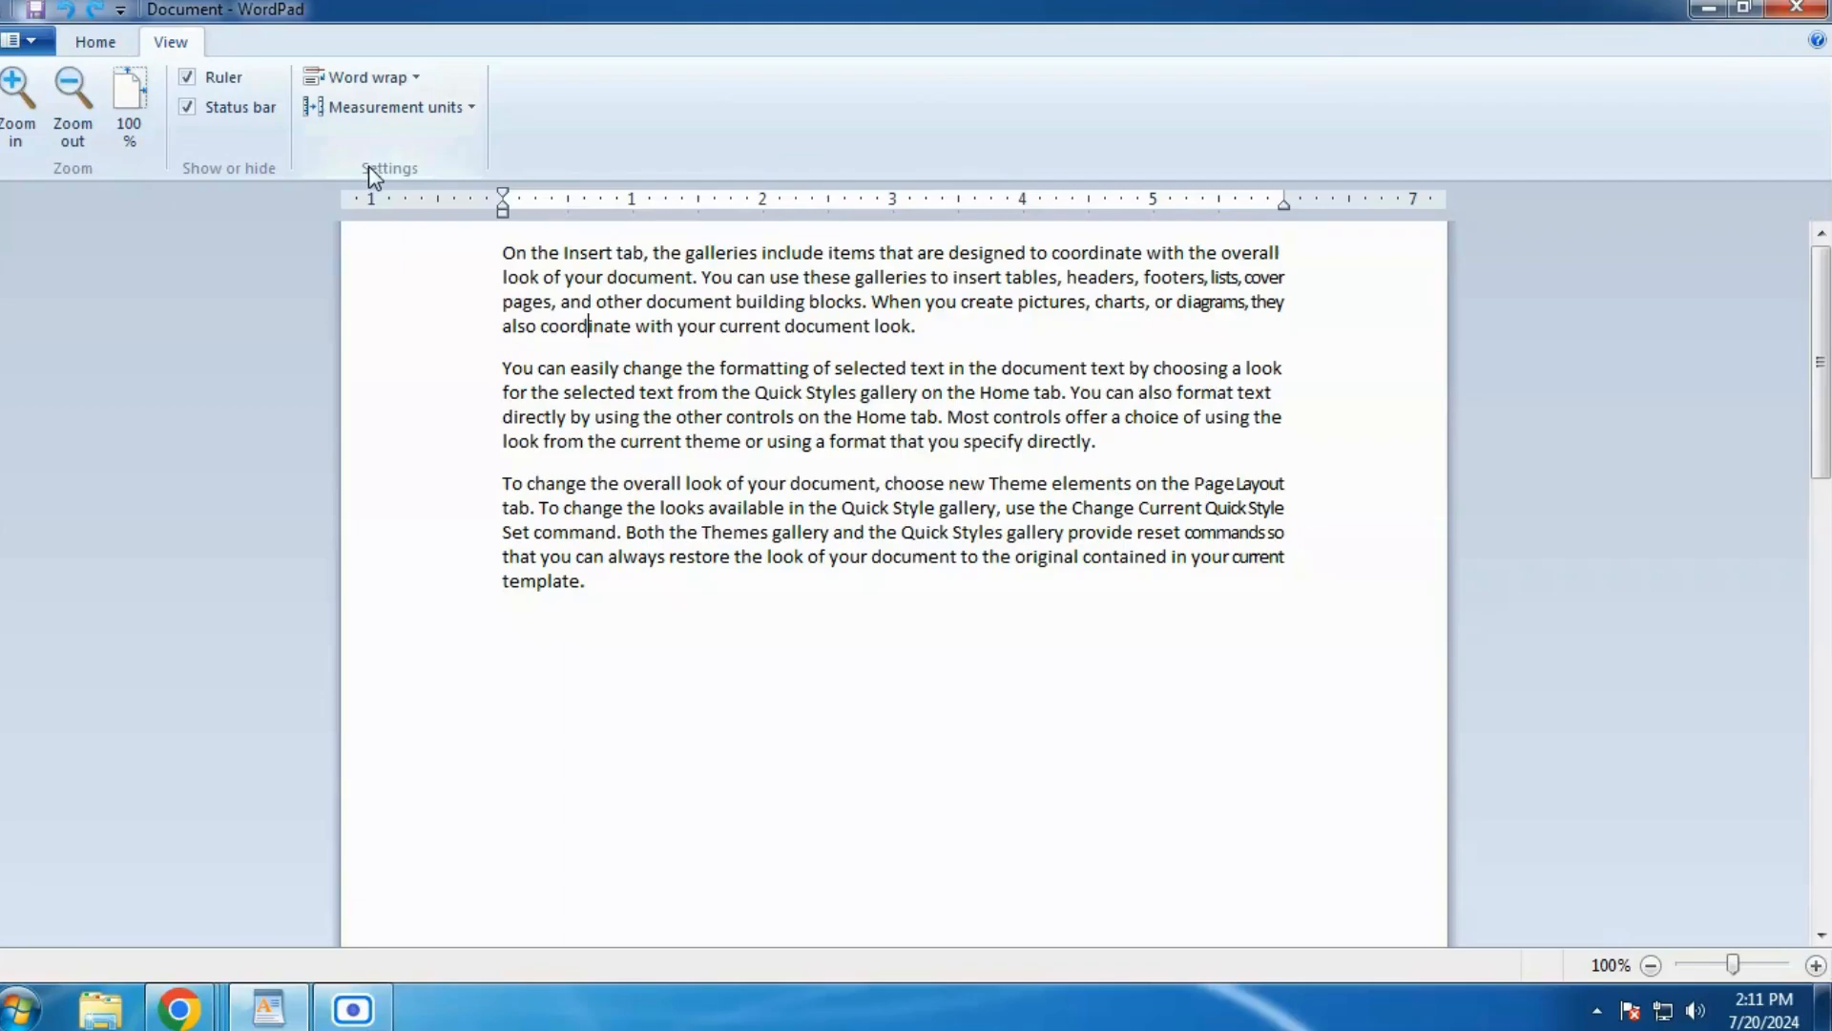
Step: Increase the indent of the first paragraph by four levels, to the 2-inch mark
left_click(115, 51)
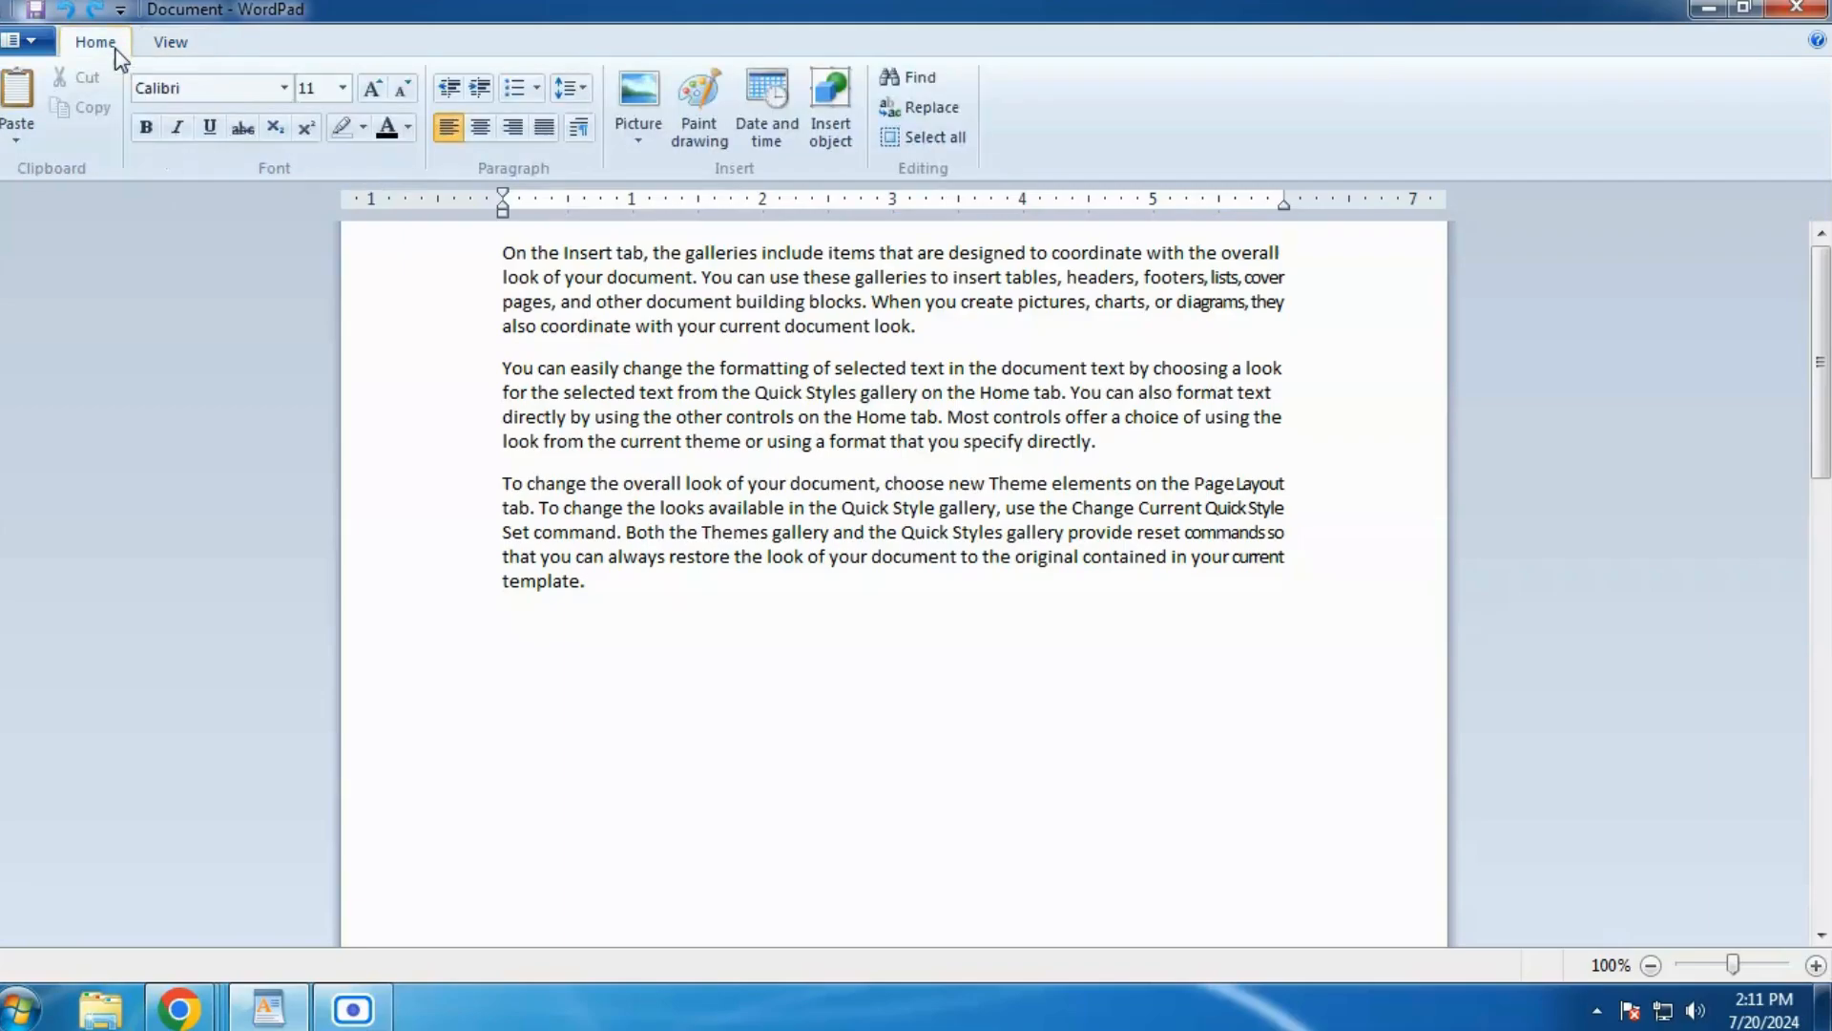
left_click(589, 325)
left_click_drag(503, 250, 1105, 613)
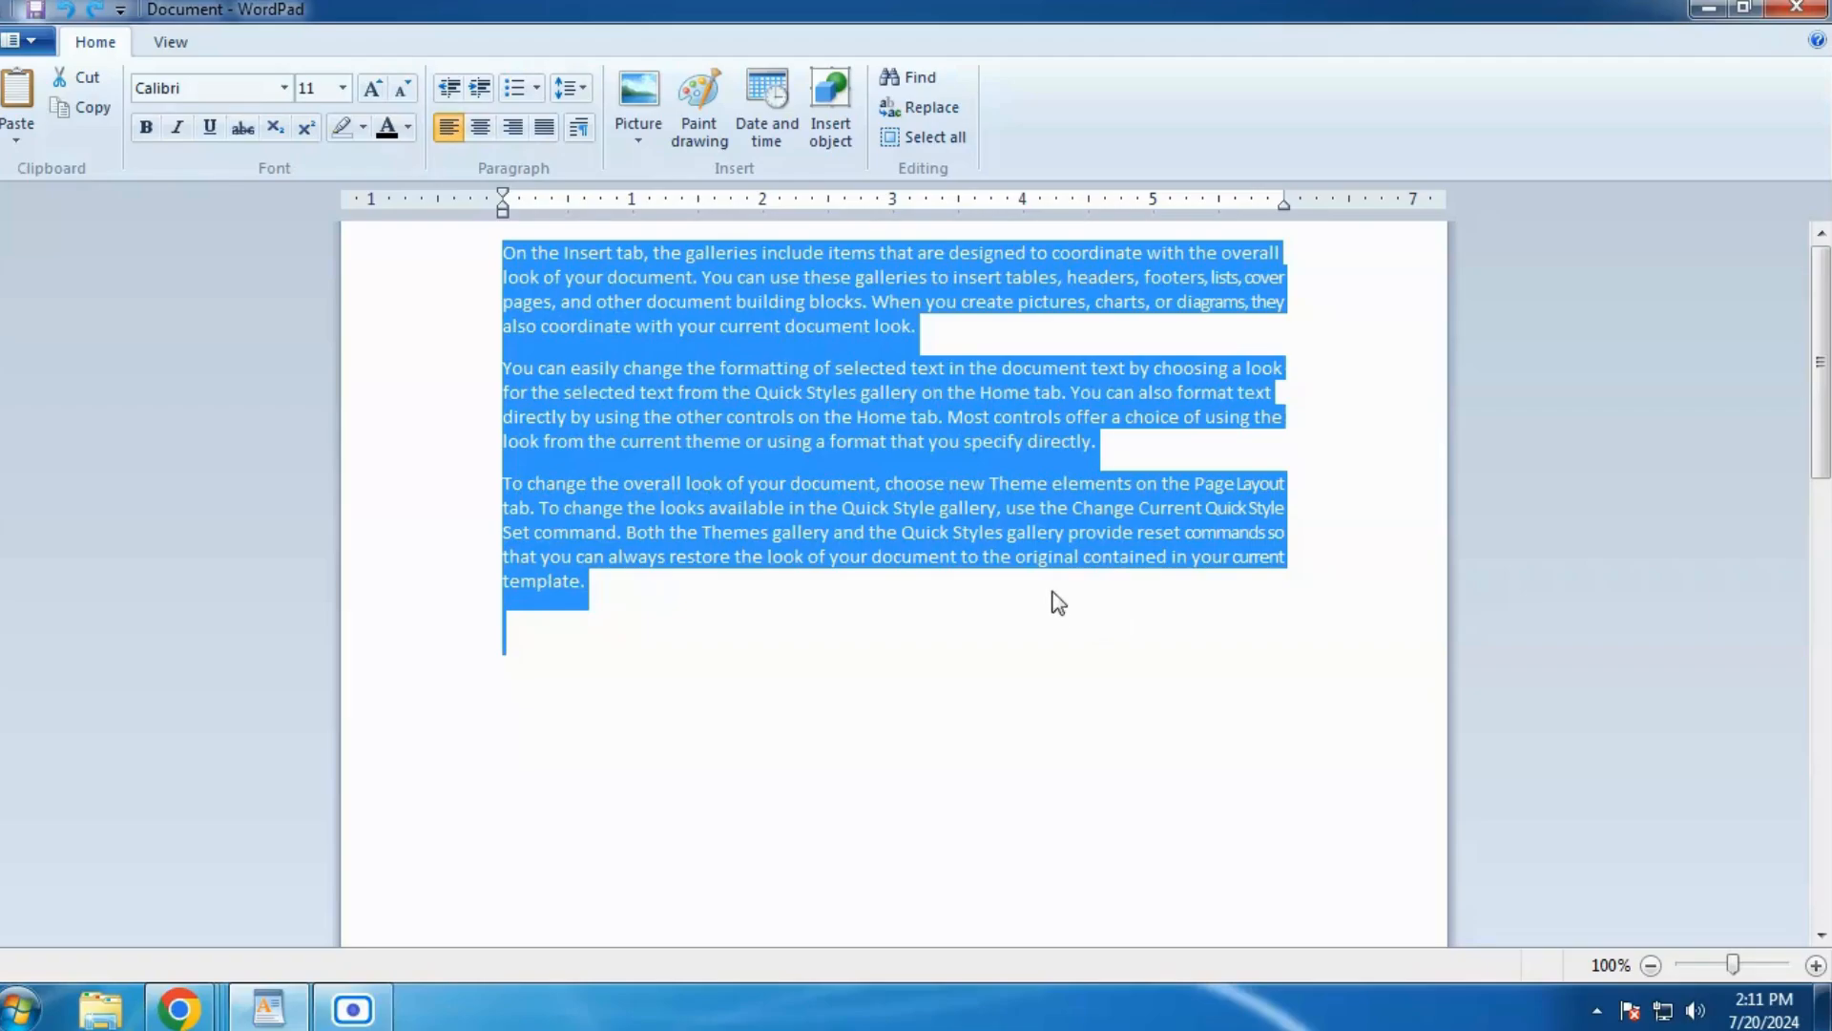
left_click(553, 319)
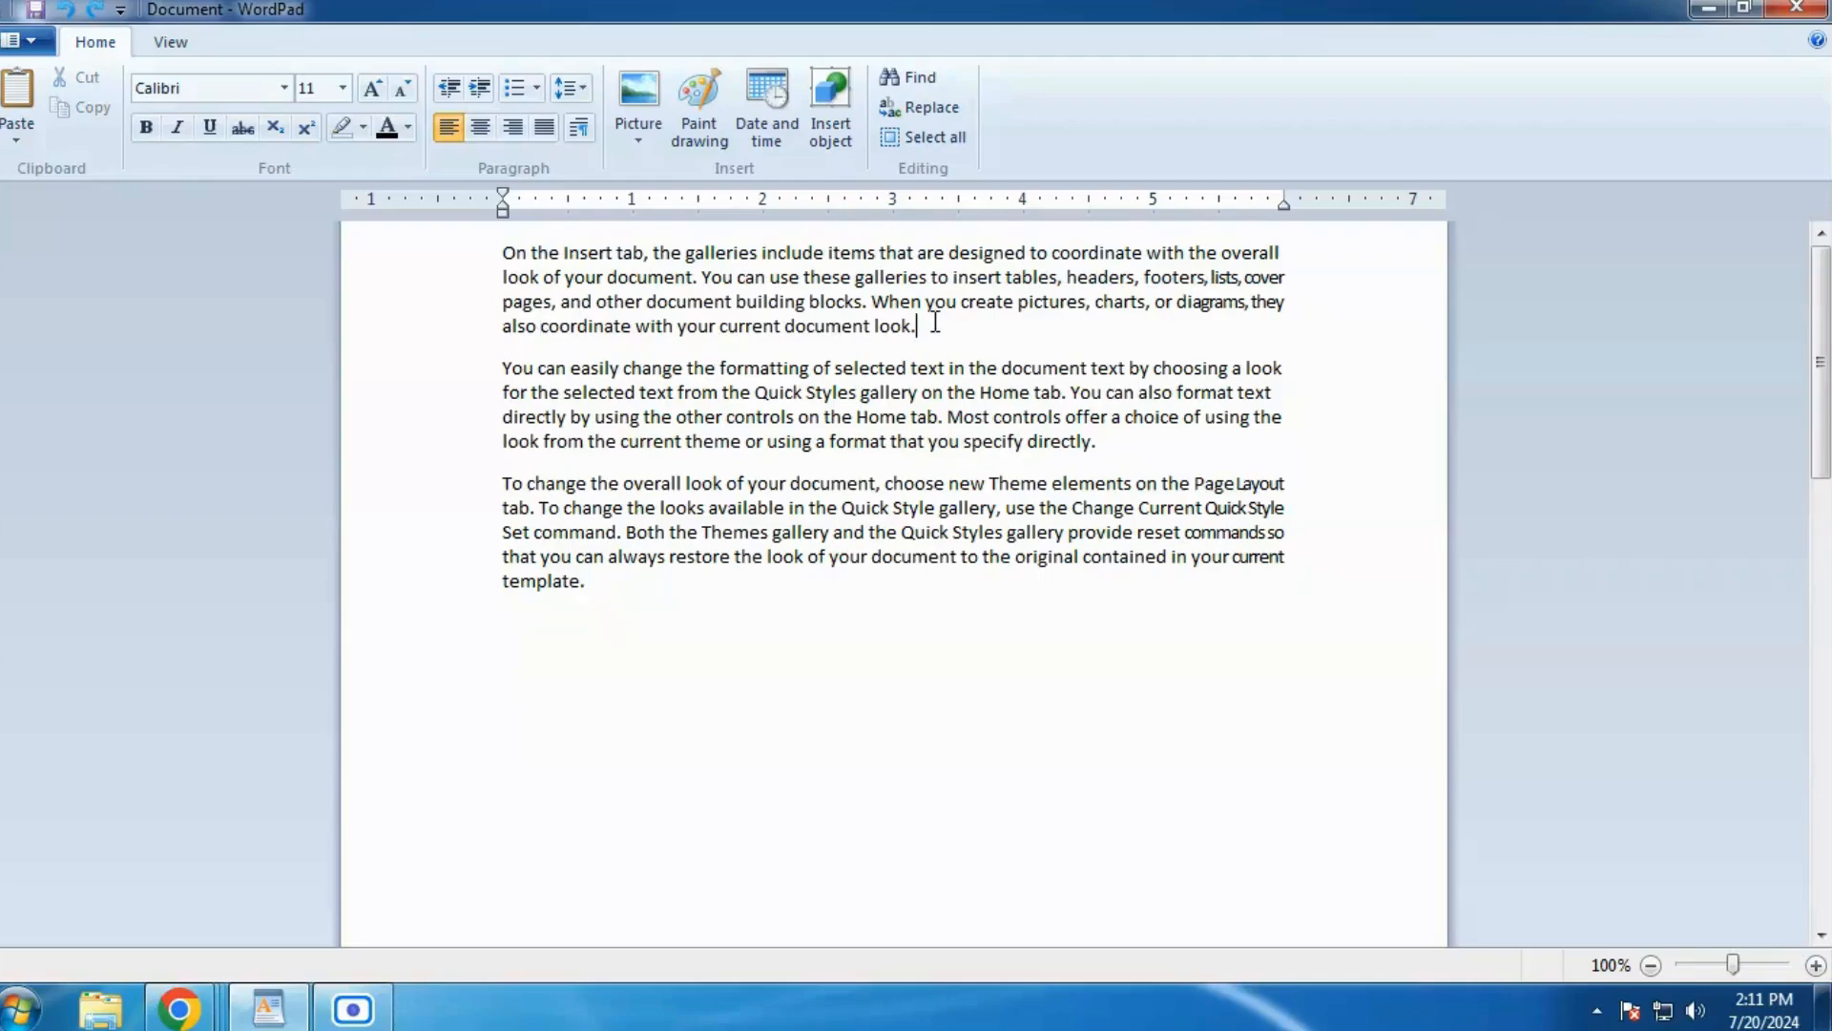
left_click_drag(933, 327, 448, 258)
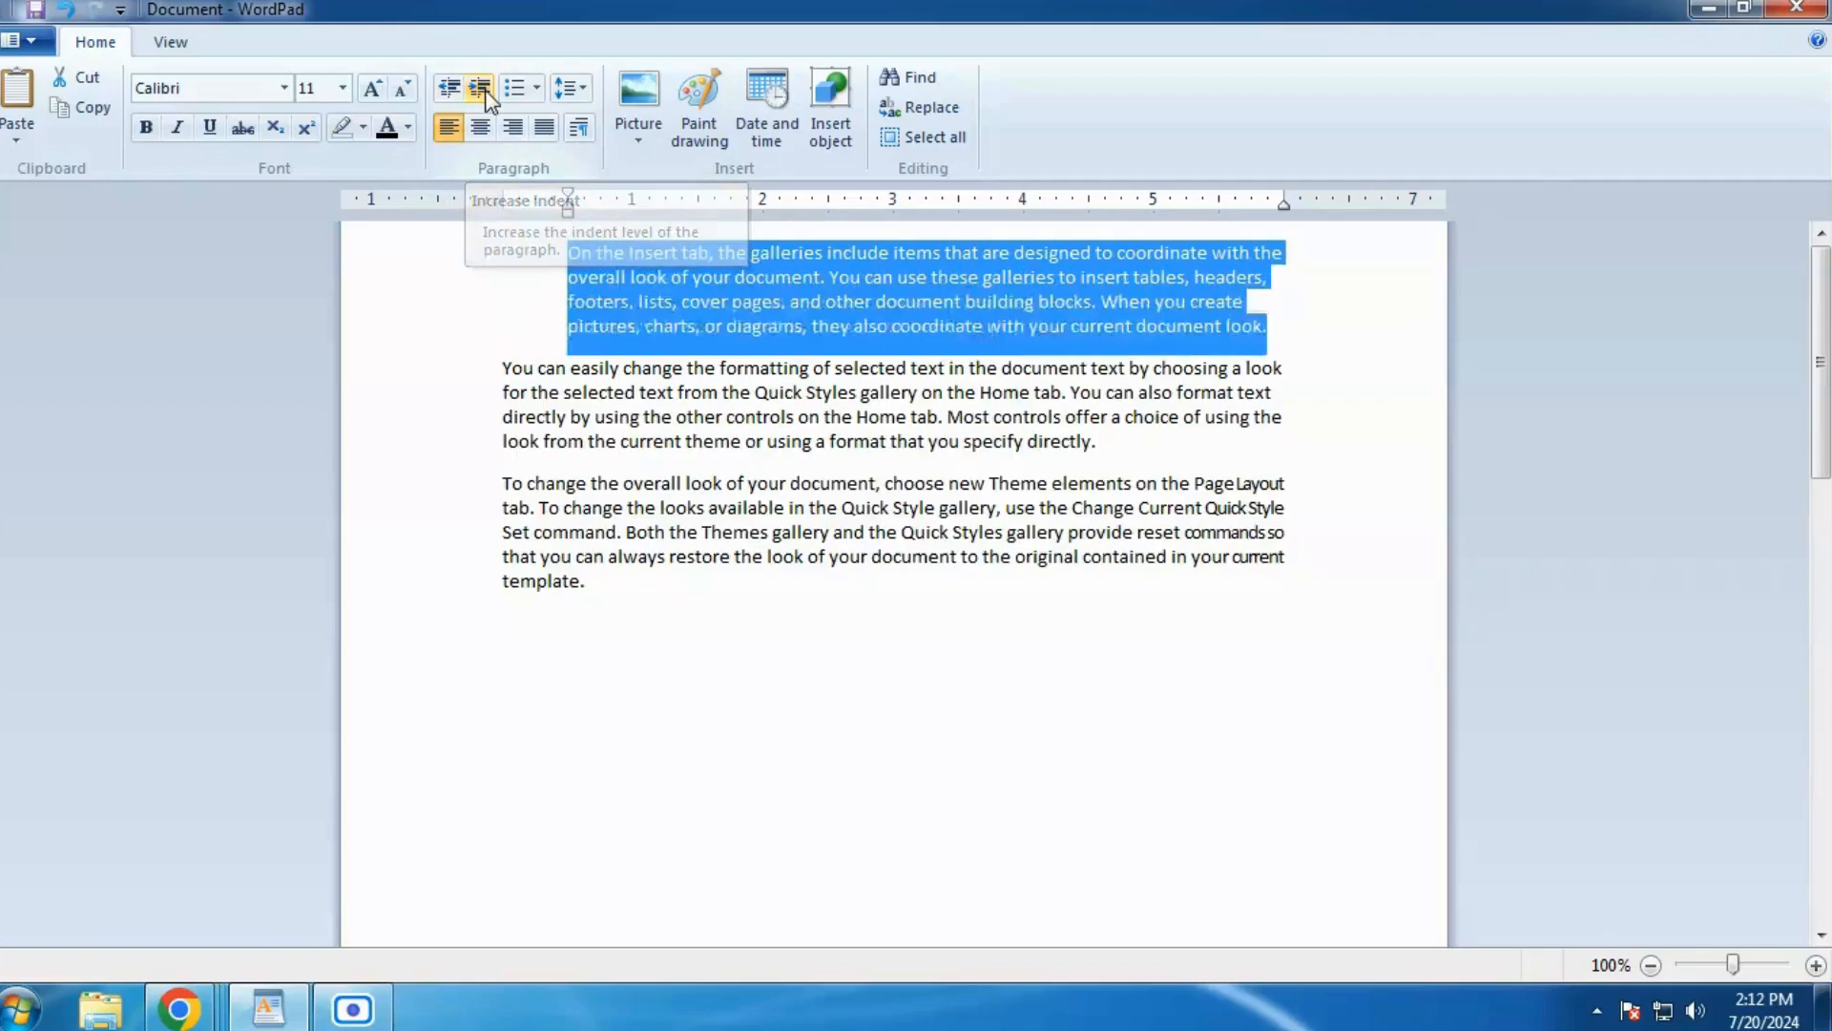
left_click(486, 92)
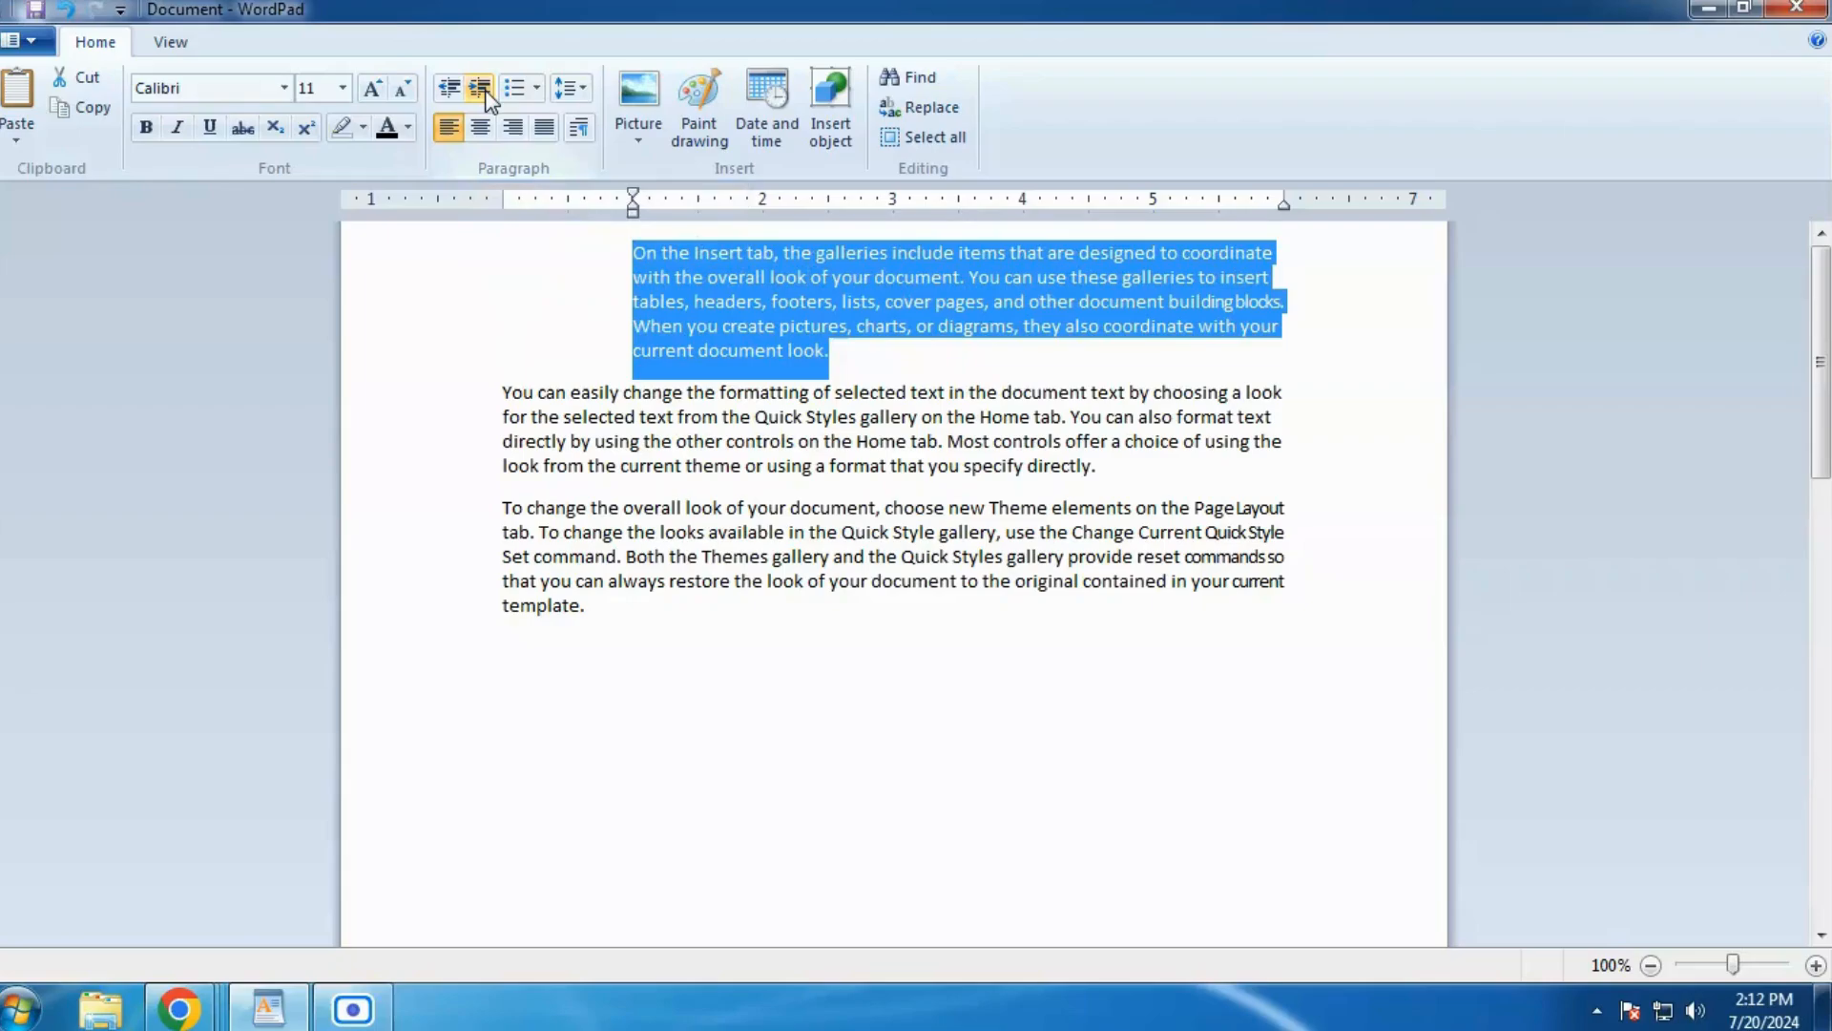
left_click(486, 95)
left_click(486, 94)
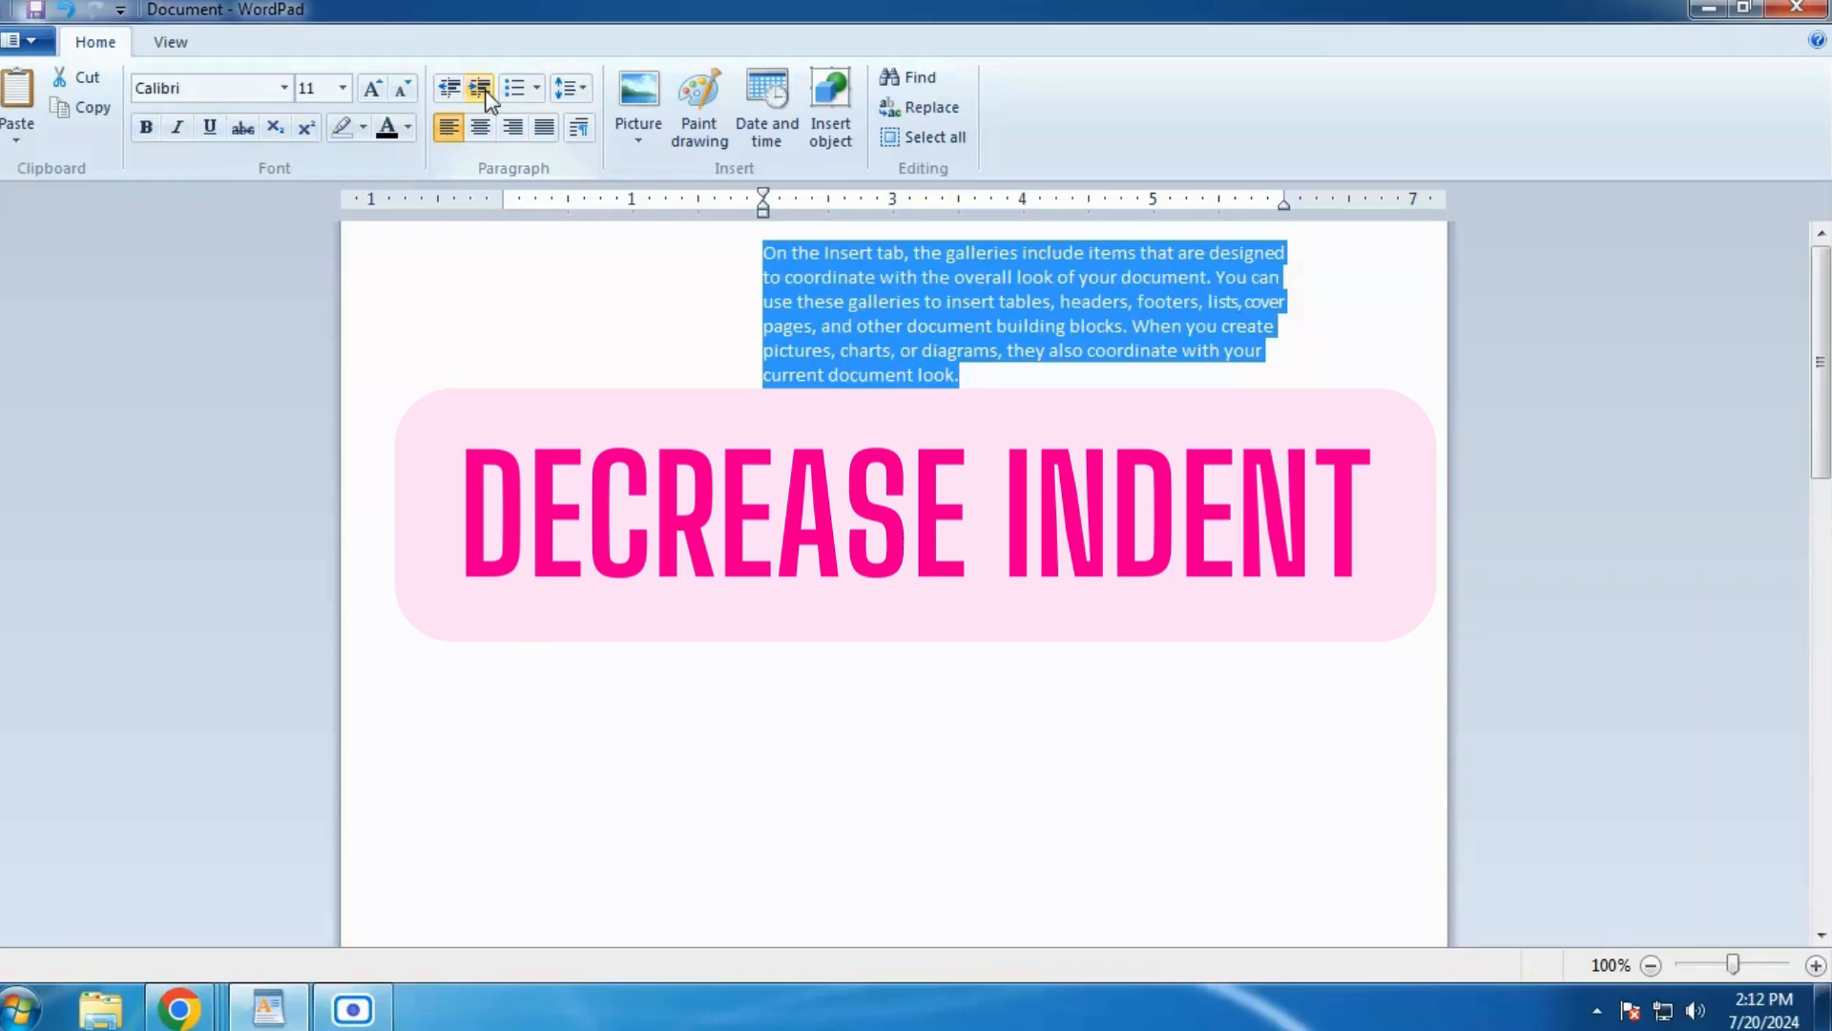
left_click(964, 496)
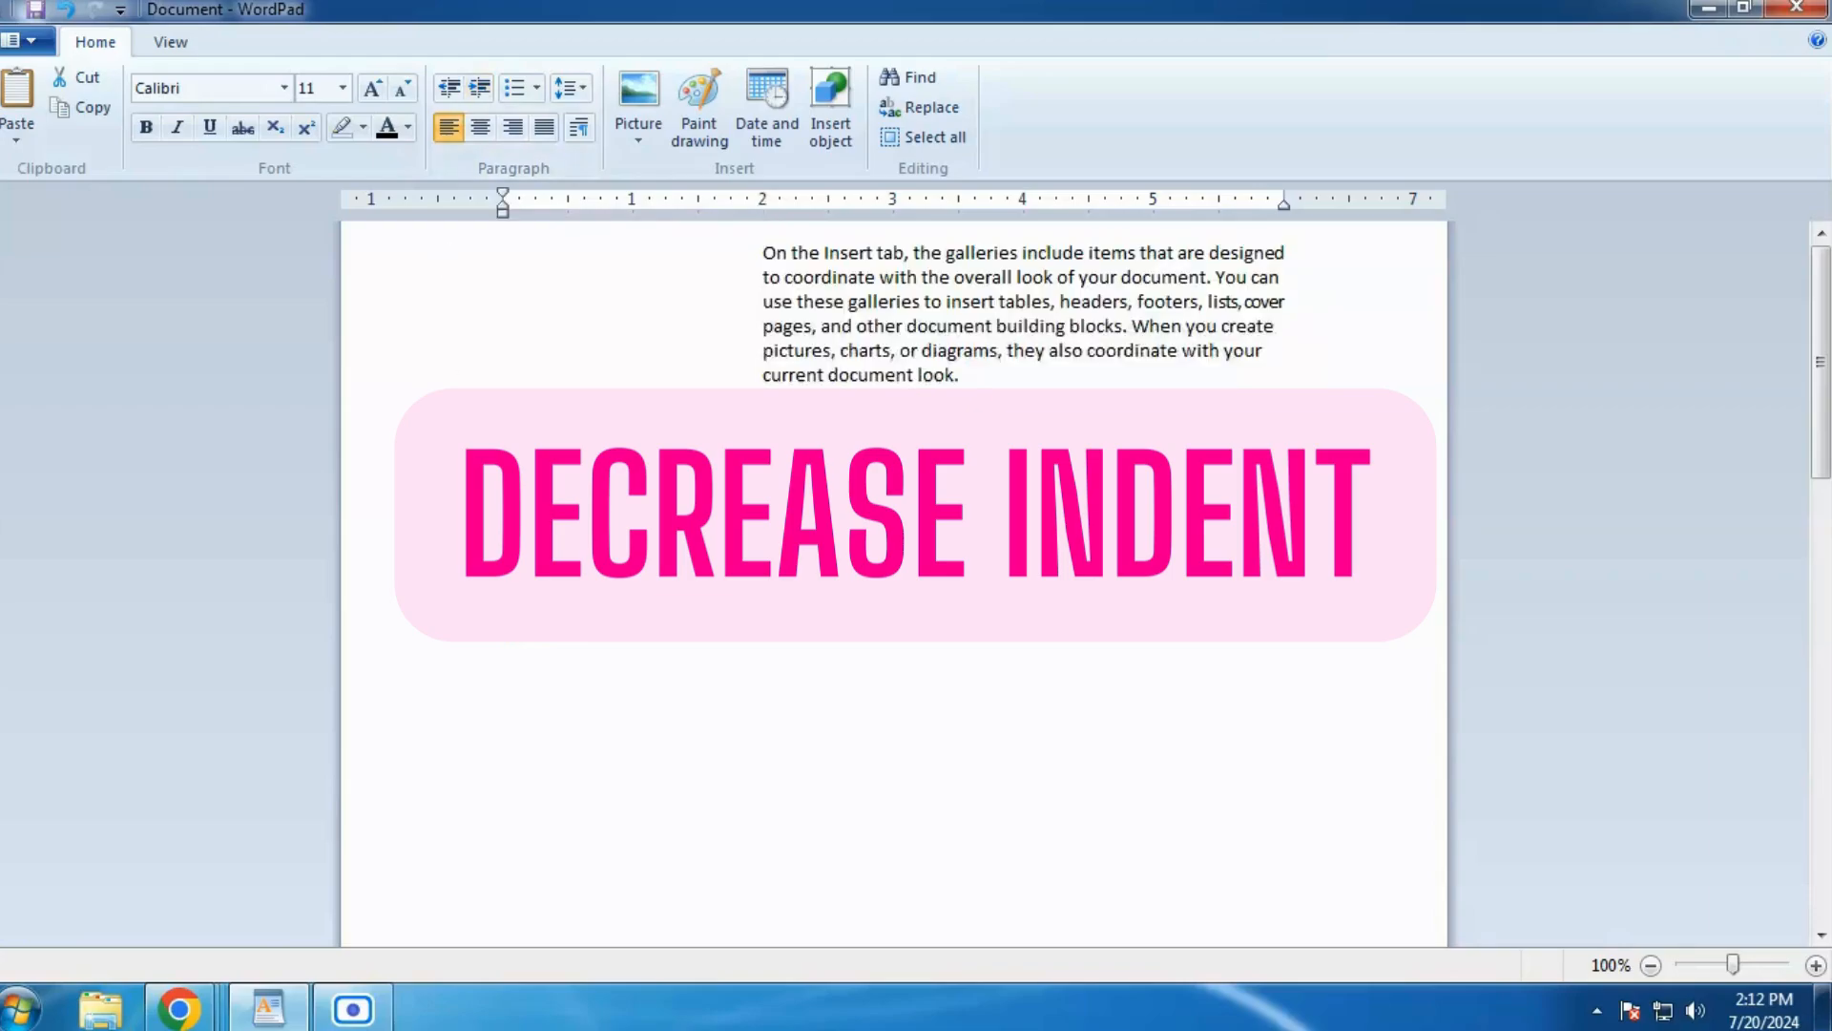
Step: Increase the indent of the second paragraph to the 2-inch mark, in line with the first paragraph
left_click_drag(500, 418, 1090, 501)
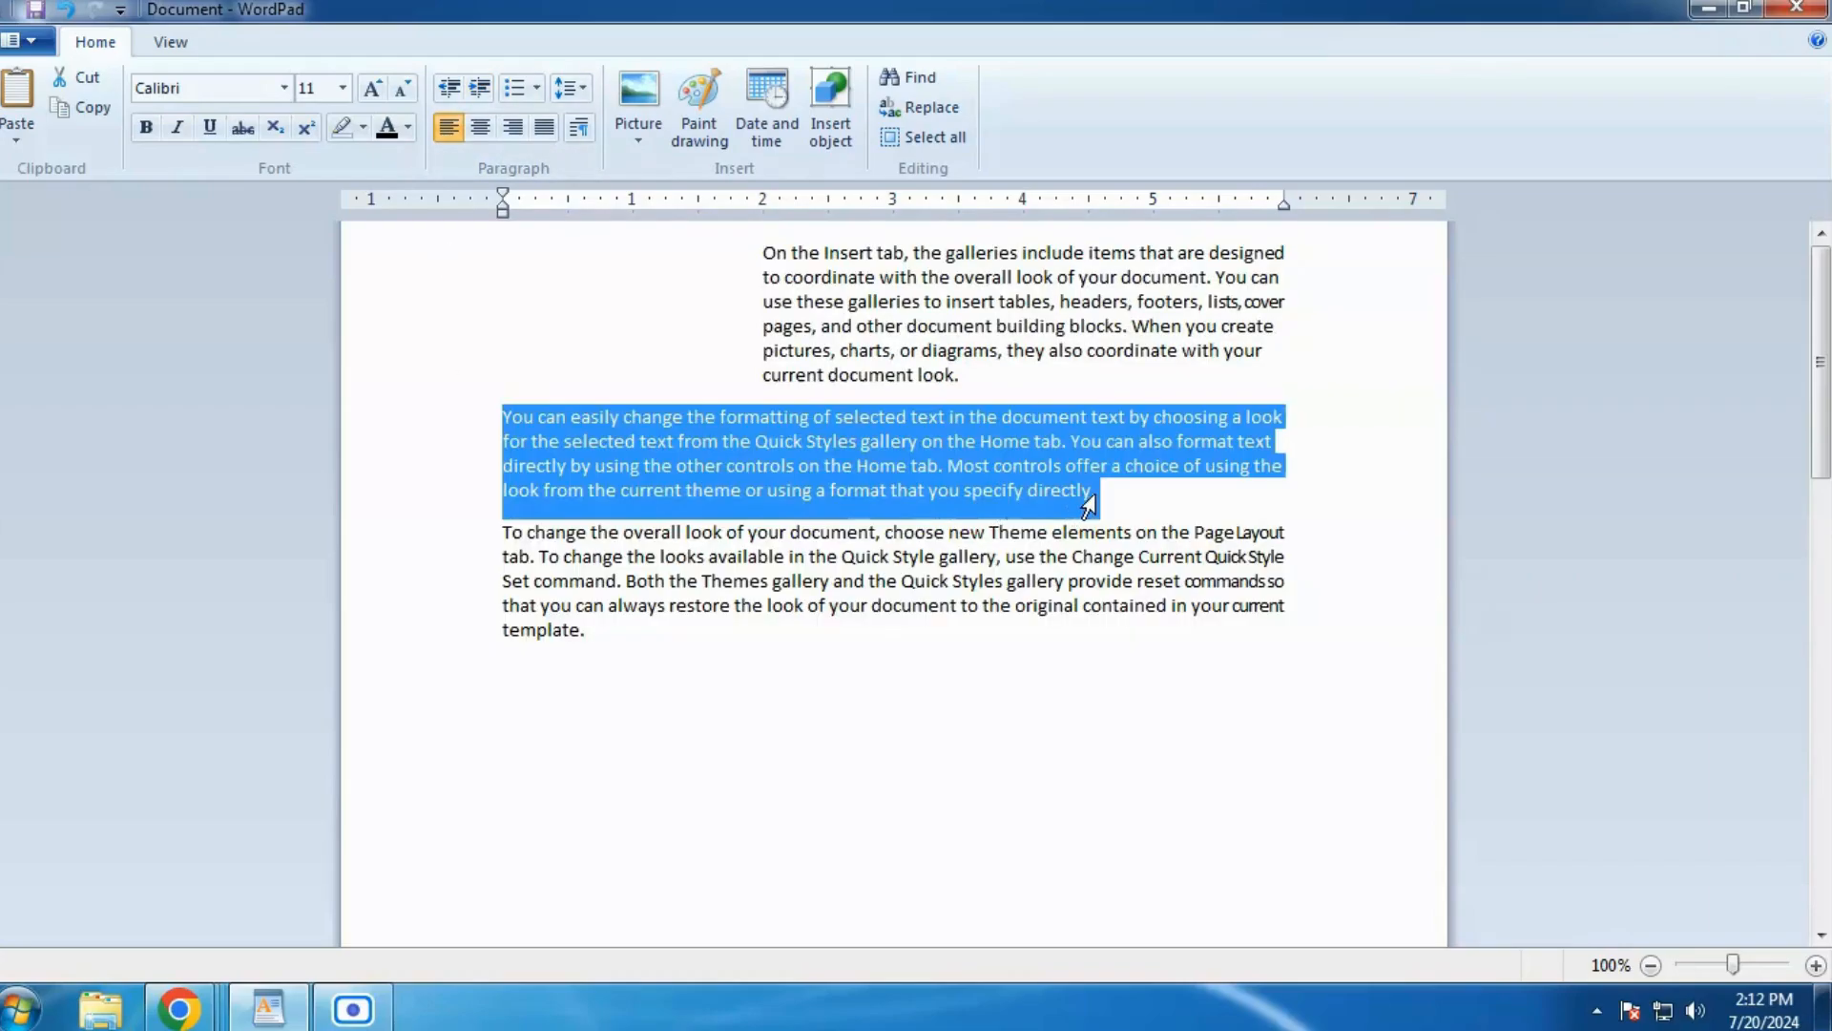
left_click(479, 88)
left_click(479, 88)
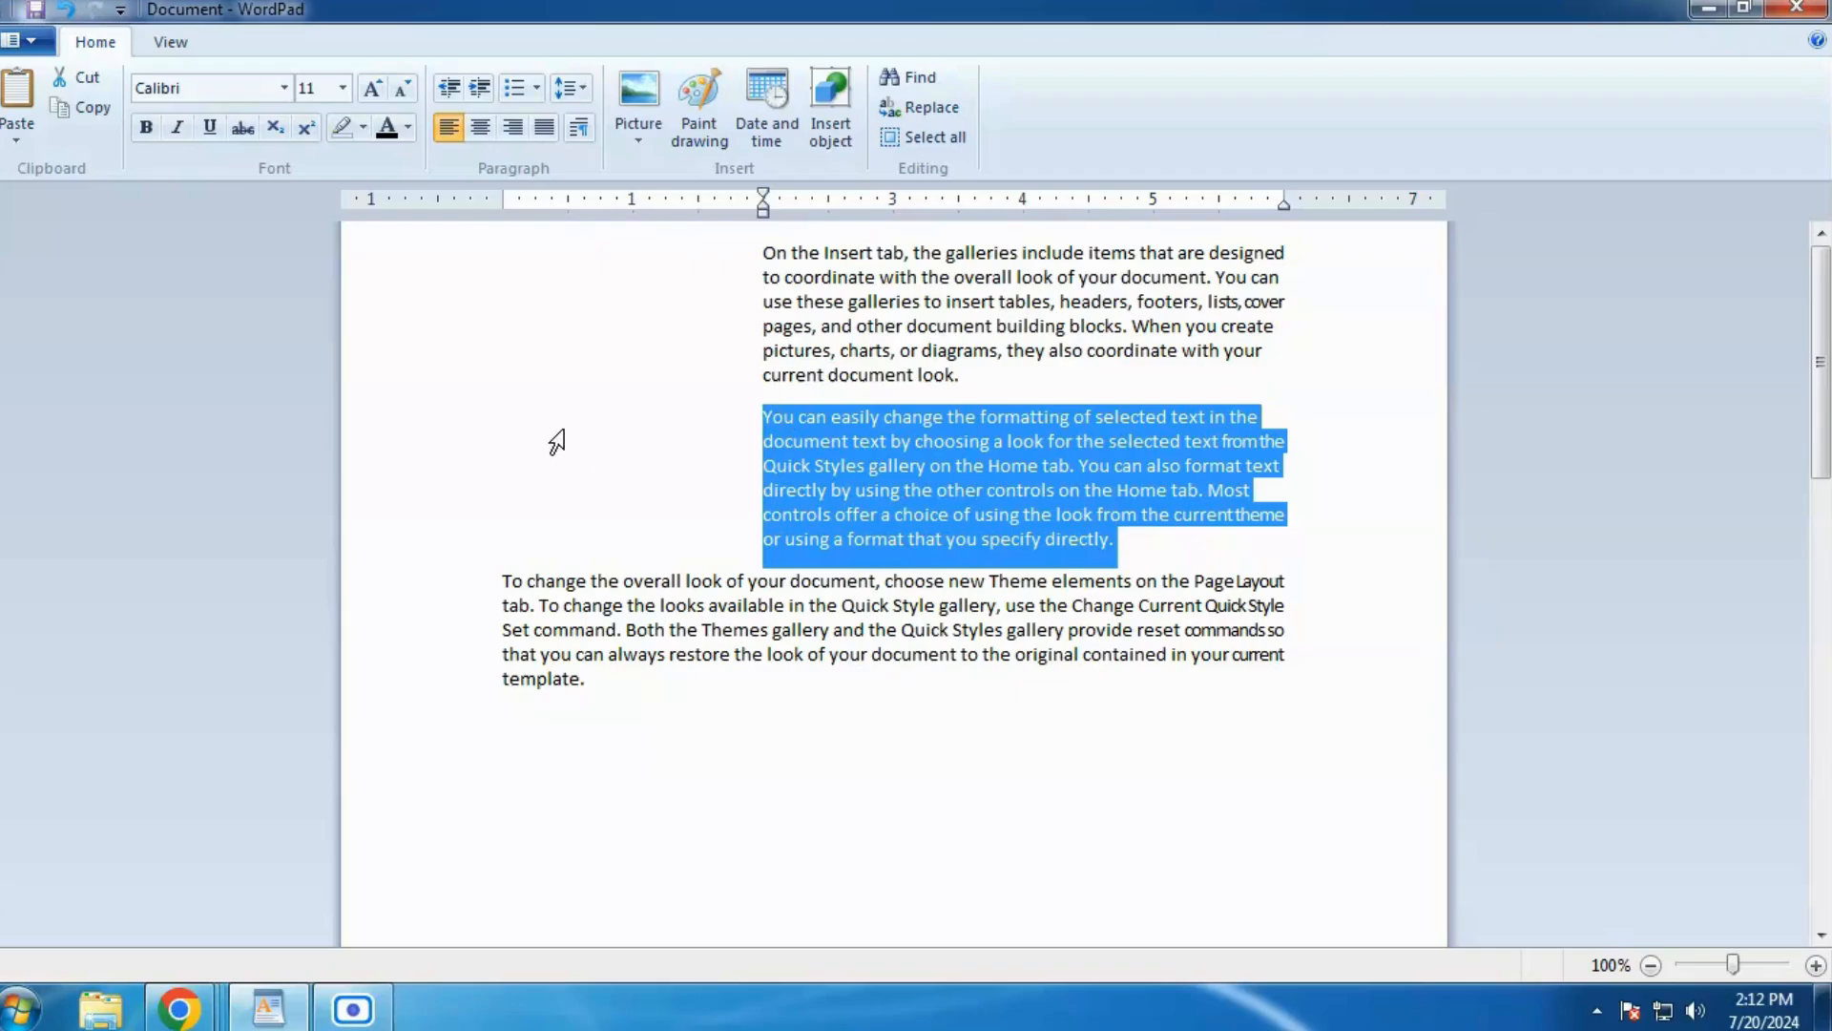
Step: Decrease the indent of the second paragraph by three levels, to the 0.5-inch mark
left_click(450, 99)
left_click(451, 99)
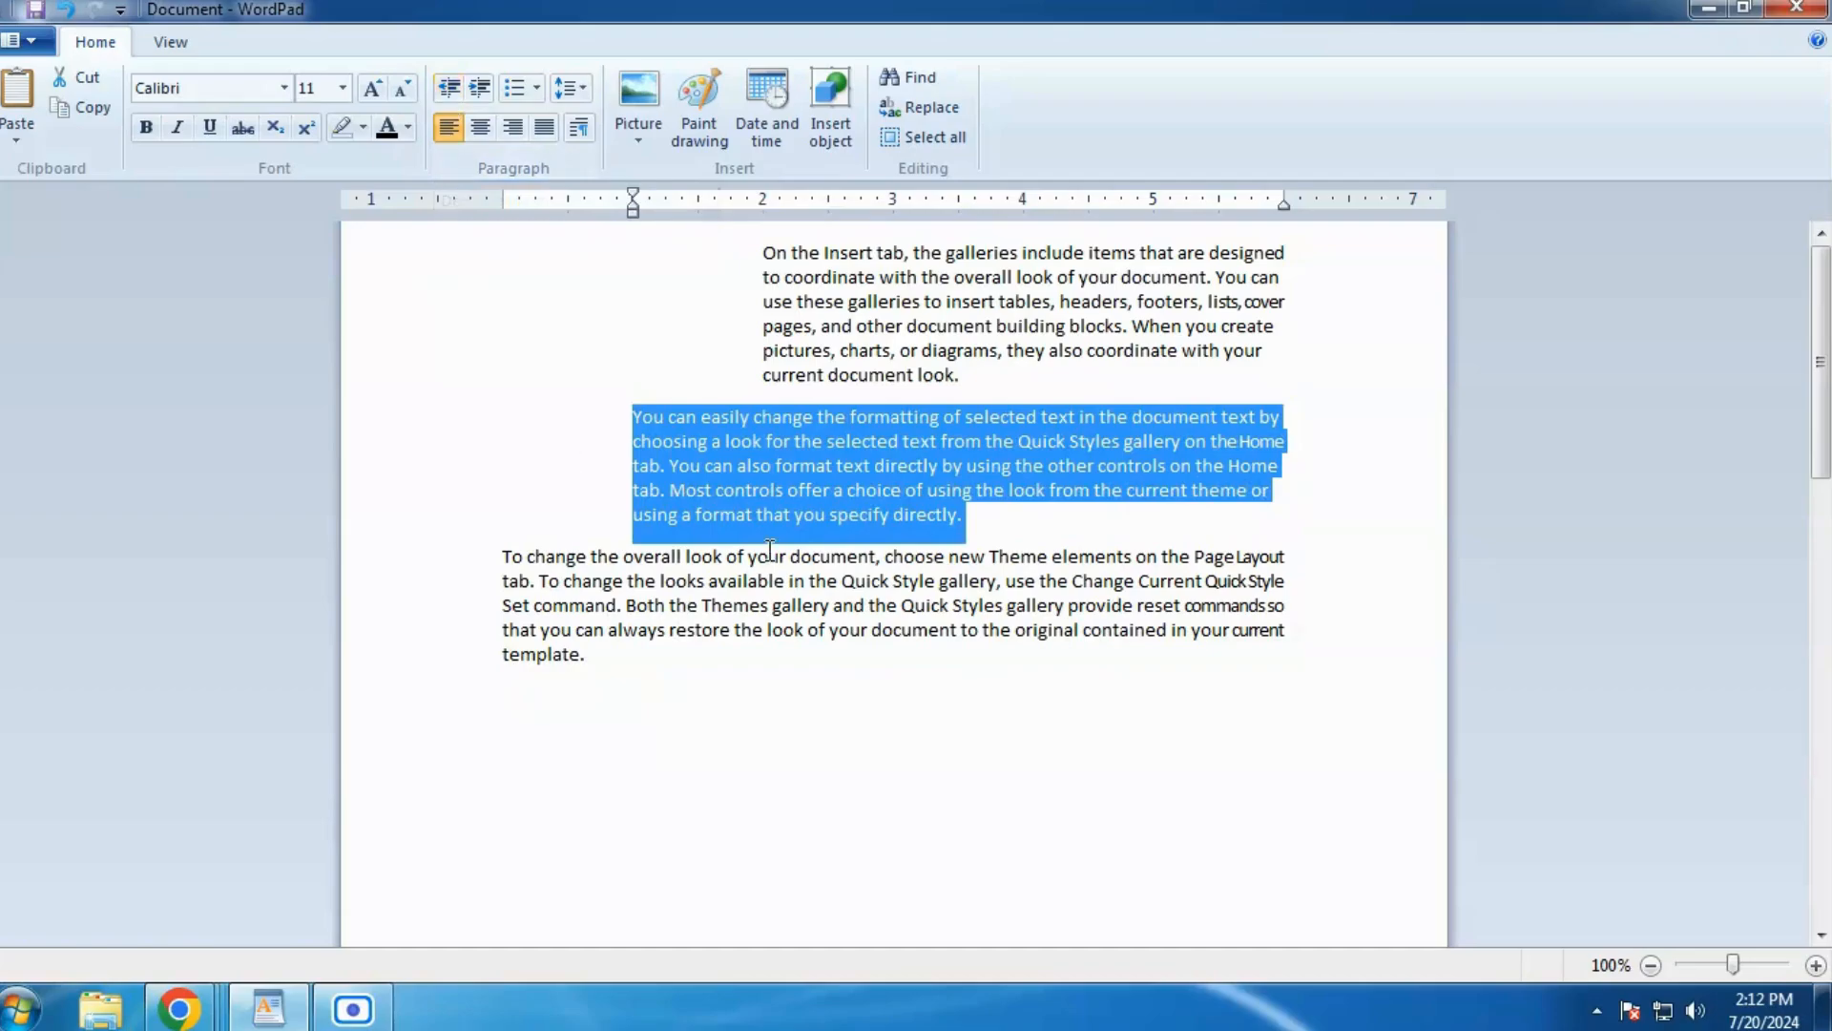
left_click(455, 90)
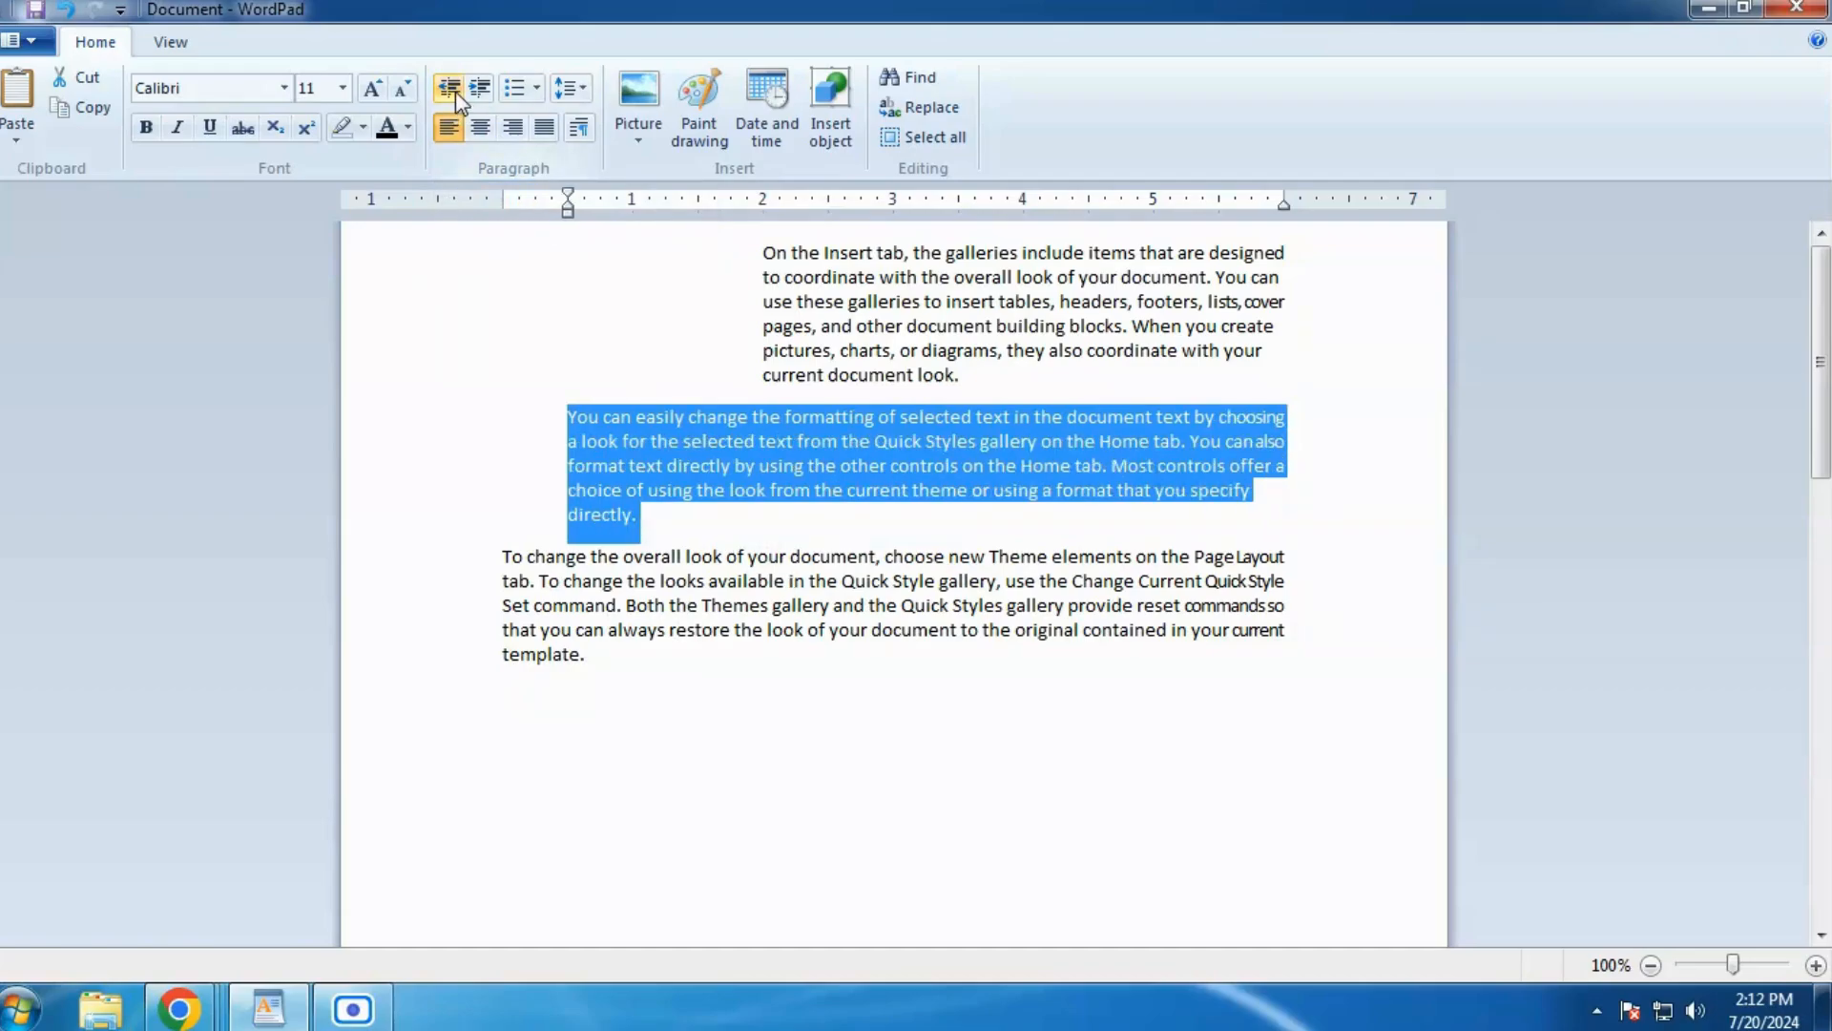
left_click(707, 634)
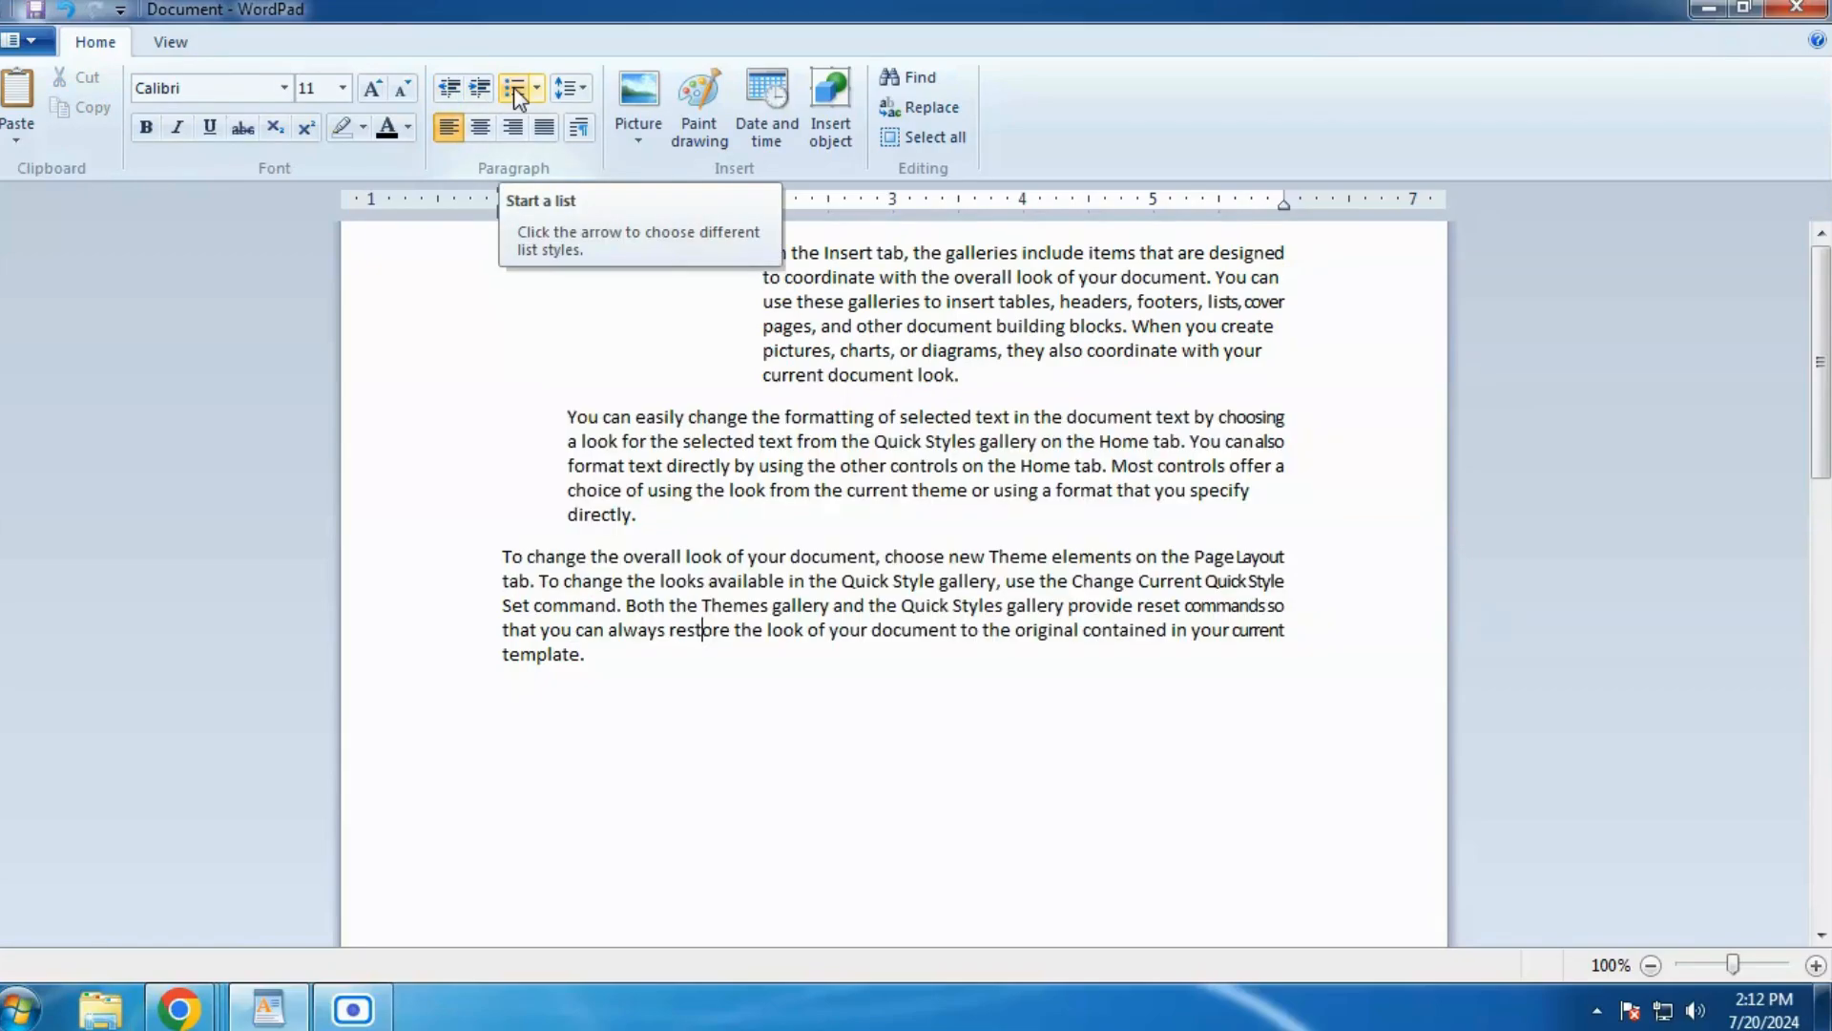
Step: Add the lines Monday, Tuesday, Wednessday, Thursday, Friday, Saturday and Sunday below the third paragraph, one day per line
left_click(651, 766)
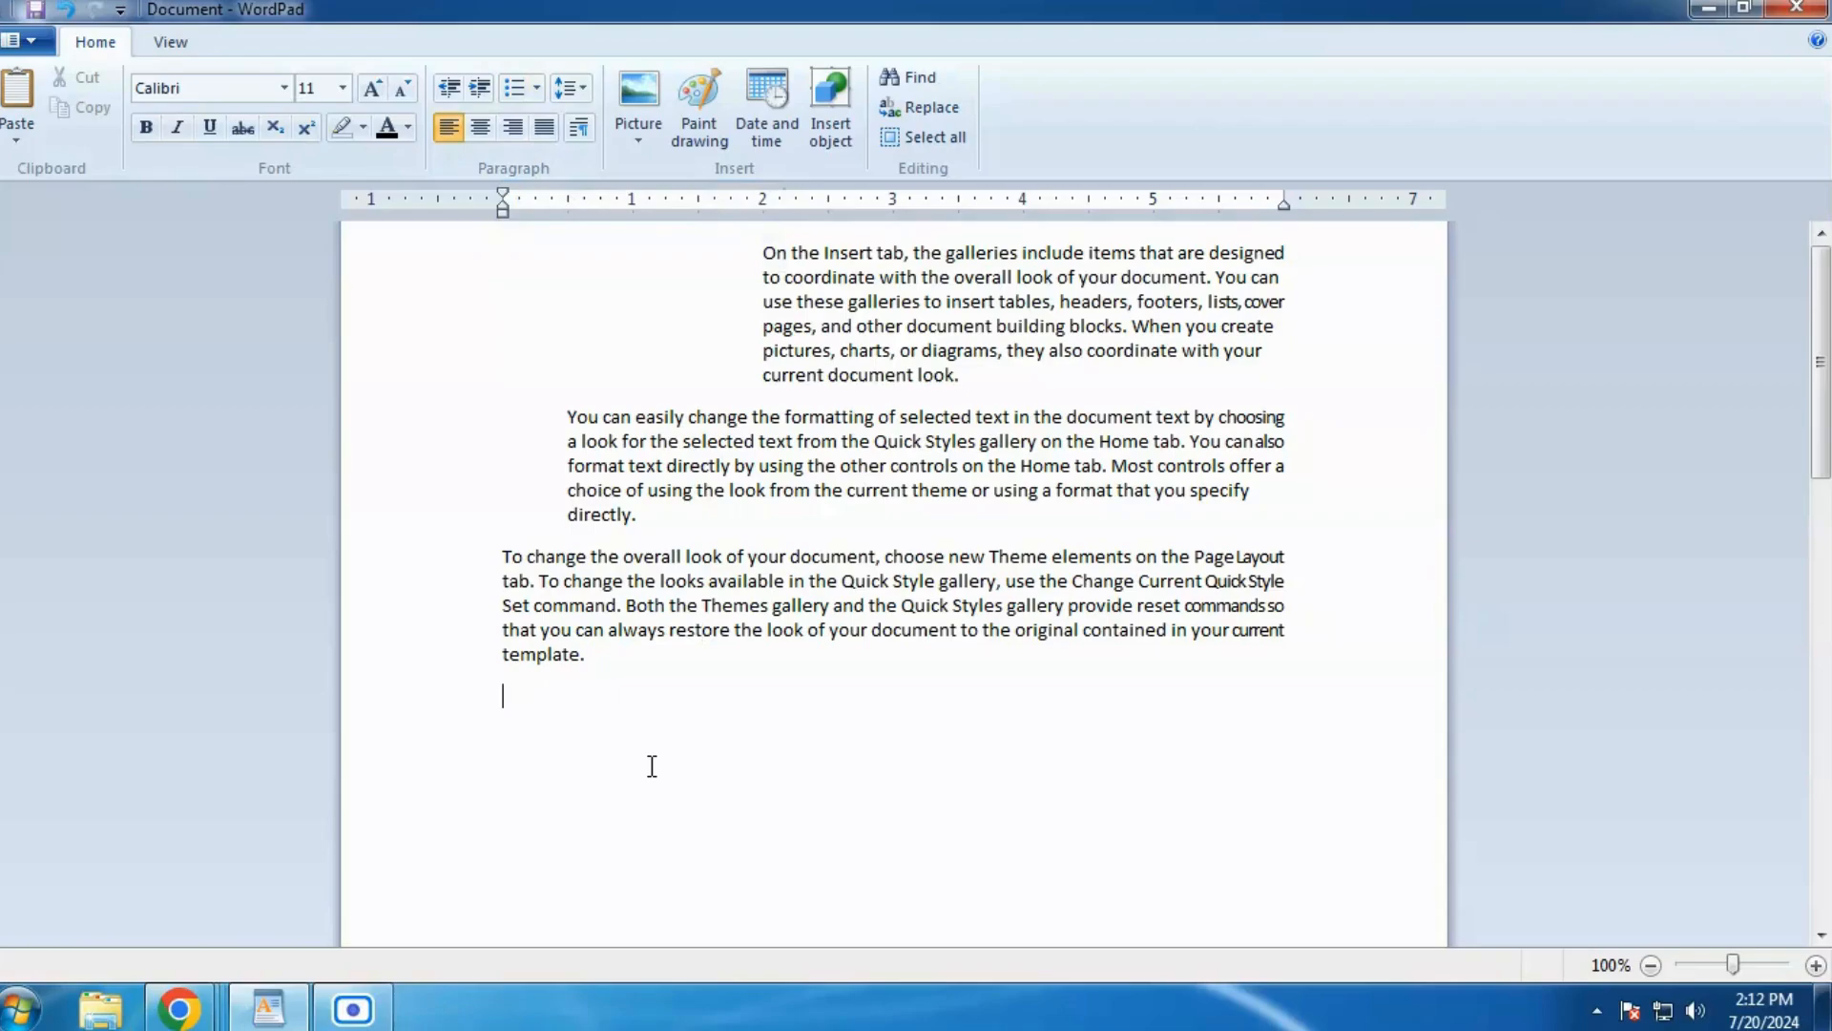
type("Monday ")
type("Tuesday")
key("Return")
type("Wednessday")
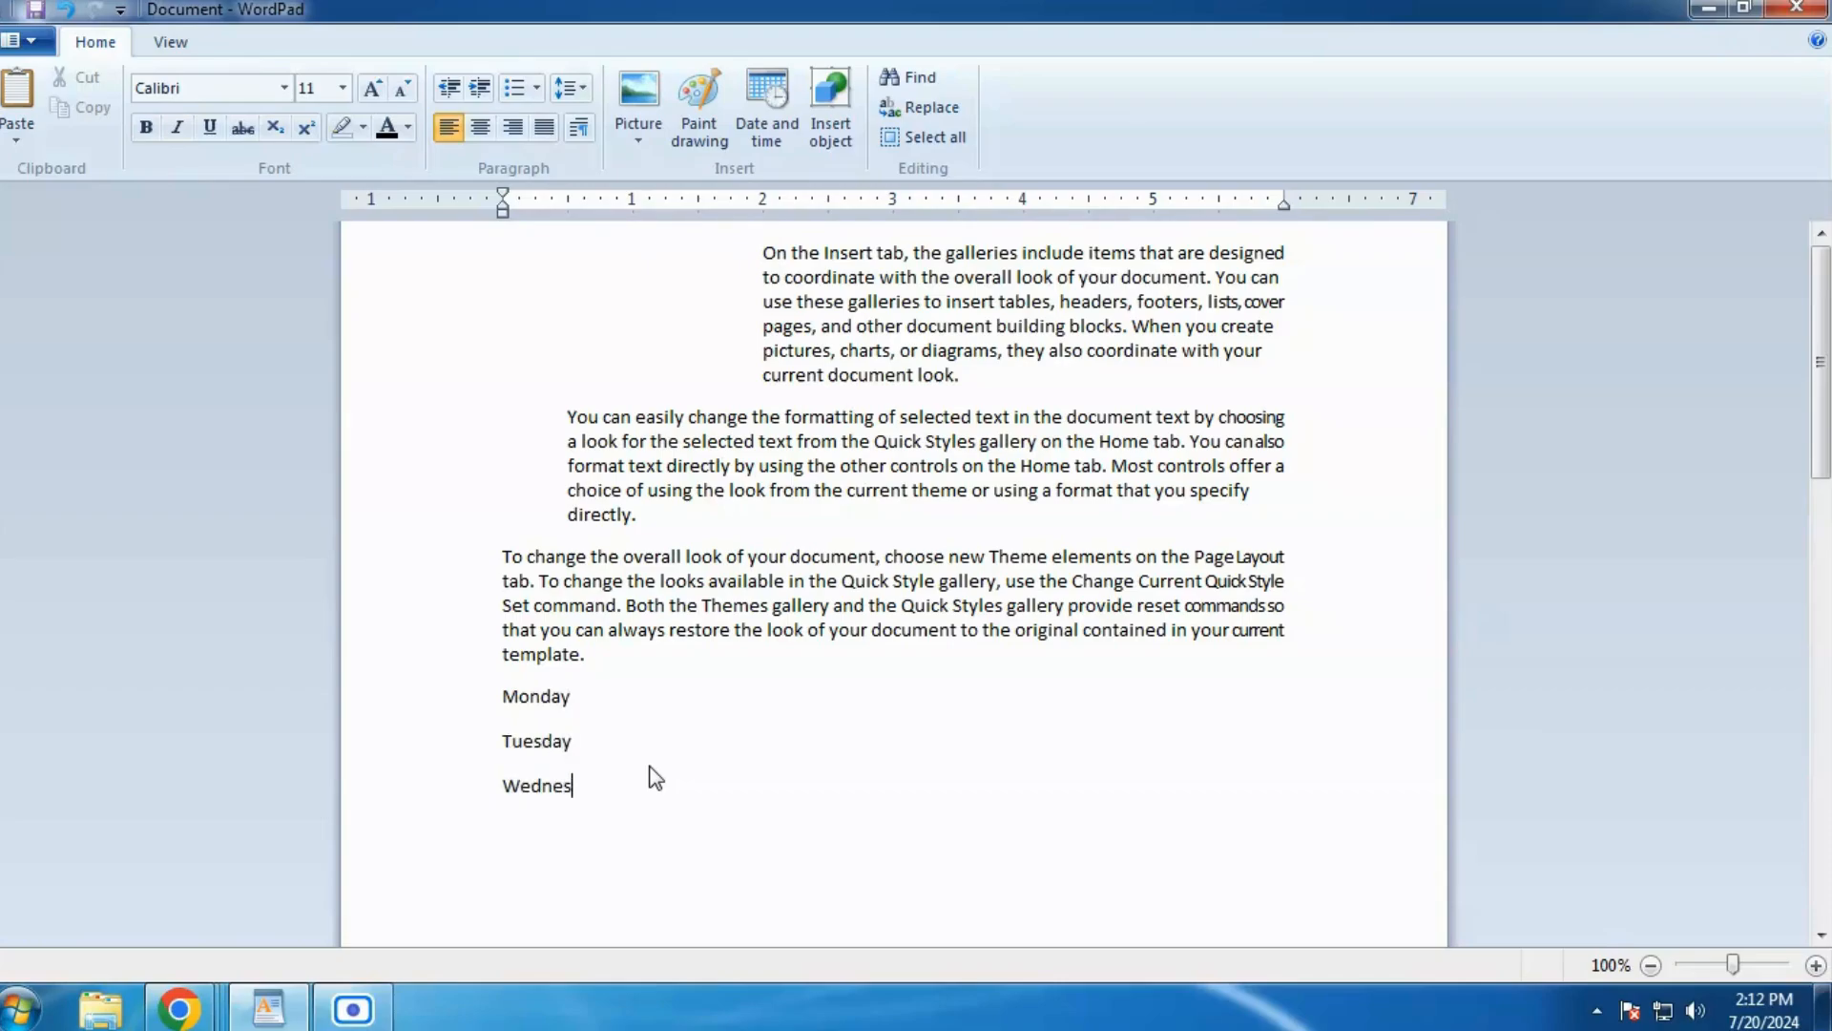
key("Return")
type("Thursday")
key("Return")
type("Friday")
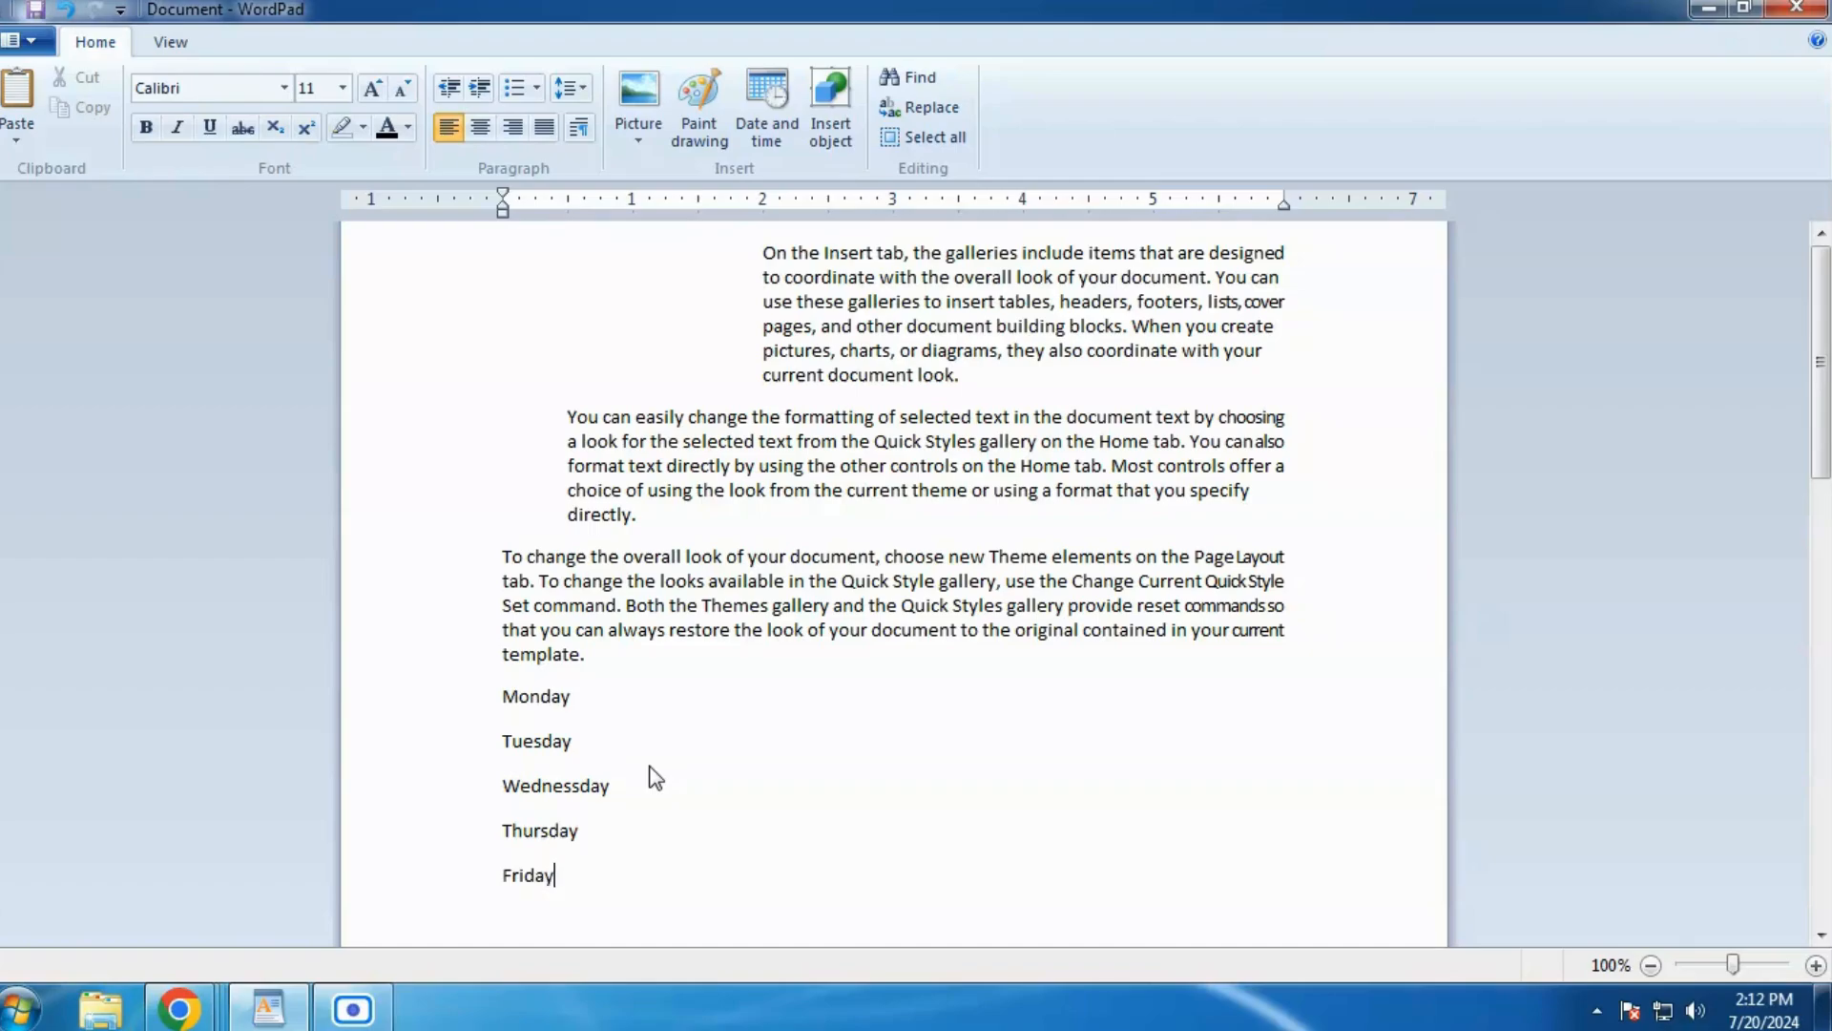
key("Return")
type("Saturday")
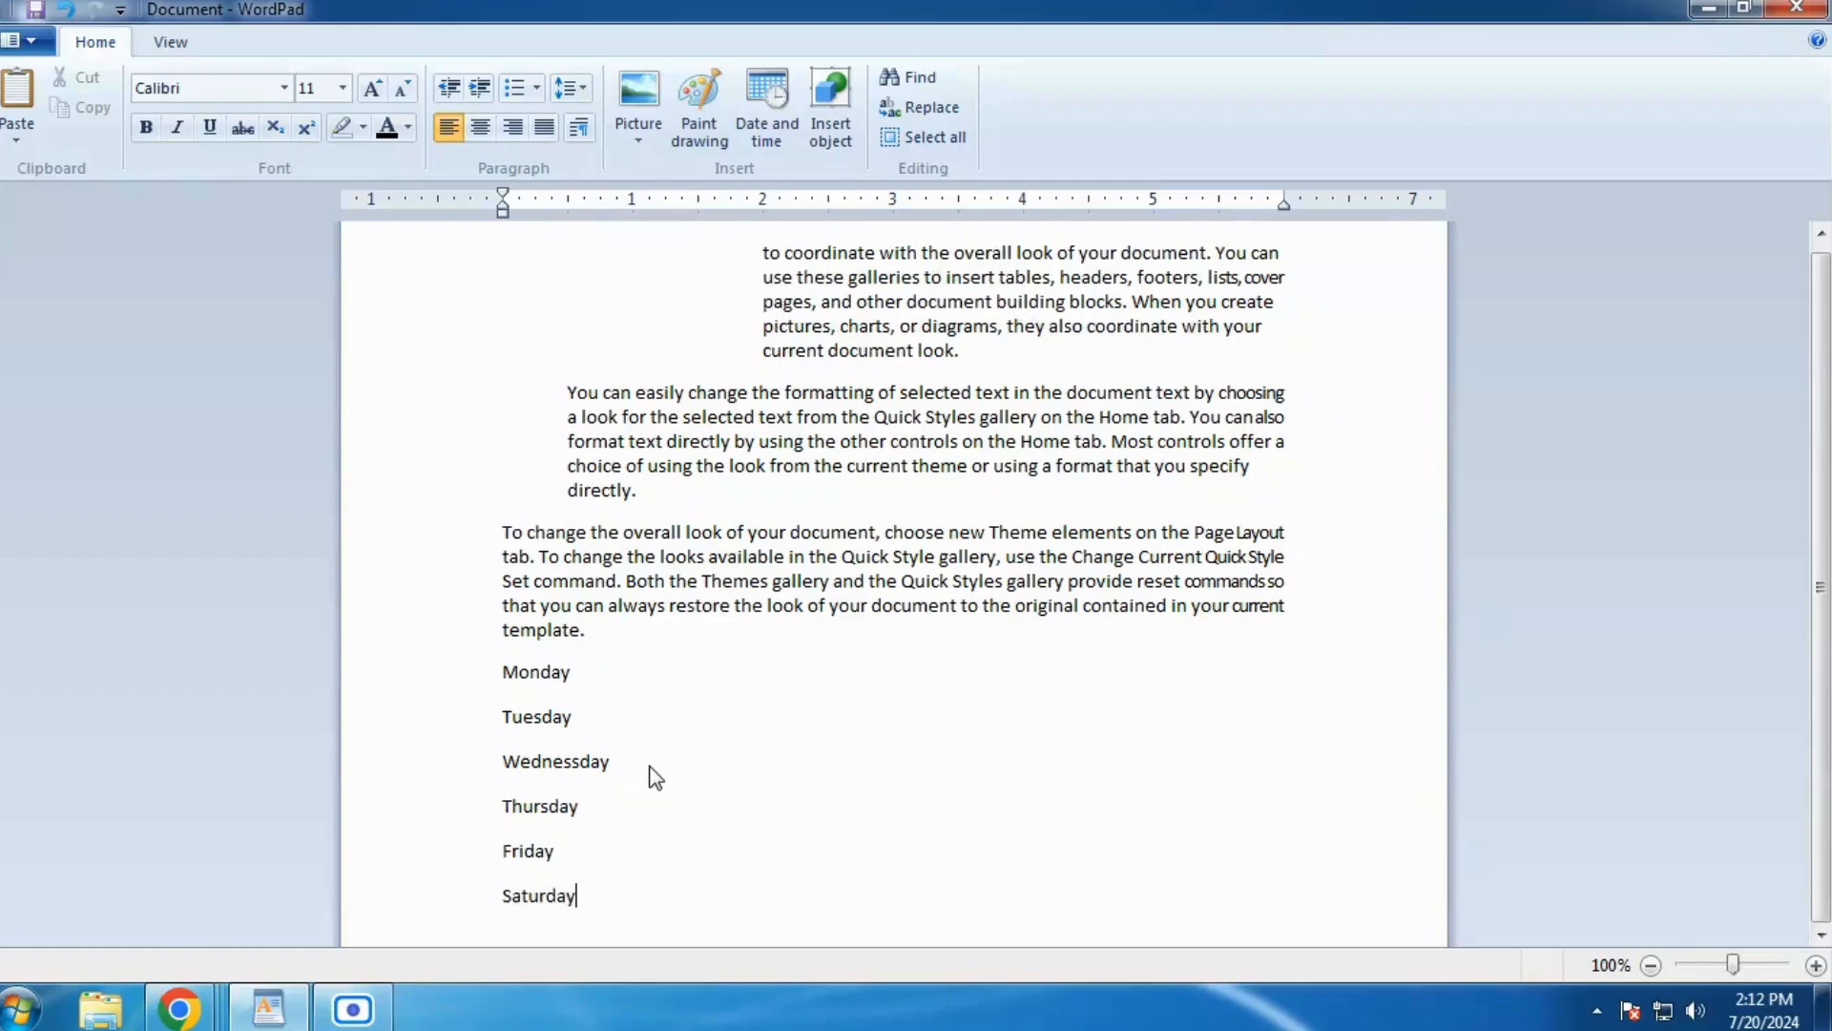
key("Return")
type("Sunday")
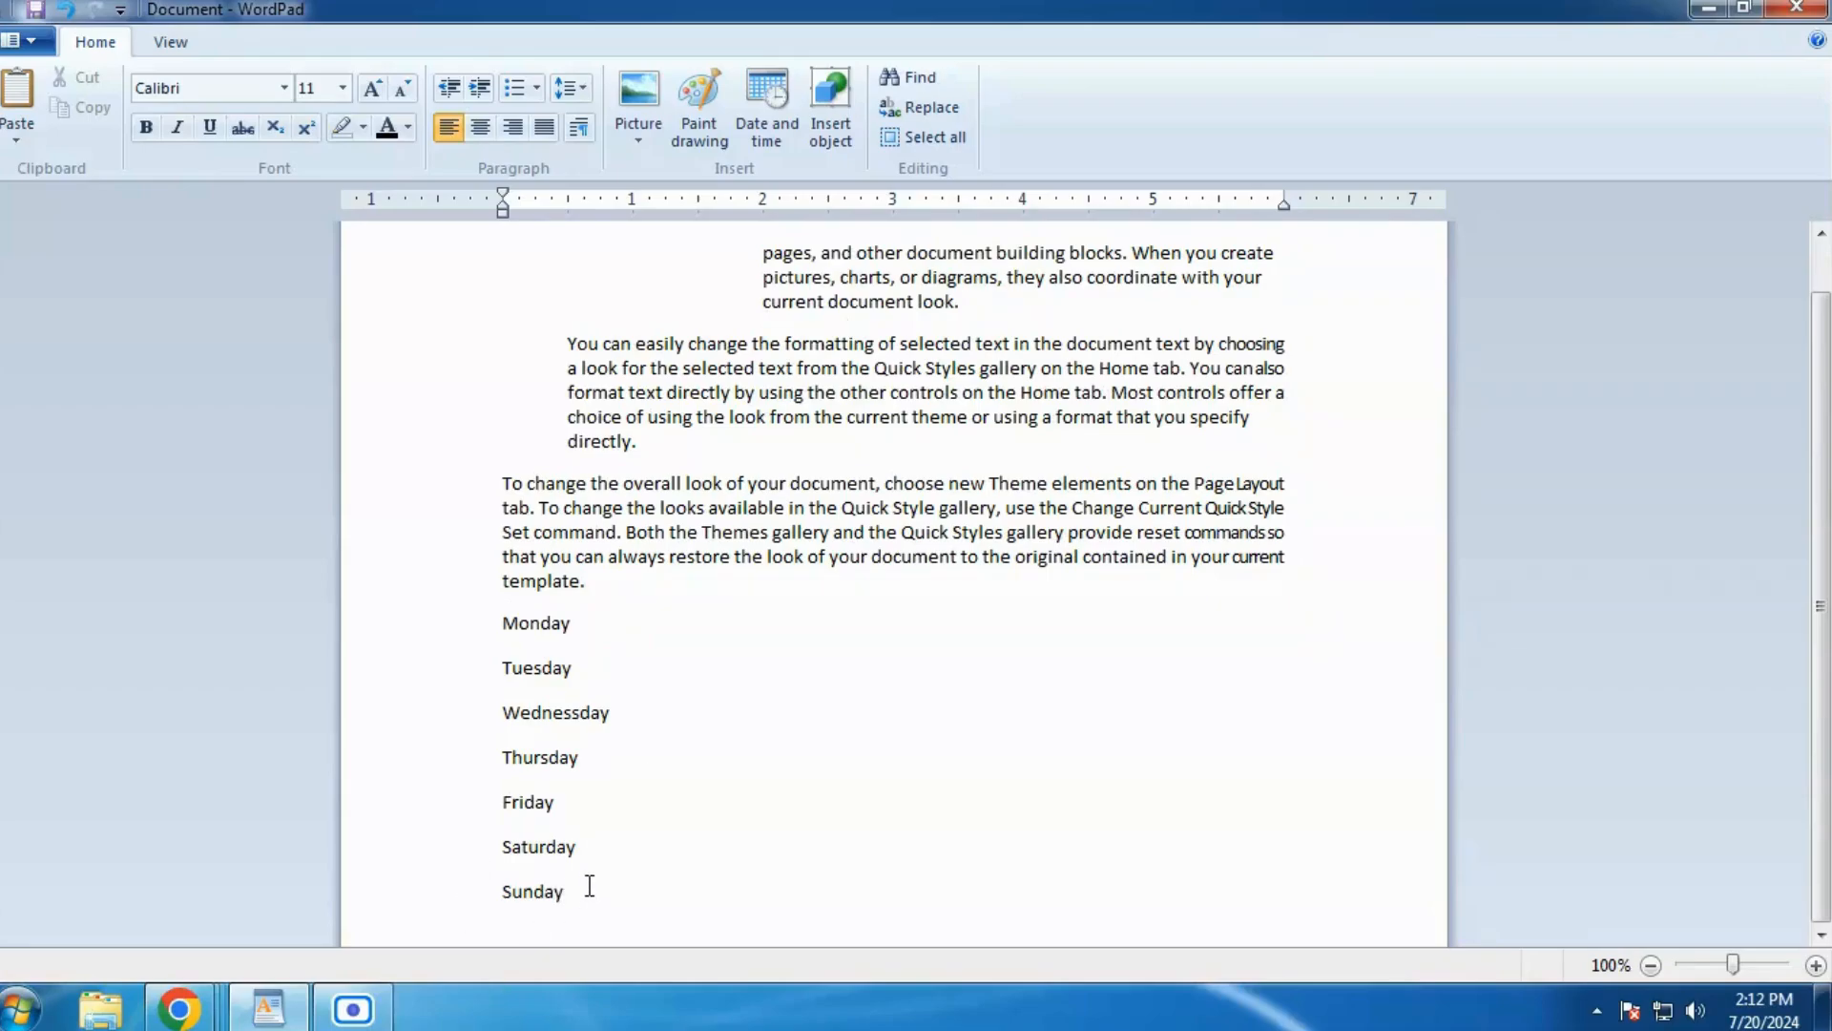
Step: Turn the seven weekday lines into a numbered list and change its style to capital letters (A., B., C.)
left_click_drag(588, 879, 420, 651)
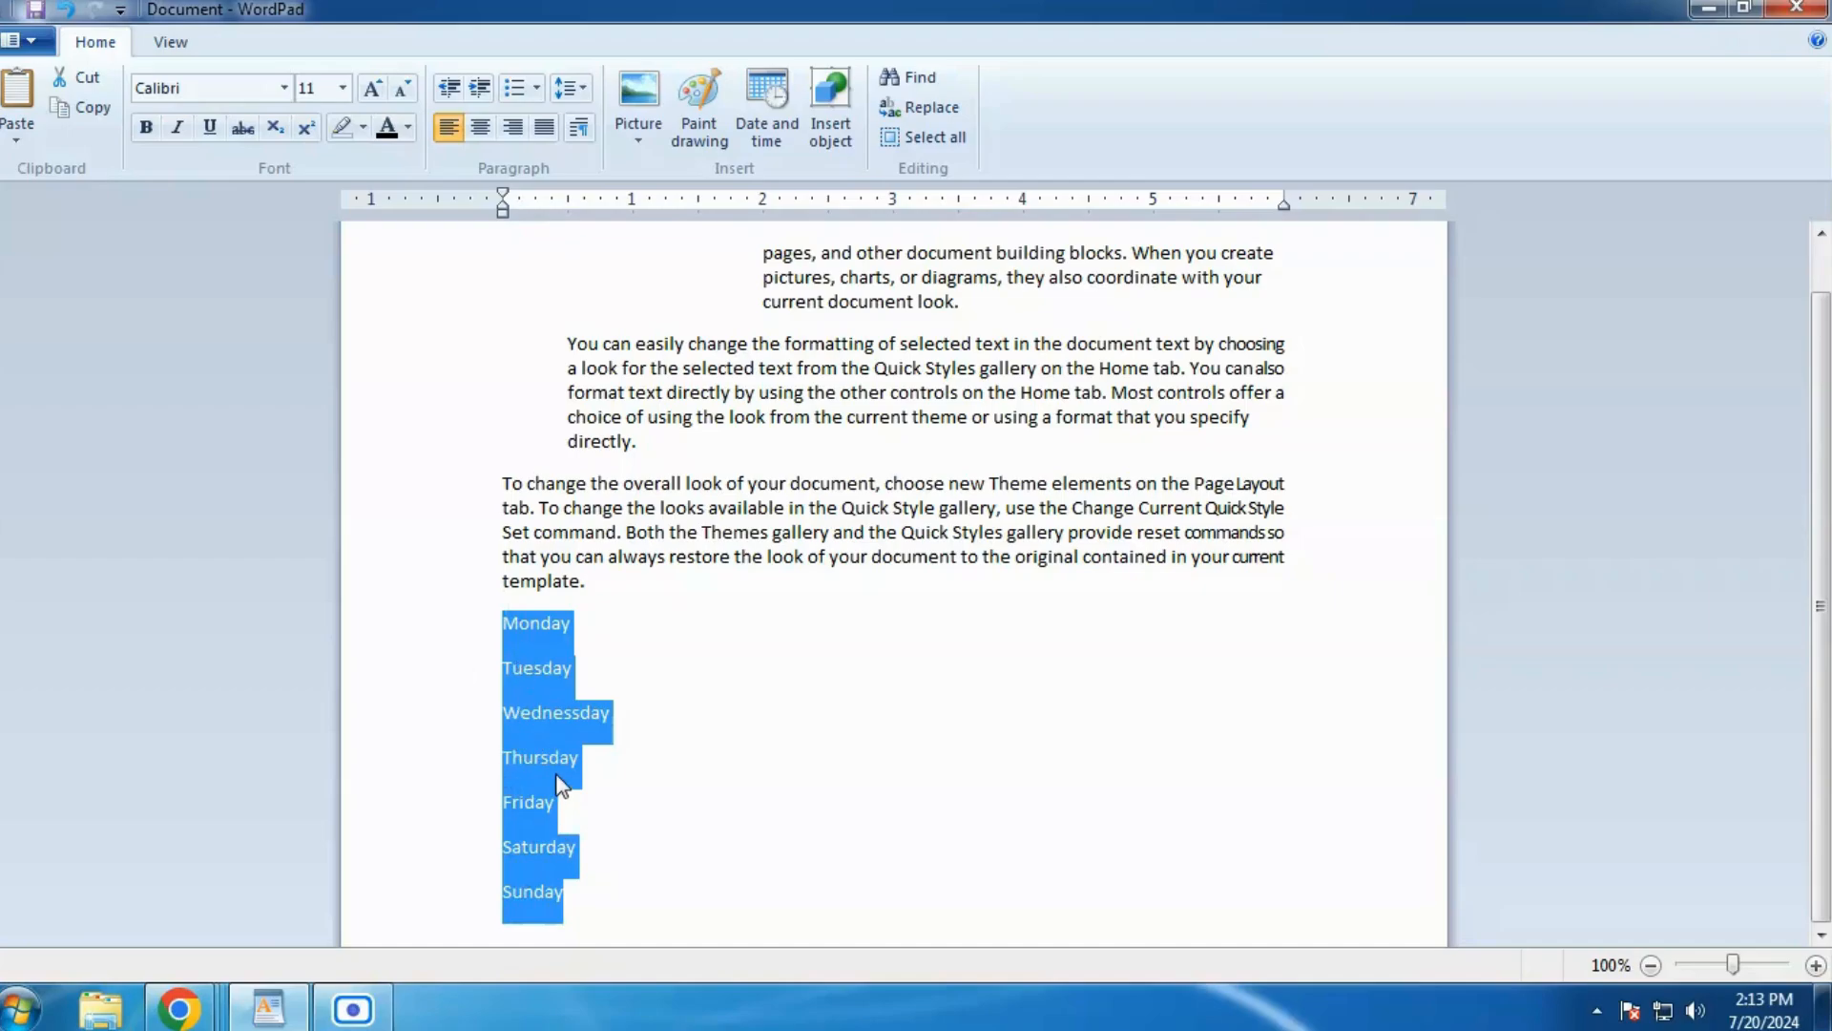
left_click(511, 88)
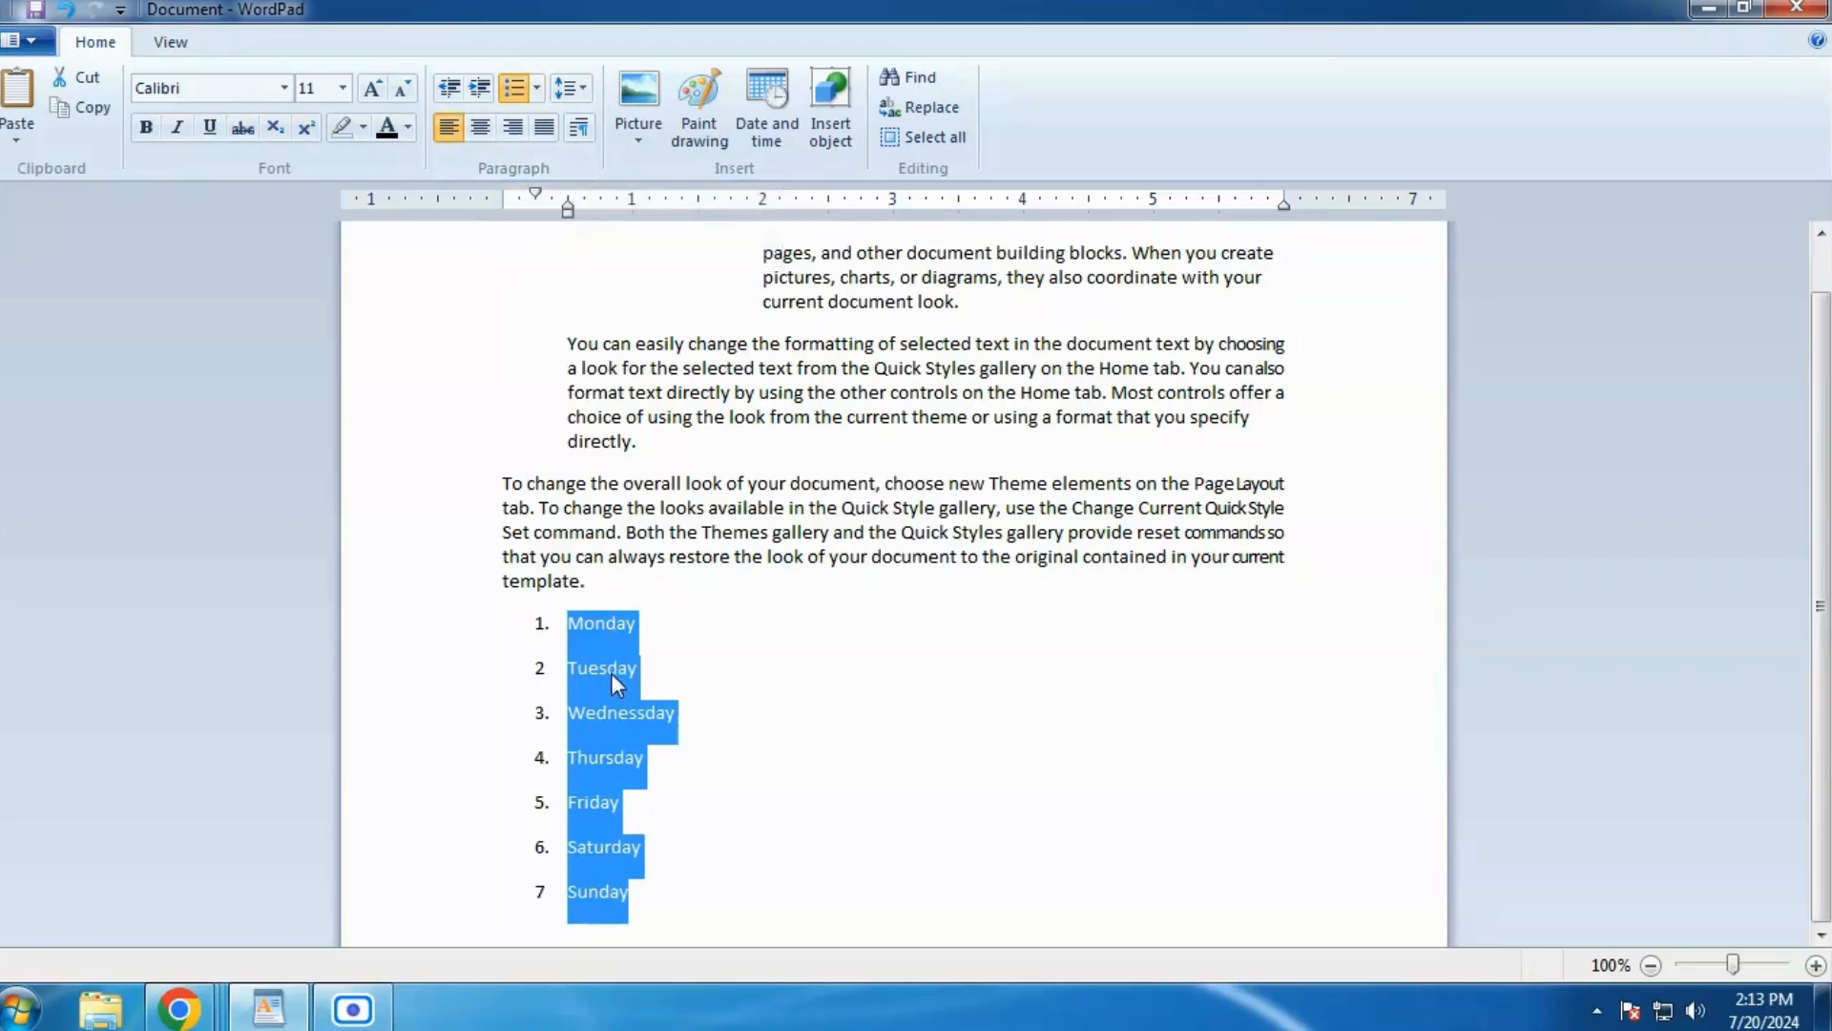
left_click(536, 88)
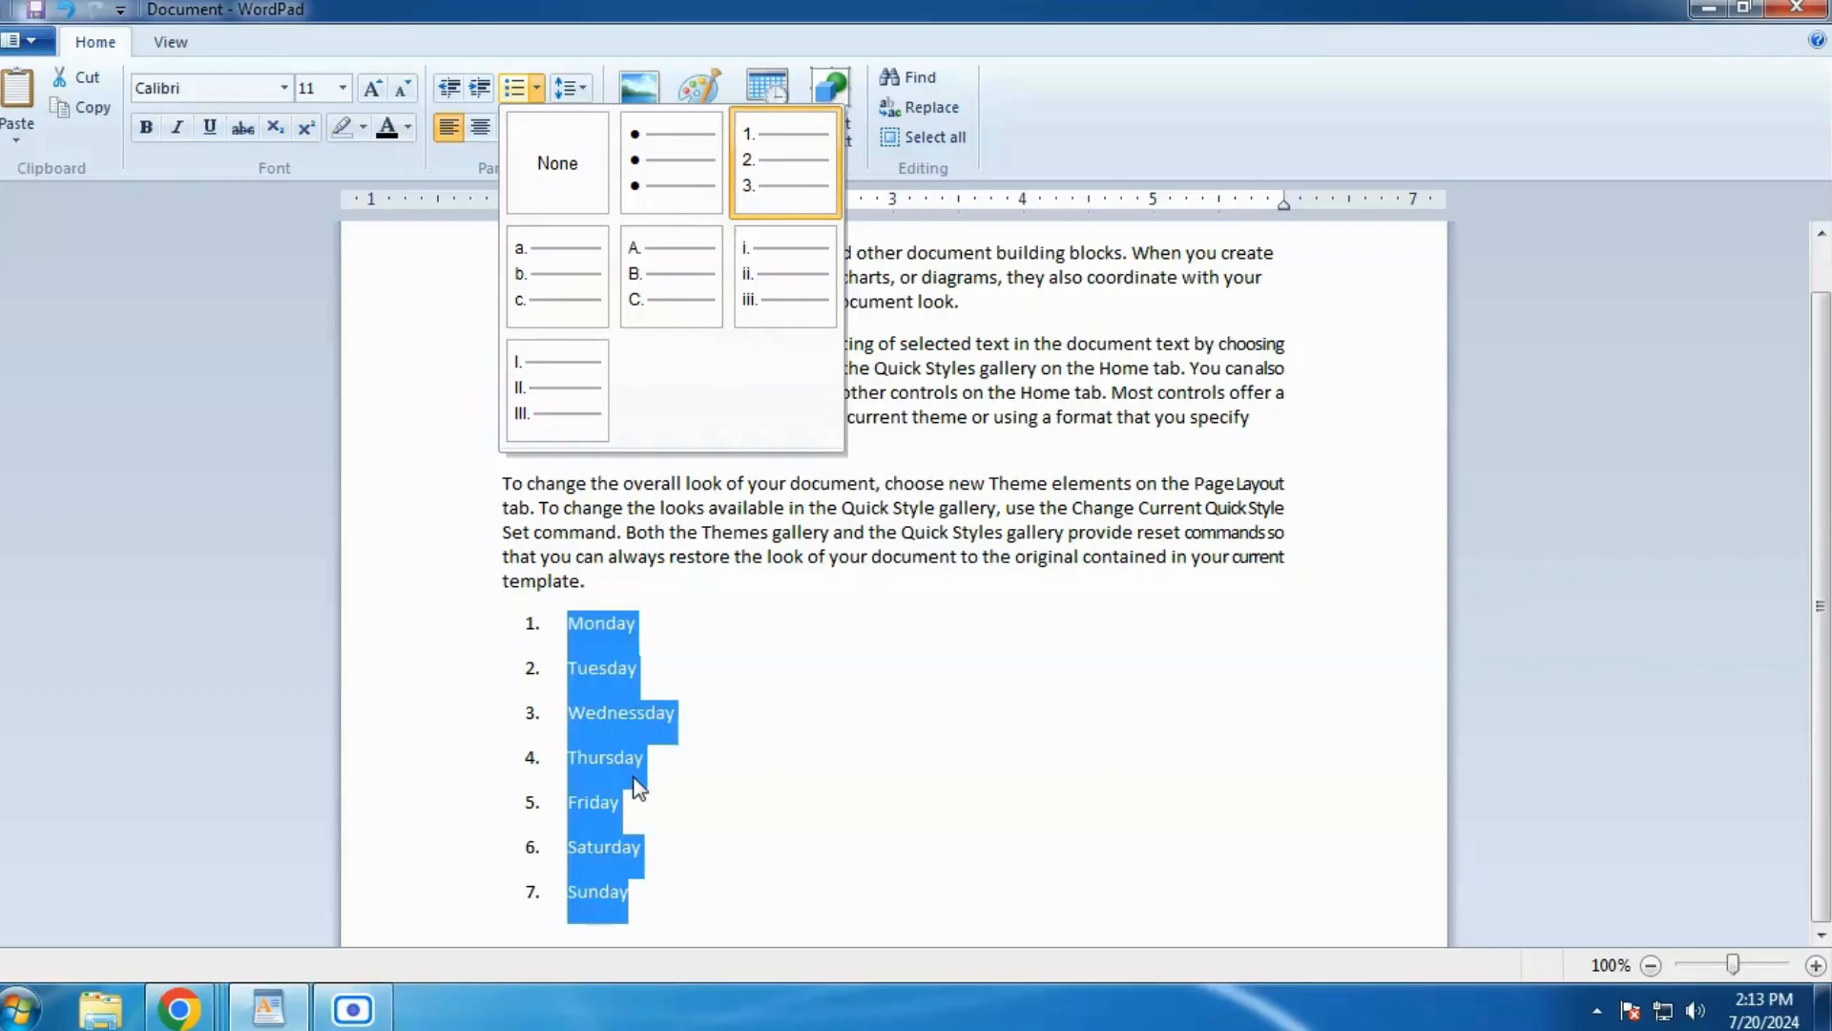
left_click(1233, 204)
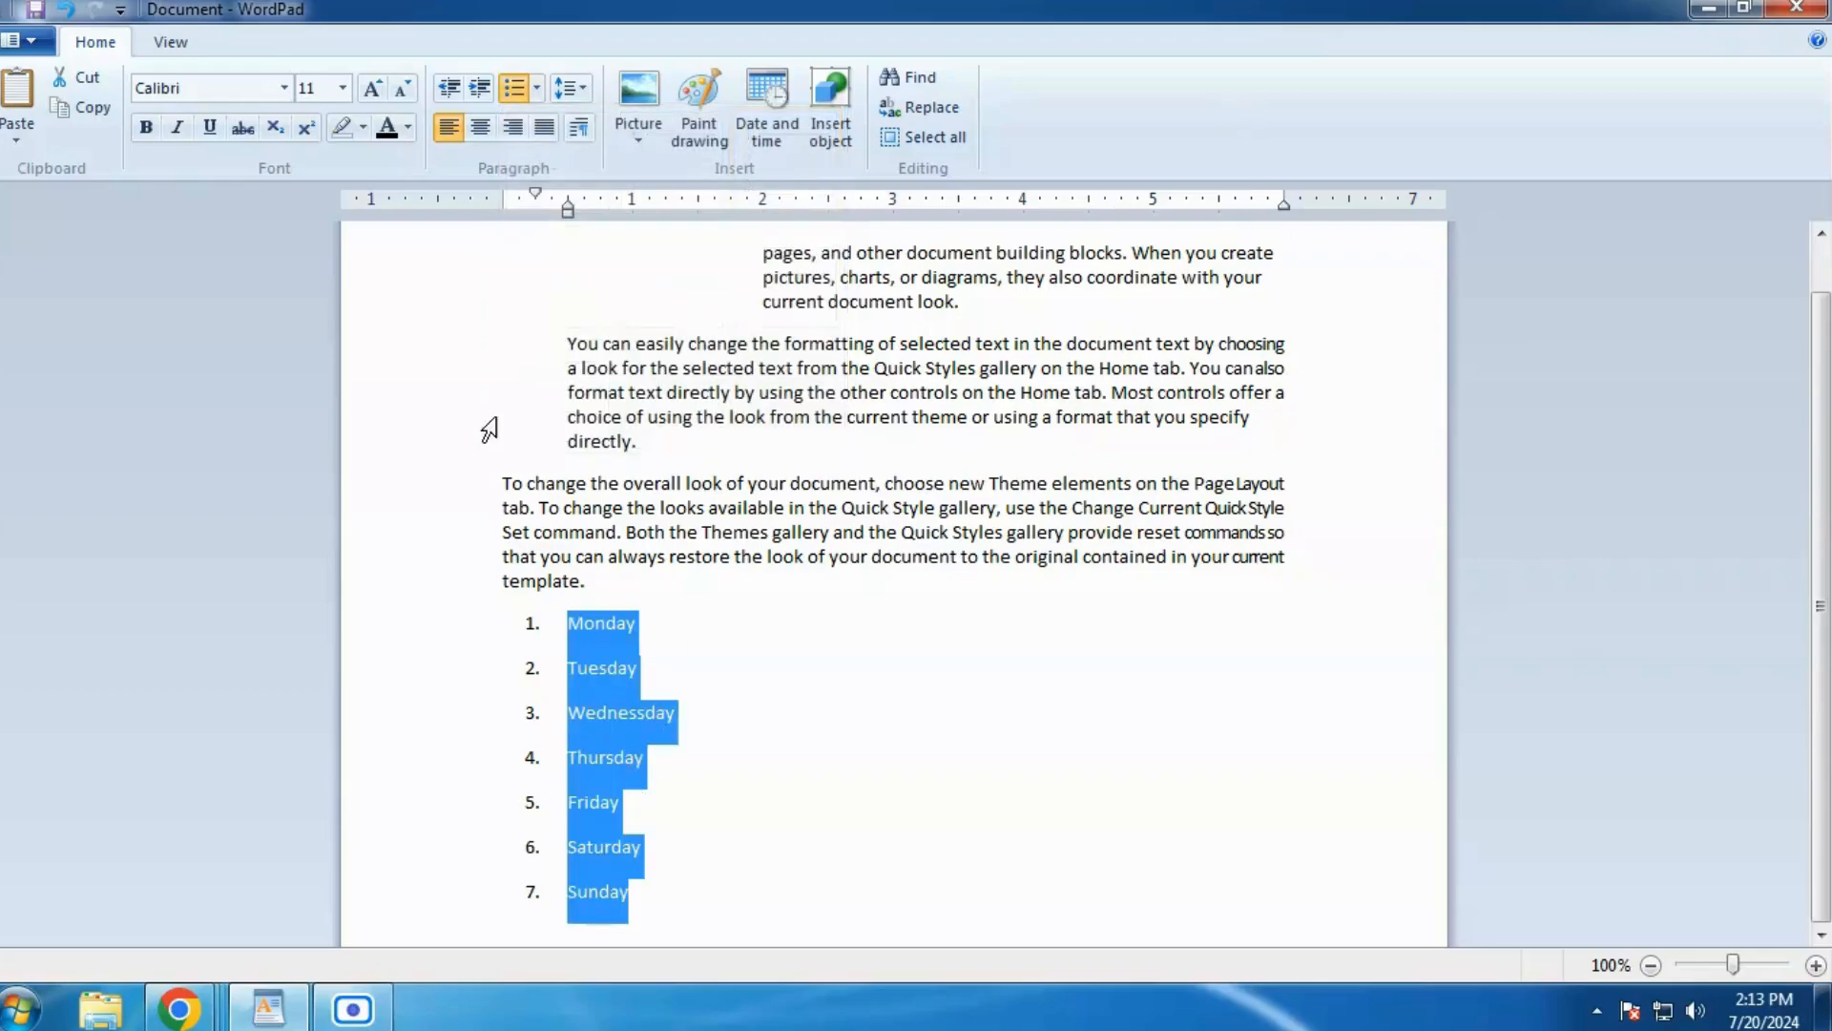
left_click(540, 90)
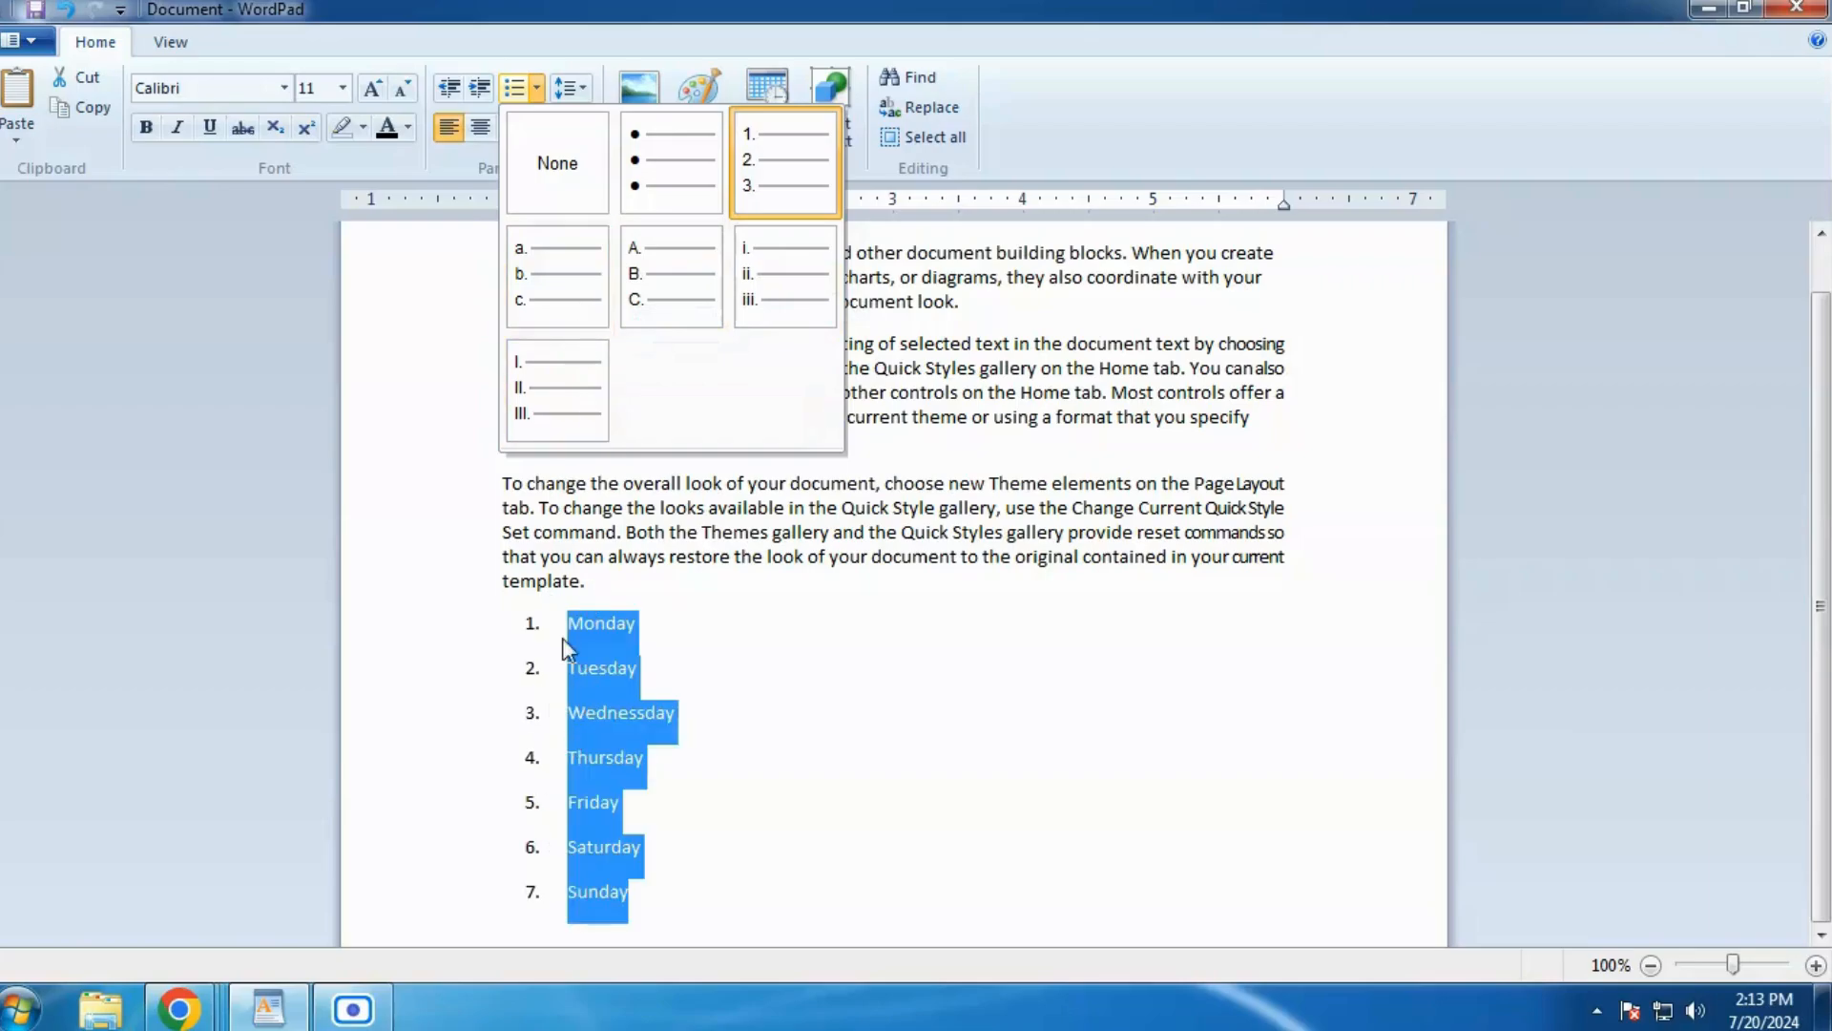
left_click(660, 269)
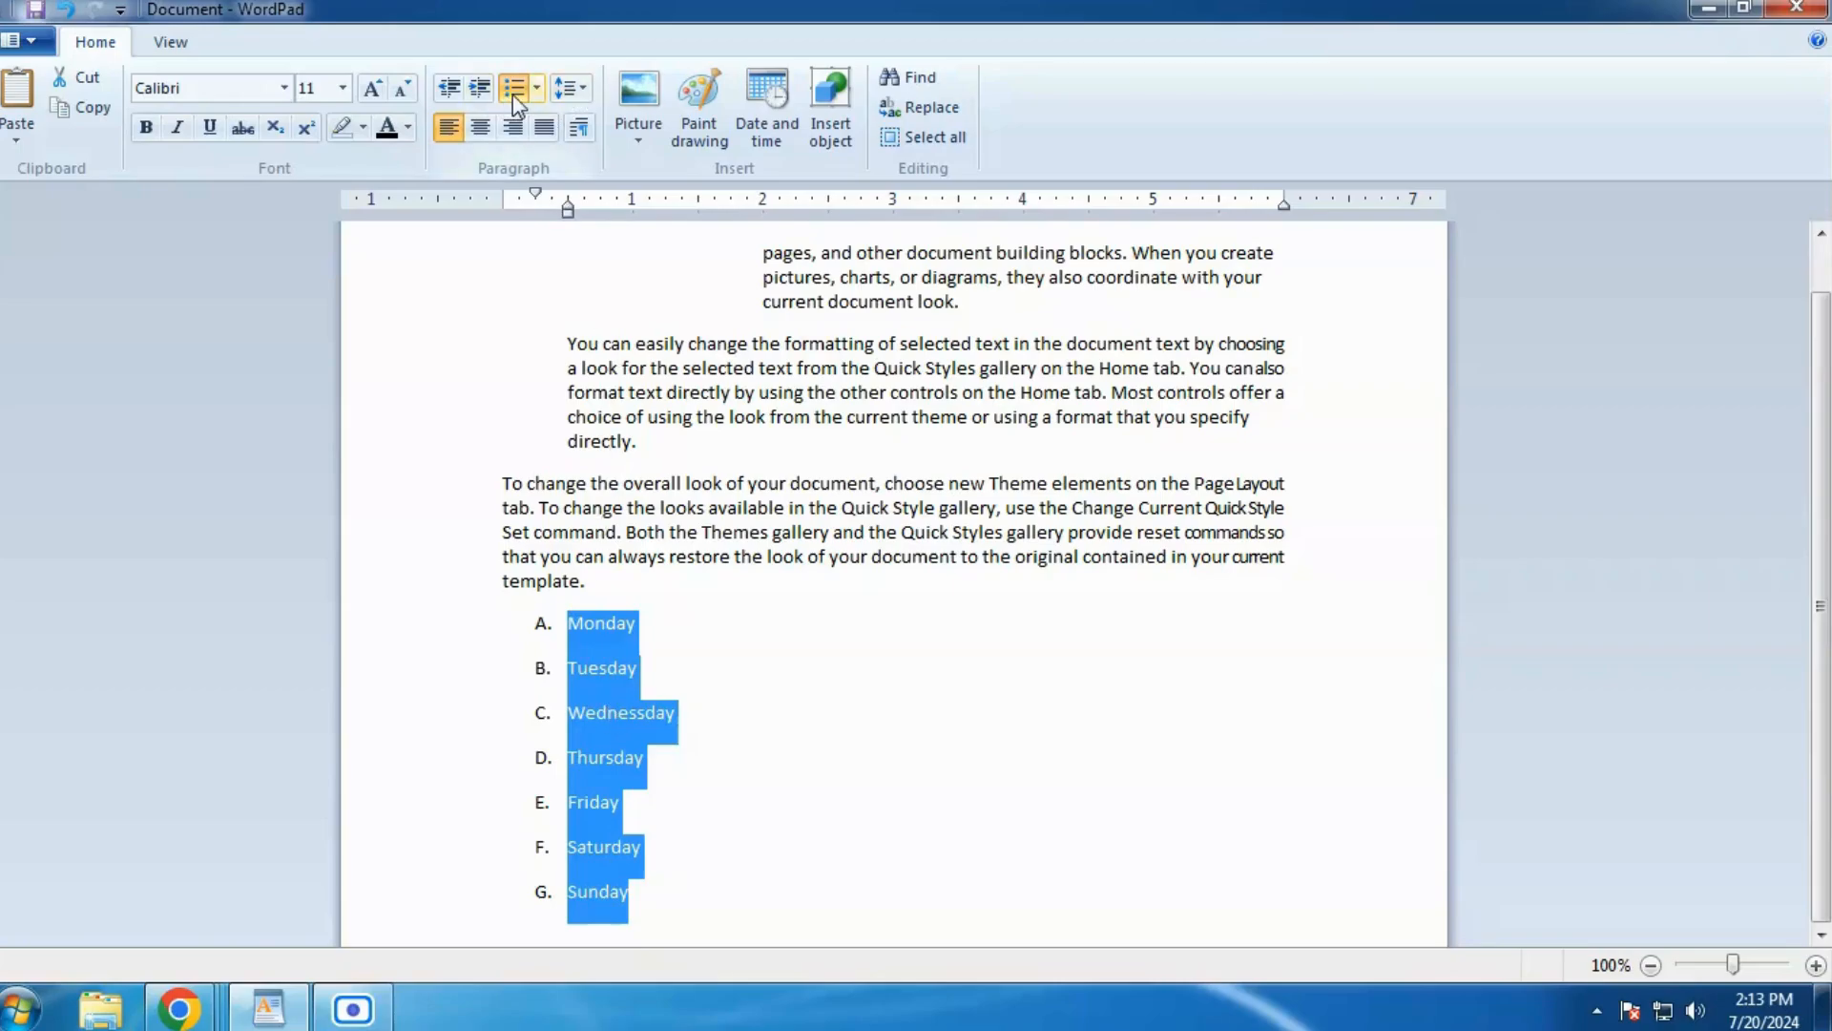
Step: Set the weekday list's line spacing to 1.0 and remove the 10pt space after its paragraphs
left_click(578, 90)
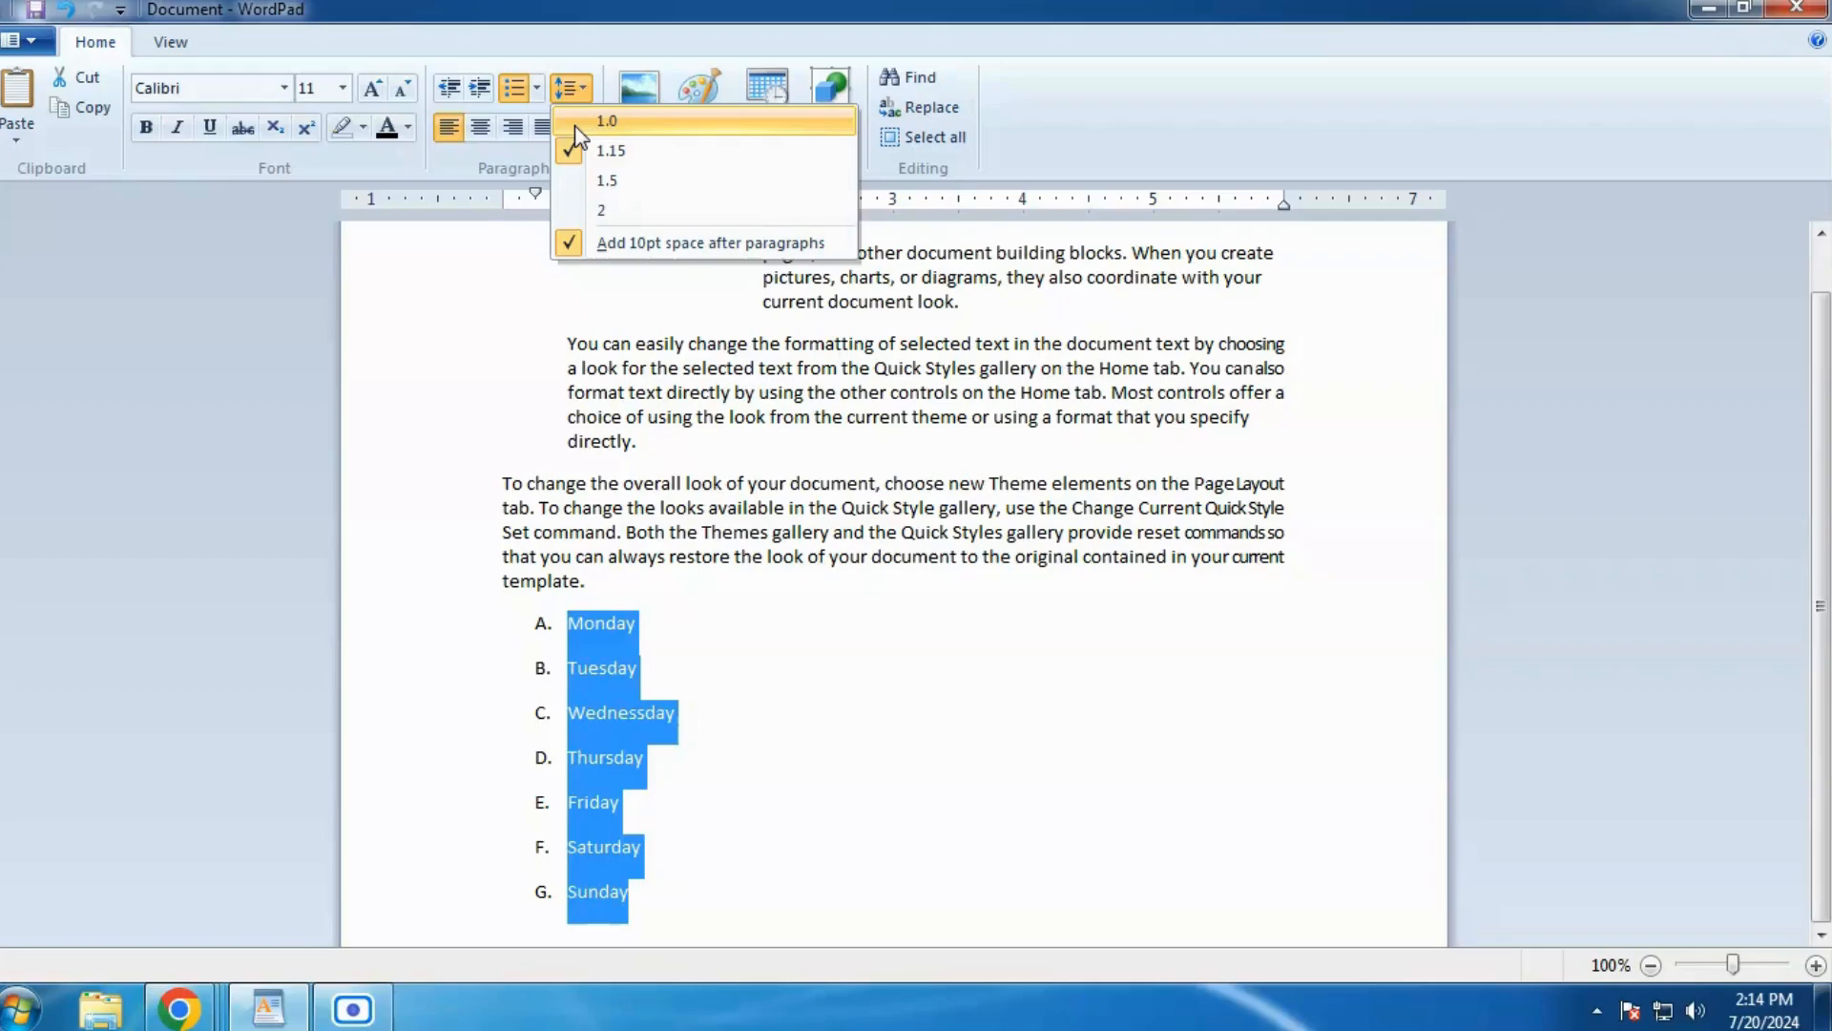
left_click(575, 124)
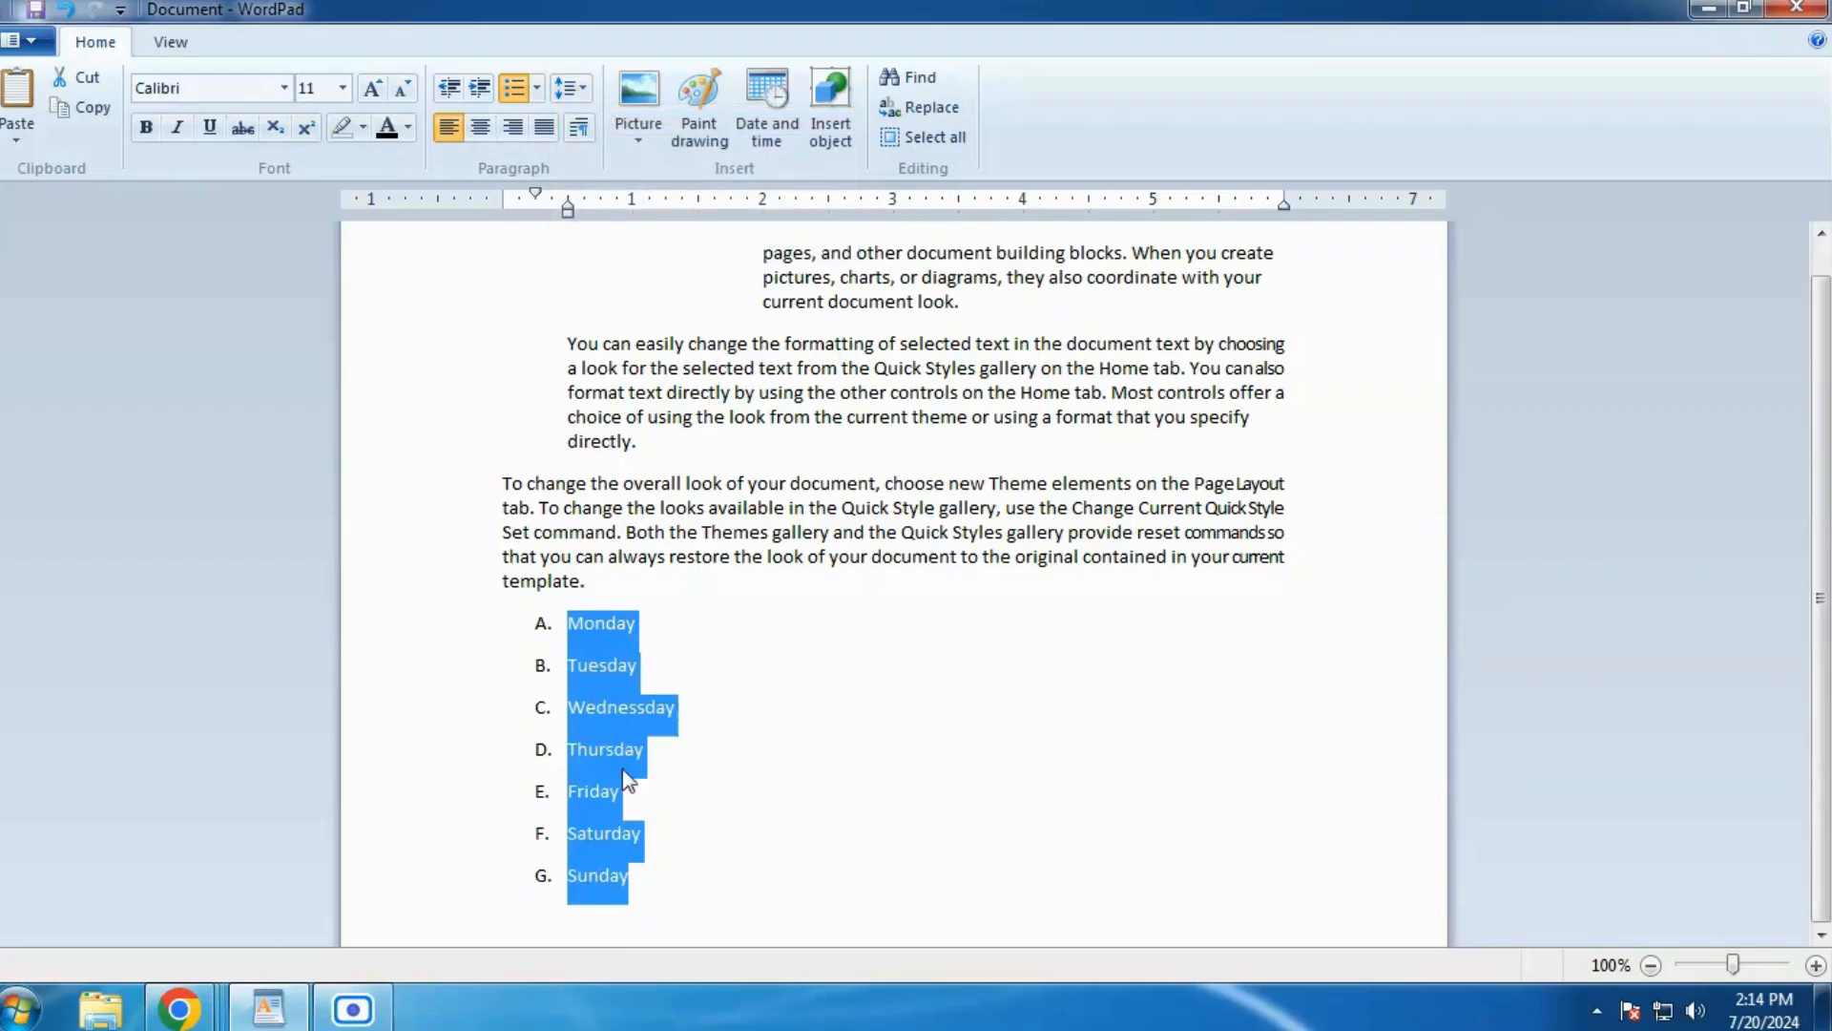
left_click(573, 87)
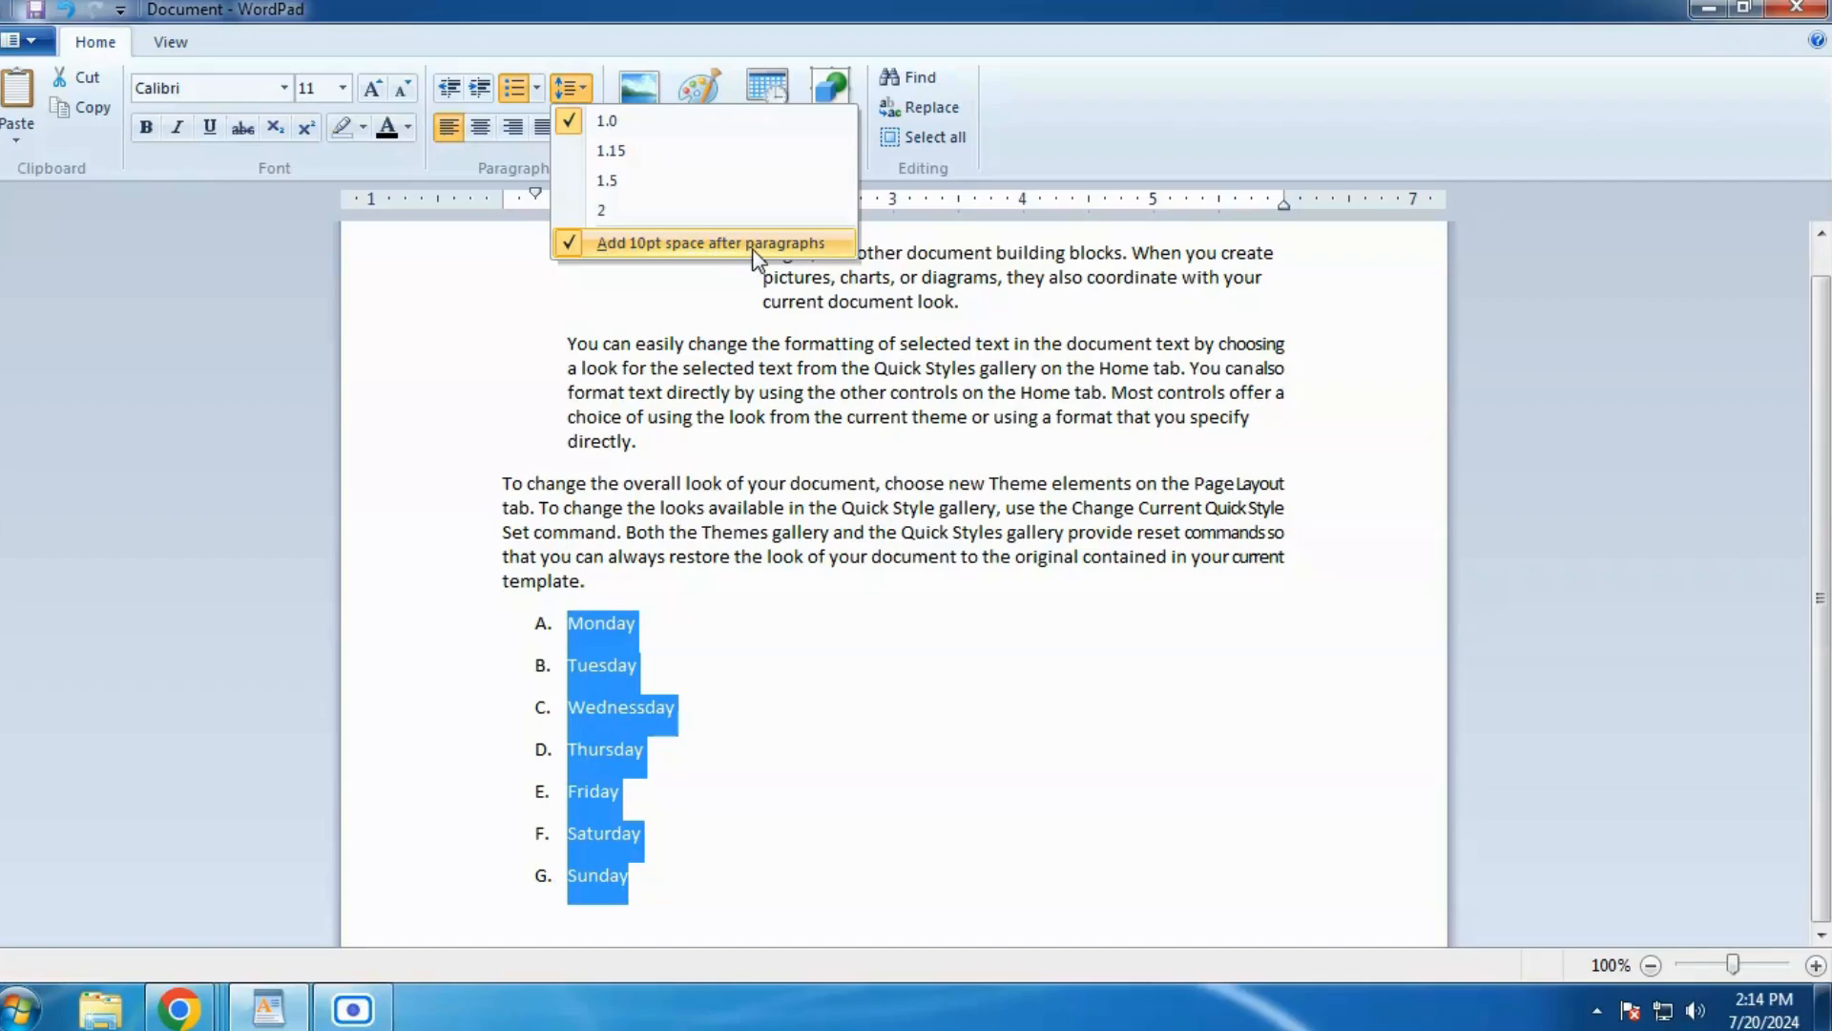
left_click(569, 245)
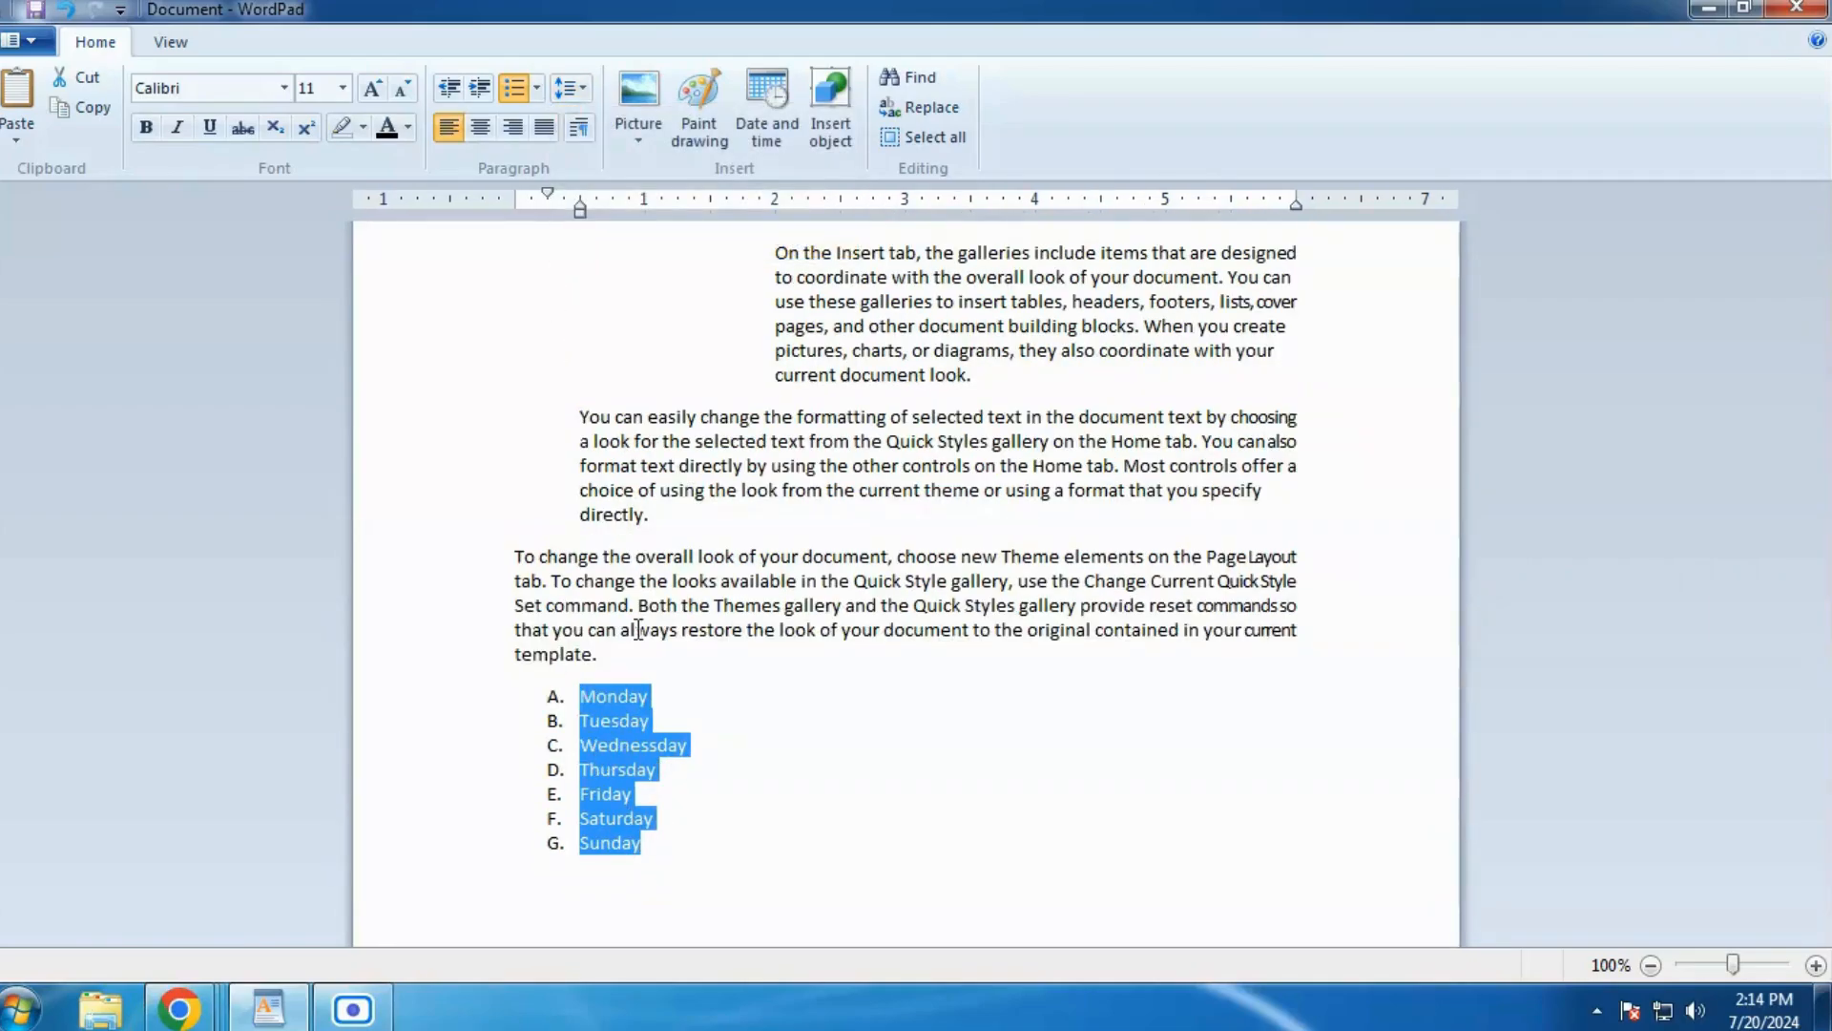
Step: Add the 10pt space after the weekday list's paragraphs again and remove it once more
left_click(580, 87)
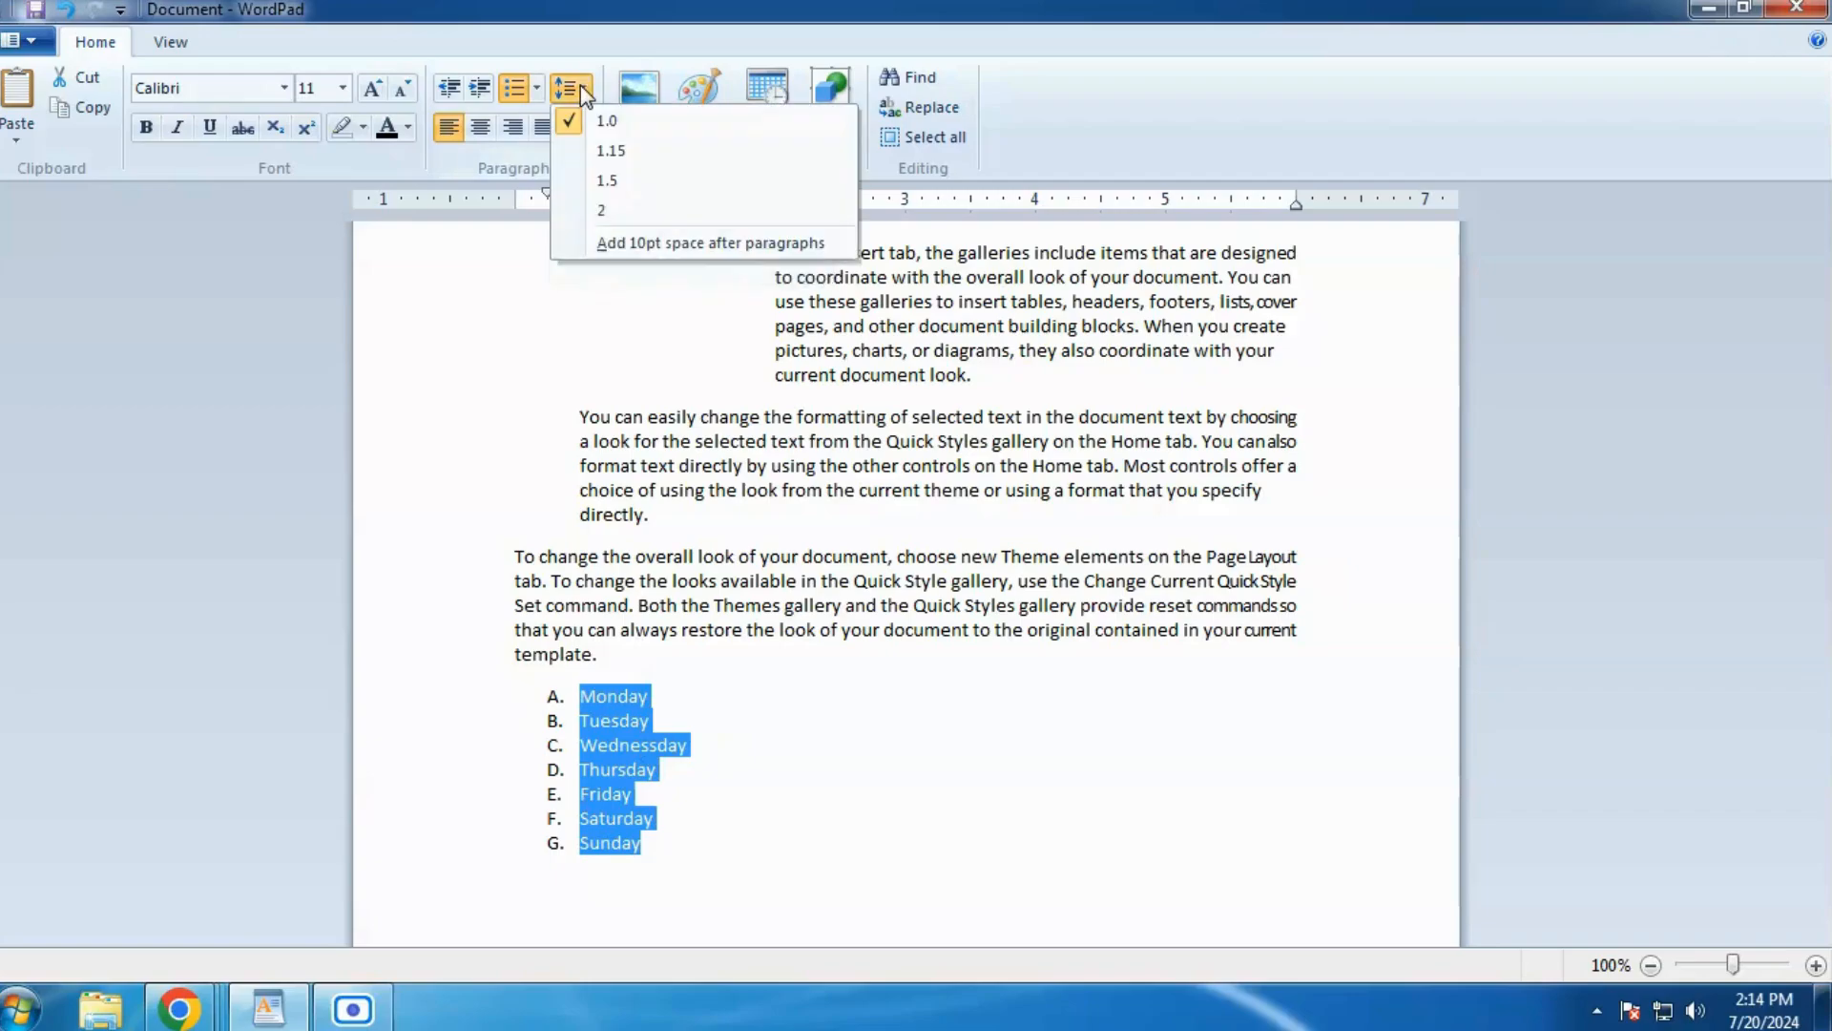
left_click(611, 242)
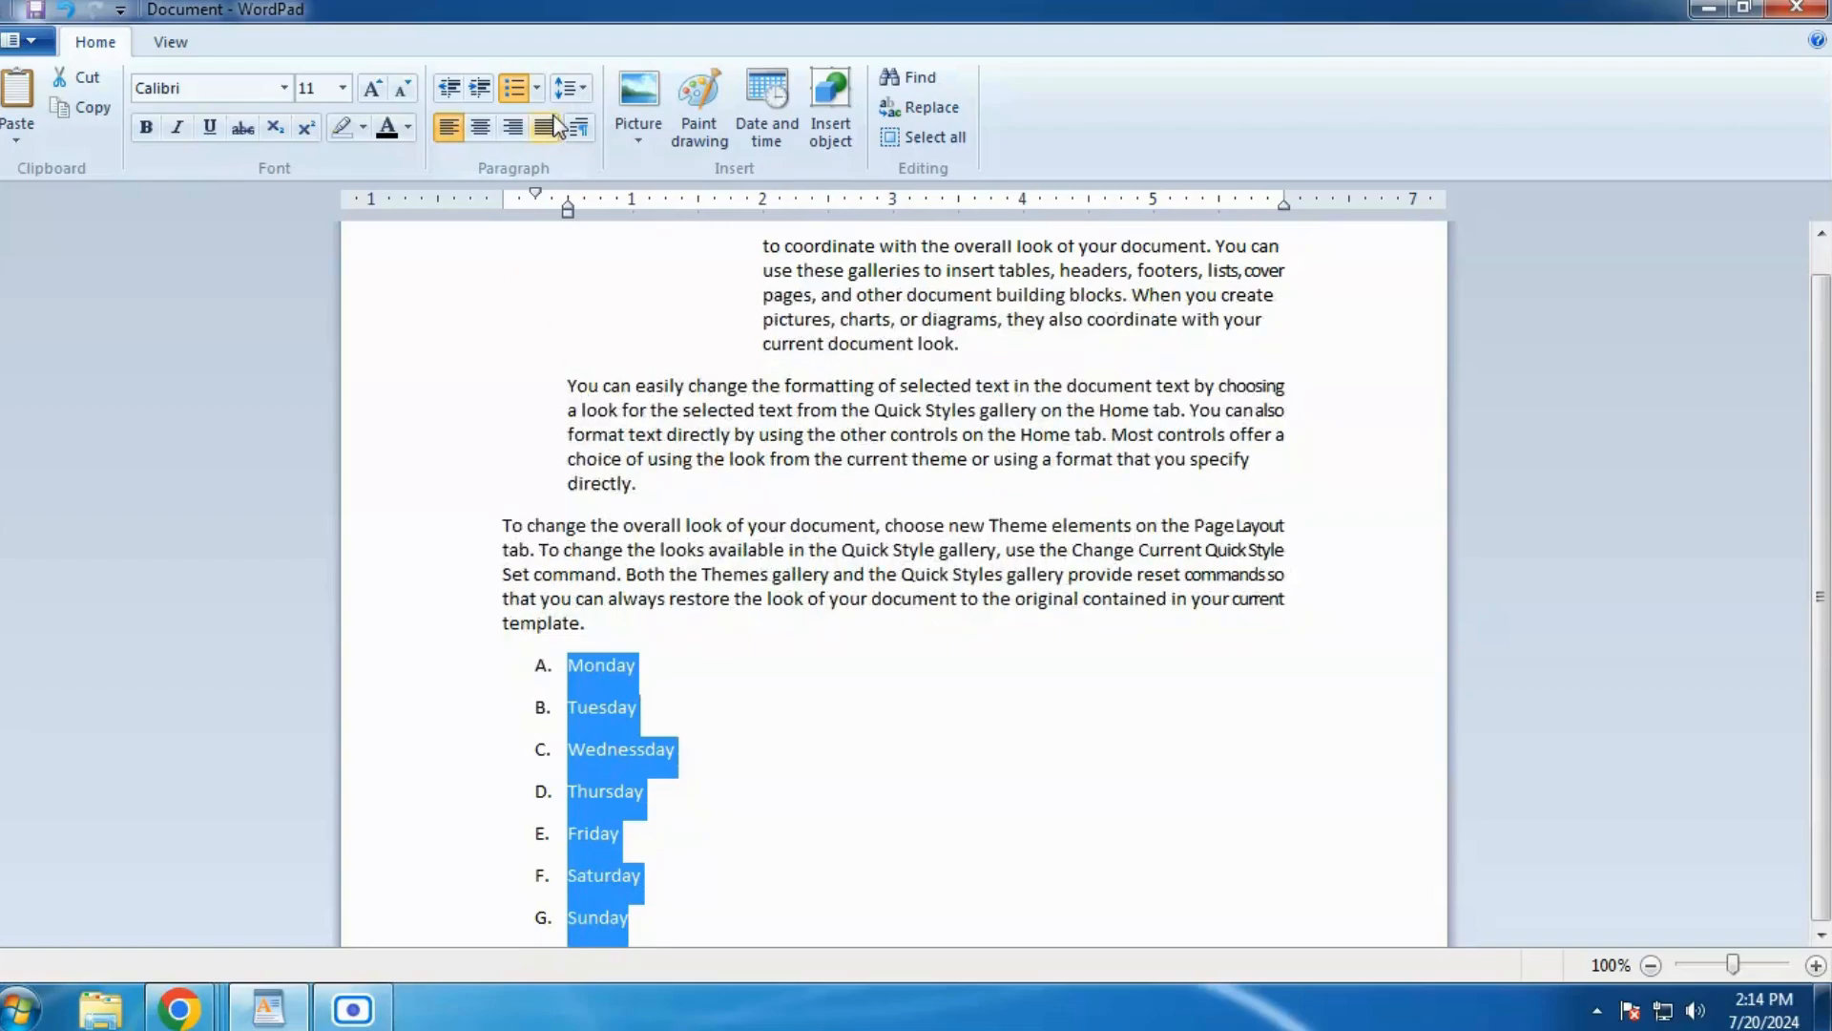
left_click(569, 88)
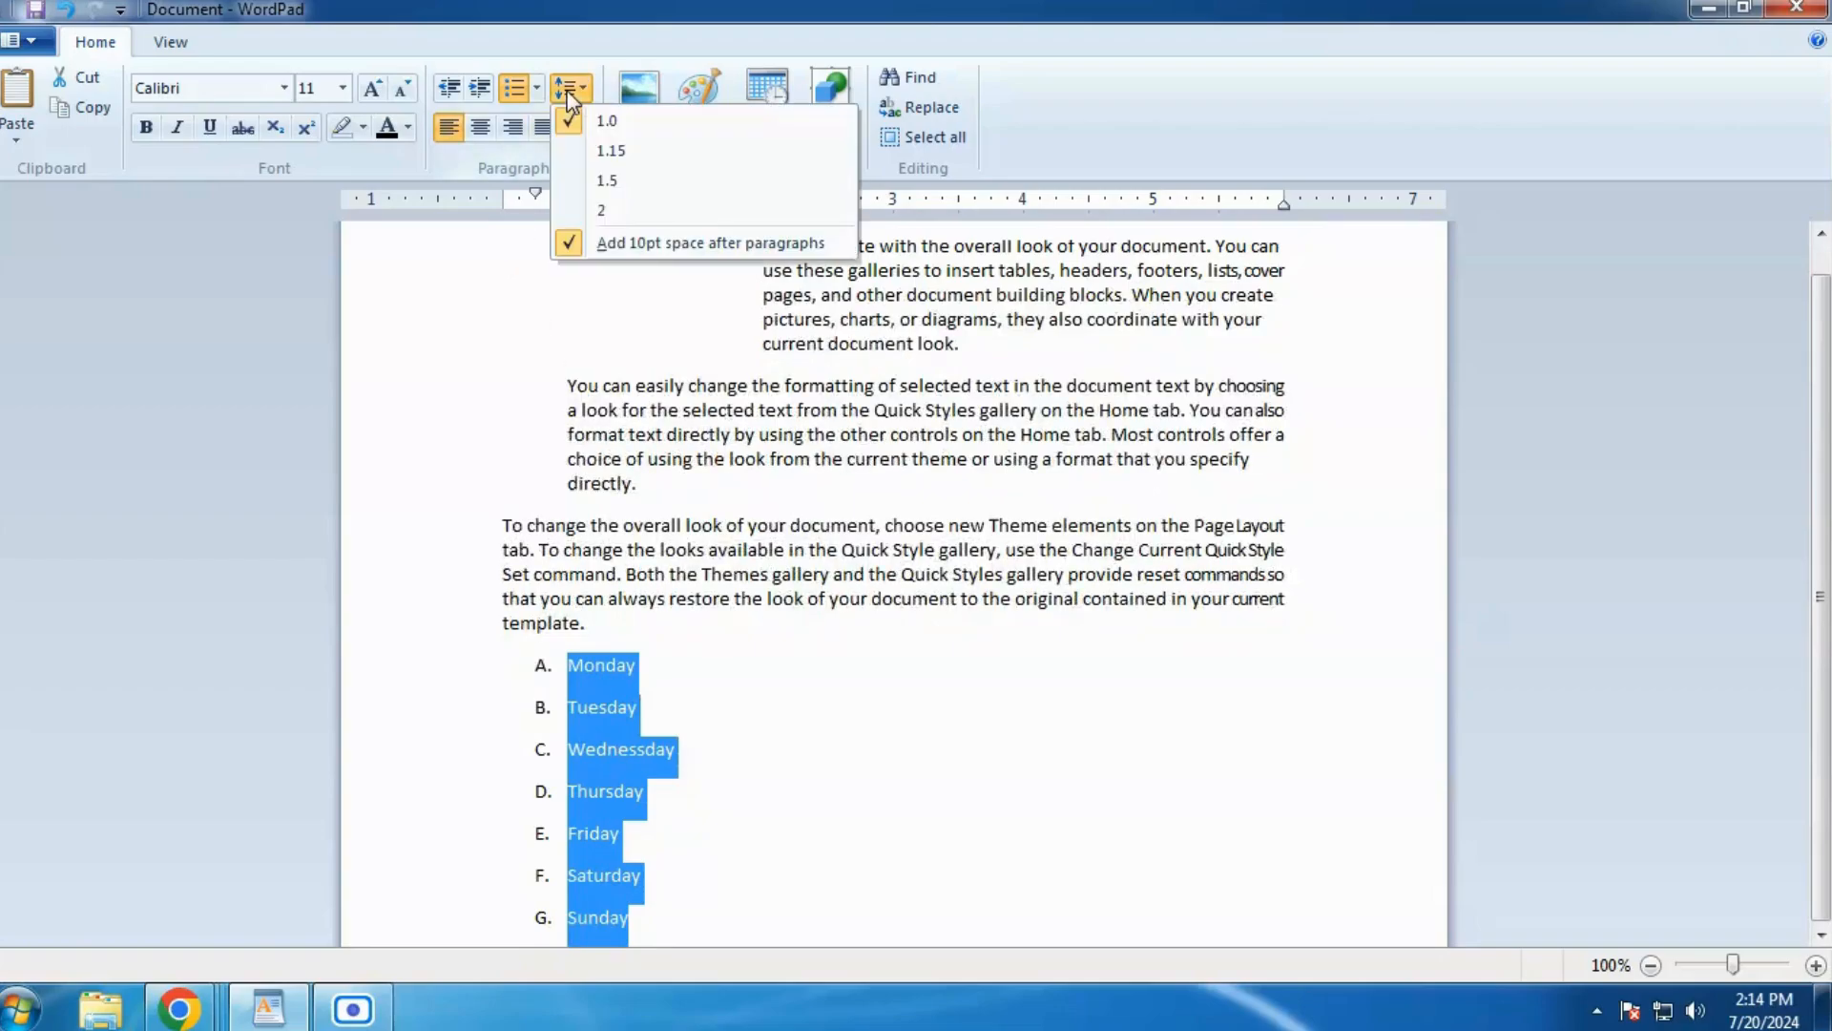
left_click(593, 251)
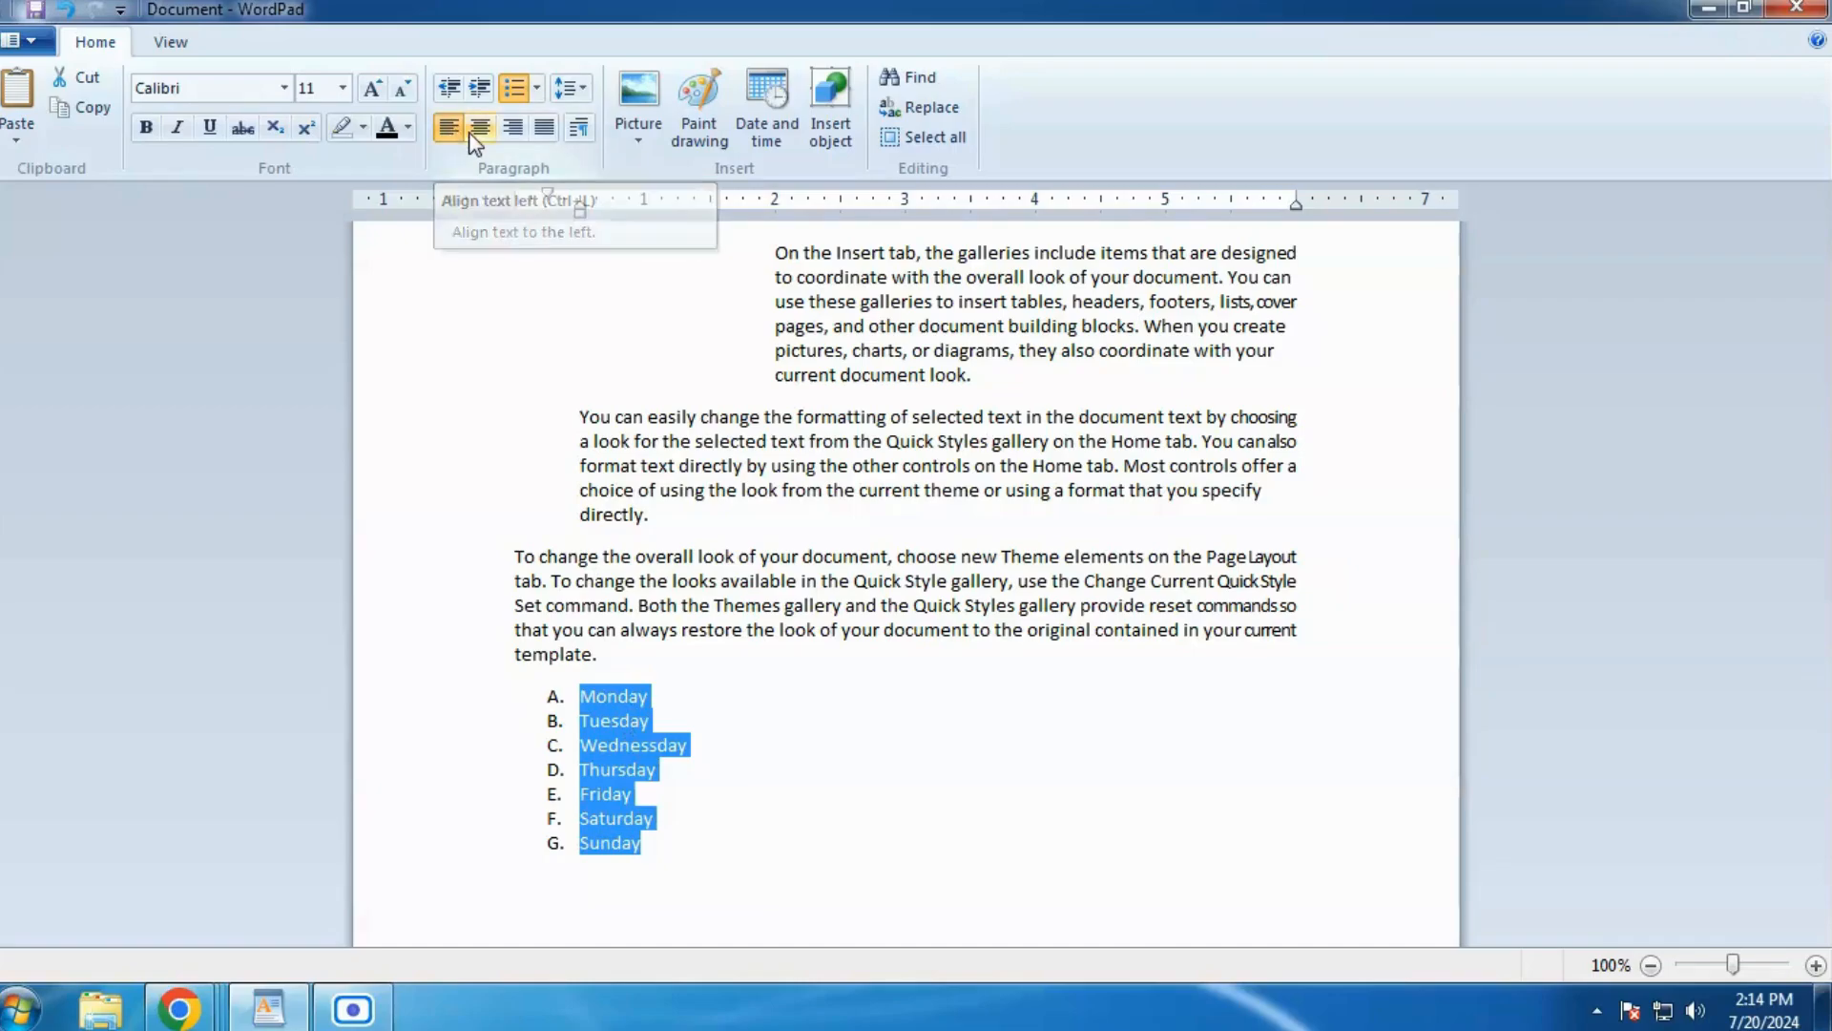
Step: Align the whole lettered weekday list to the right
double_click(613, 662)
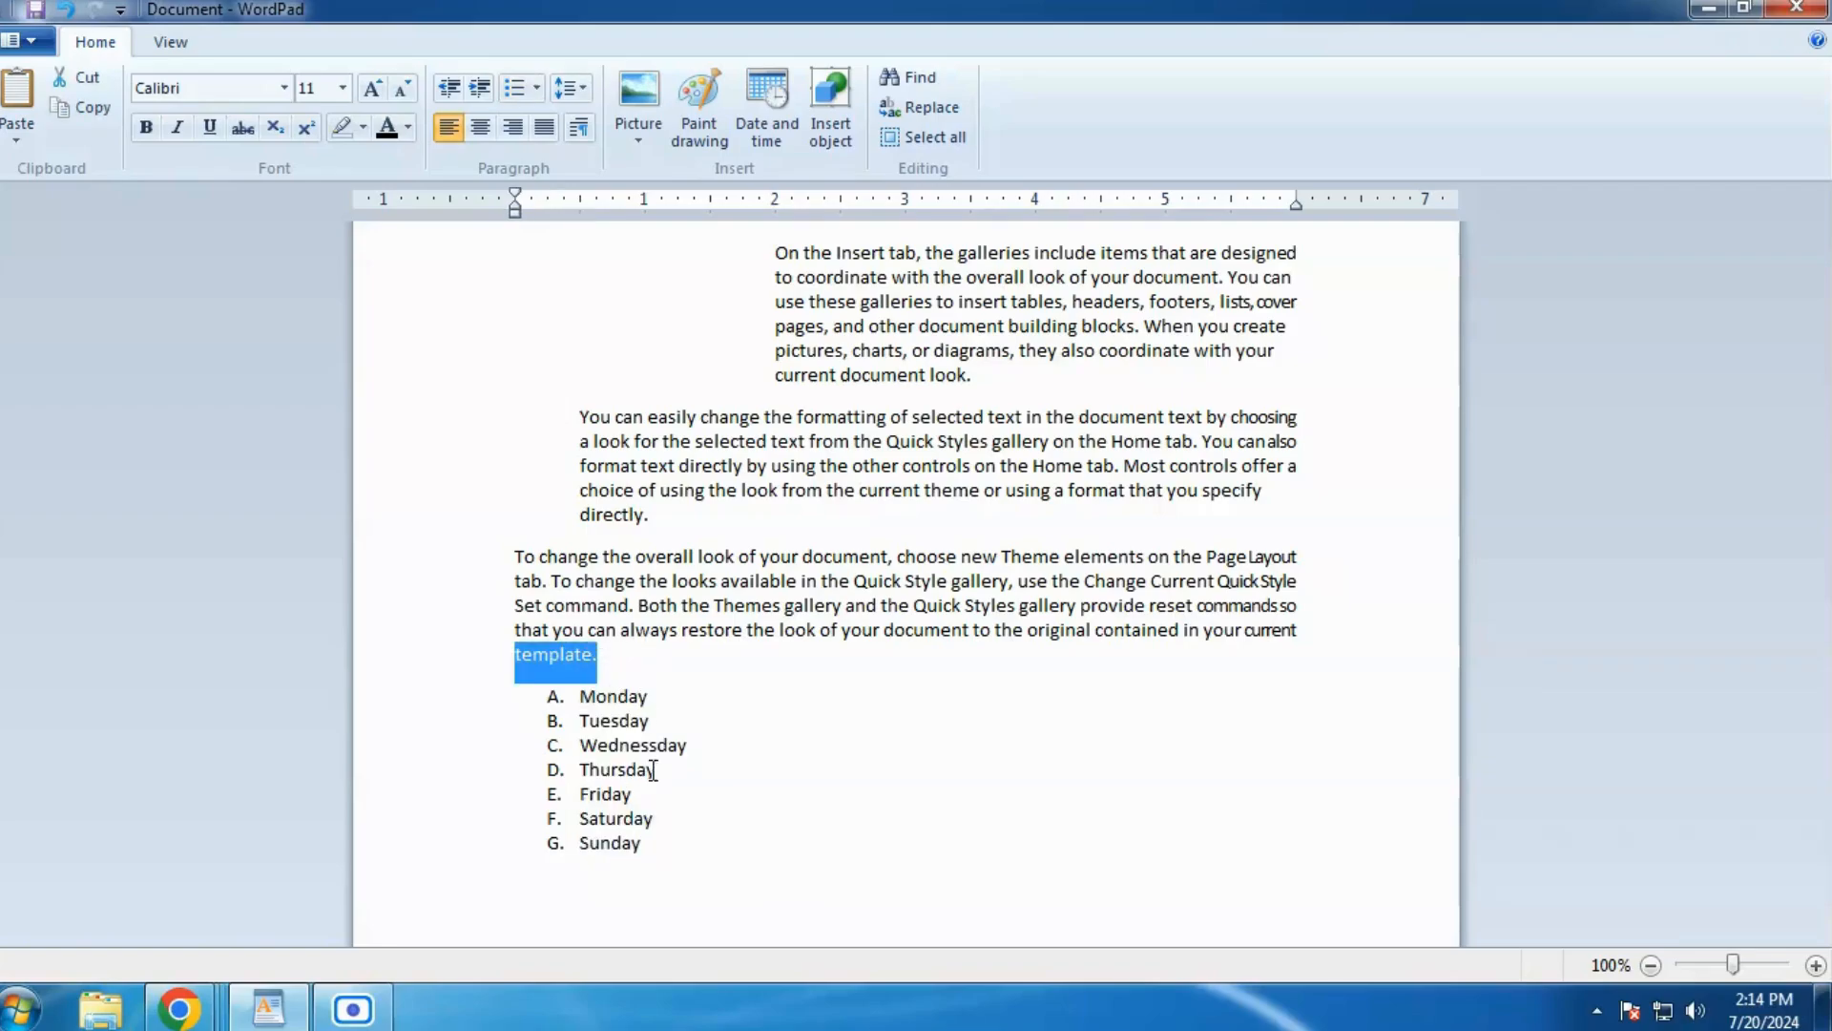
left_click_drag(644, 844, 561, 704)
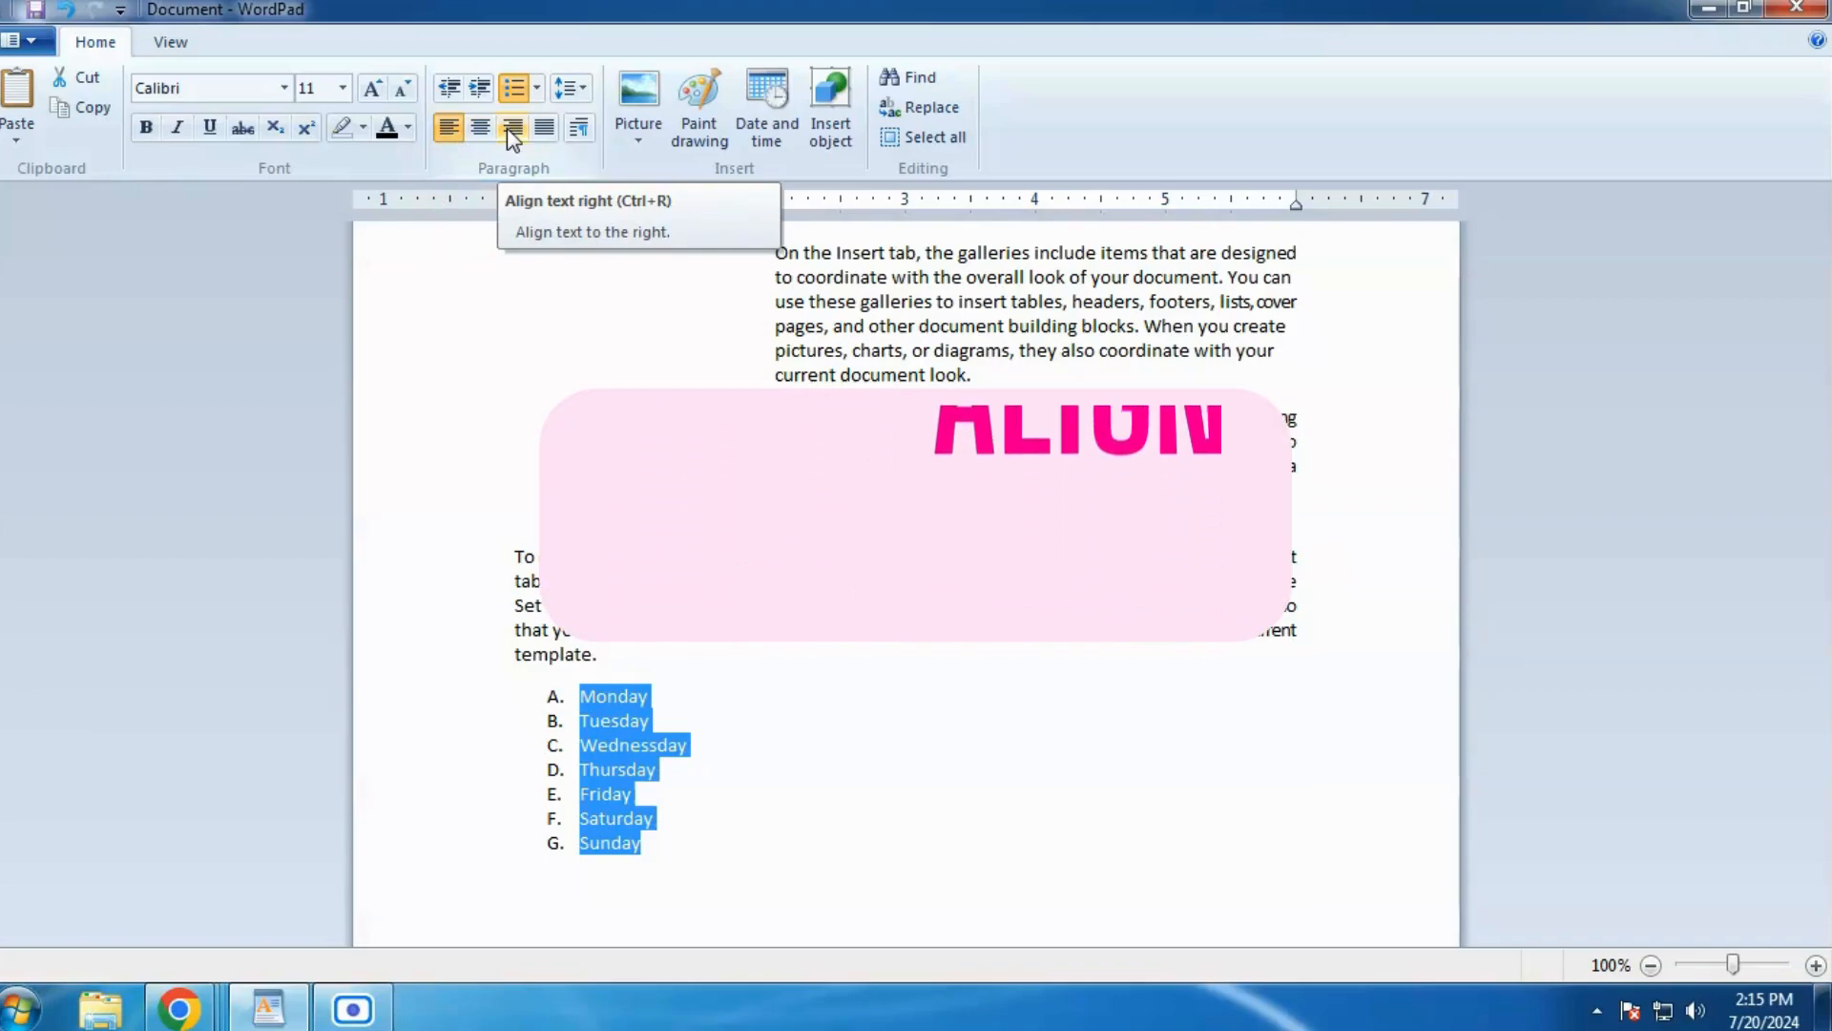
left_click(510, 128)
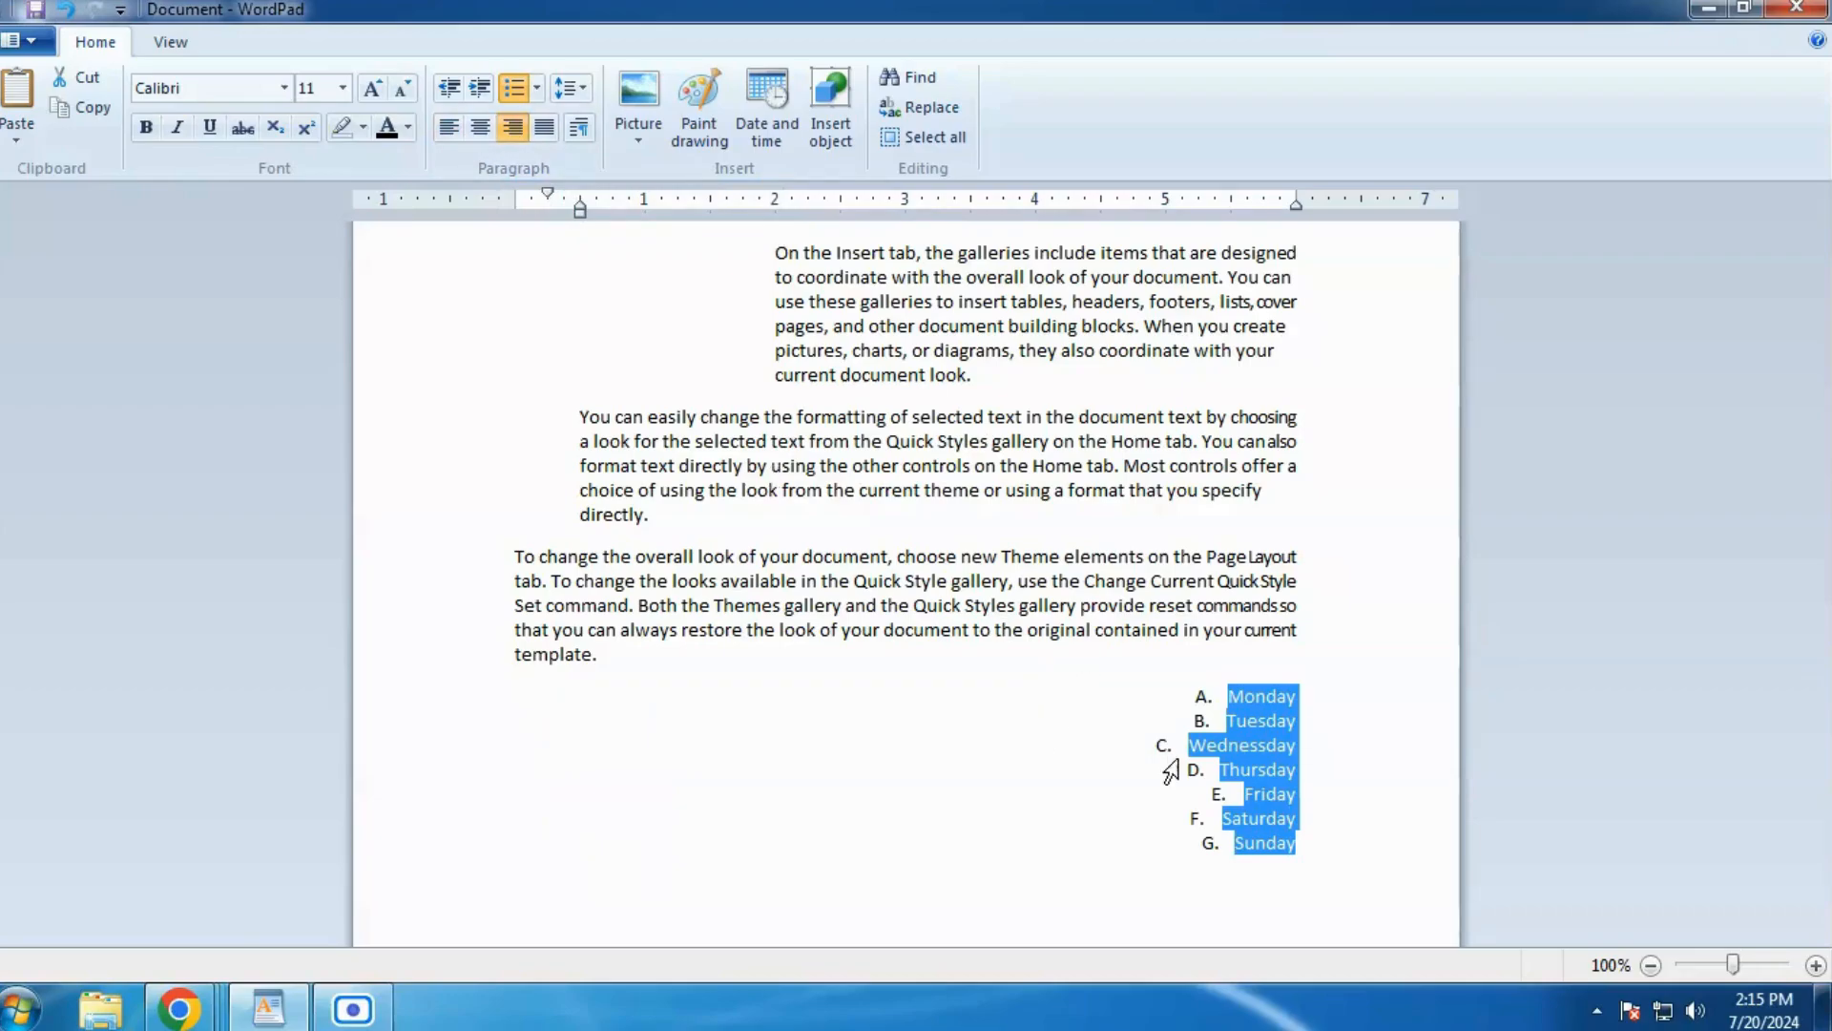
Step: Align the Monday, Tuesday and Wednessday items of the lettered list to the left
left_click(1279, 821)
left_click_drag(1312, 850, 1226, 695)
left_click(1174, 726)
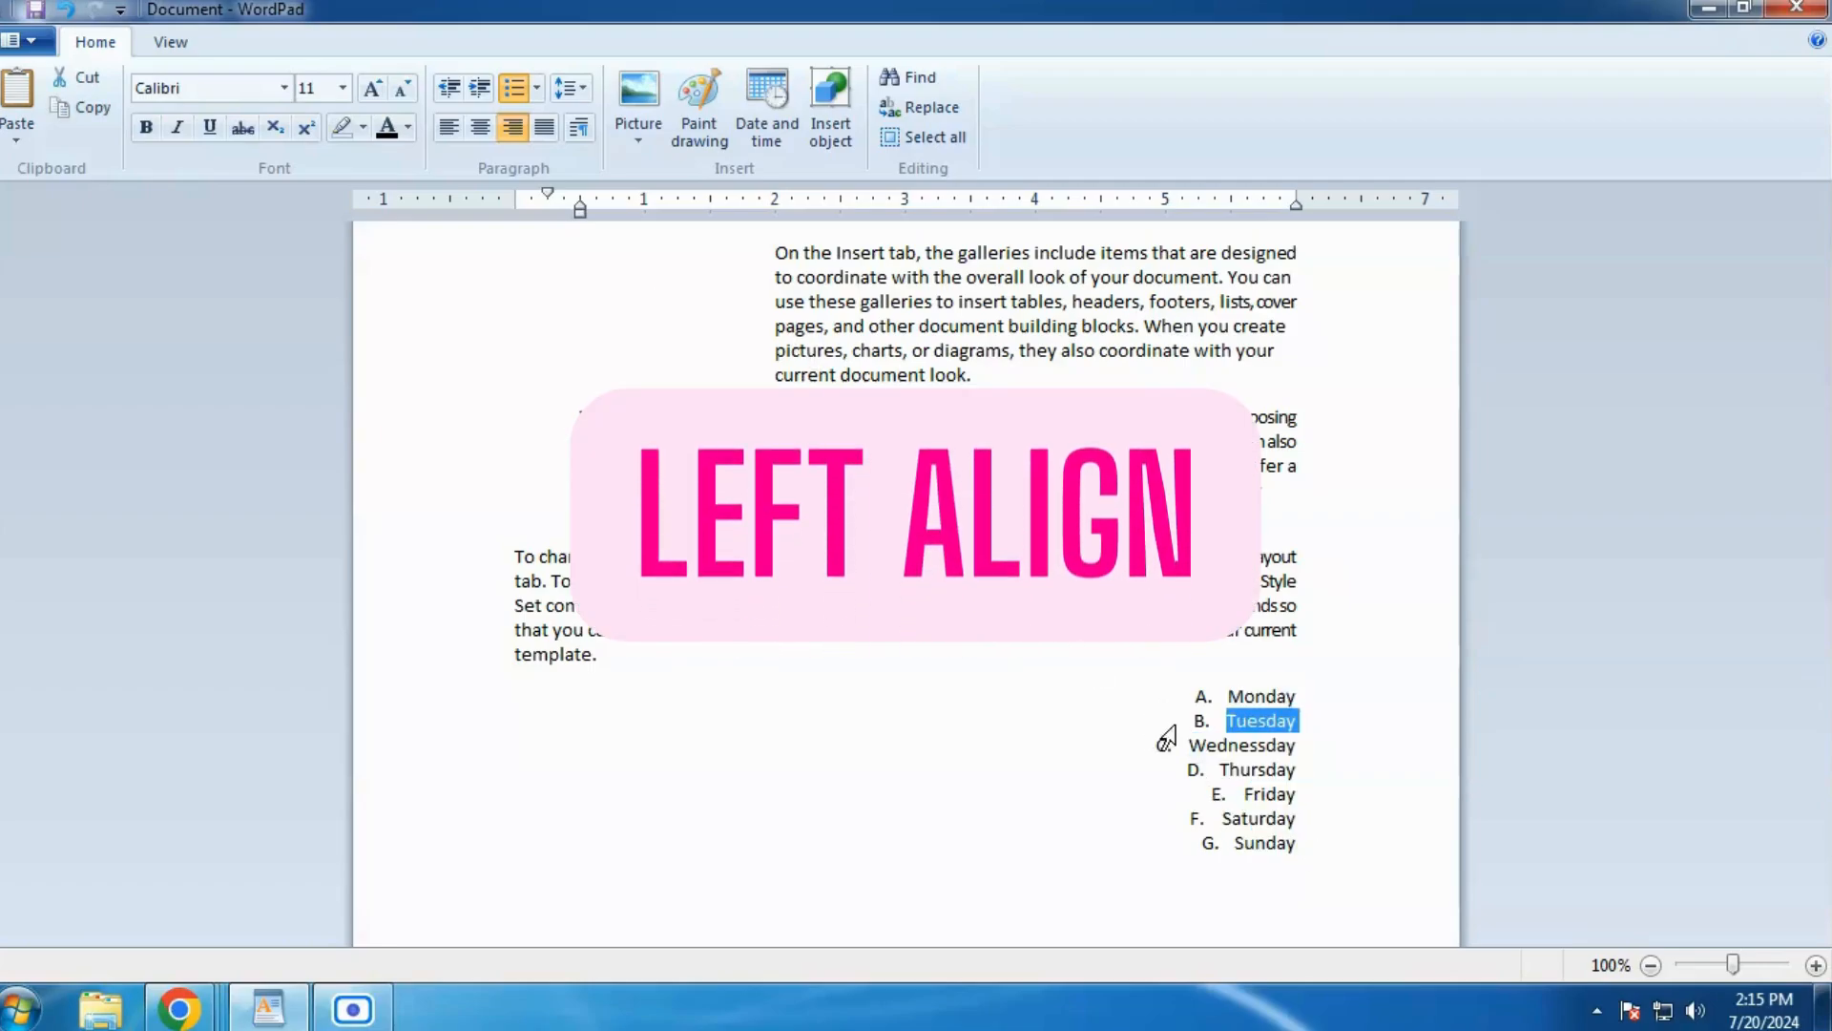
left_click(1306, 745)
left_click_drag(1307, 746, 1227, 695)
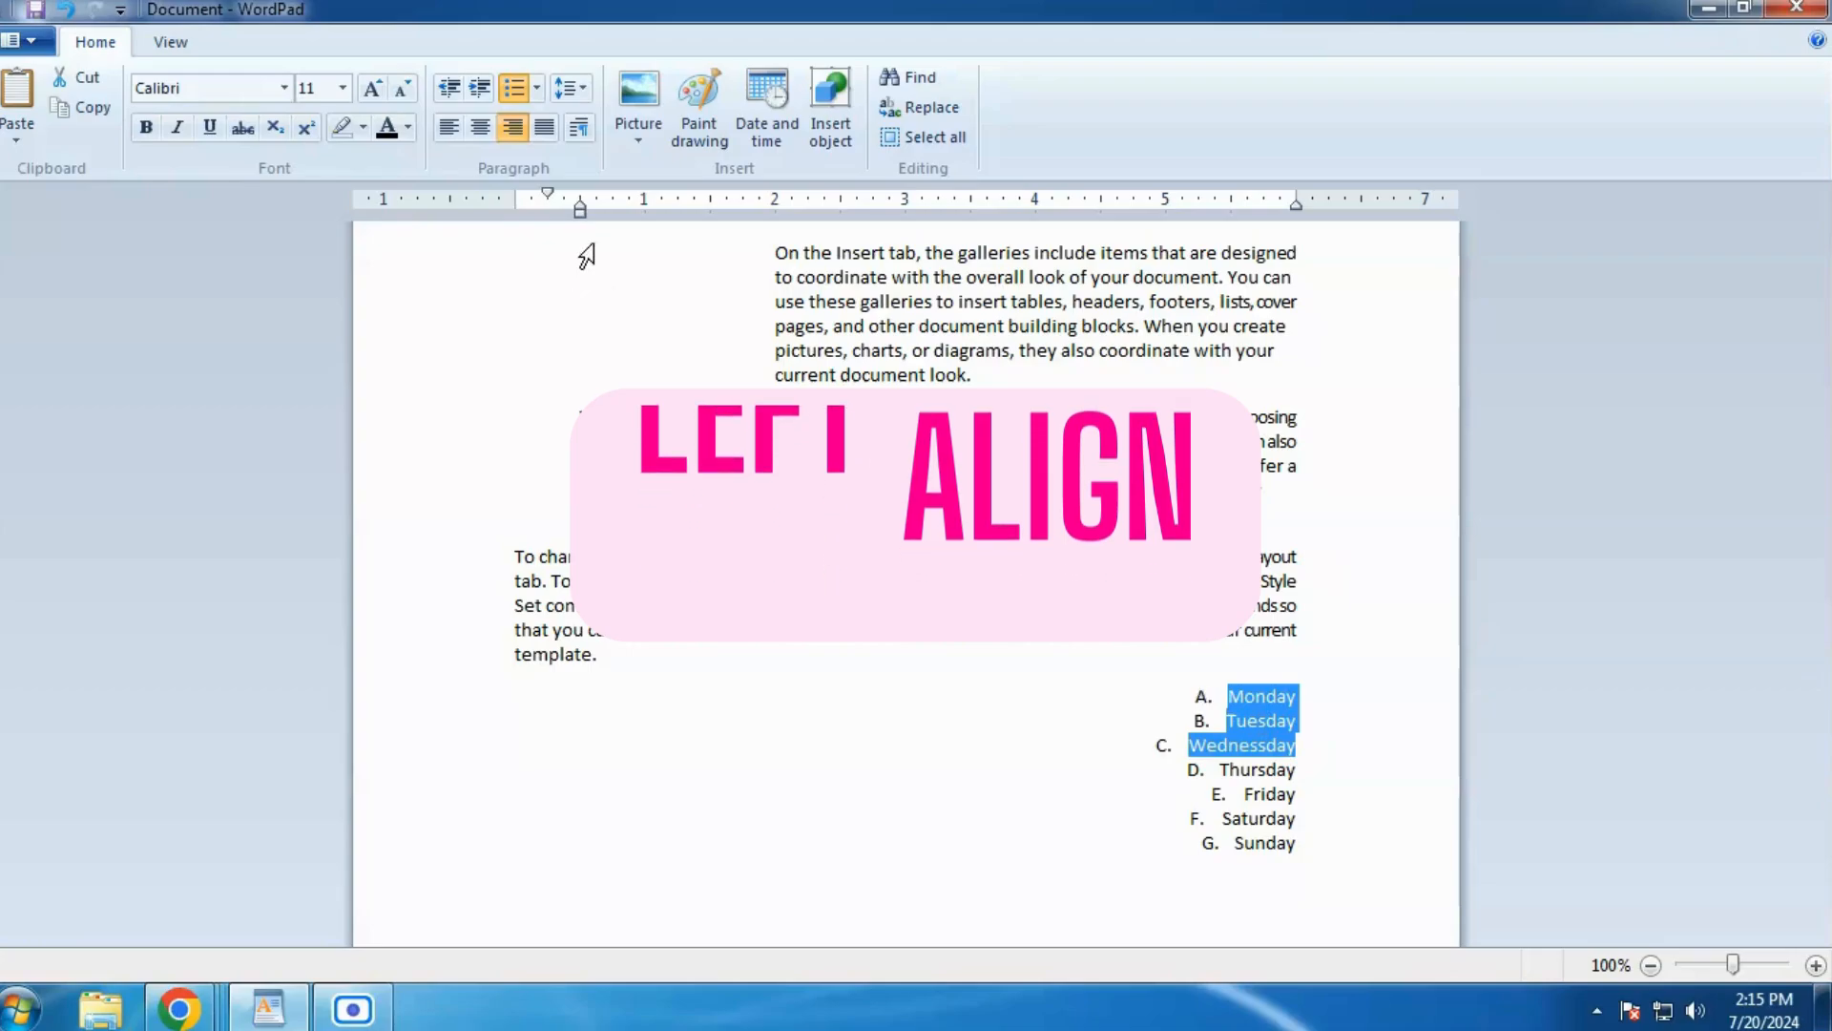
left_click(454, 135)
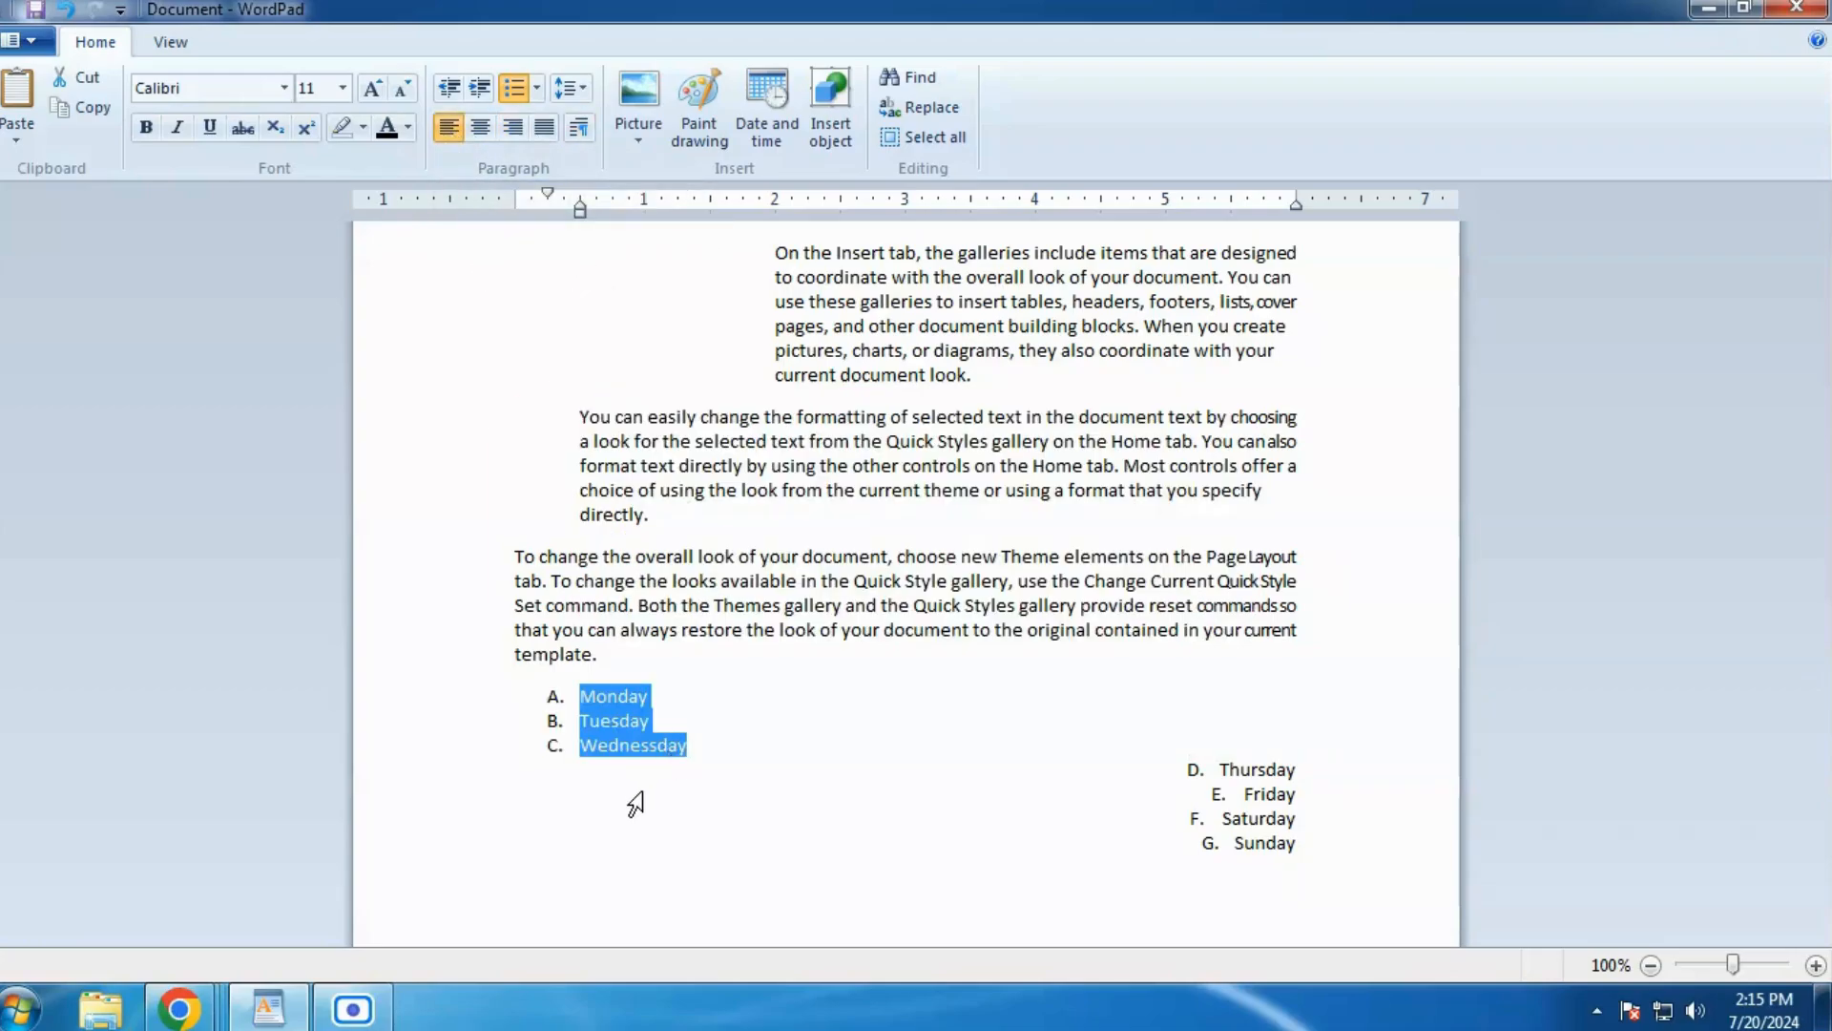
Step: Center the Thursday and Friday list items, leaving Saturday and Sunday selected
left_click_drag(1345, 798, 1212, 769)
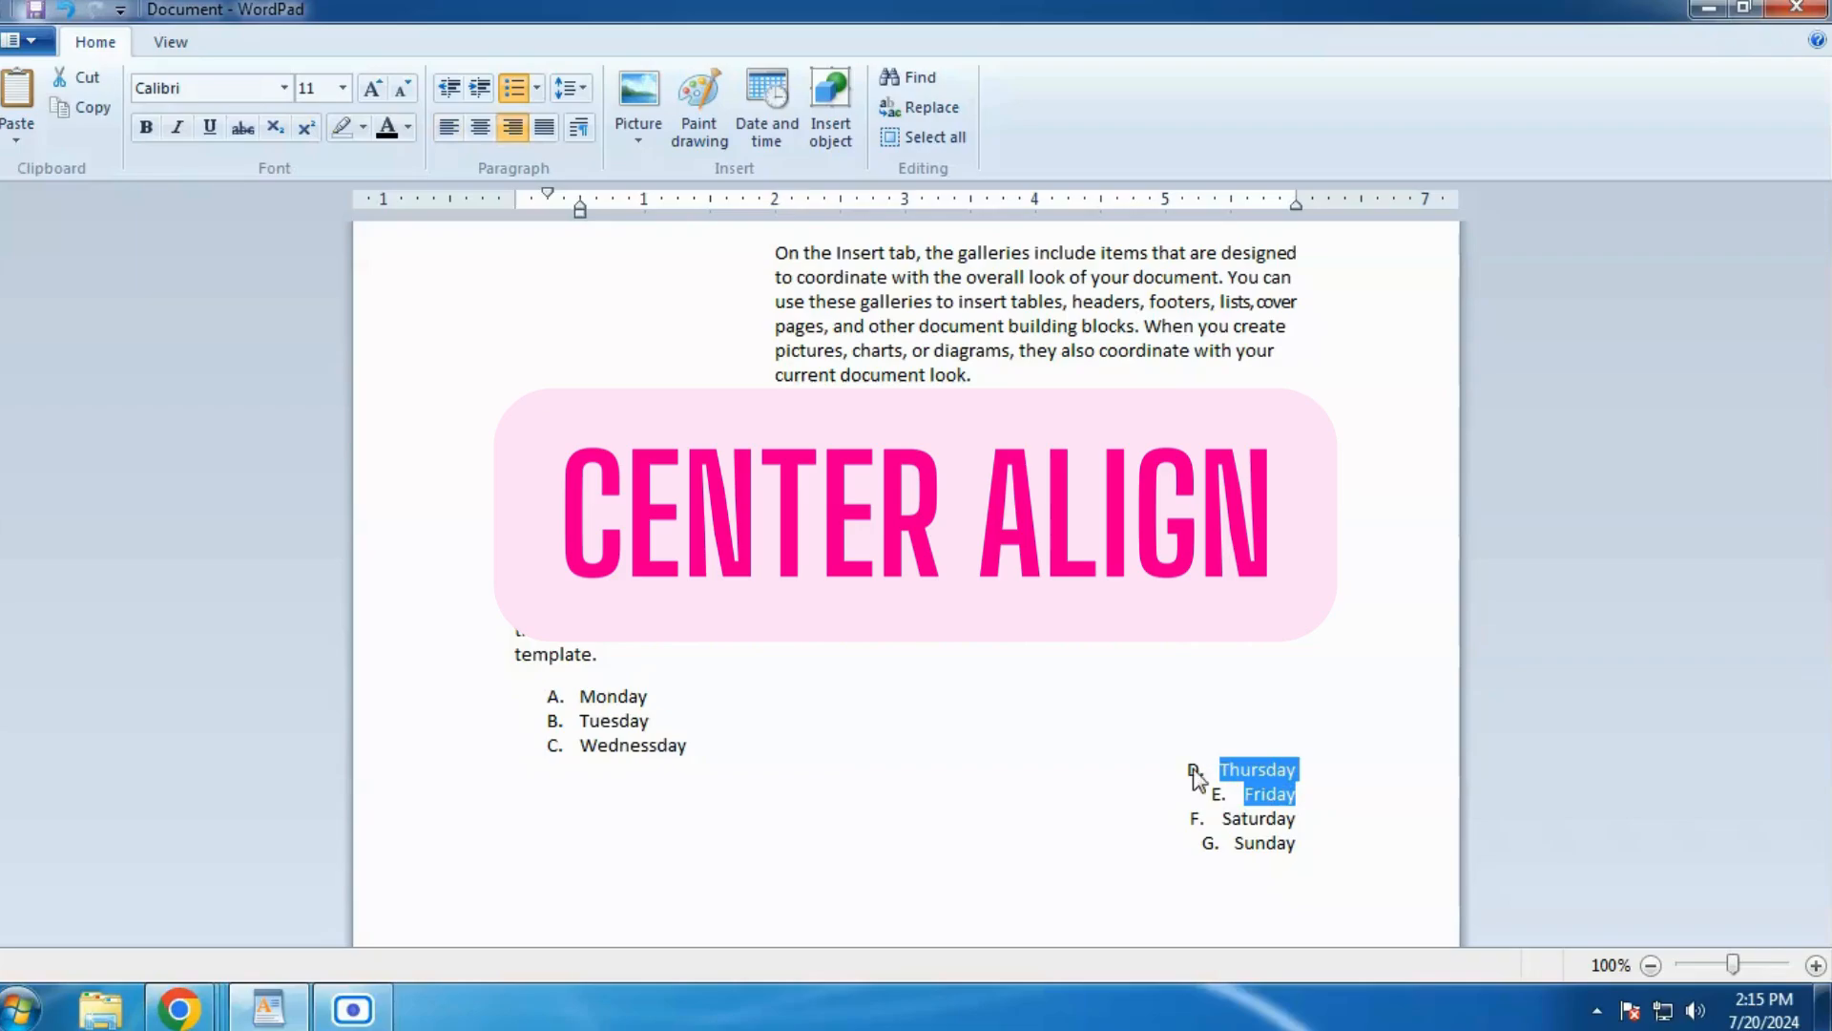
left_click(478, 138)
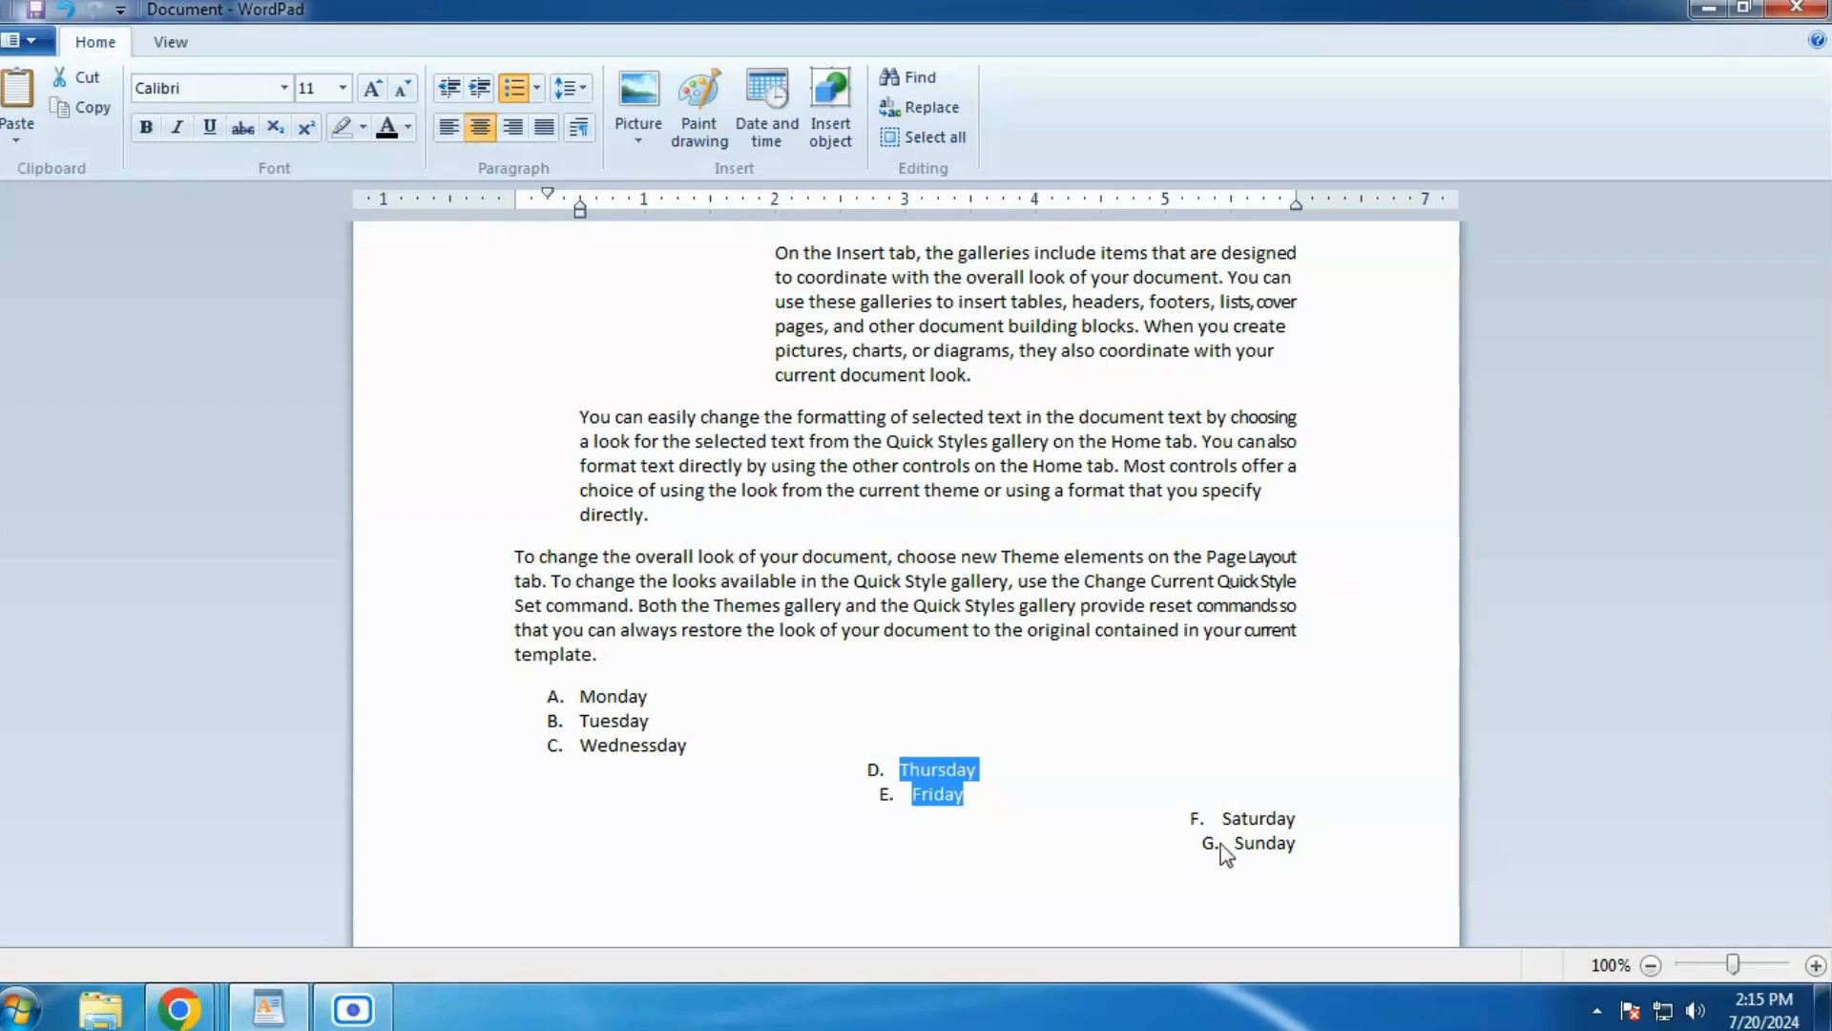
left_click_drag(1297, 845, 1200, 808)
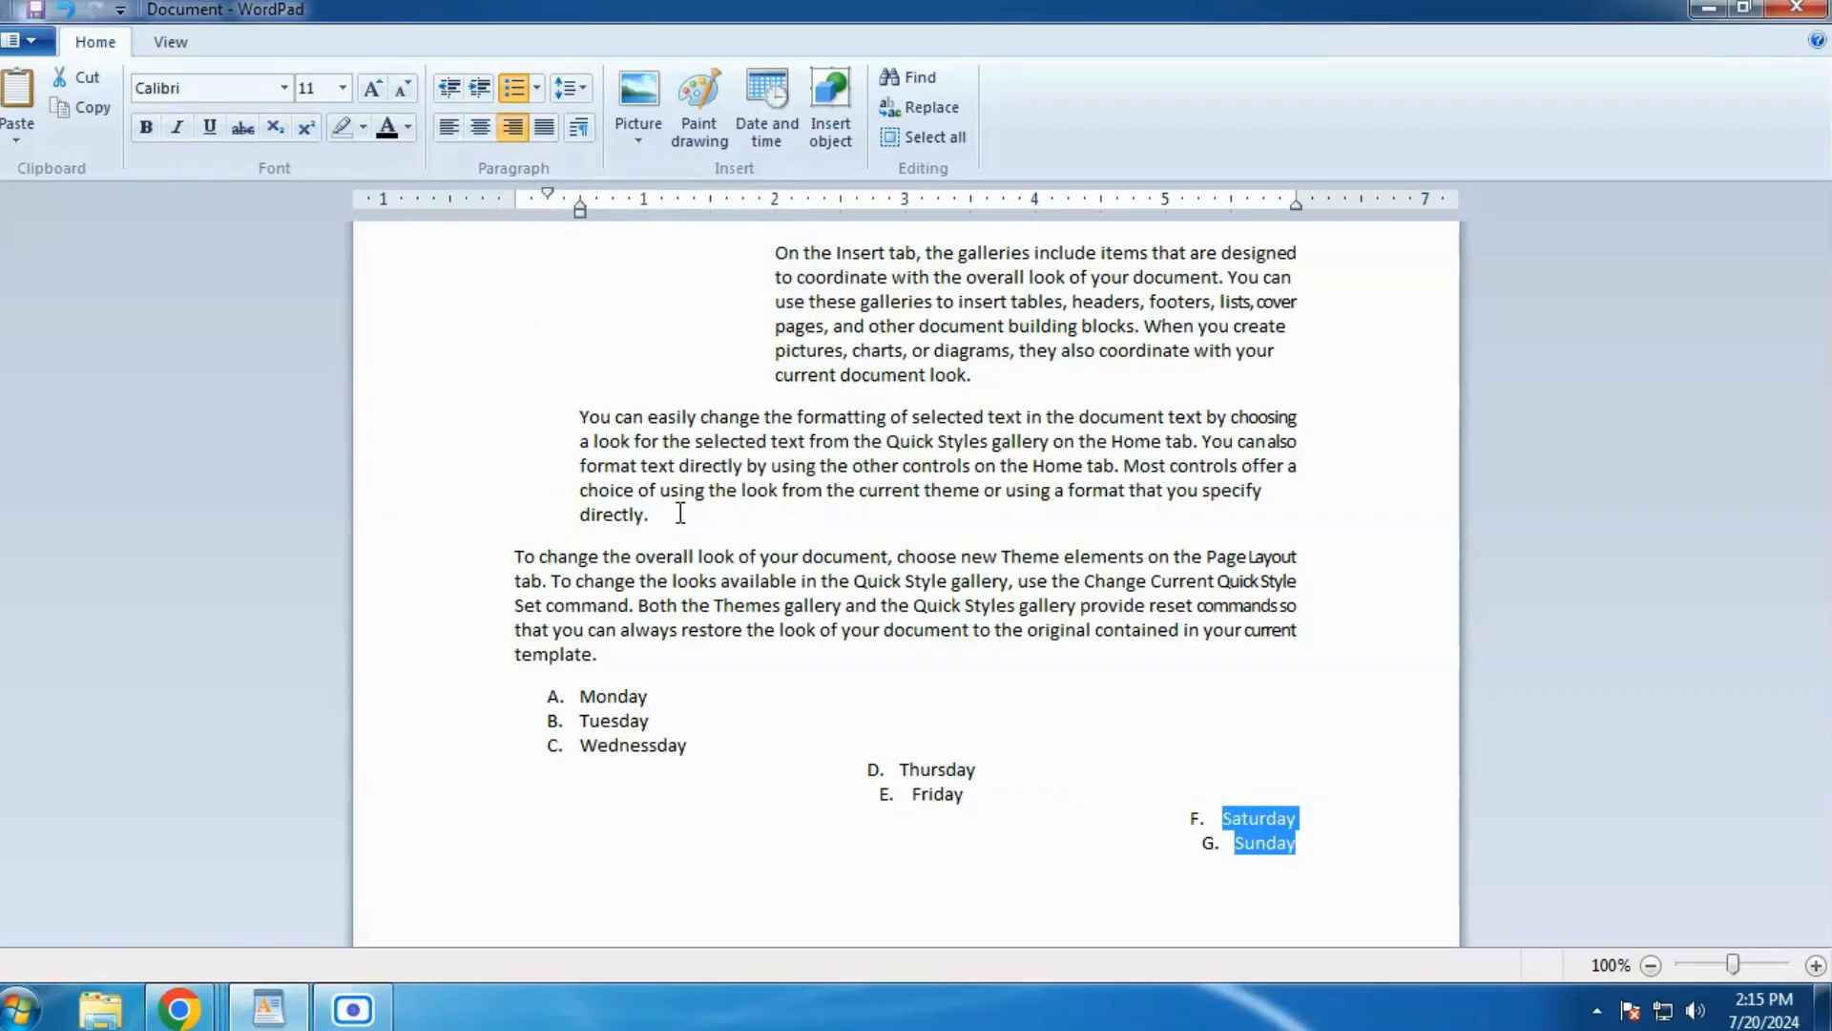
Step: Justify the paragraphs beginning "You can easily change" and "To change the overall look", switching the latter to left alignment and back for comparison
left_click_drag(649, 516, 562, 421)
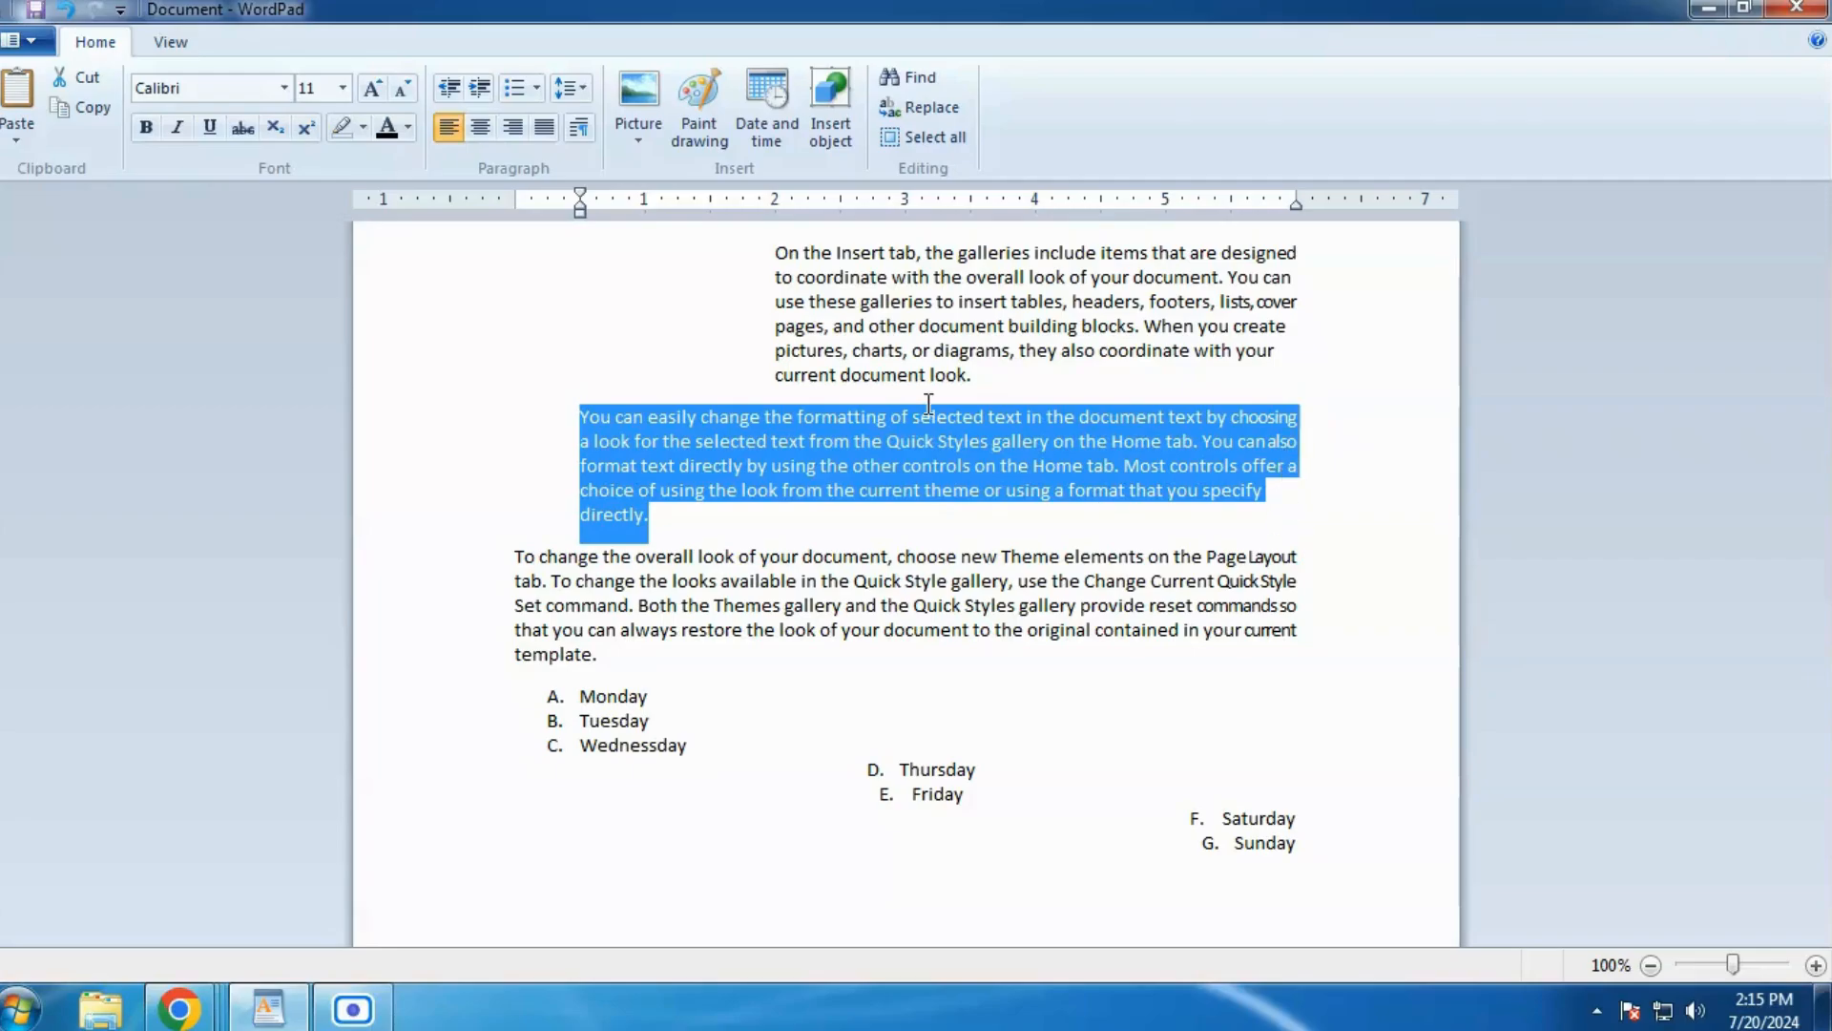
left_click(546, 129)
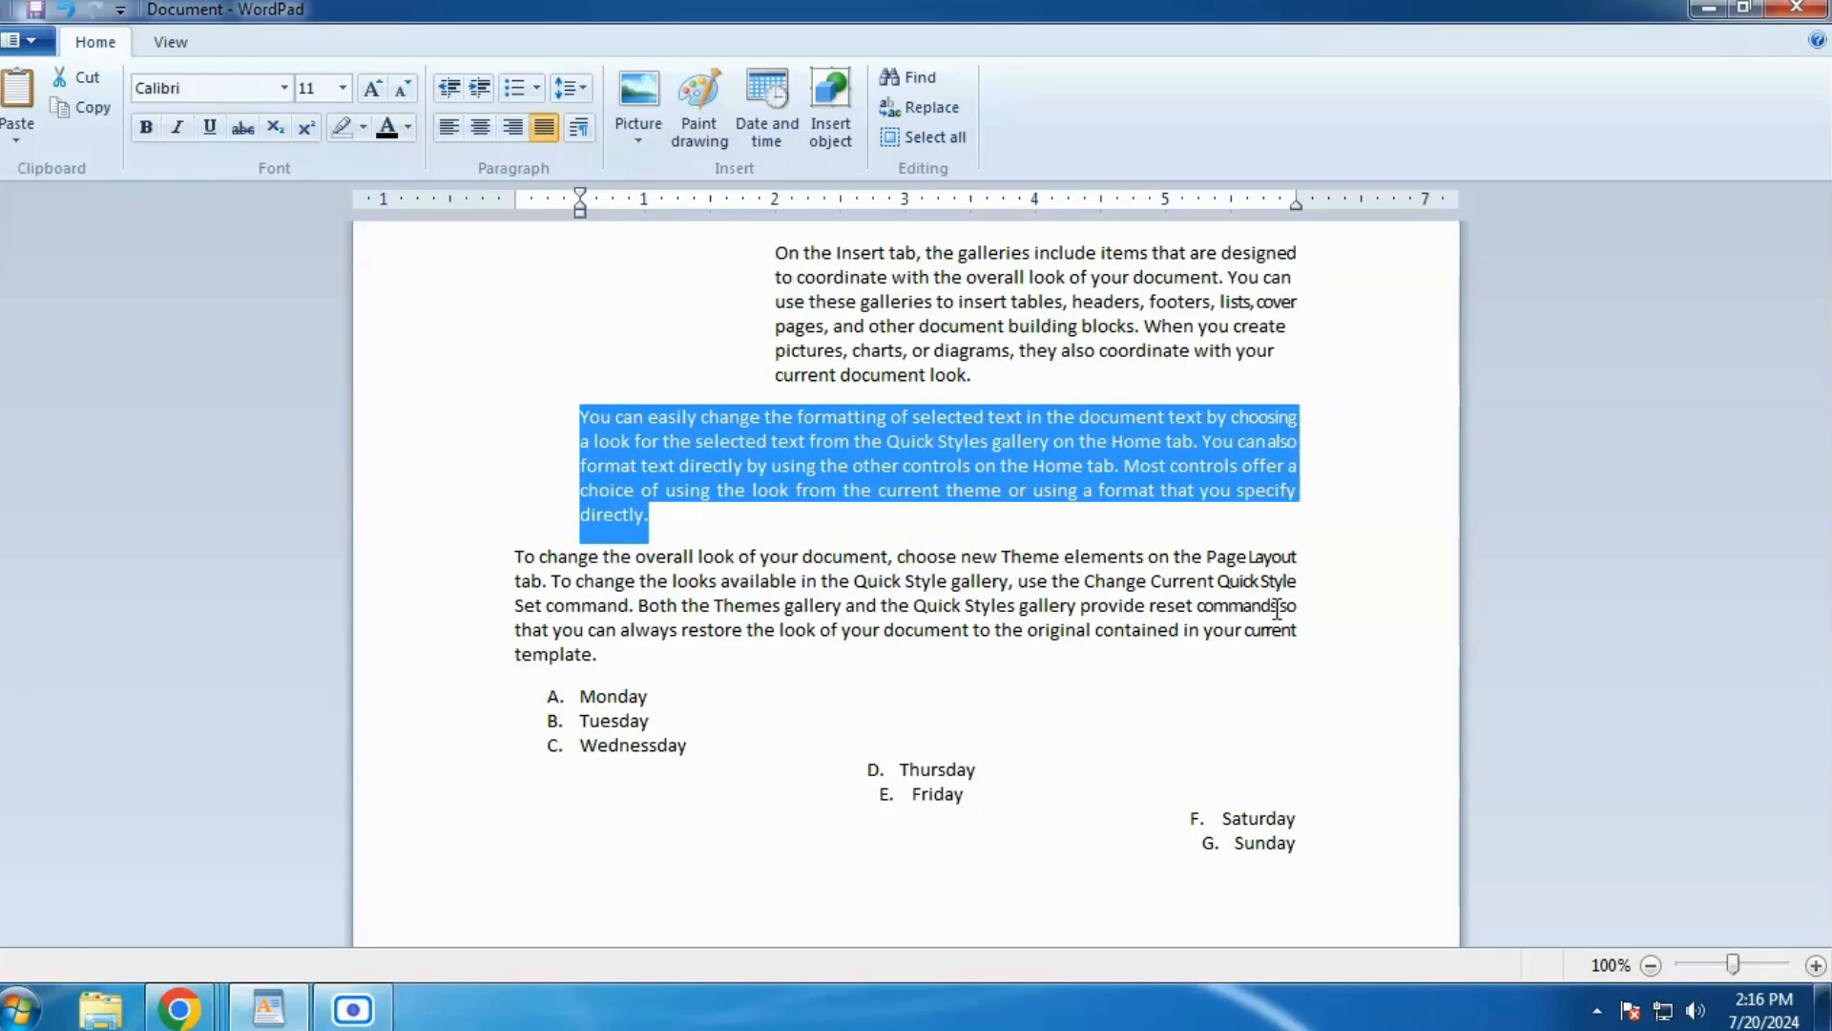
left_click(623, 655)
left_click_drag(623, 654, 455, 563)
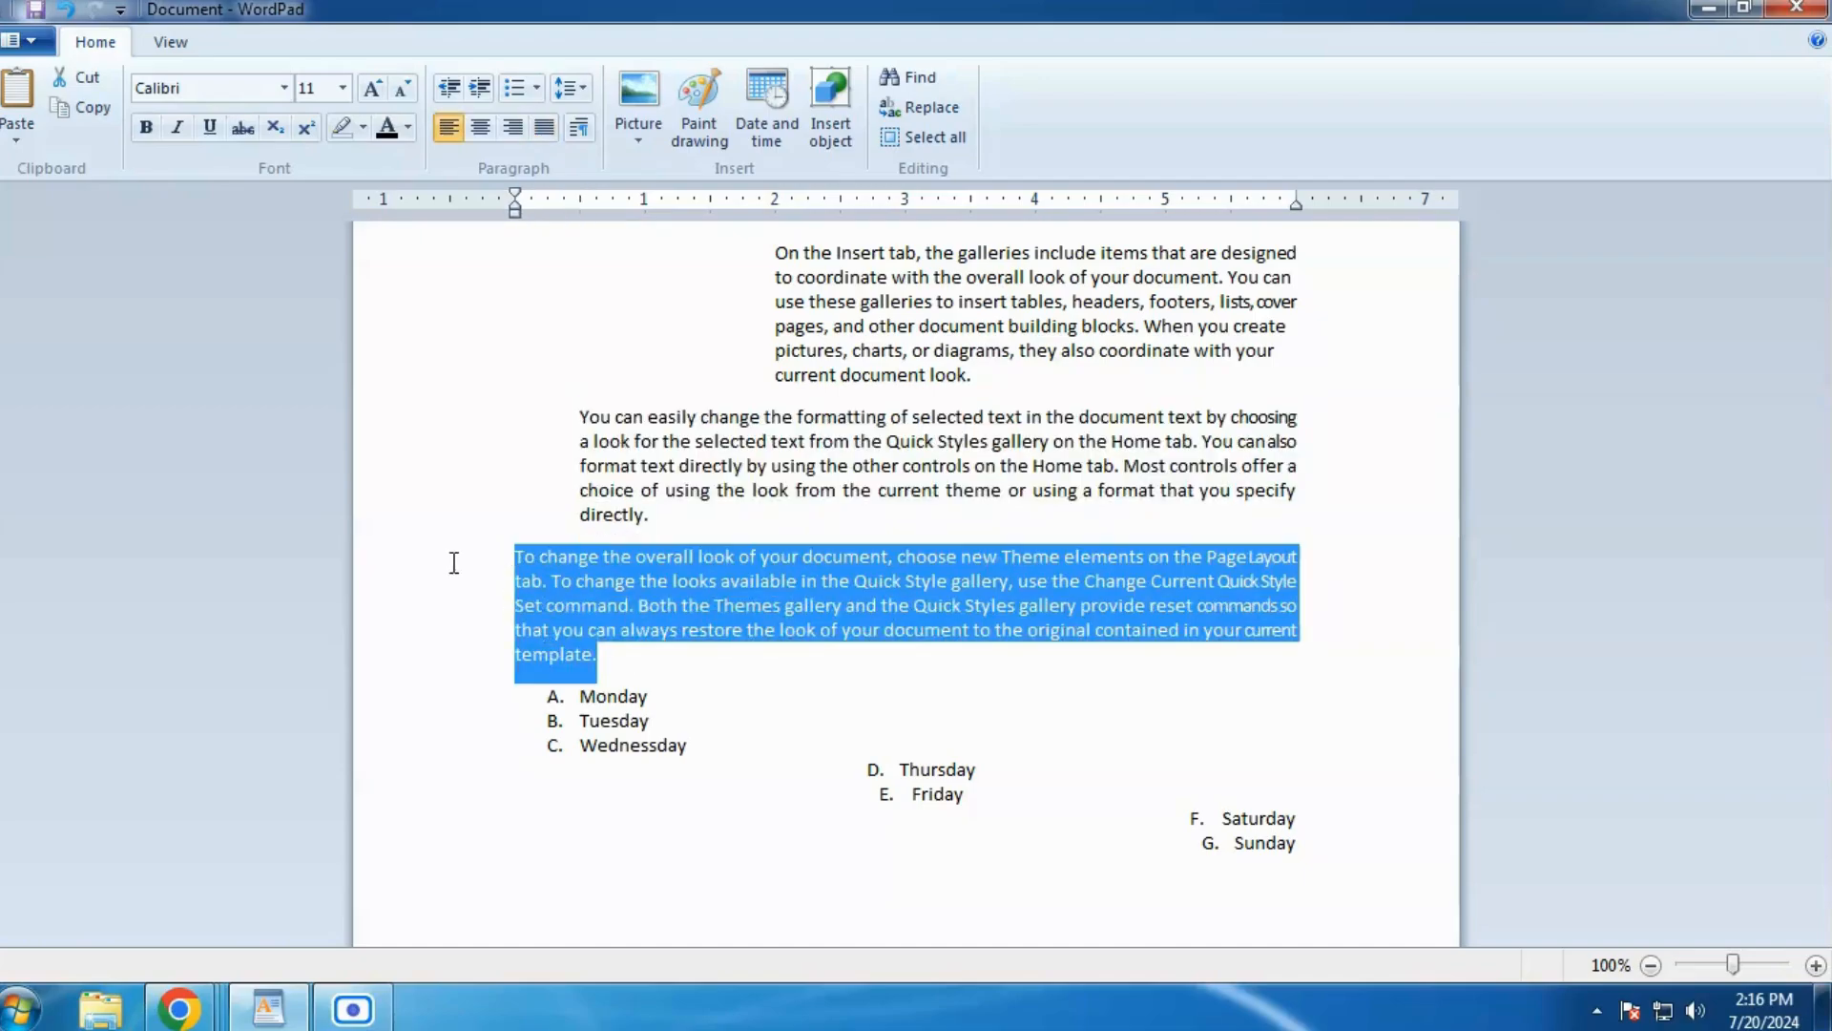
left_click(544, 127)
left_click(448, 127)
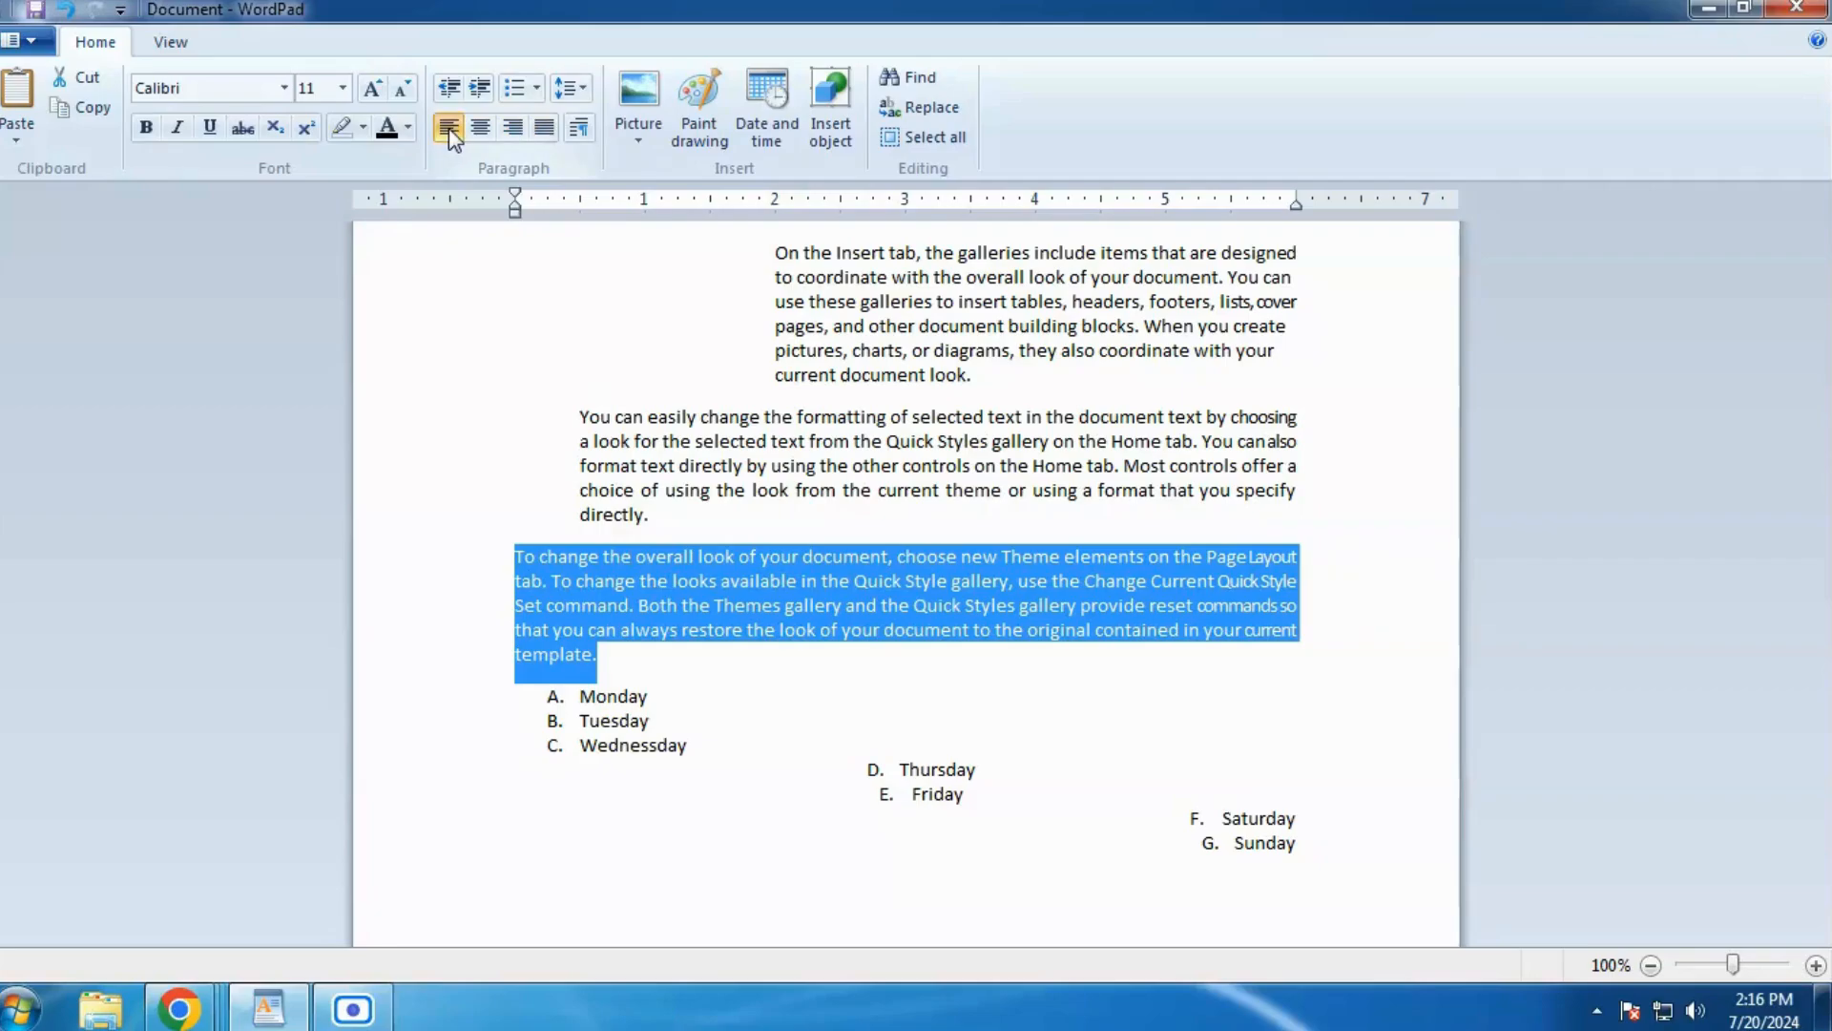
left_click(544, 129)
Step: Remove the indent of the justified "You can easily change" paragraph, and increase it in steps to 3.5 inches
left_click_drag(651, 515, 569, 417)
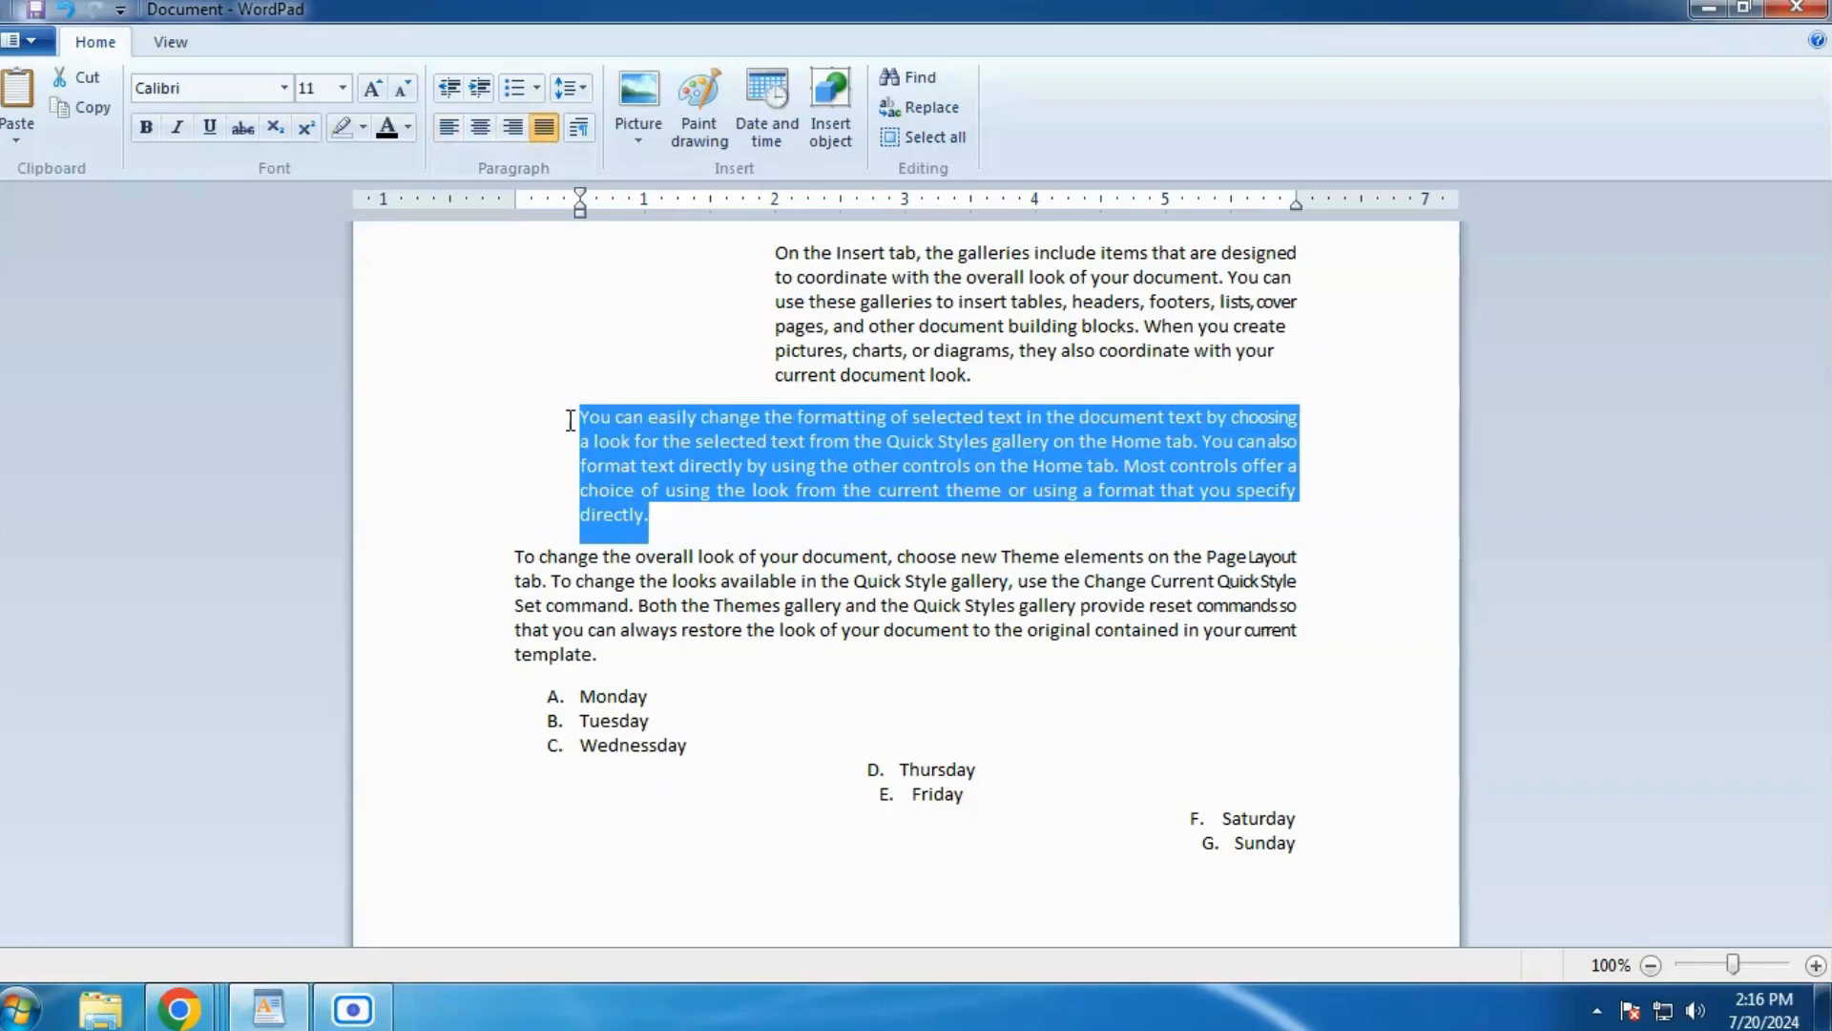
left_click(452, 89)
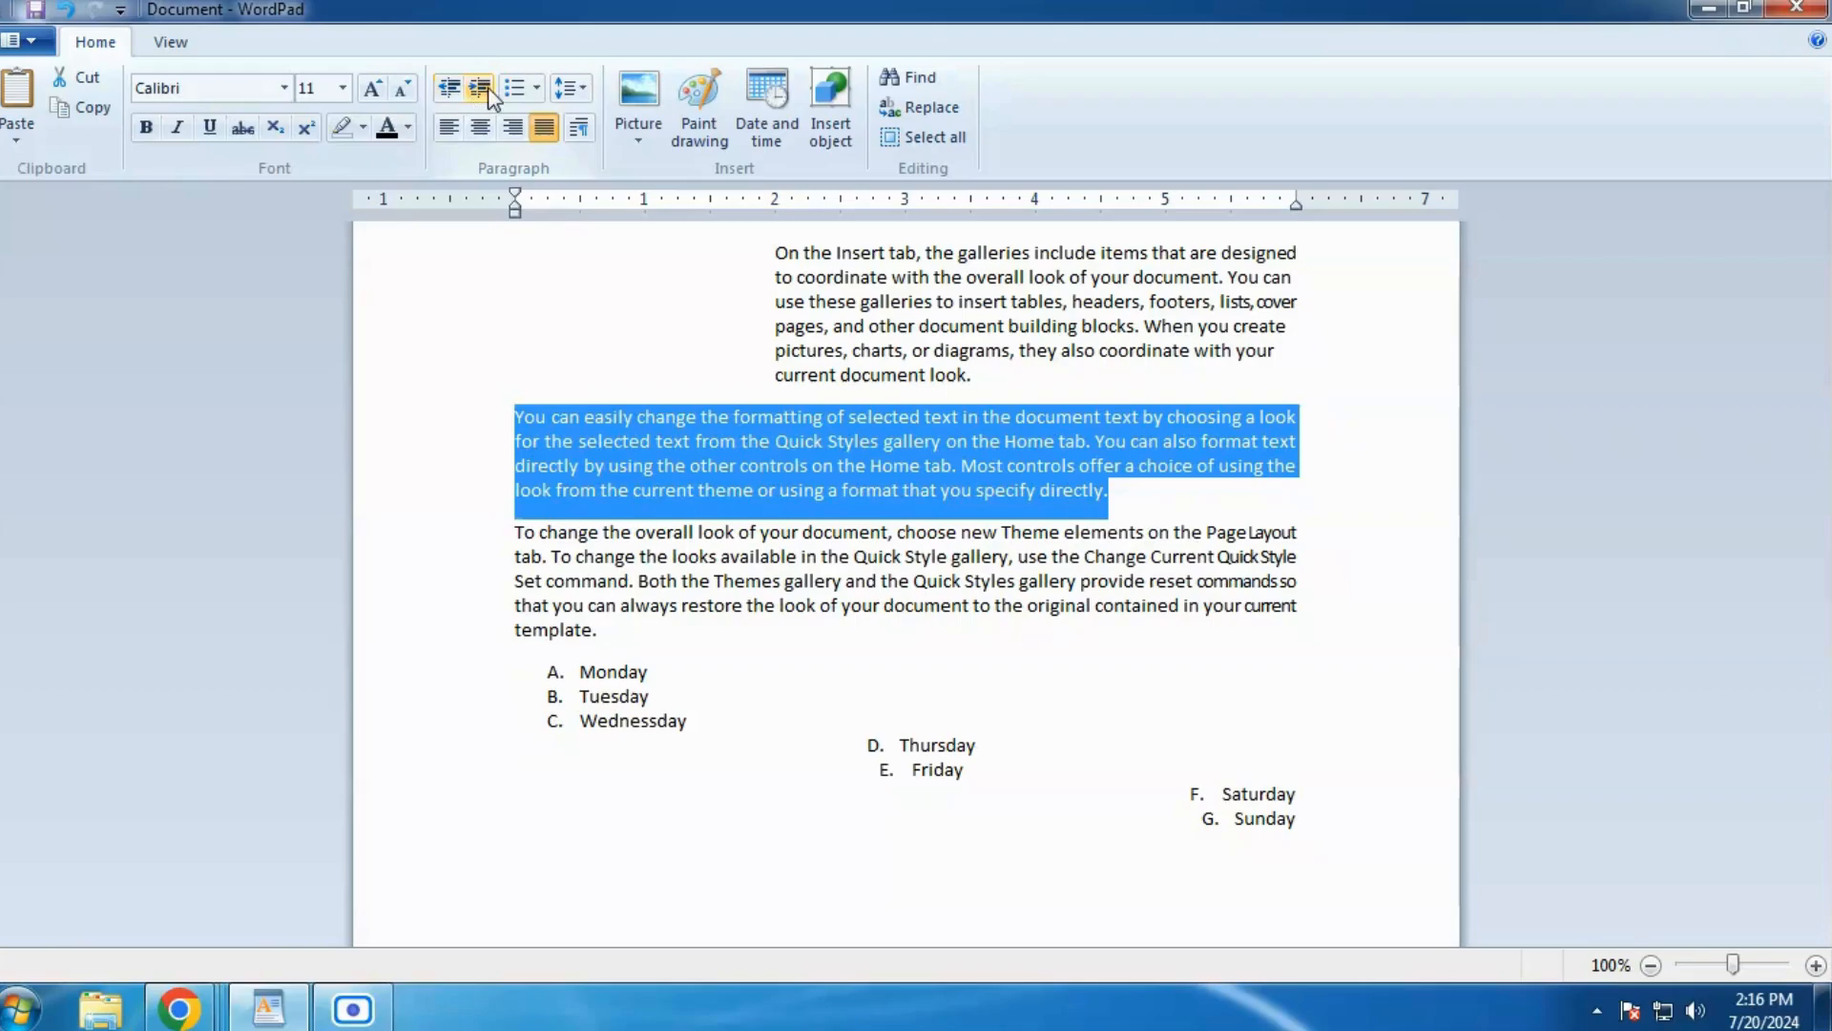
left_click(479, 89)
left_click(480, 88)
left_click(479, 89)
left_click(480, 89)
left_click(480, 89)
left_click(486, 89)
left_click(487, 89)
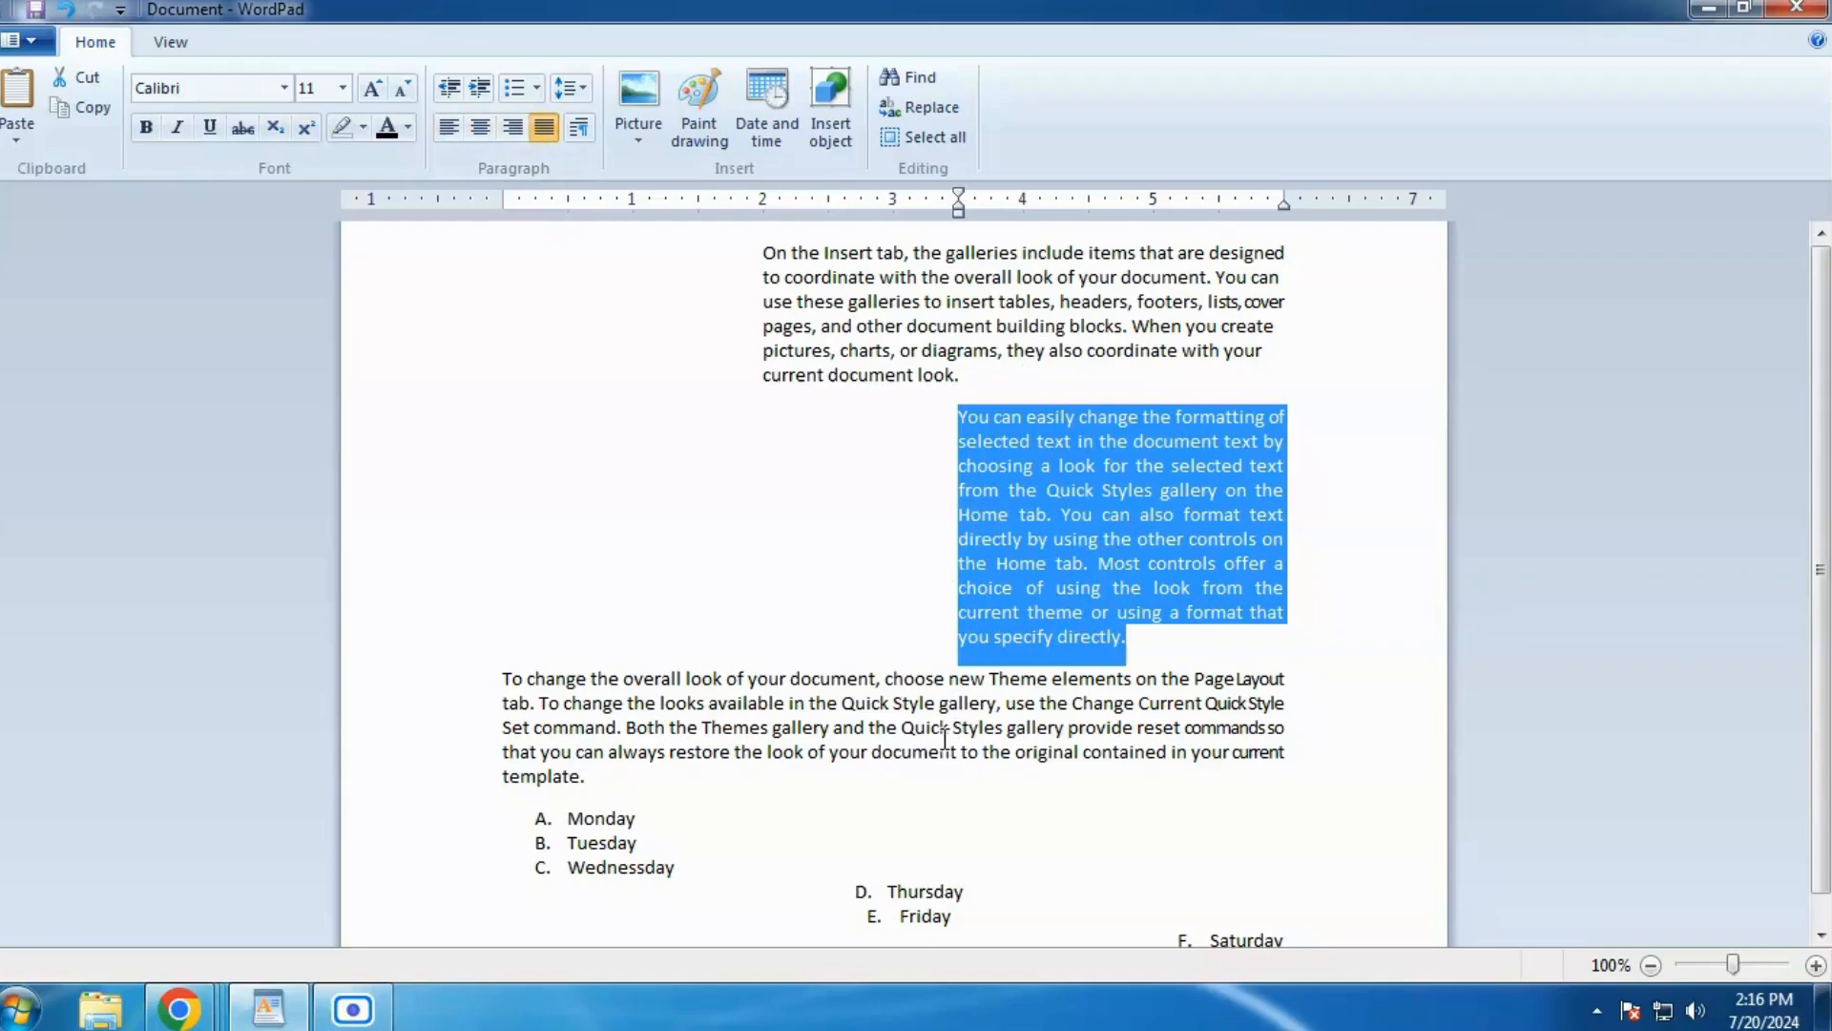
Step: Start a left-aligned line outside the list below Sunday, pasting a YouTube playlist link on it and undoing that paste
scroll(754, 857, "down", 1)
left_click(1301, 939)
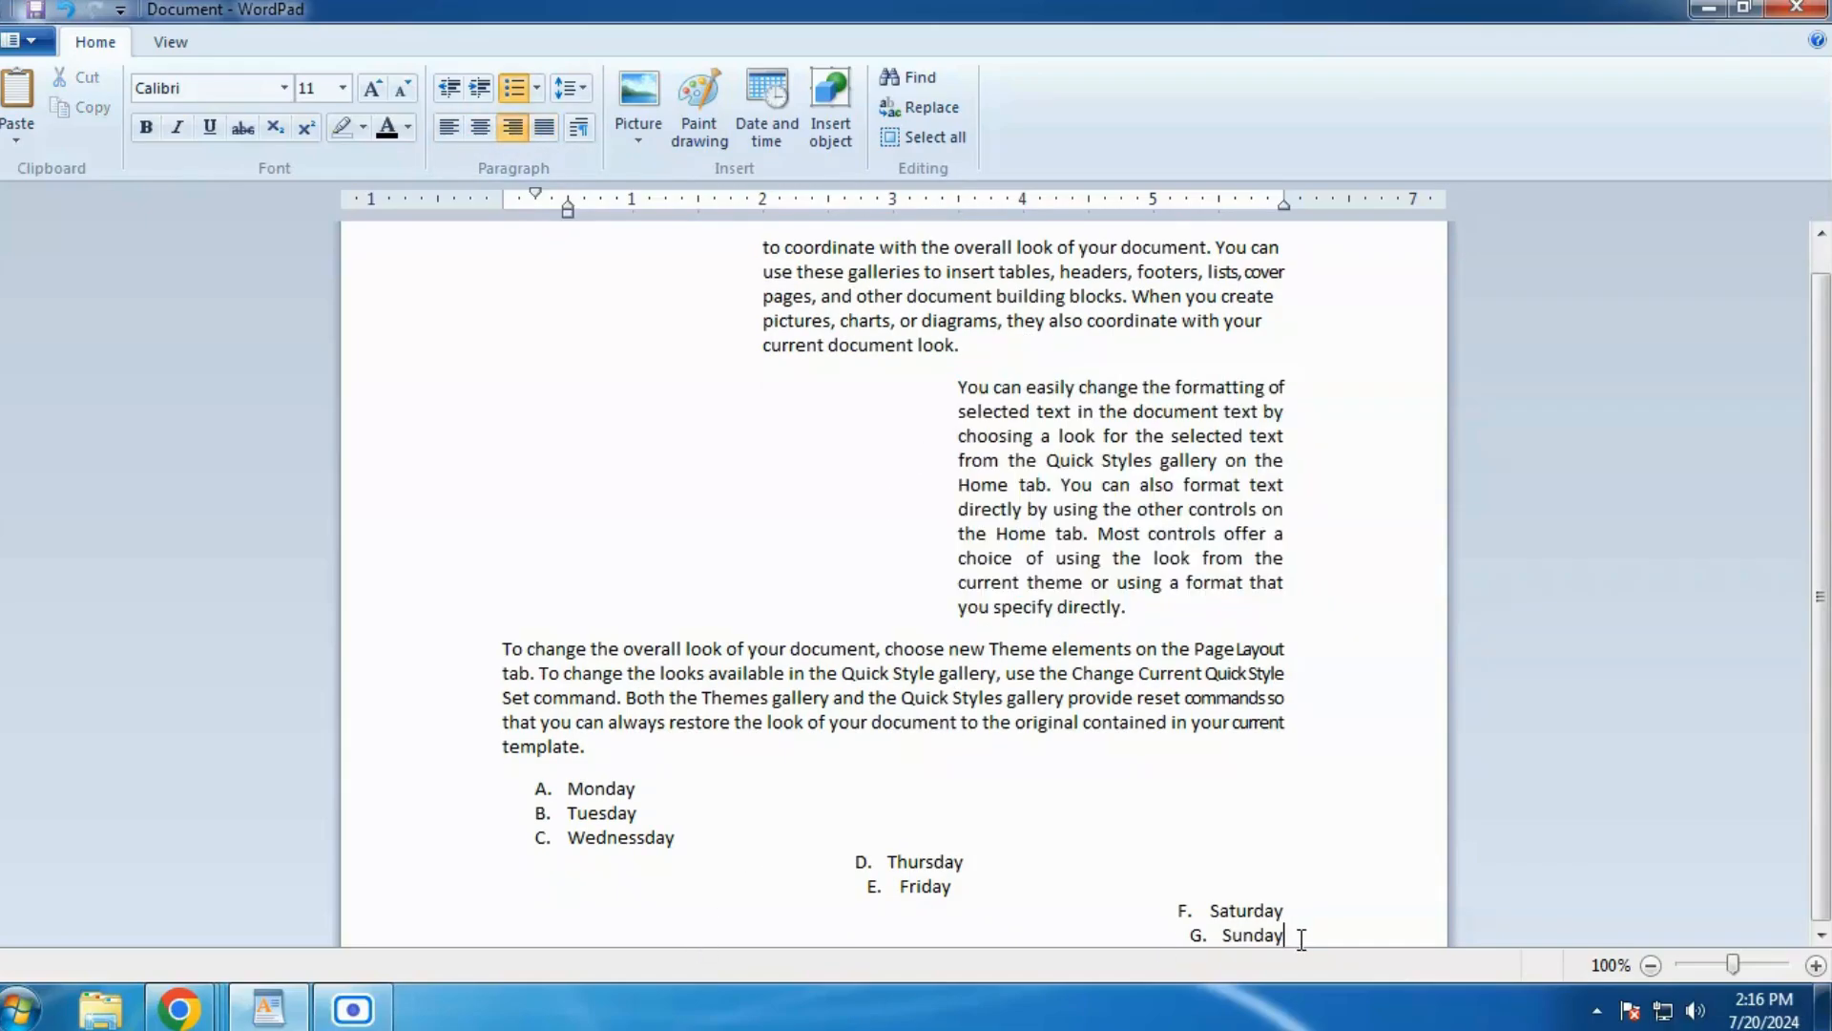
key("Return")
key("Return")
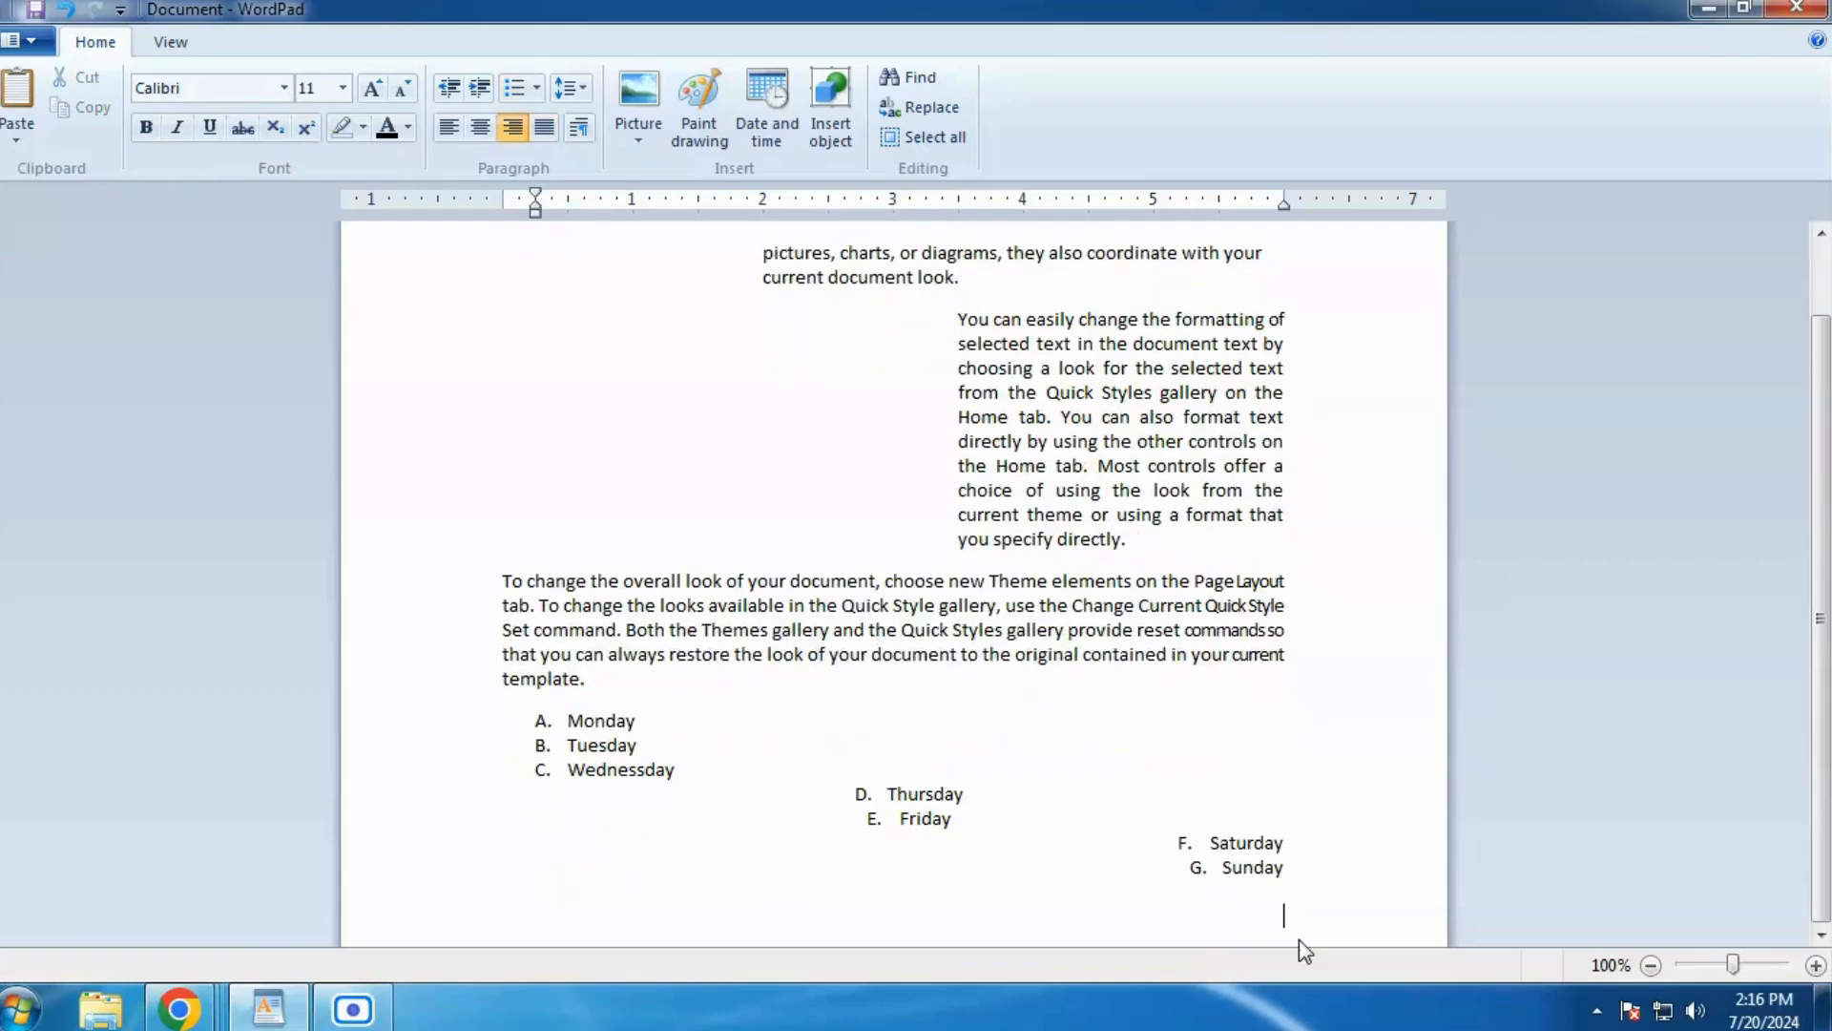
type("https://www.youtube.com/watch?v=n5dl25UQx1c&list=PLQU-ZUAtFeaZ2ieLnG78TRVXrXGeliFdb")
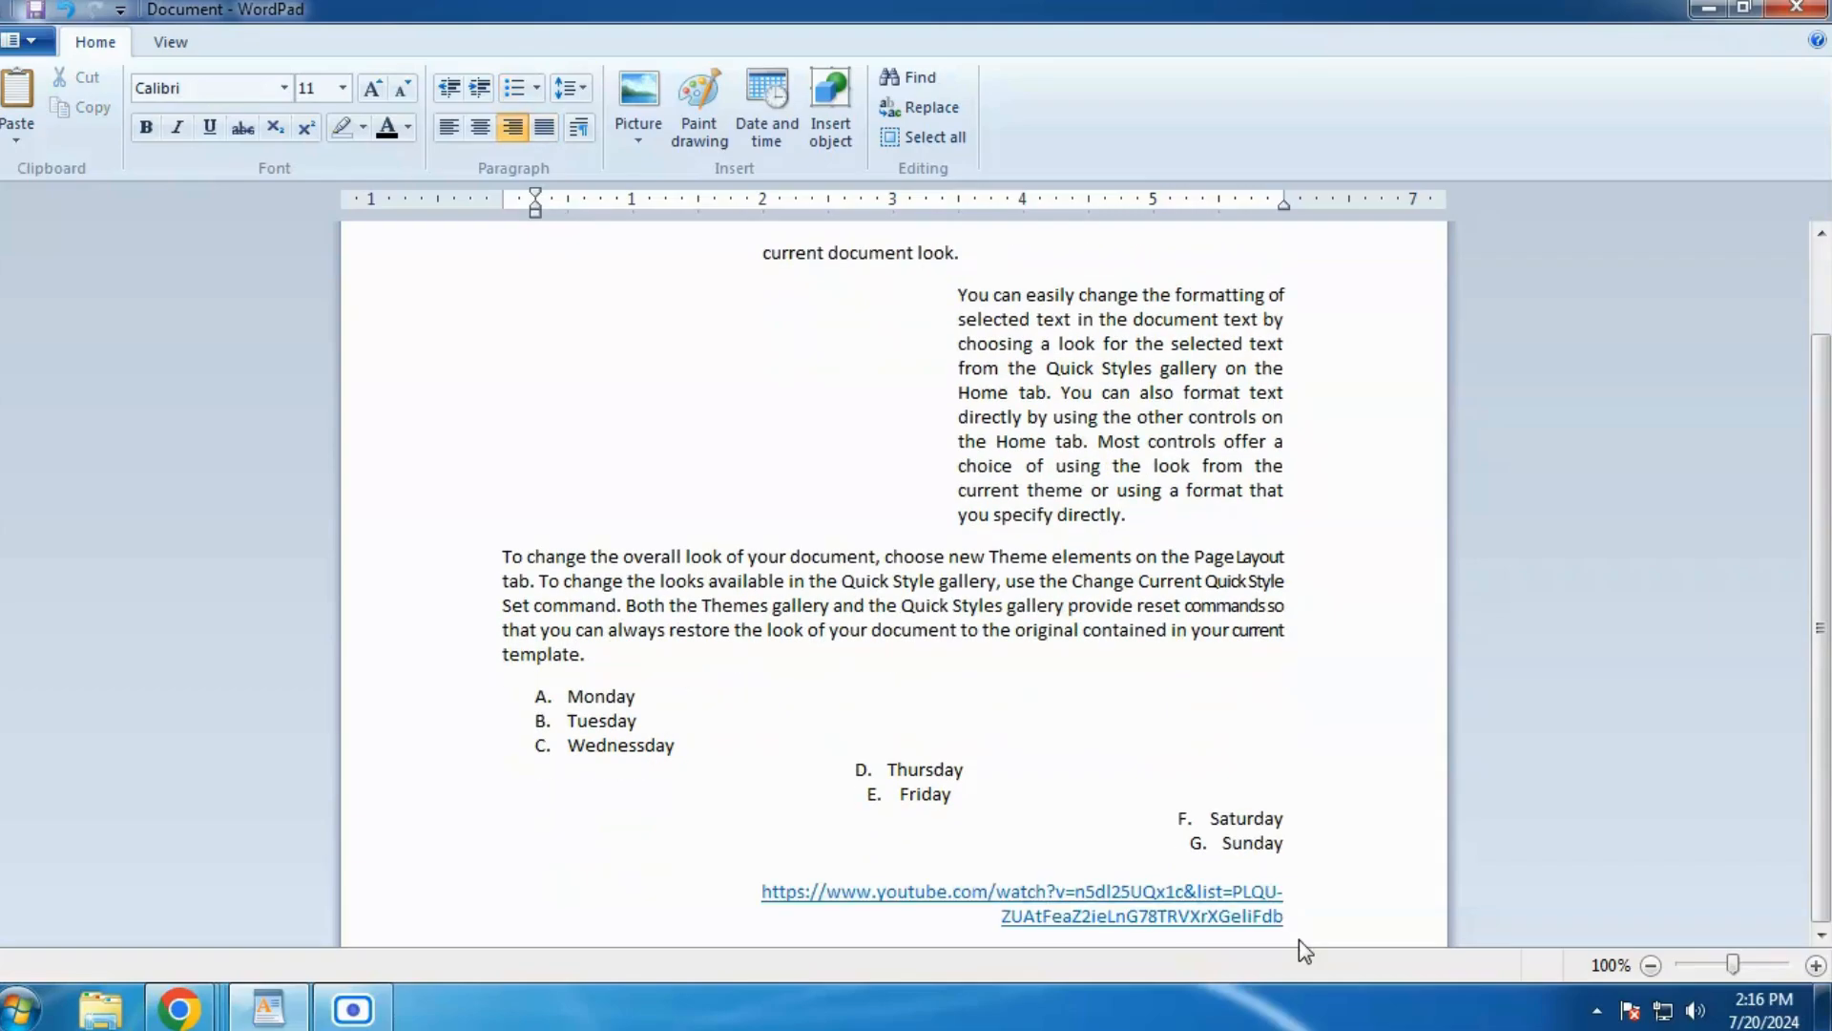
key("ctrl+z")
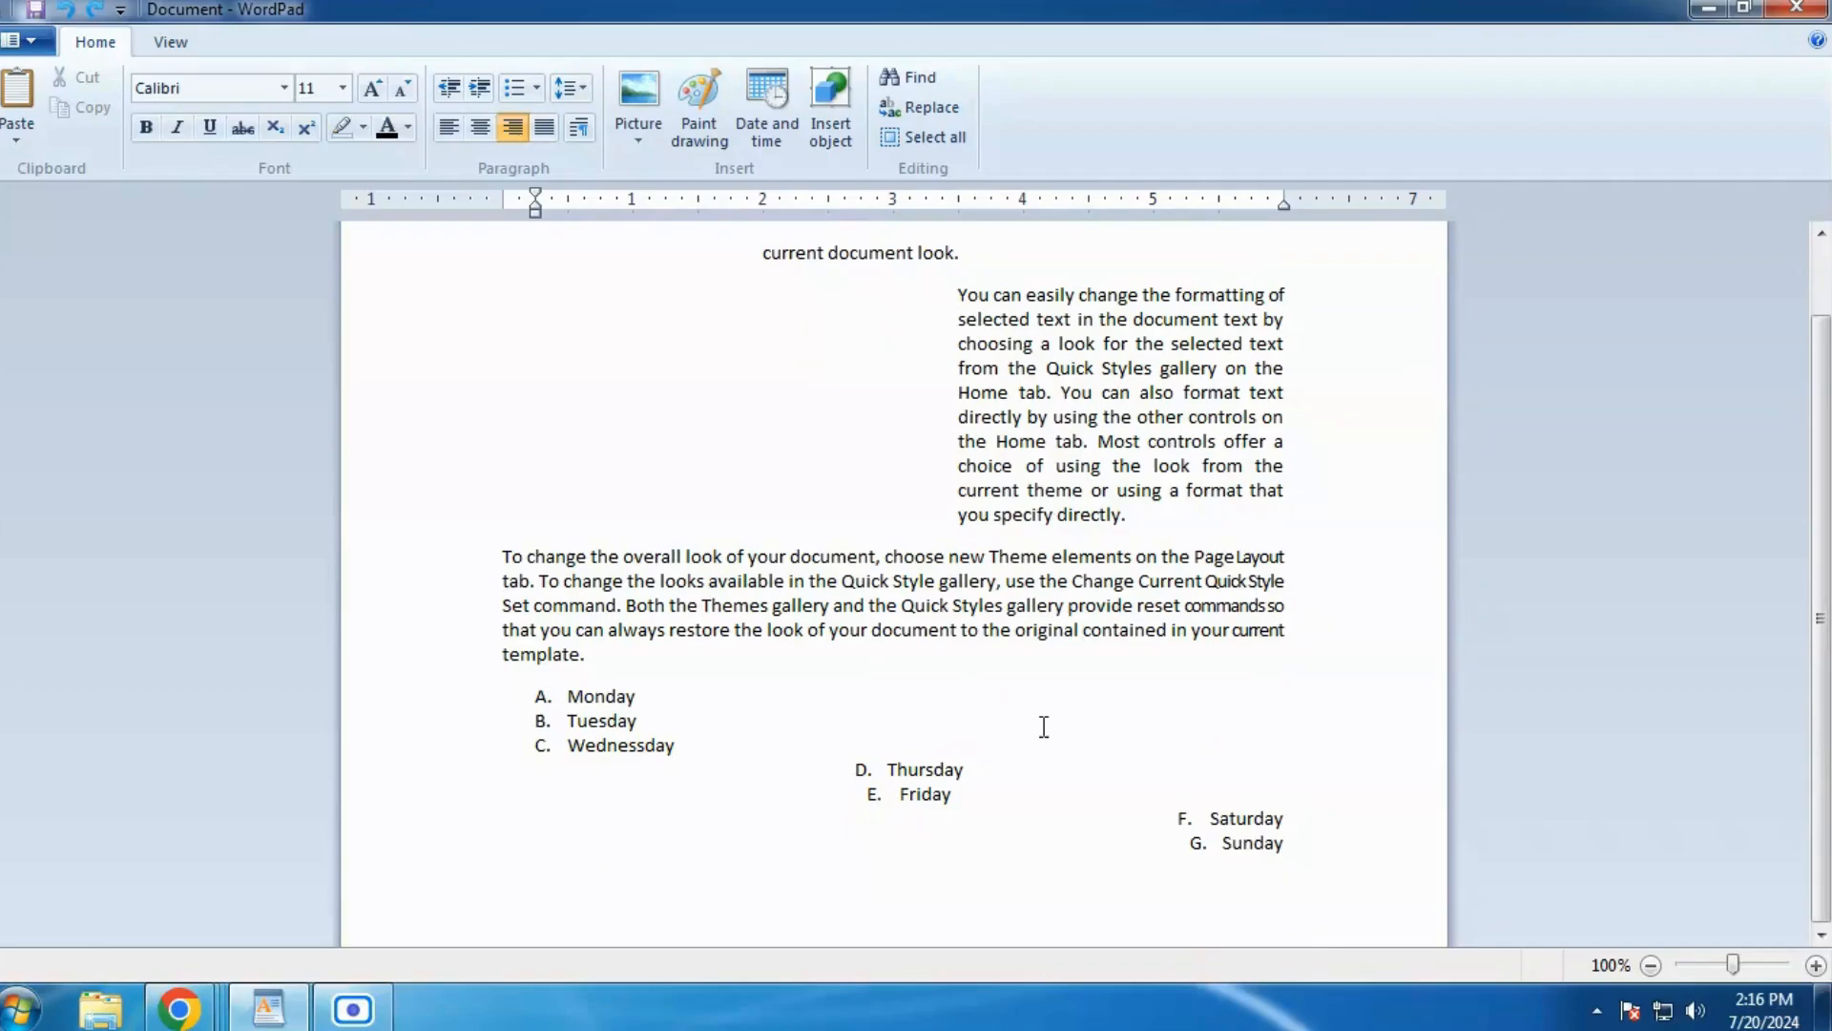
left_click(447, 134)
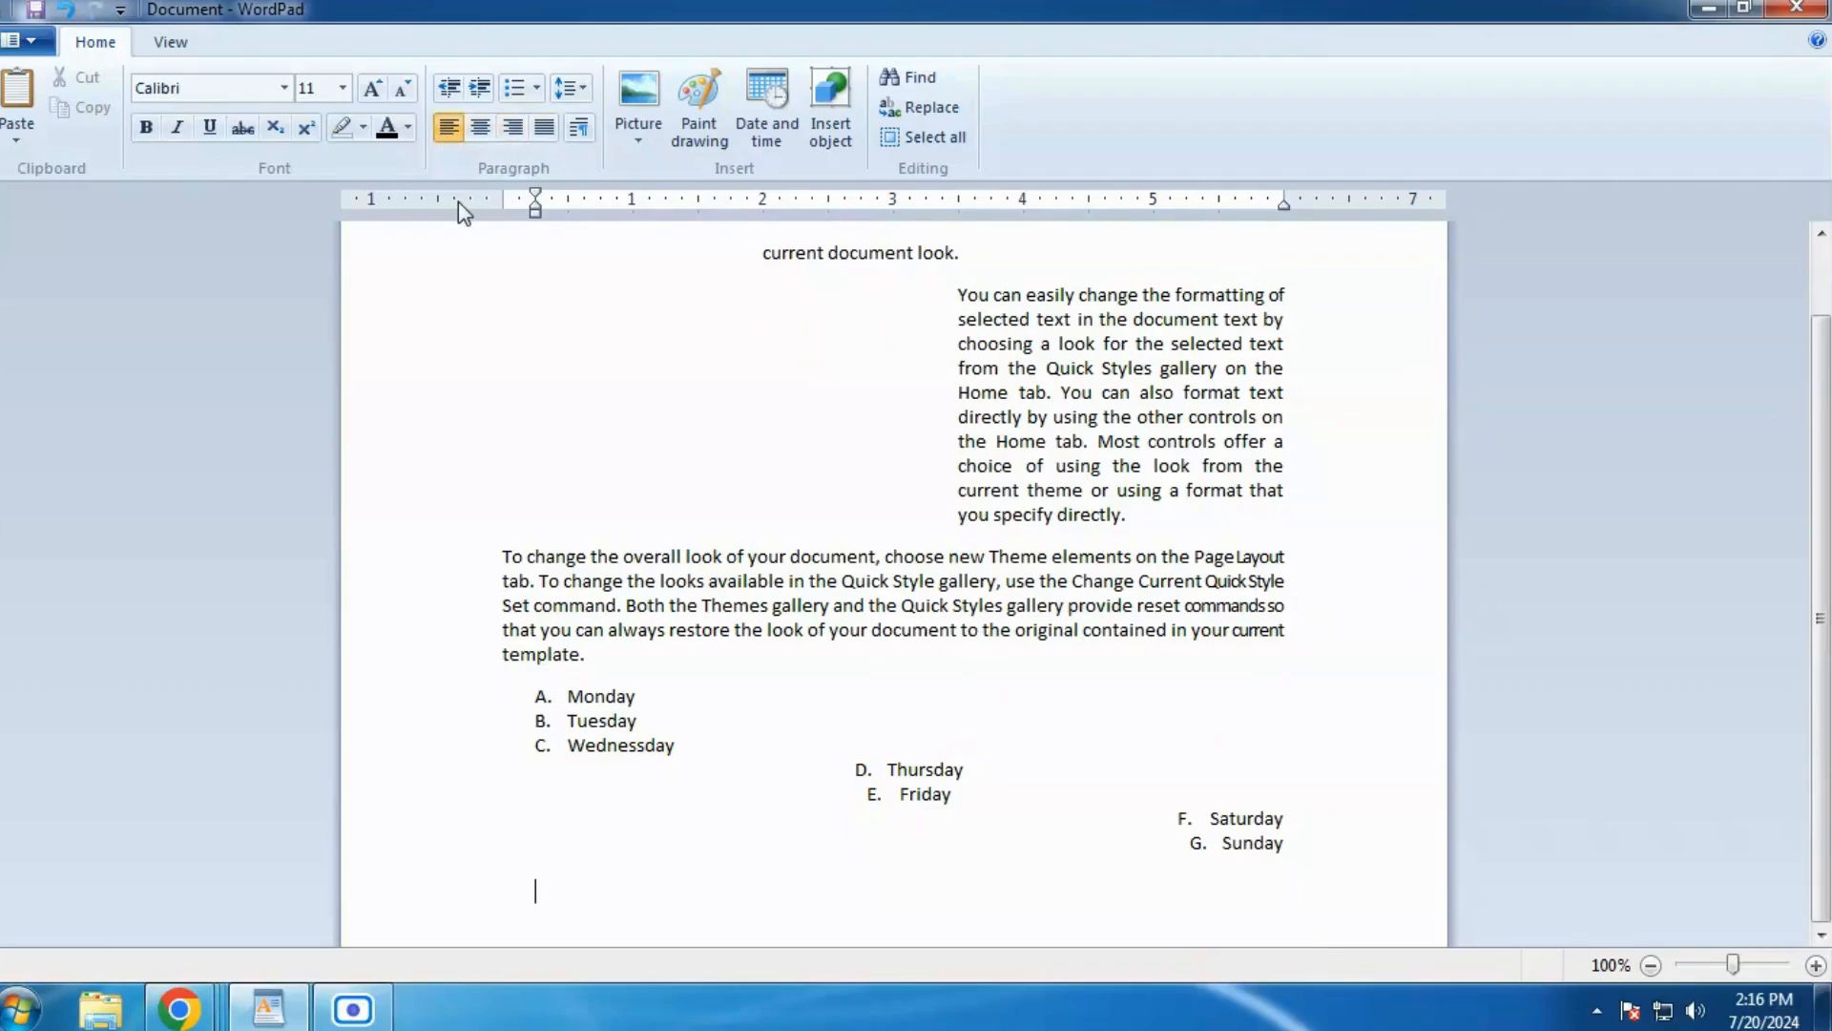
Step: Write "Hello World, this is our second WordPad file which we are preparing." on the new line below the list
type("Hello World, this is ou")
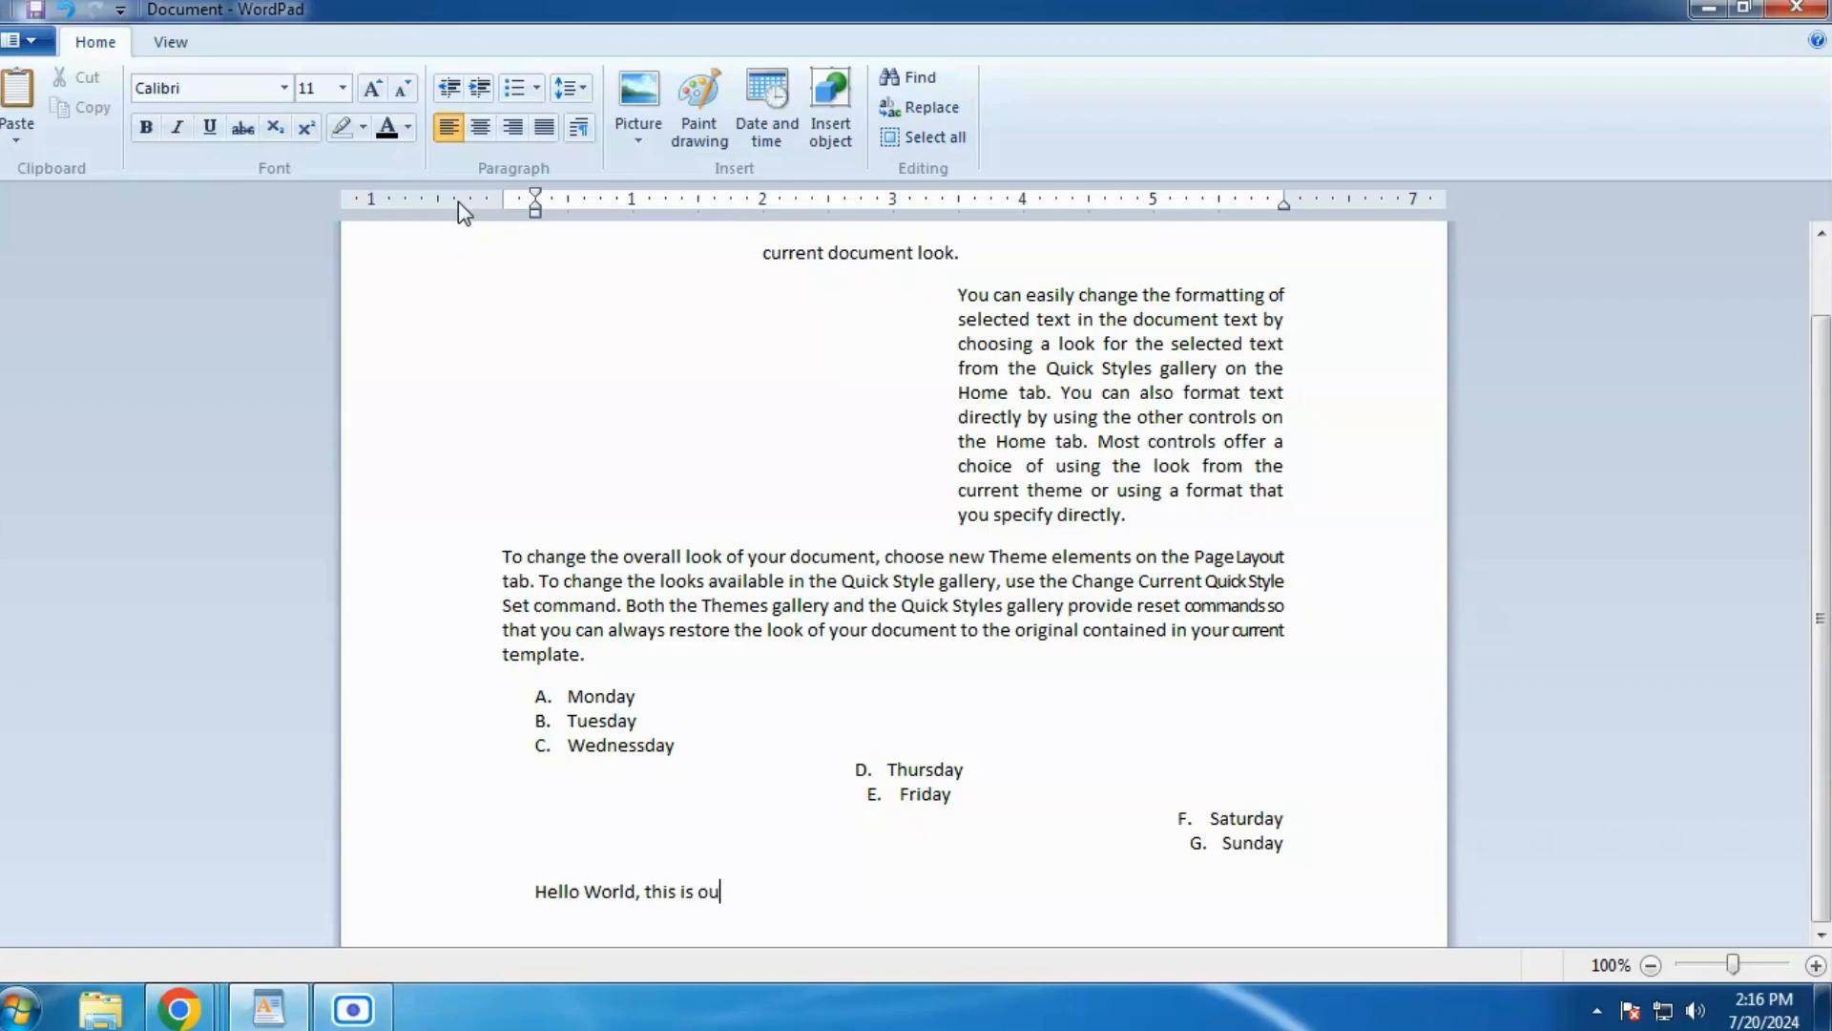
type("r fi")
type("second w")
type("ord")
type(" pa")
key("BackSpace")
key("BackSpace")
key("BackSpace")
key("BackSpace")
key("BackSpace")
key("BackSpace")
key("BackSpace")
type("WordPad file")
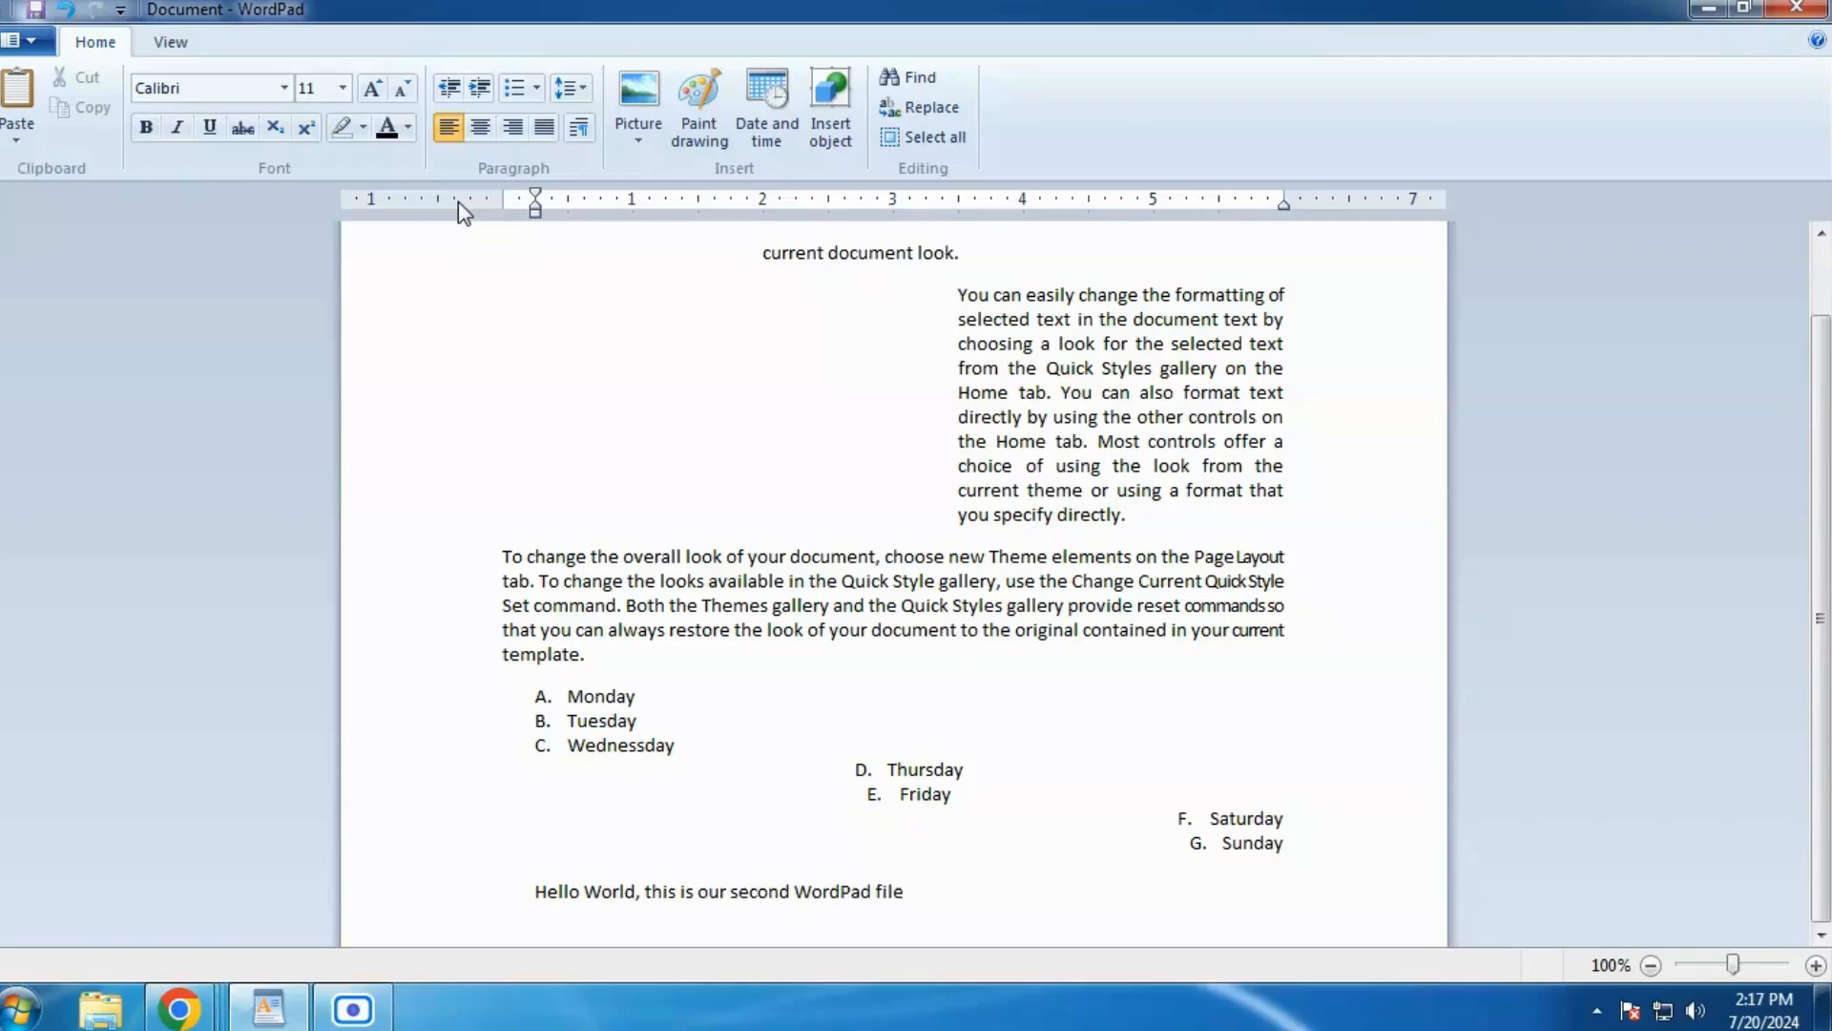
type(" which we are prepara")
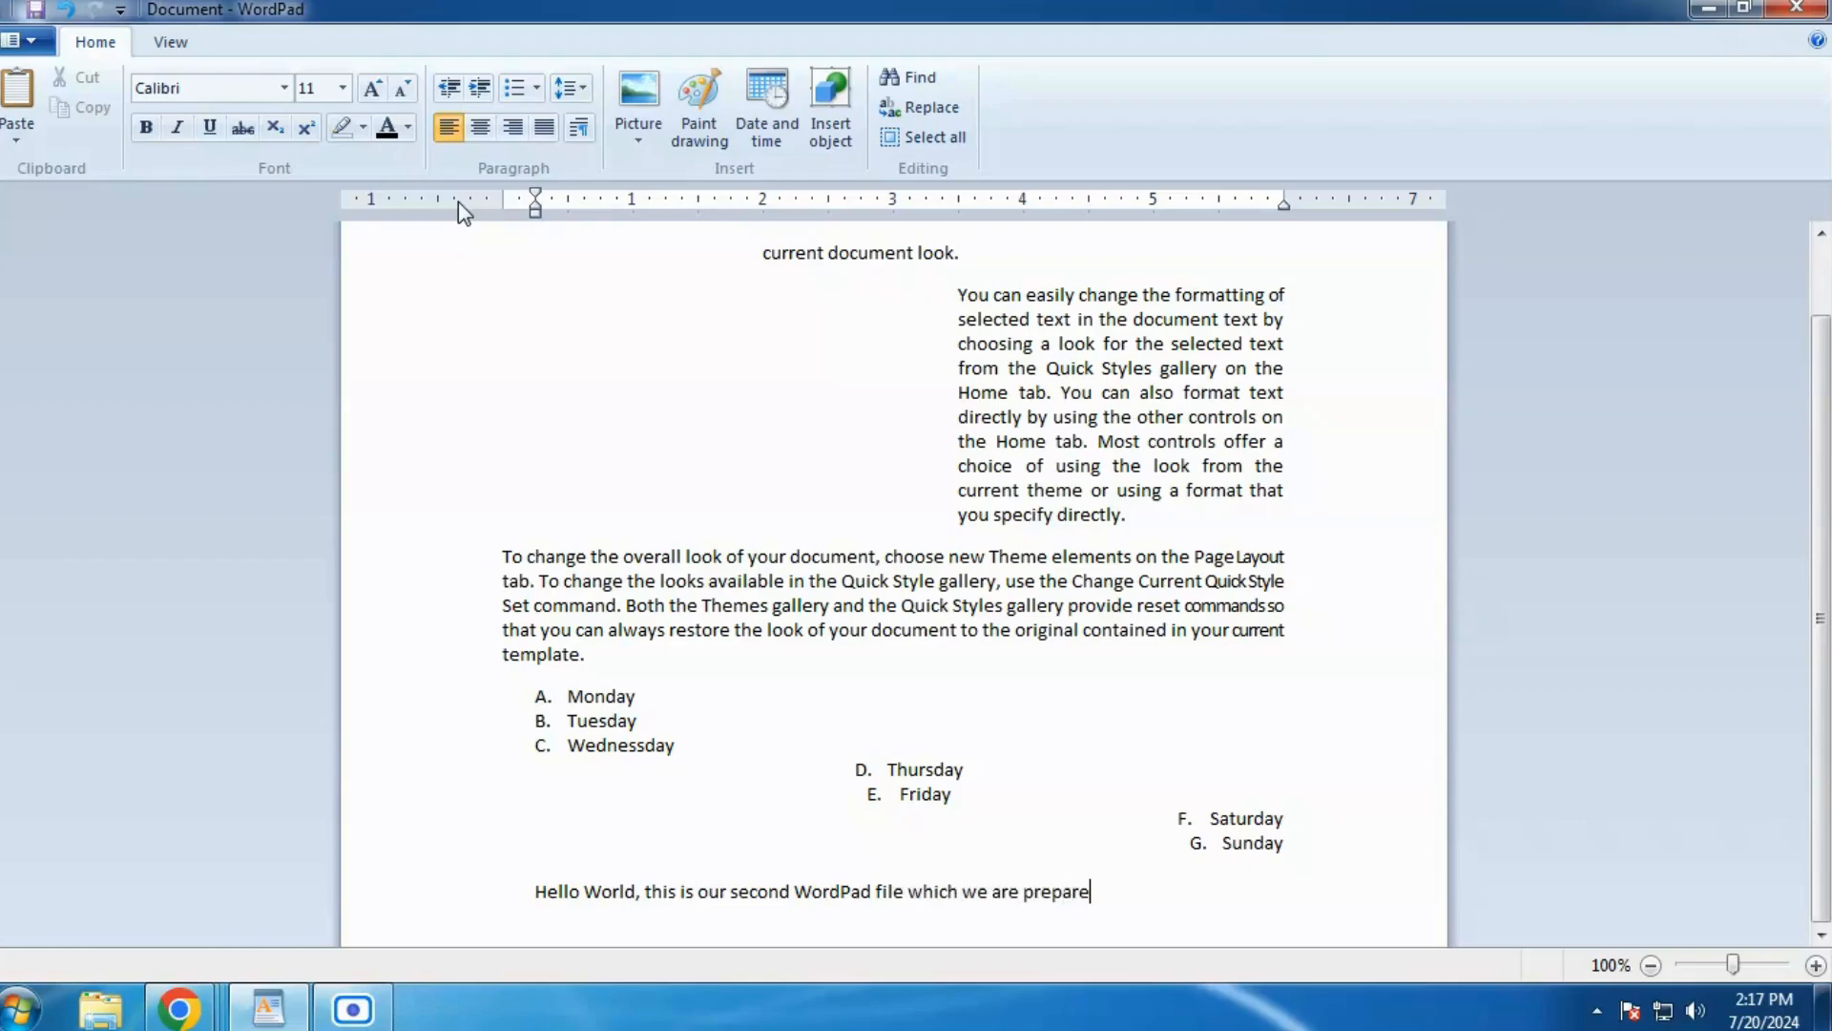
key("BackSpace")
type("ing")
key("shift+Home")
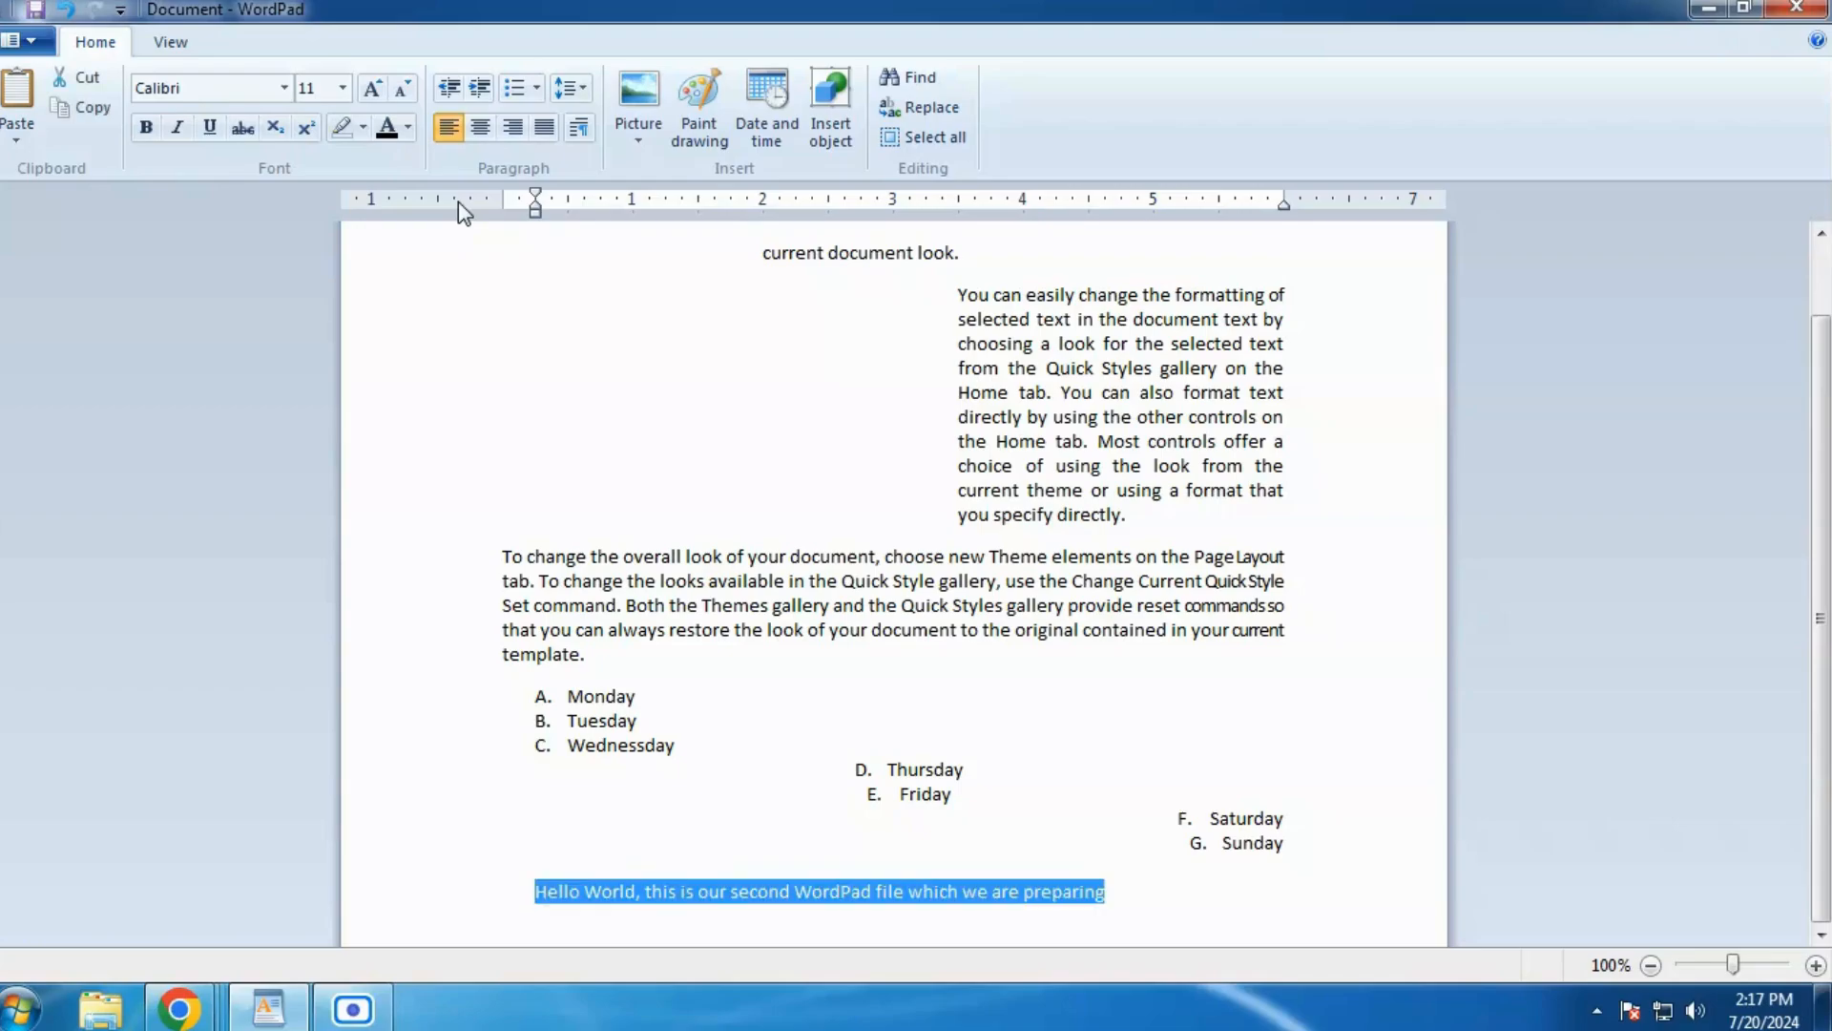
key("End")
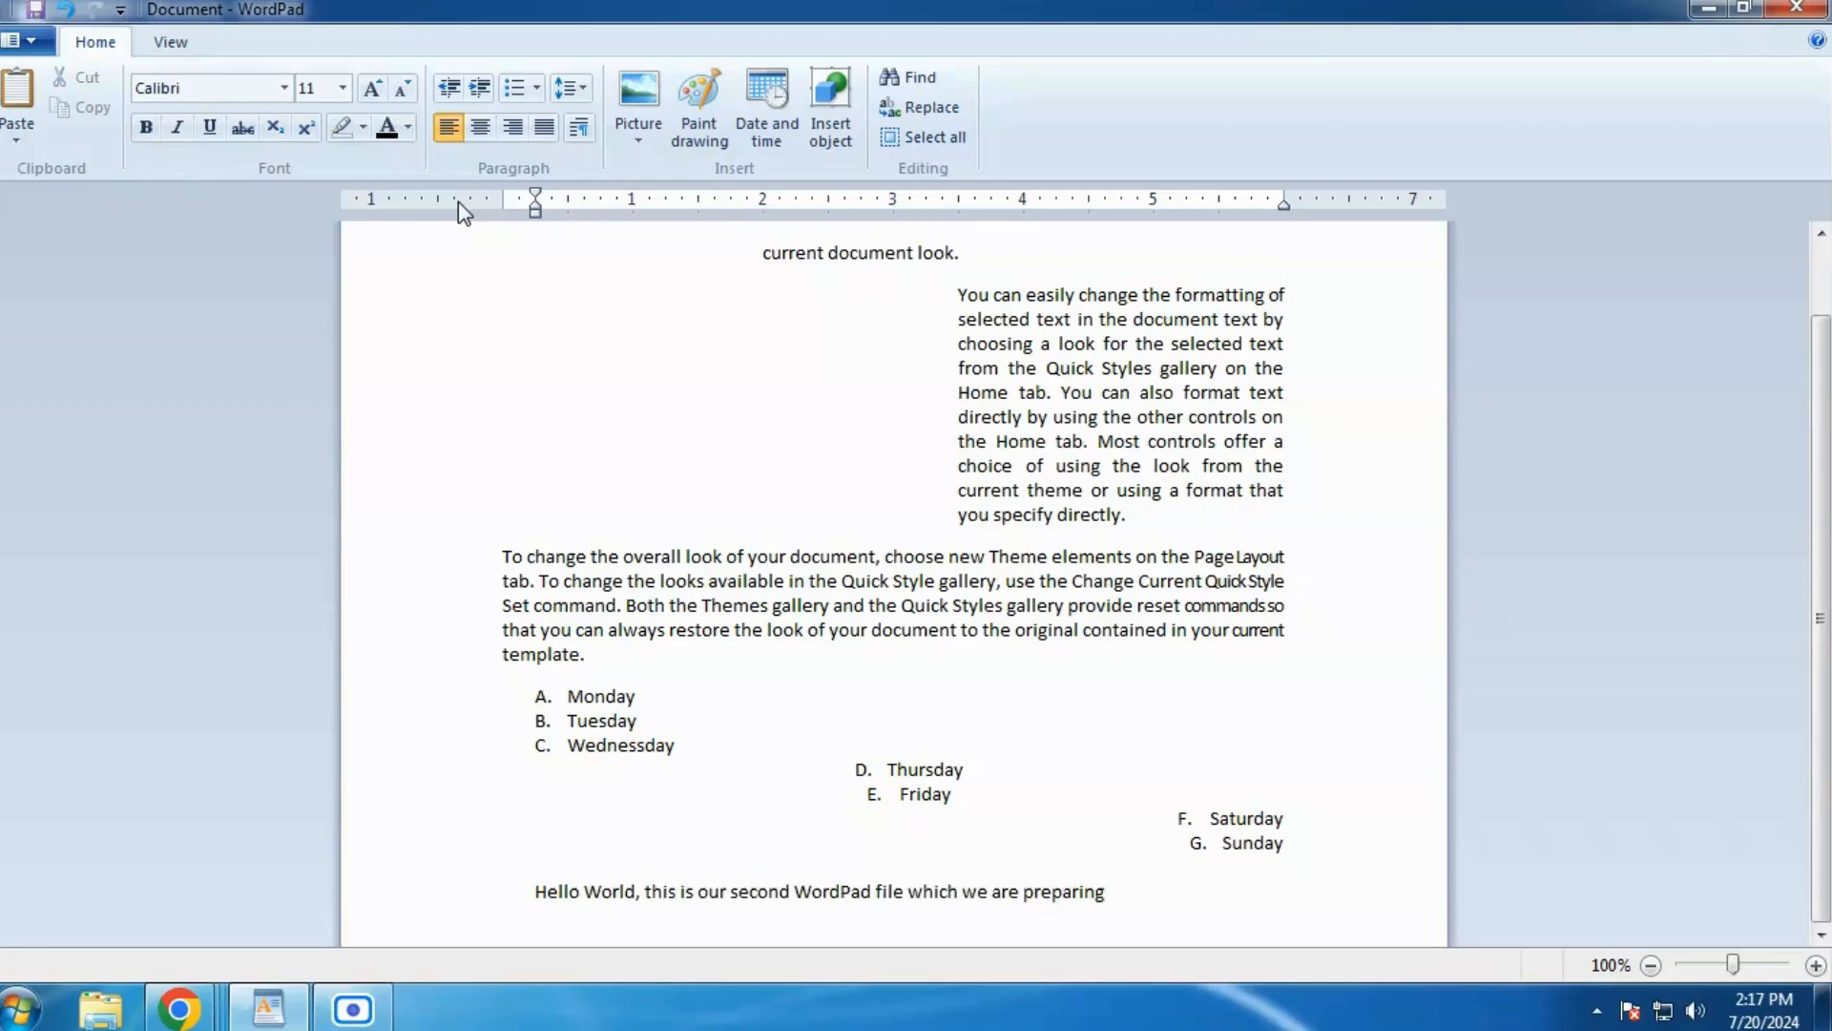
Step: Copy the "Hello World" sentence and paste it 15 times after itself to build one long paragraph
key("shift+Home")
key("ctrl+c")
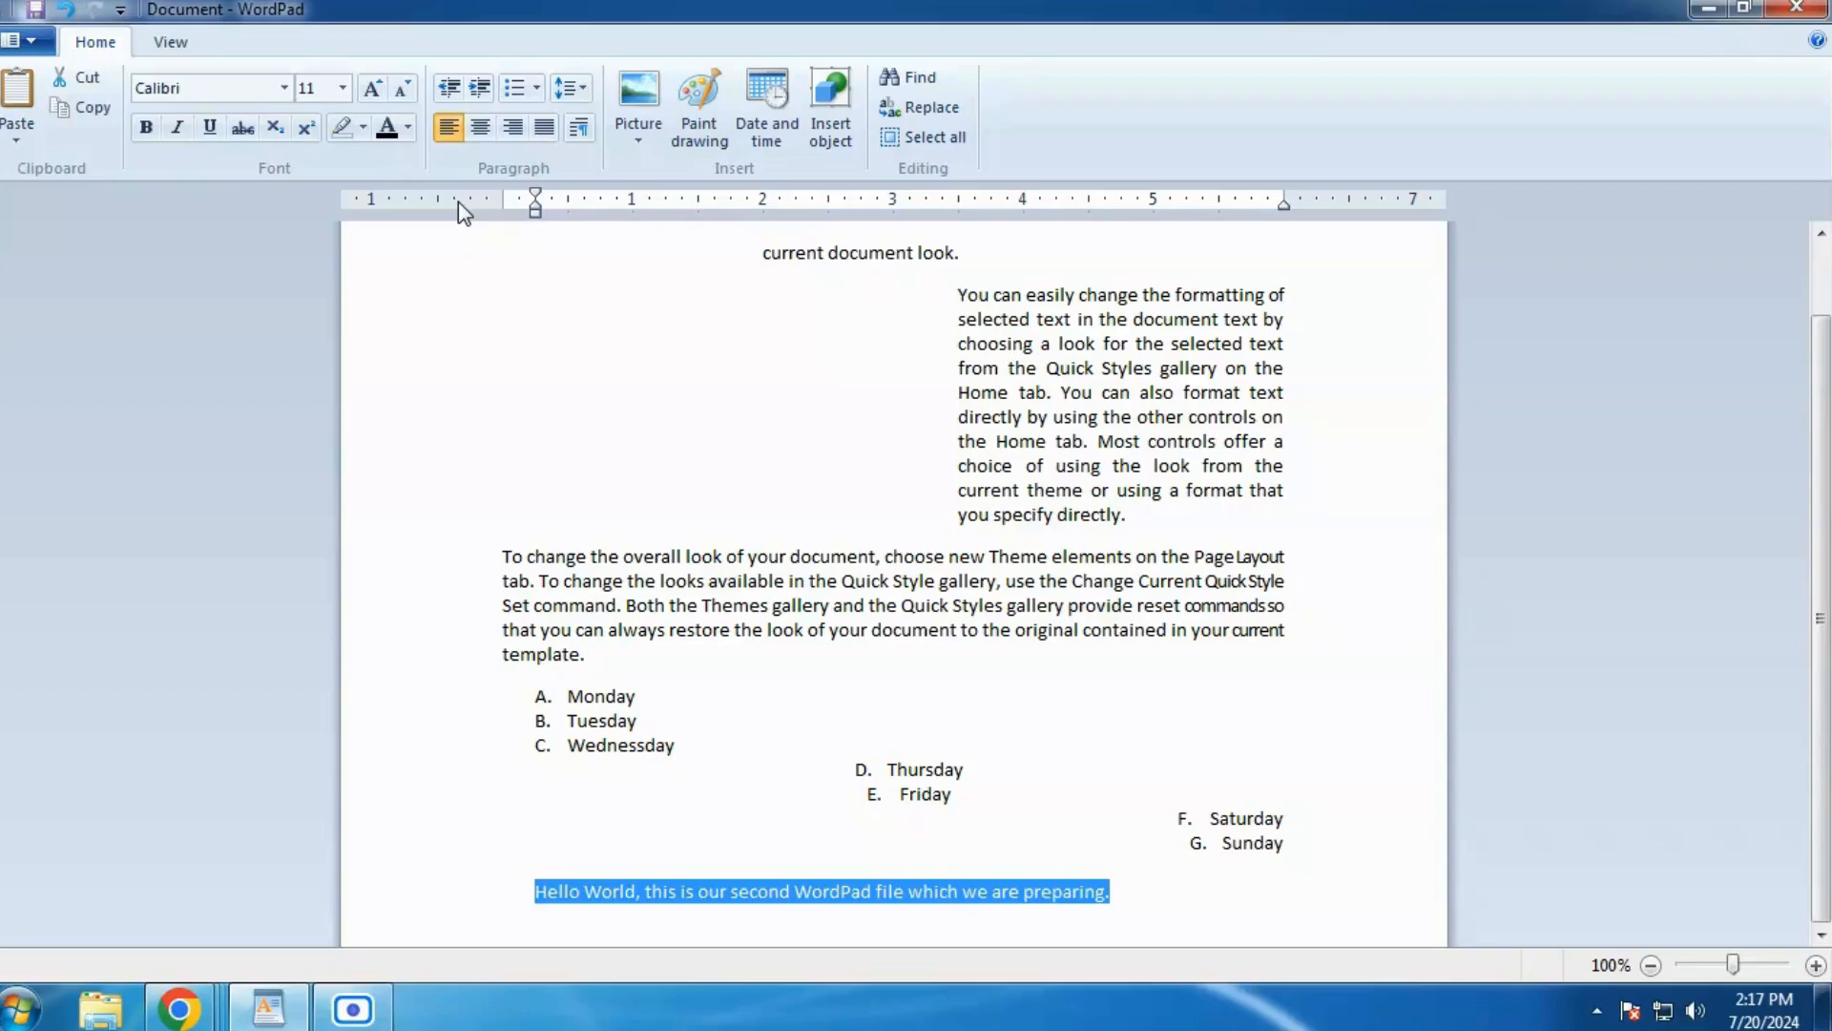
key("End")
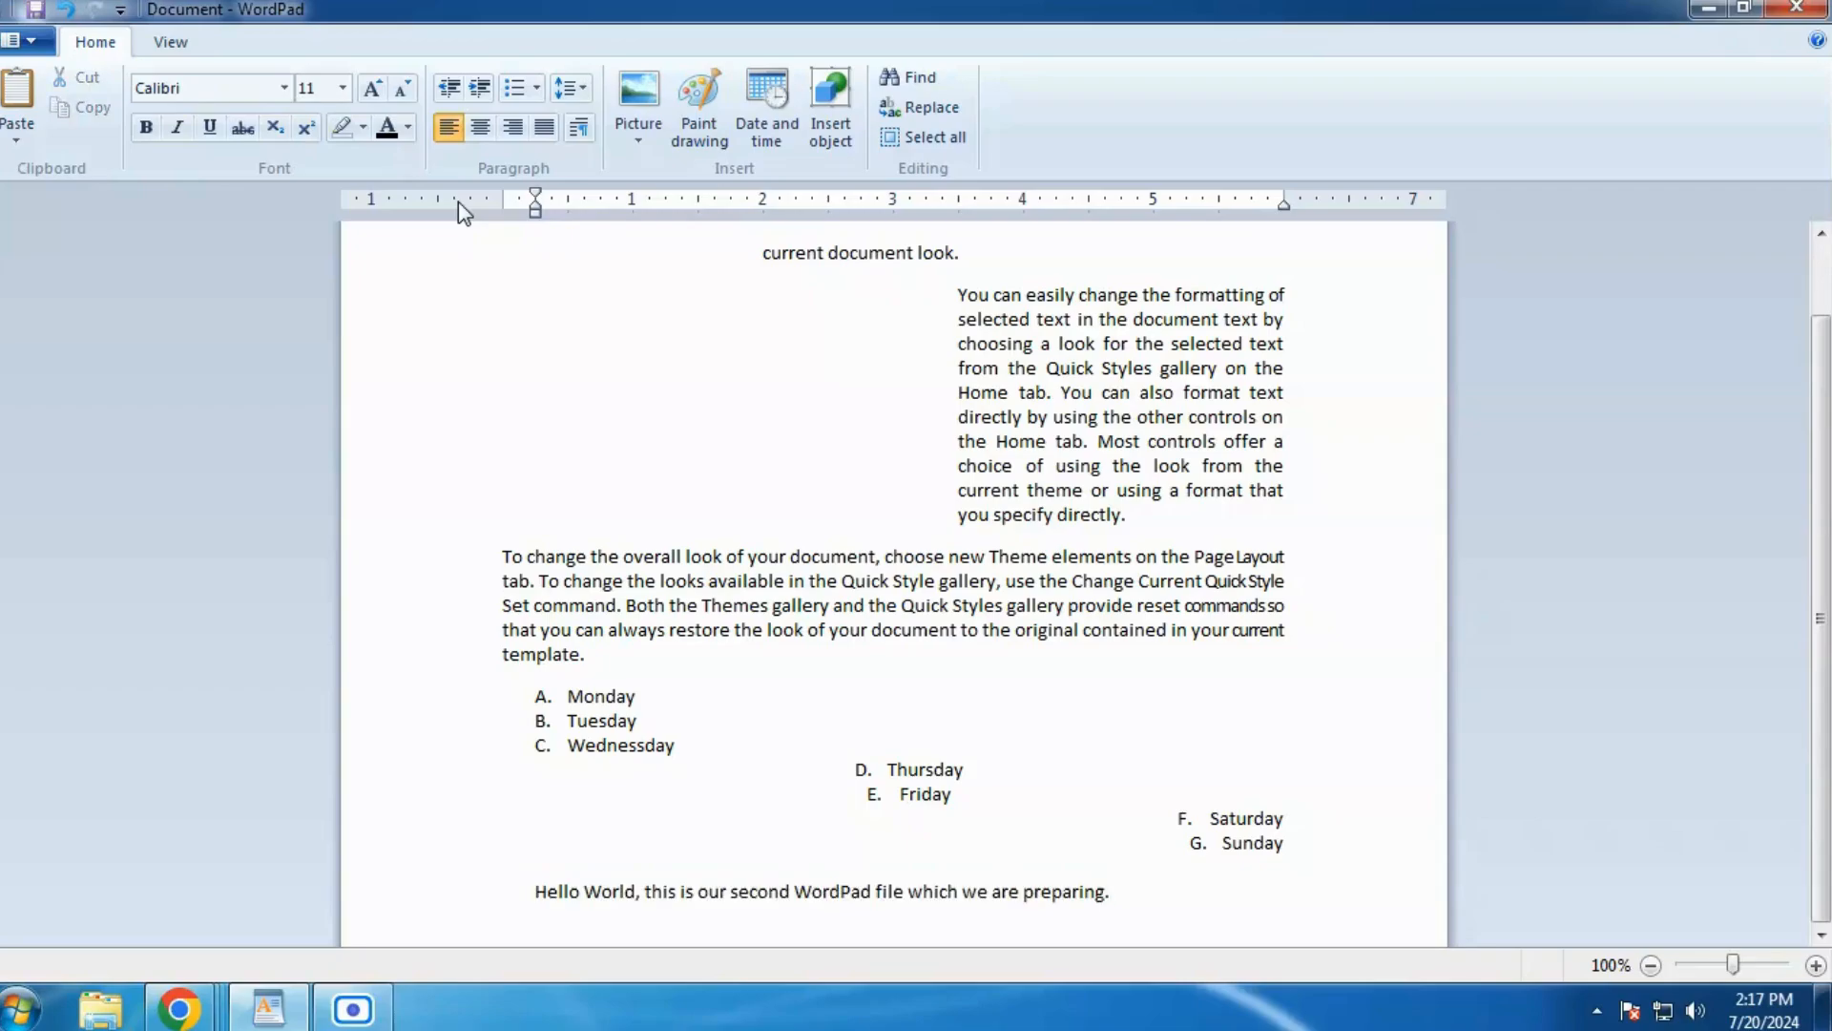
key("ctrl+v")
key("ctrl+v")
key("ctrl+v")
key("ctrl+v")
key("ctrl+v")
key("ctrl+v")
key("ctrl+v")
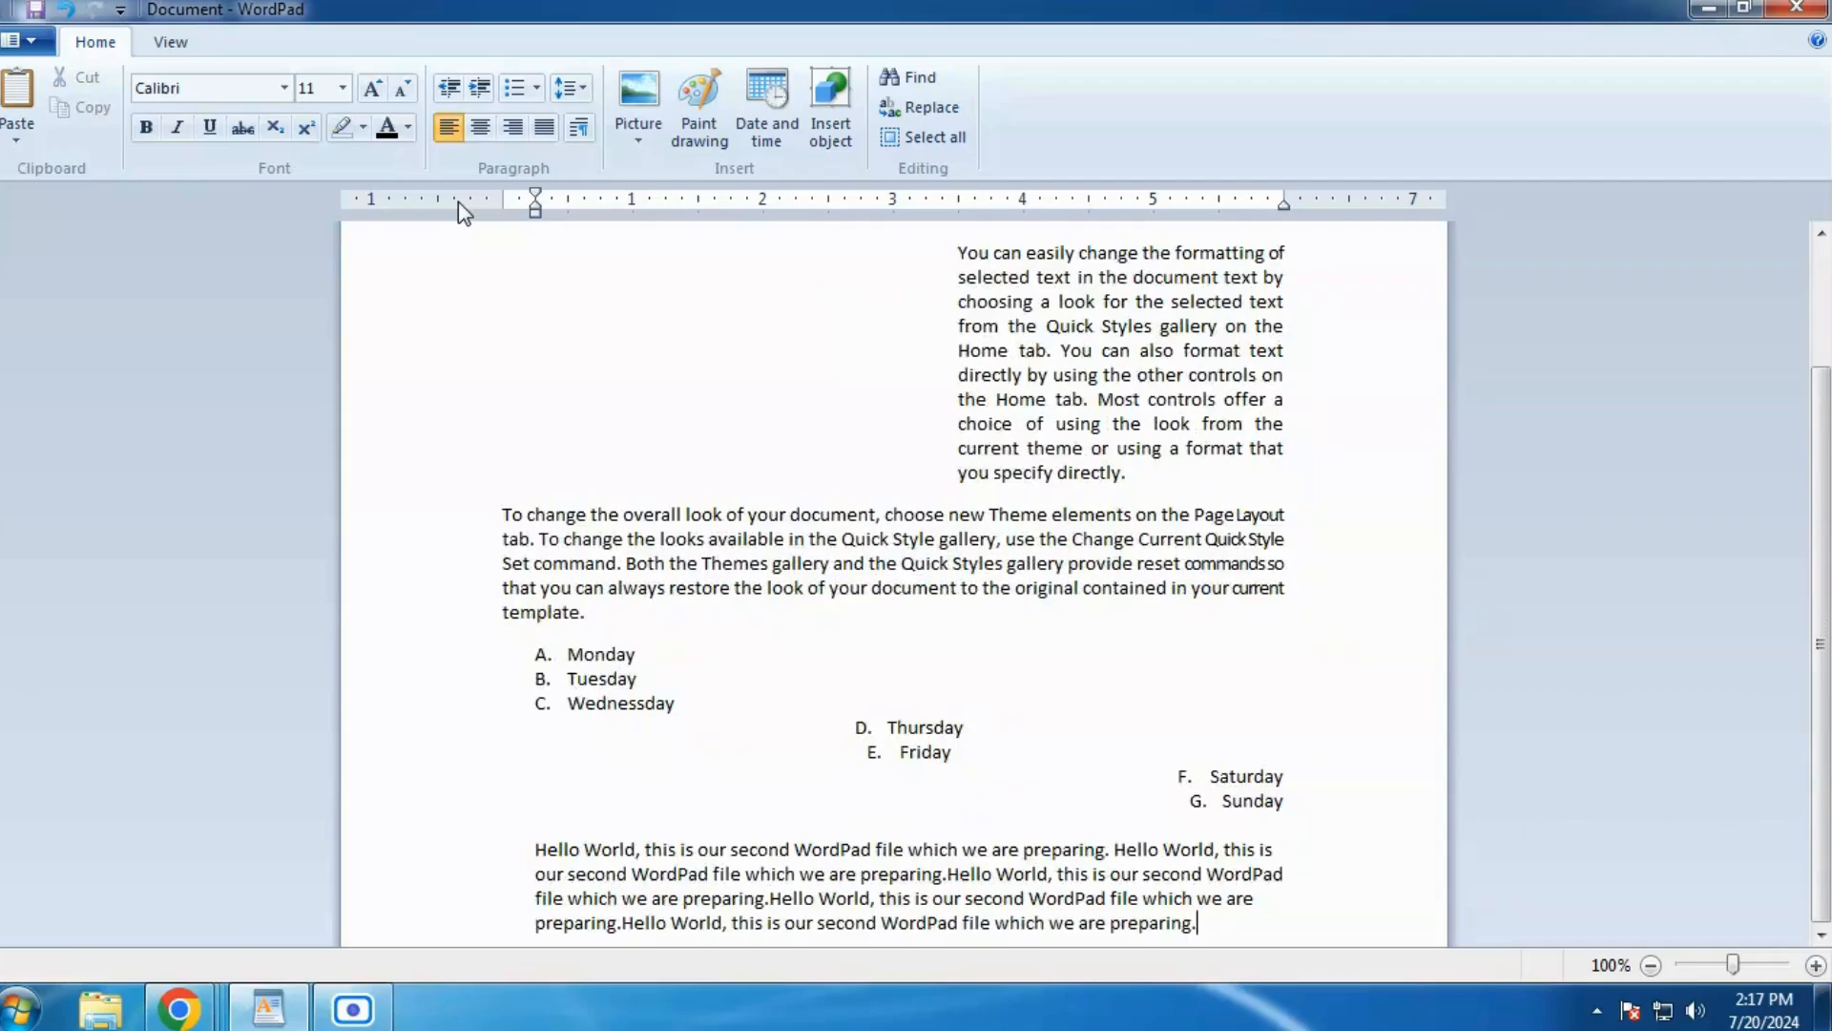
key("ctrl+v")
key("ctrl+v")
key("ctrl+v")
key("ctrl+v")
key("ctrl+v")
key("ctrl+v")
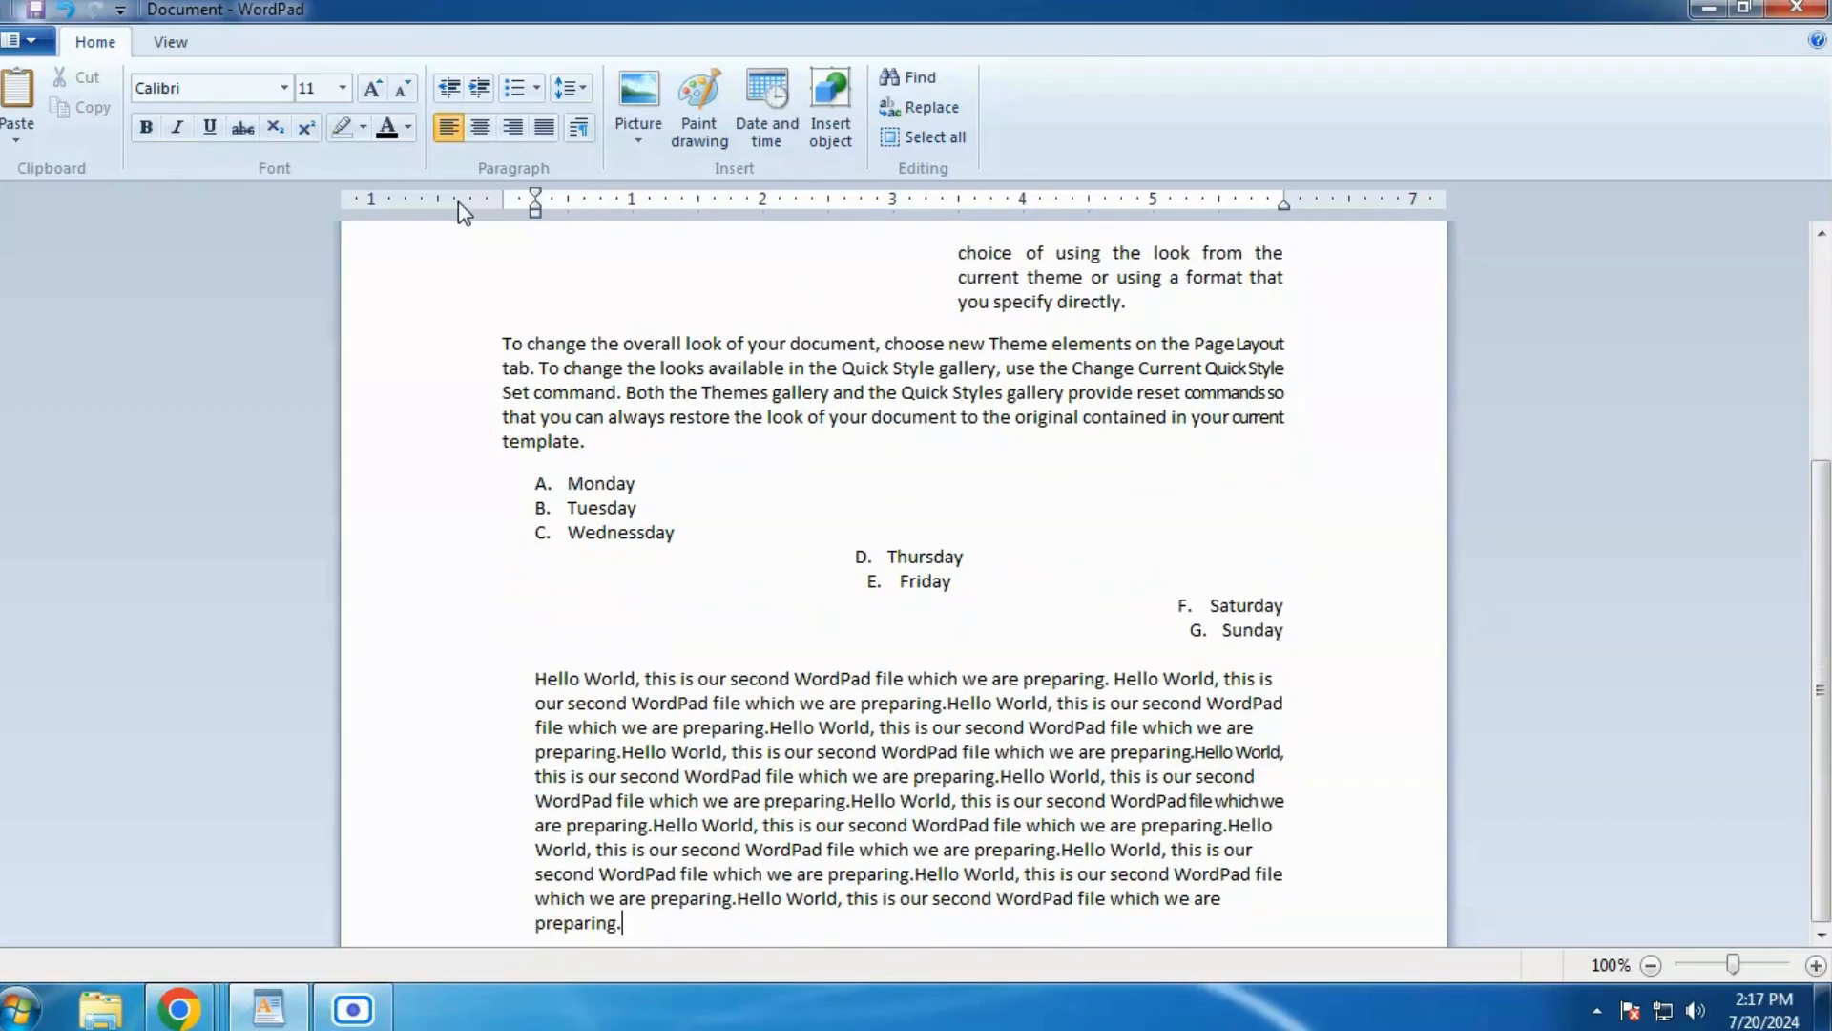
key("ctrl+v")
key("ctrl+v")
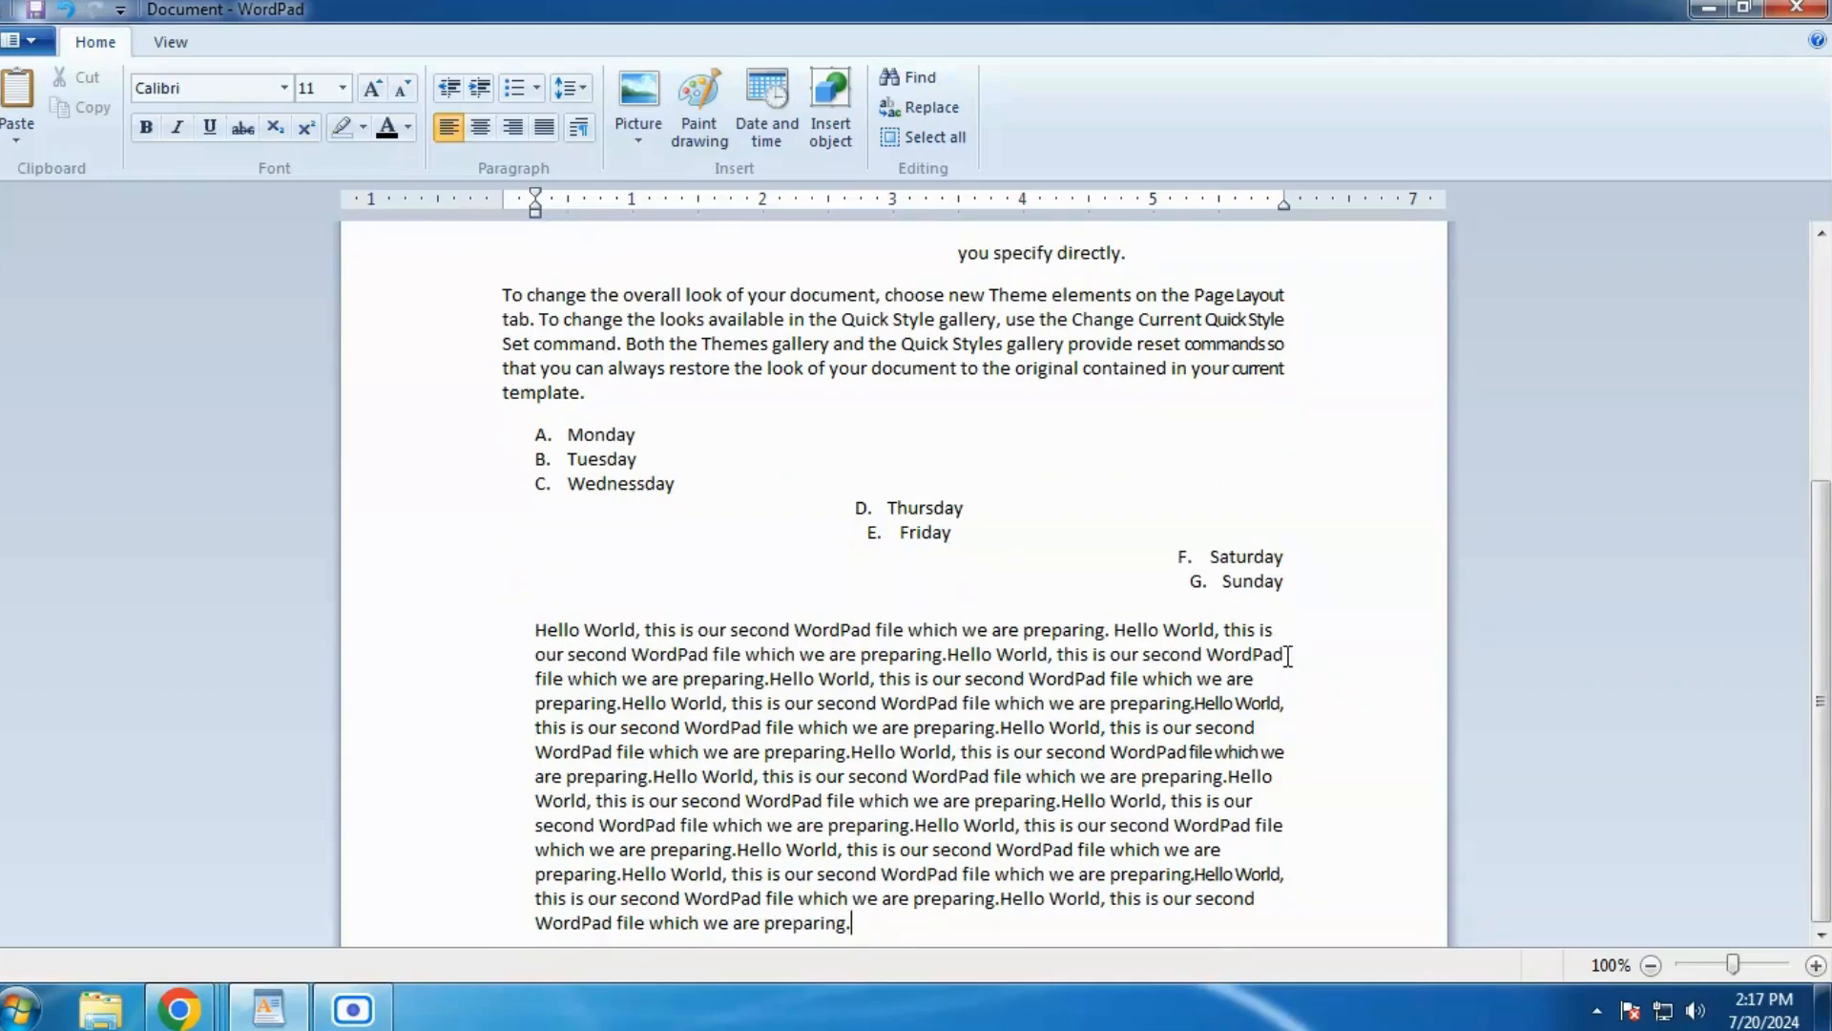
Step: Justify the whole "Hello World" paragraph, excluding the blank line above it from the selection
left_click_drag(920, 915, 531, 612)
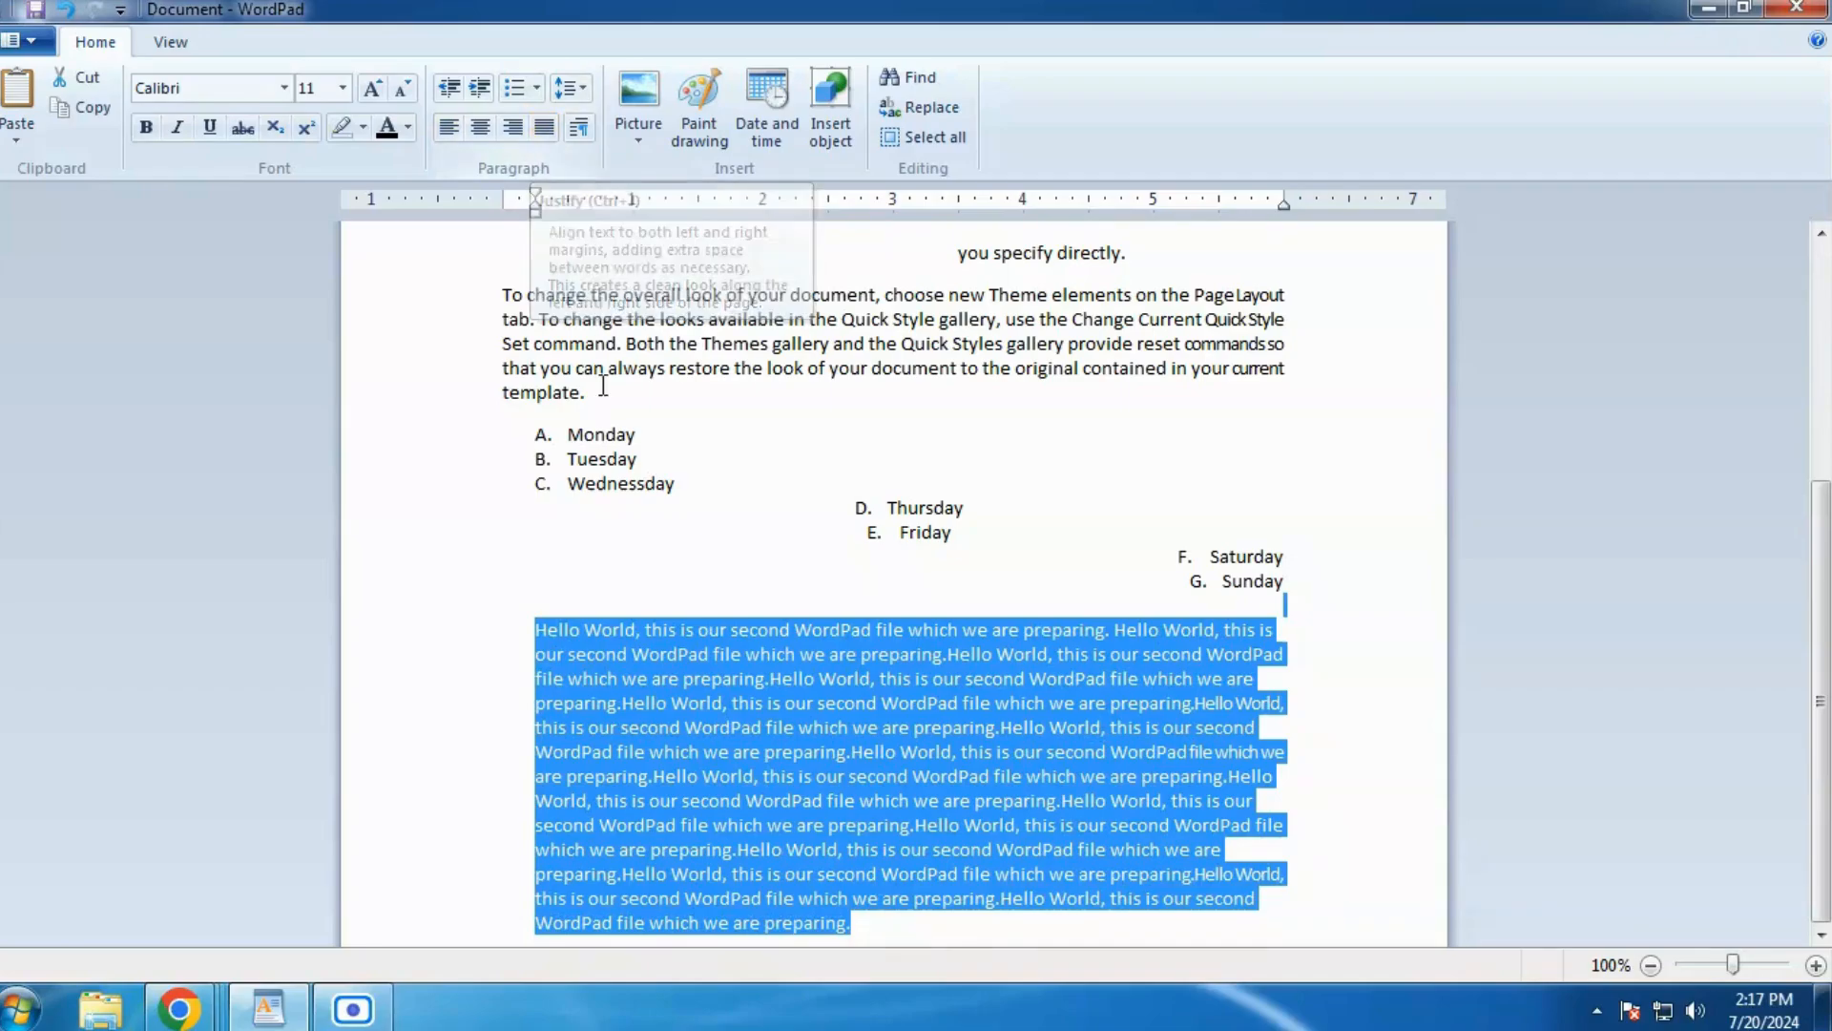
left_click(538, 625, "shift")
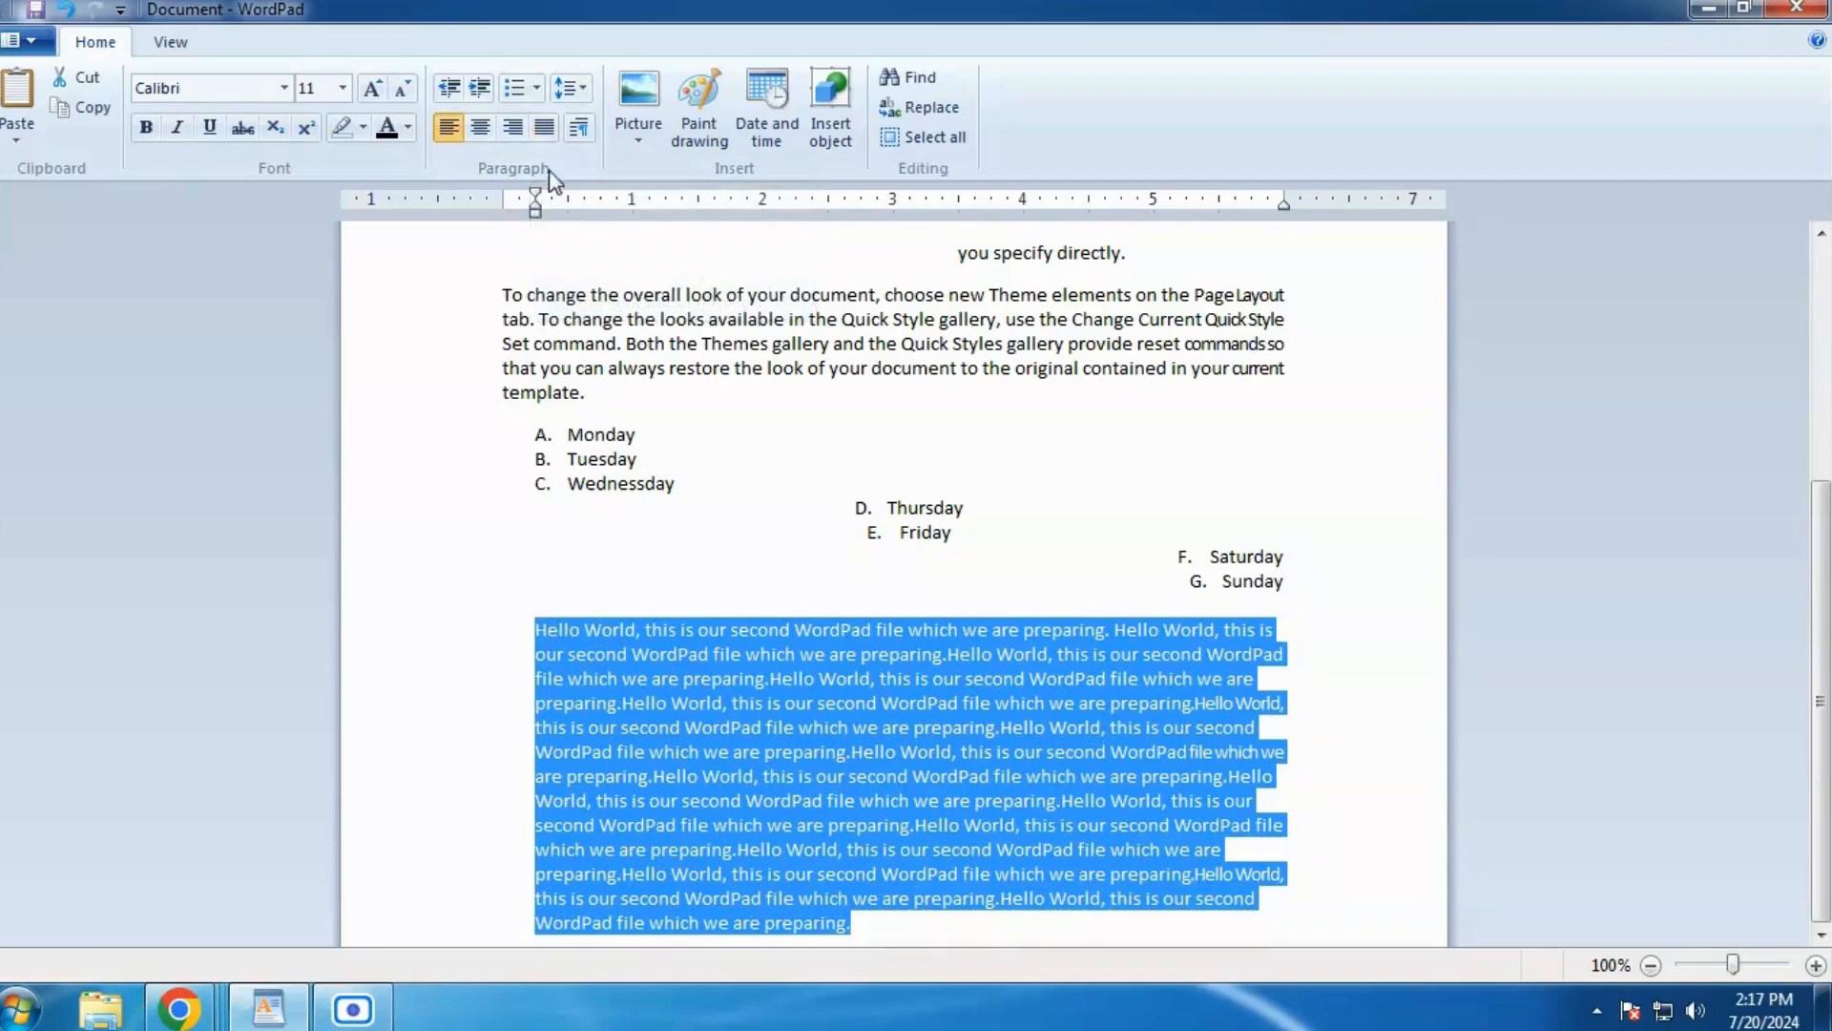
left_click(544, 131)
scroll(736, 487, "up", 1)
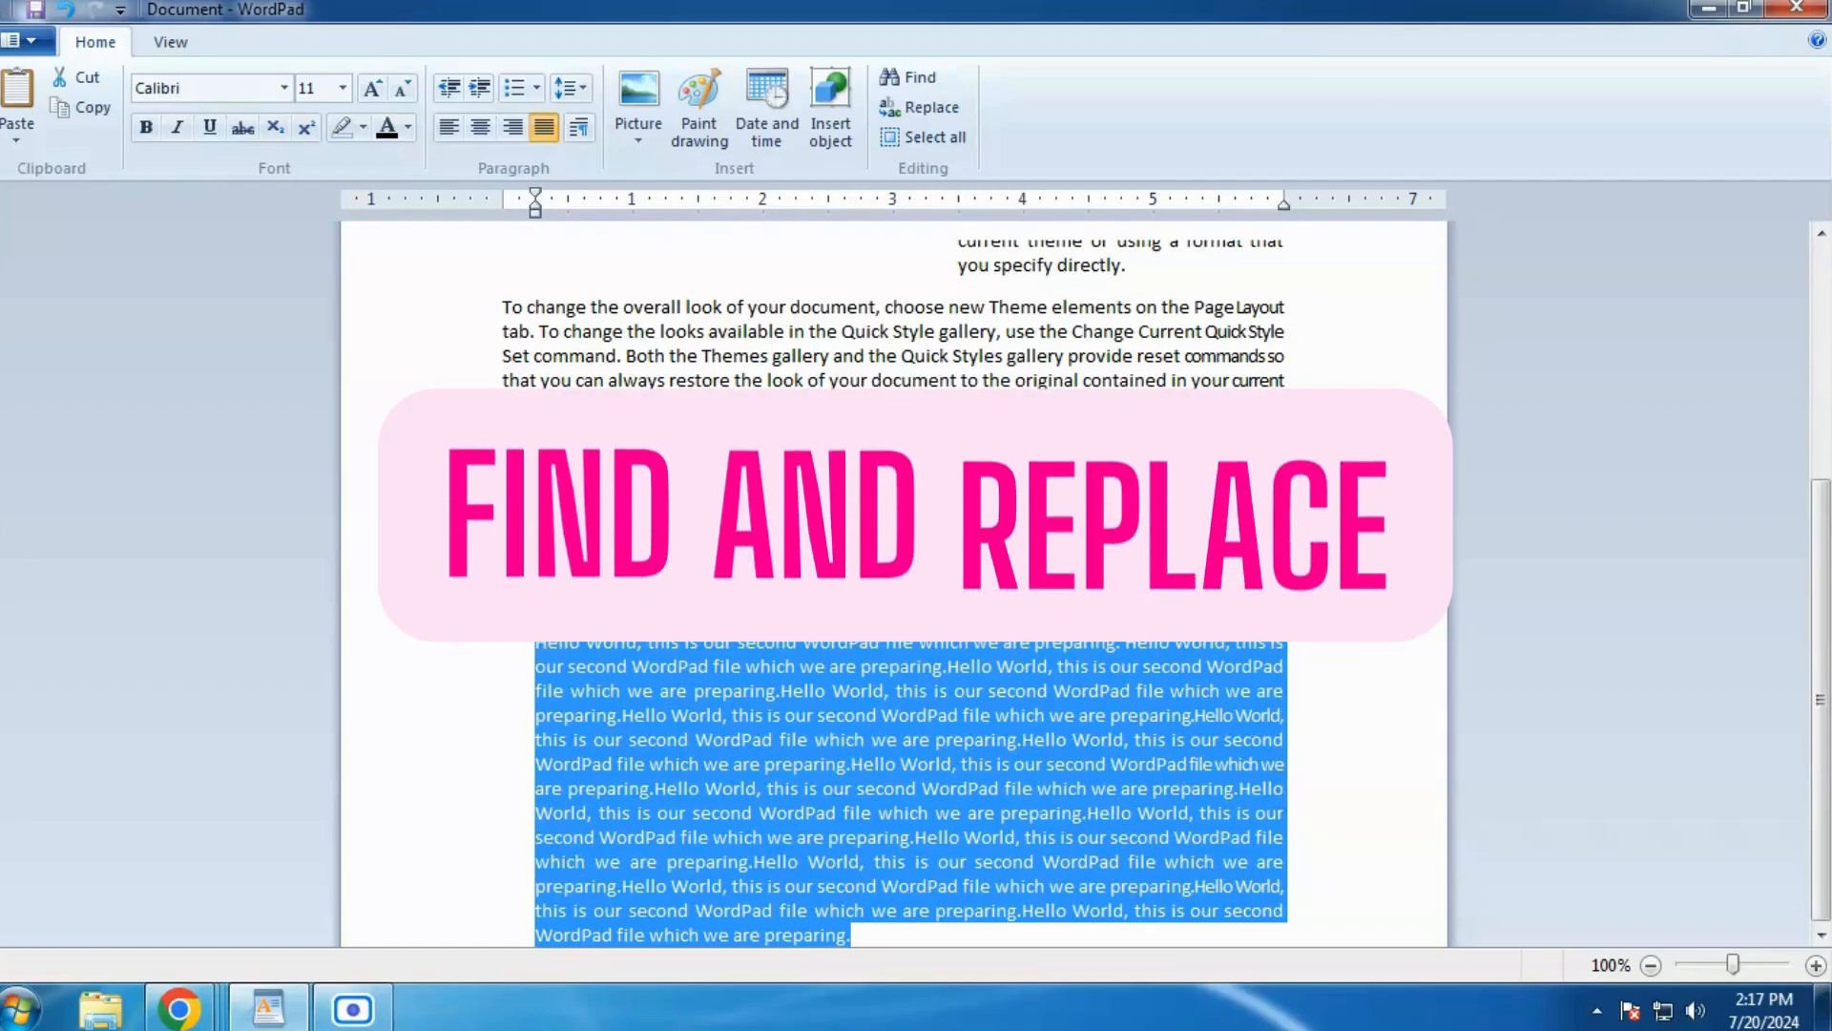
Step: Search the text for the word "document" with Find
left_click(918, 742)
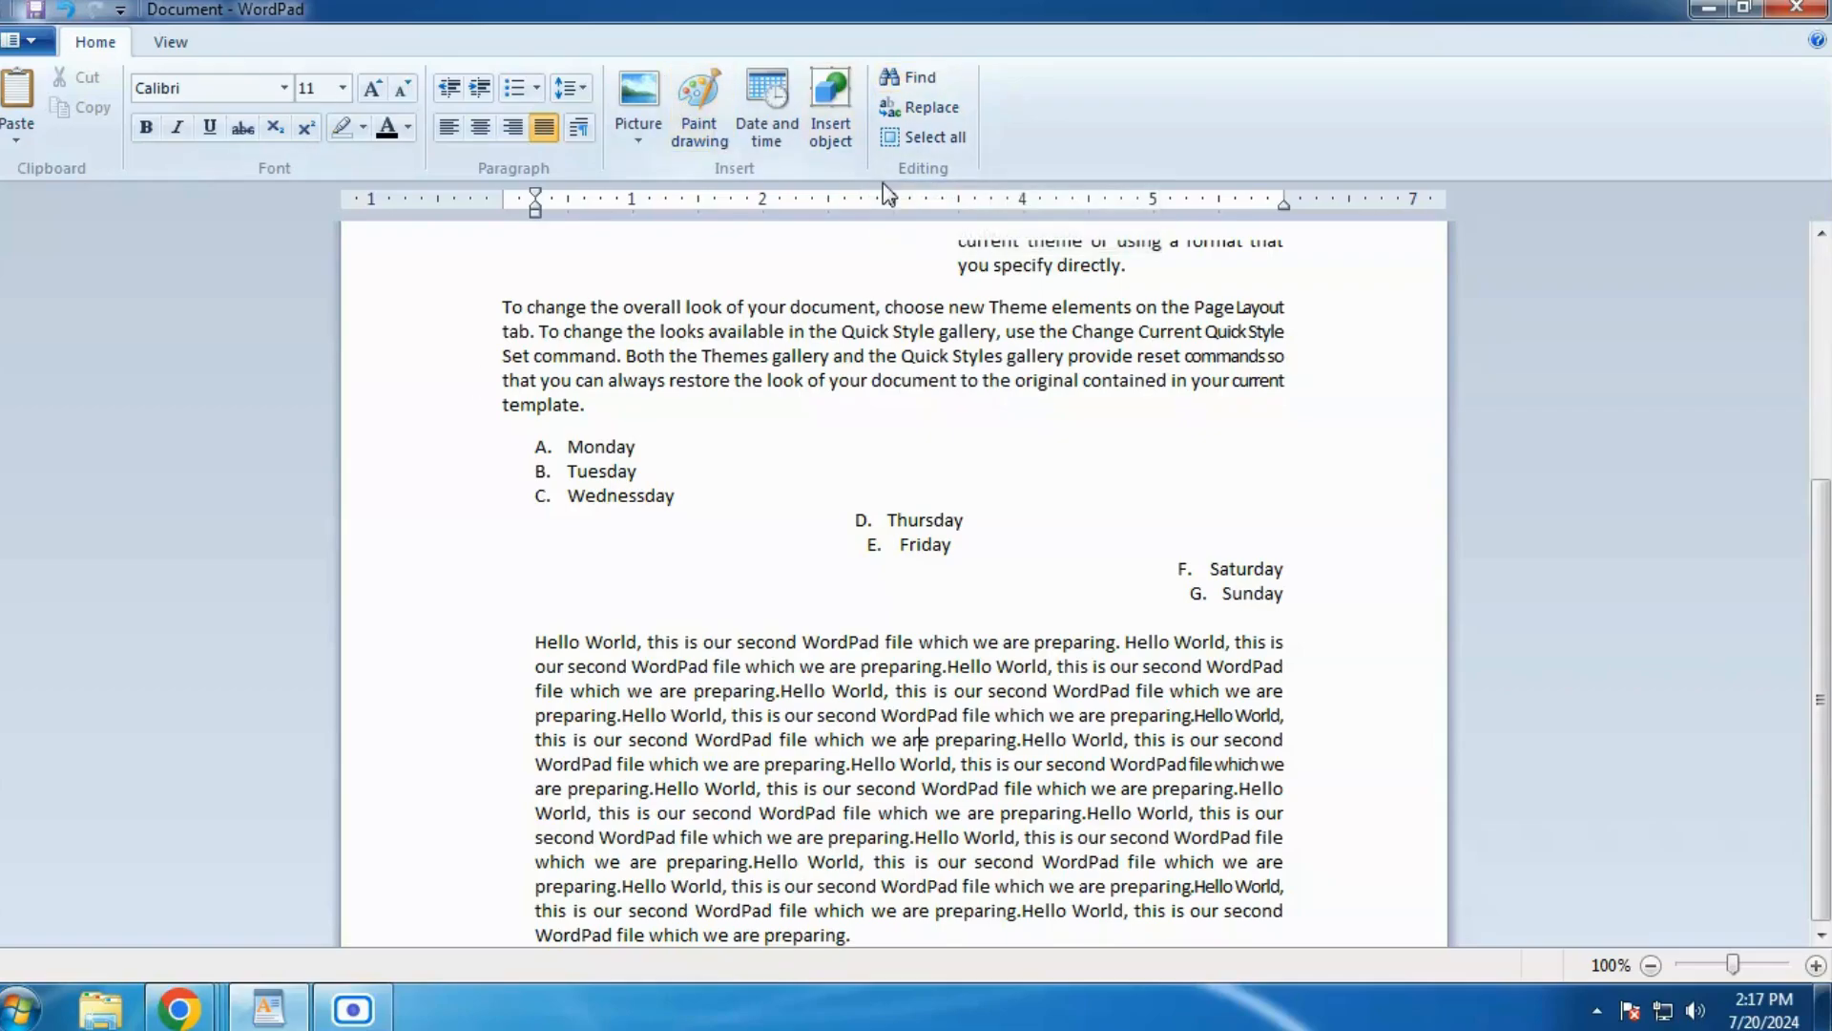
left_click(911, 77)
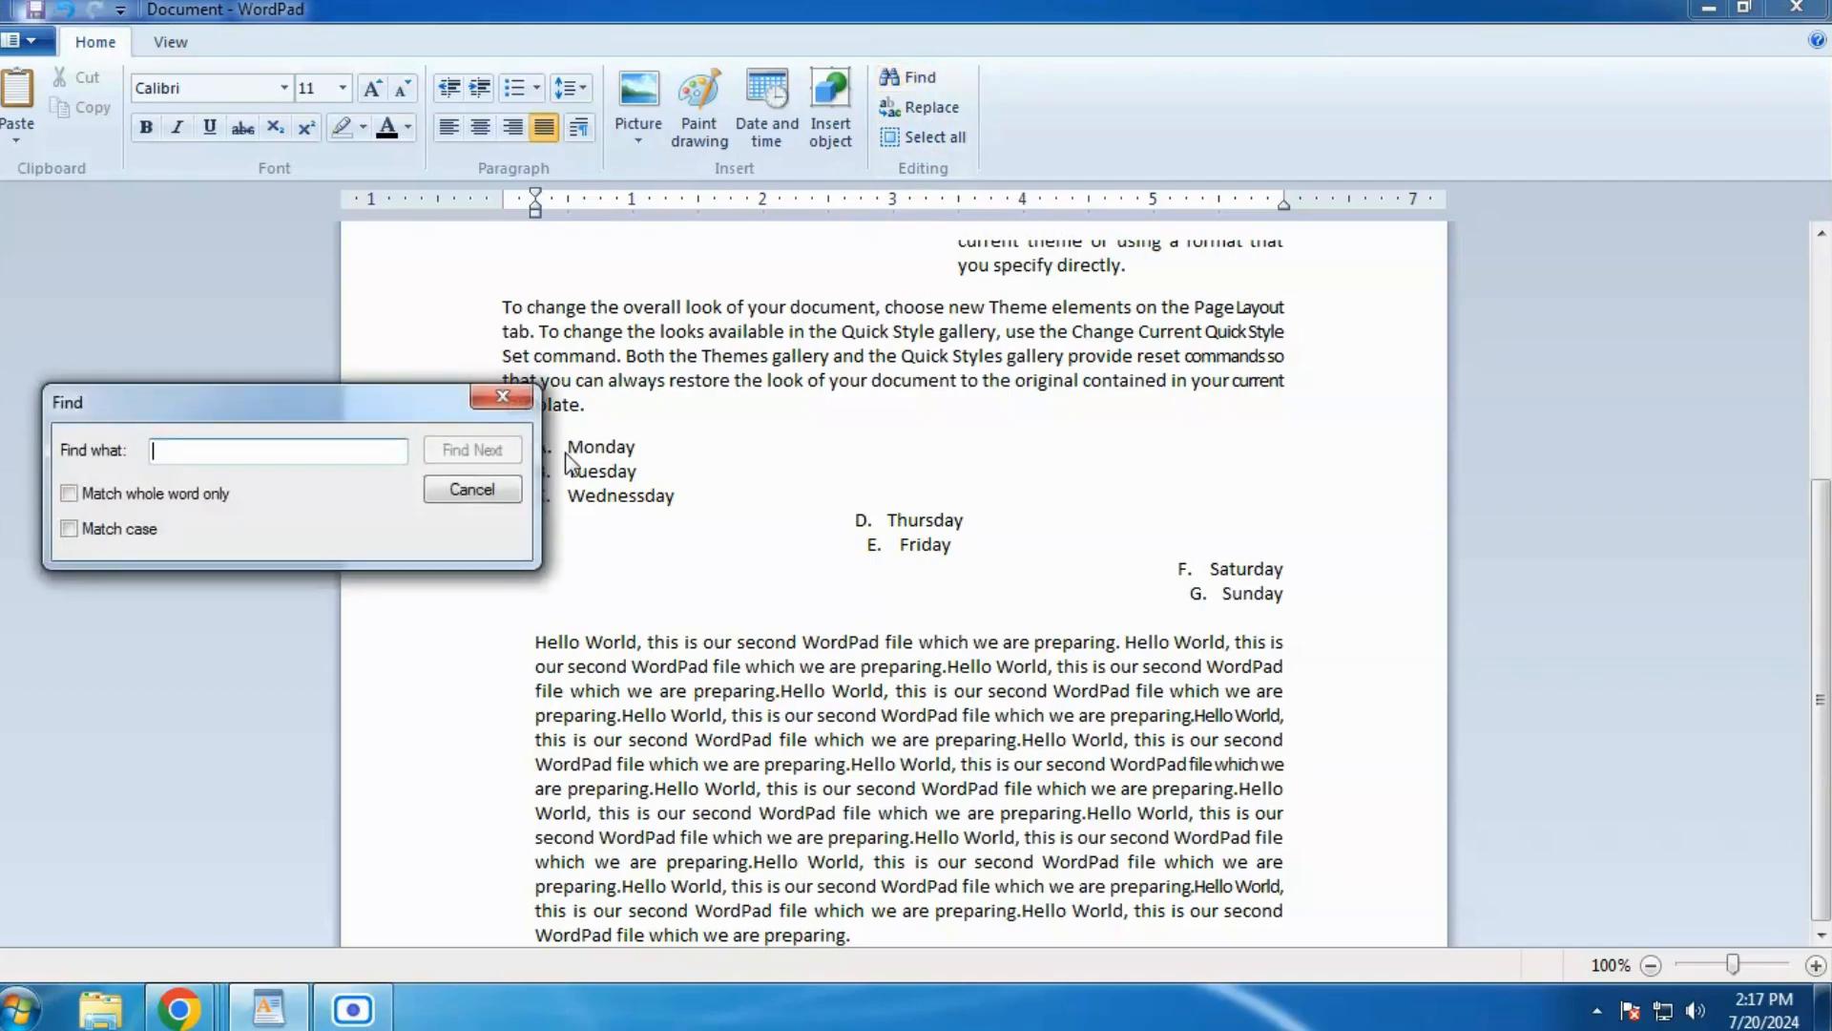
type("doc")
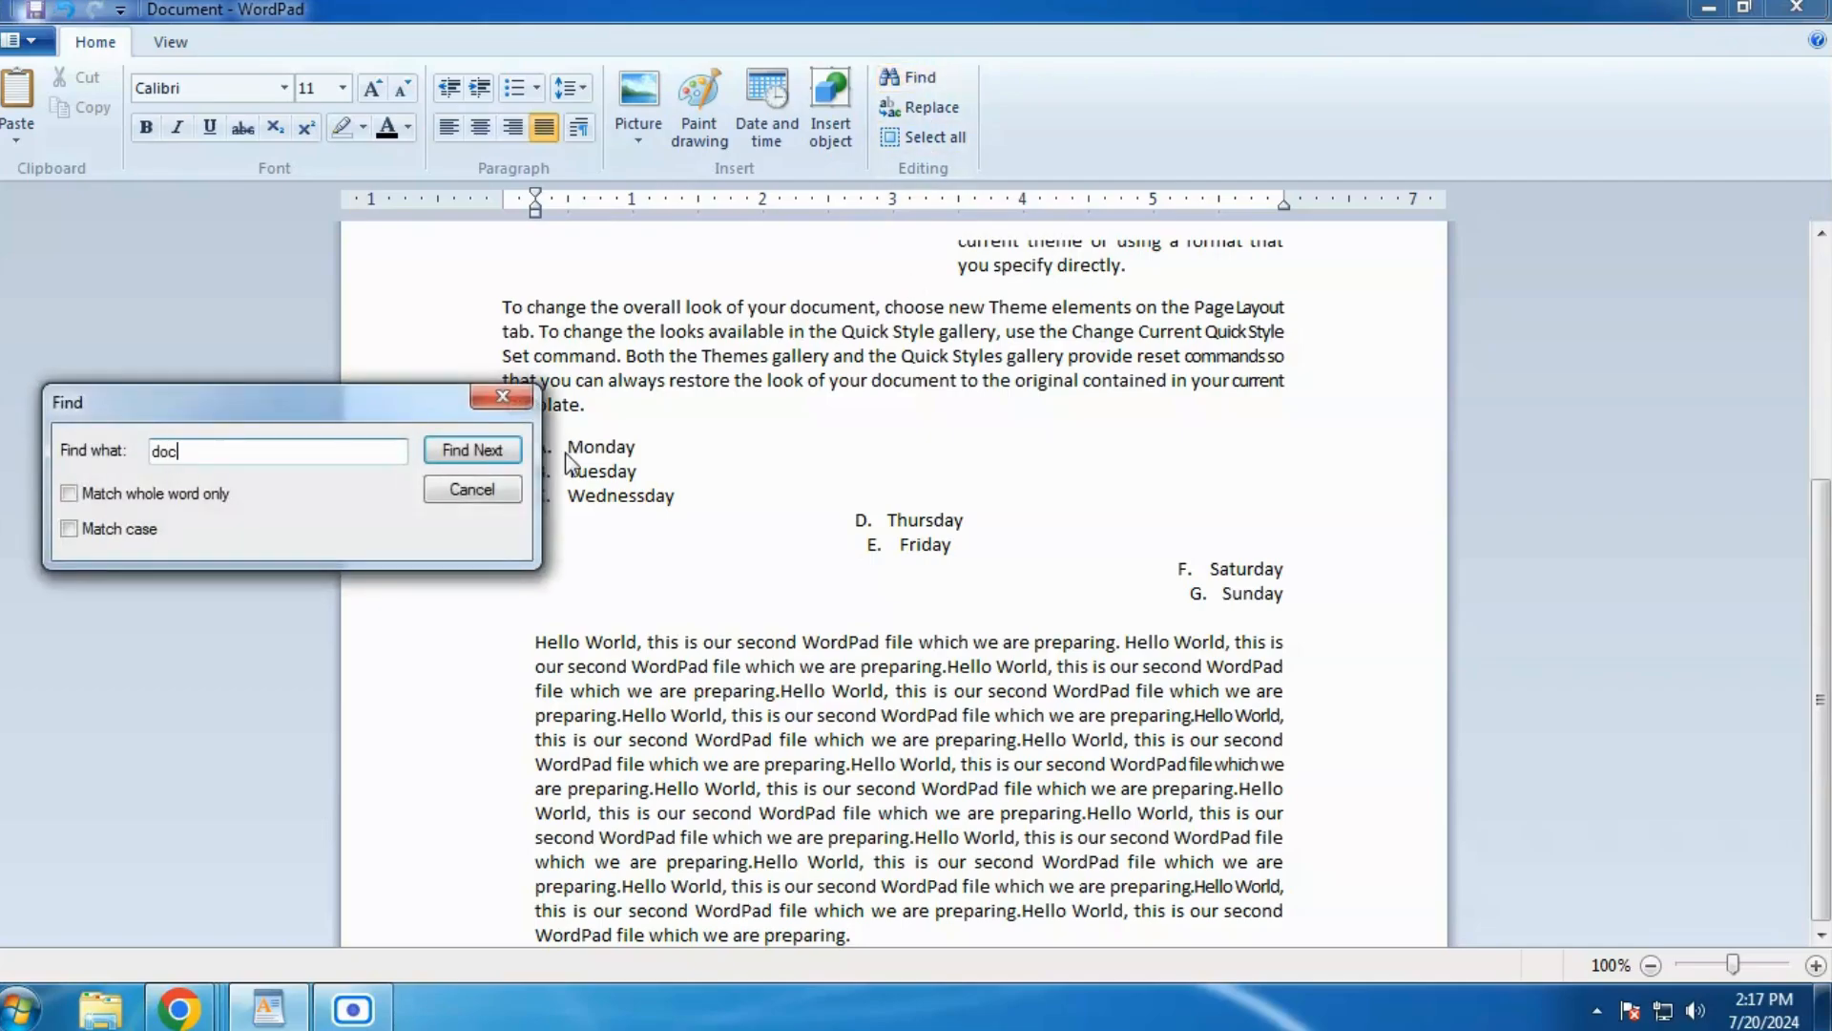
type("ument")
left_click(487, 460)
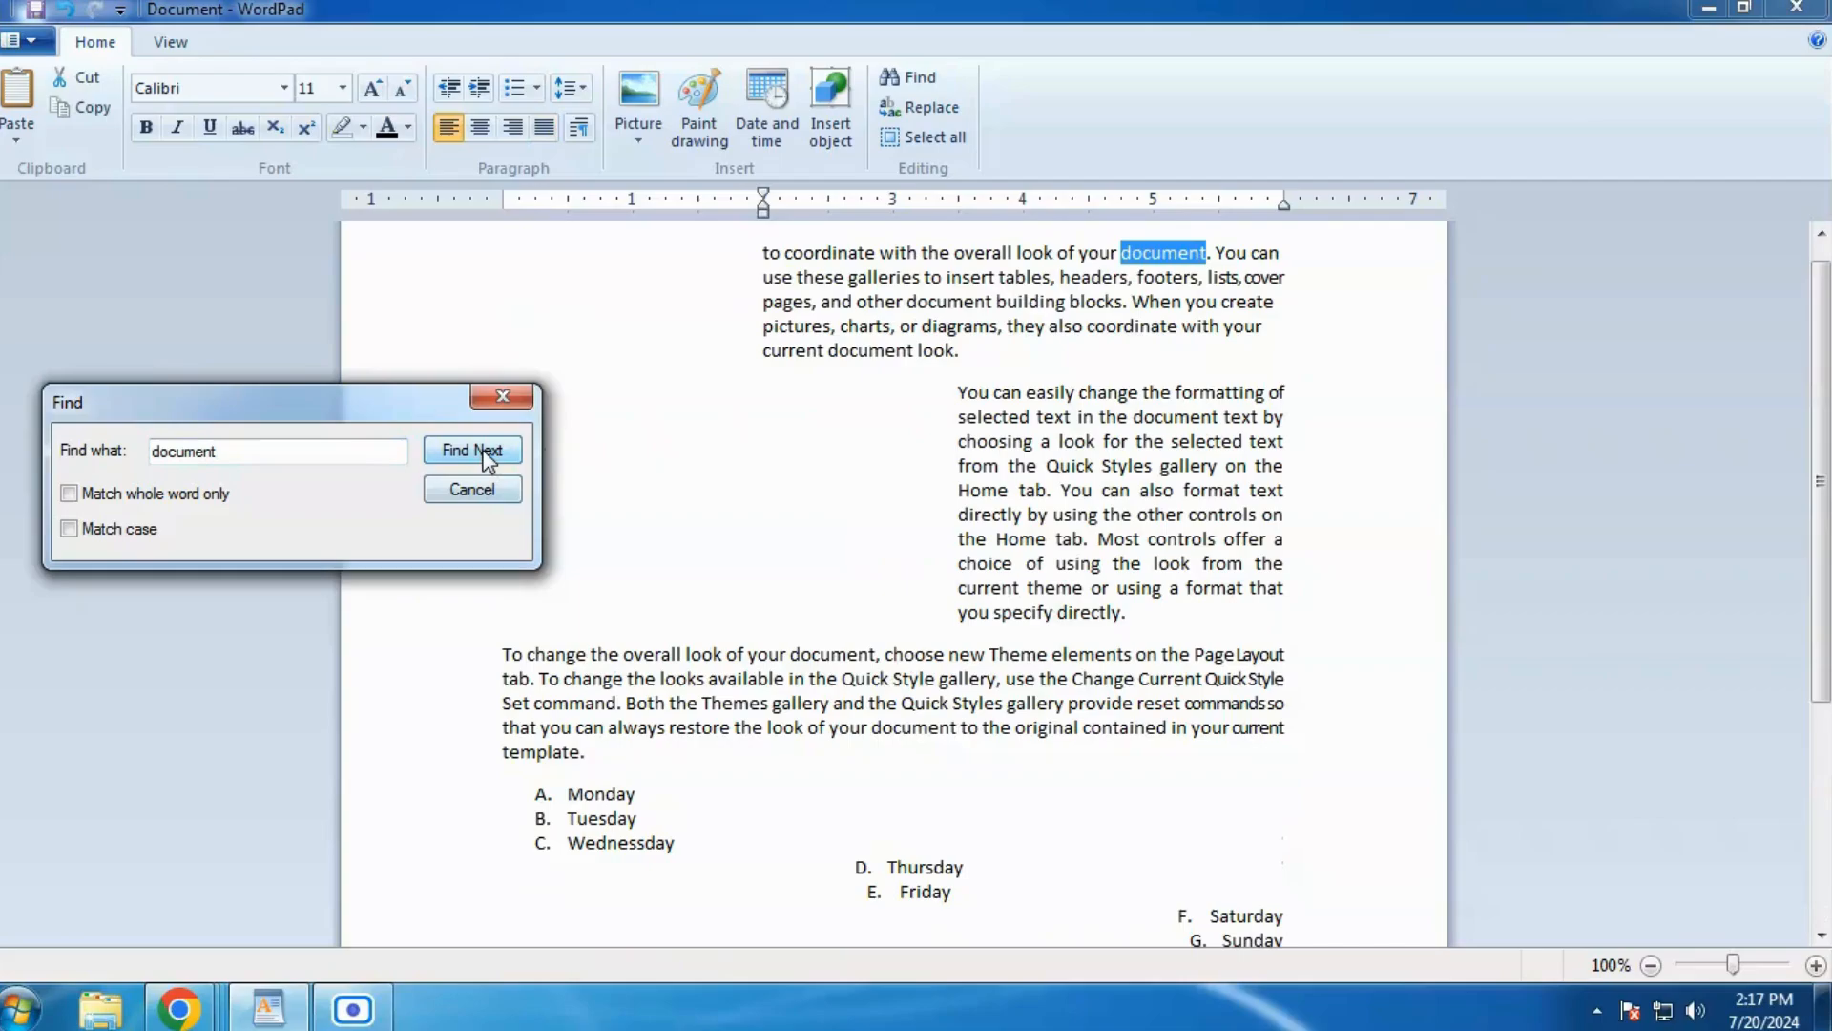
Step: Step through the remaining occurrences of "document" until the search reaches the end, and dismiss the notice
left_click(471, 449)
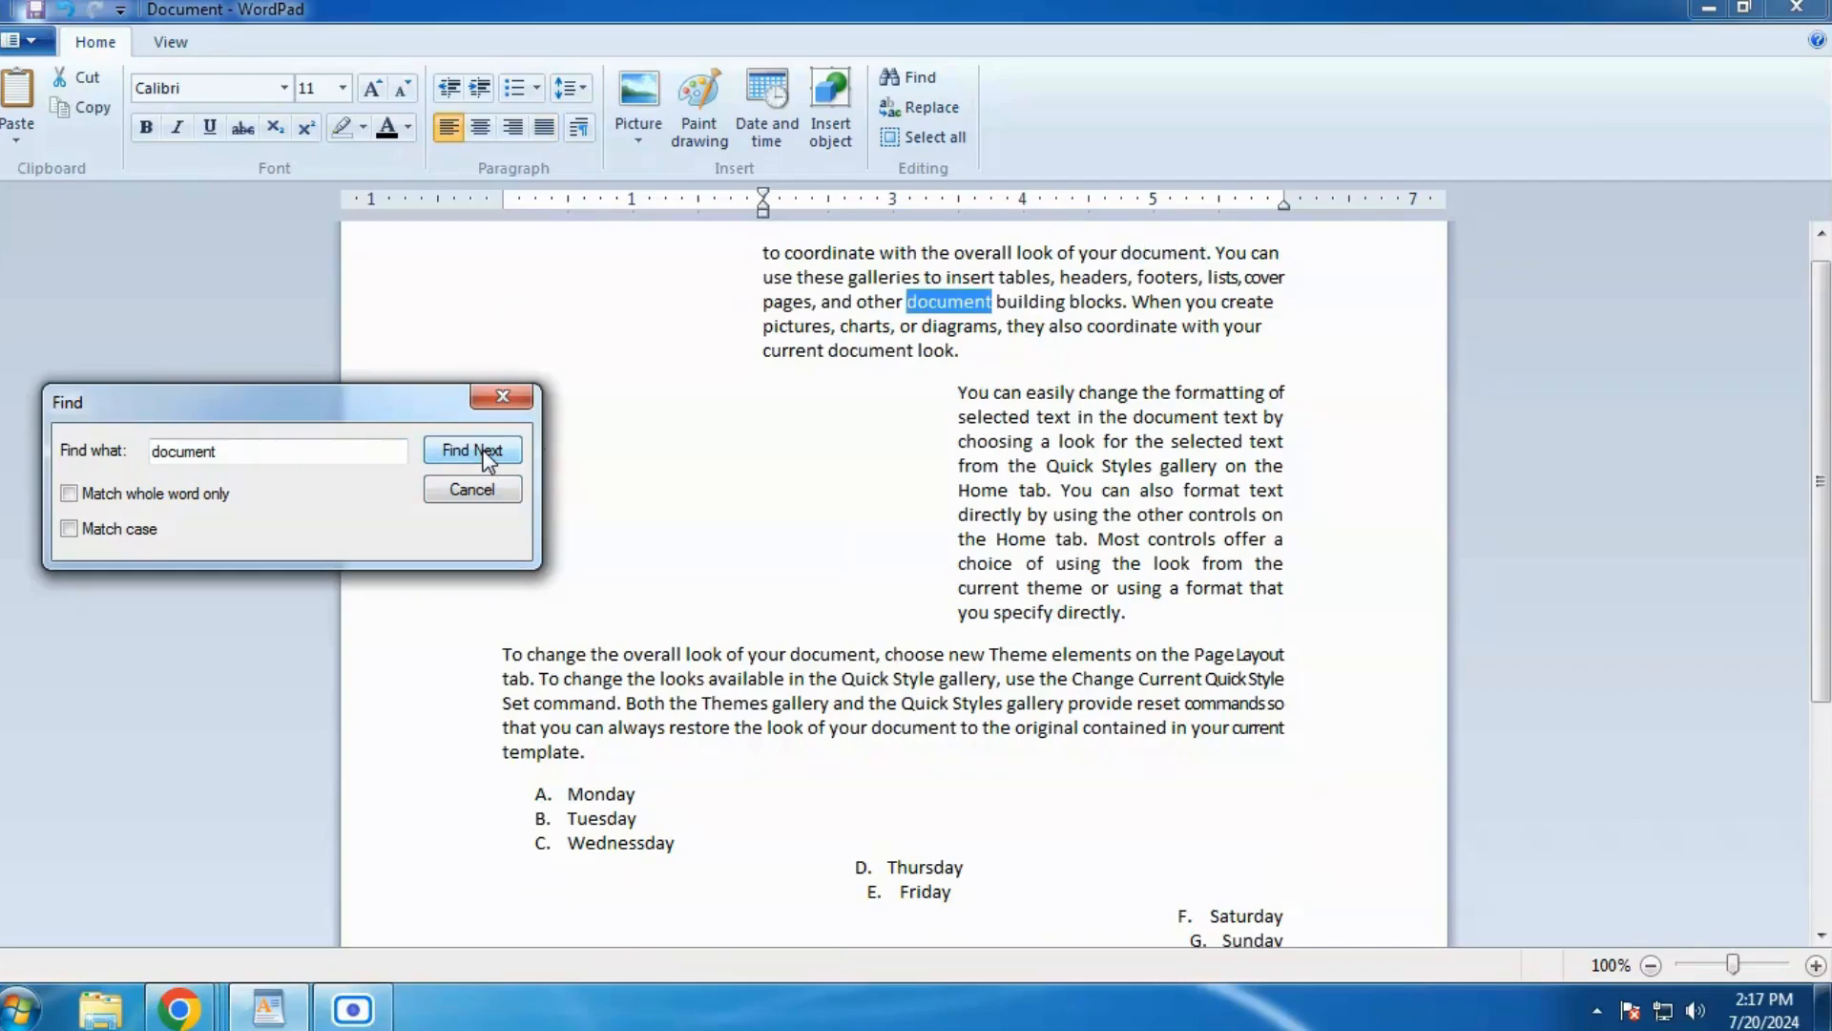
left_click(472, 449)
left_click(471, 449)
left_click(485, 455)
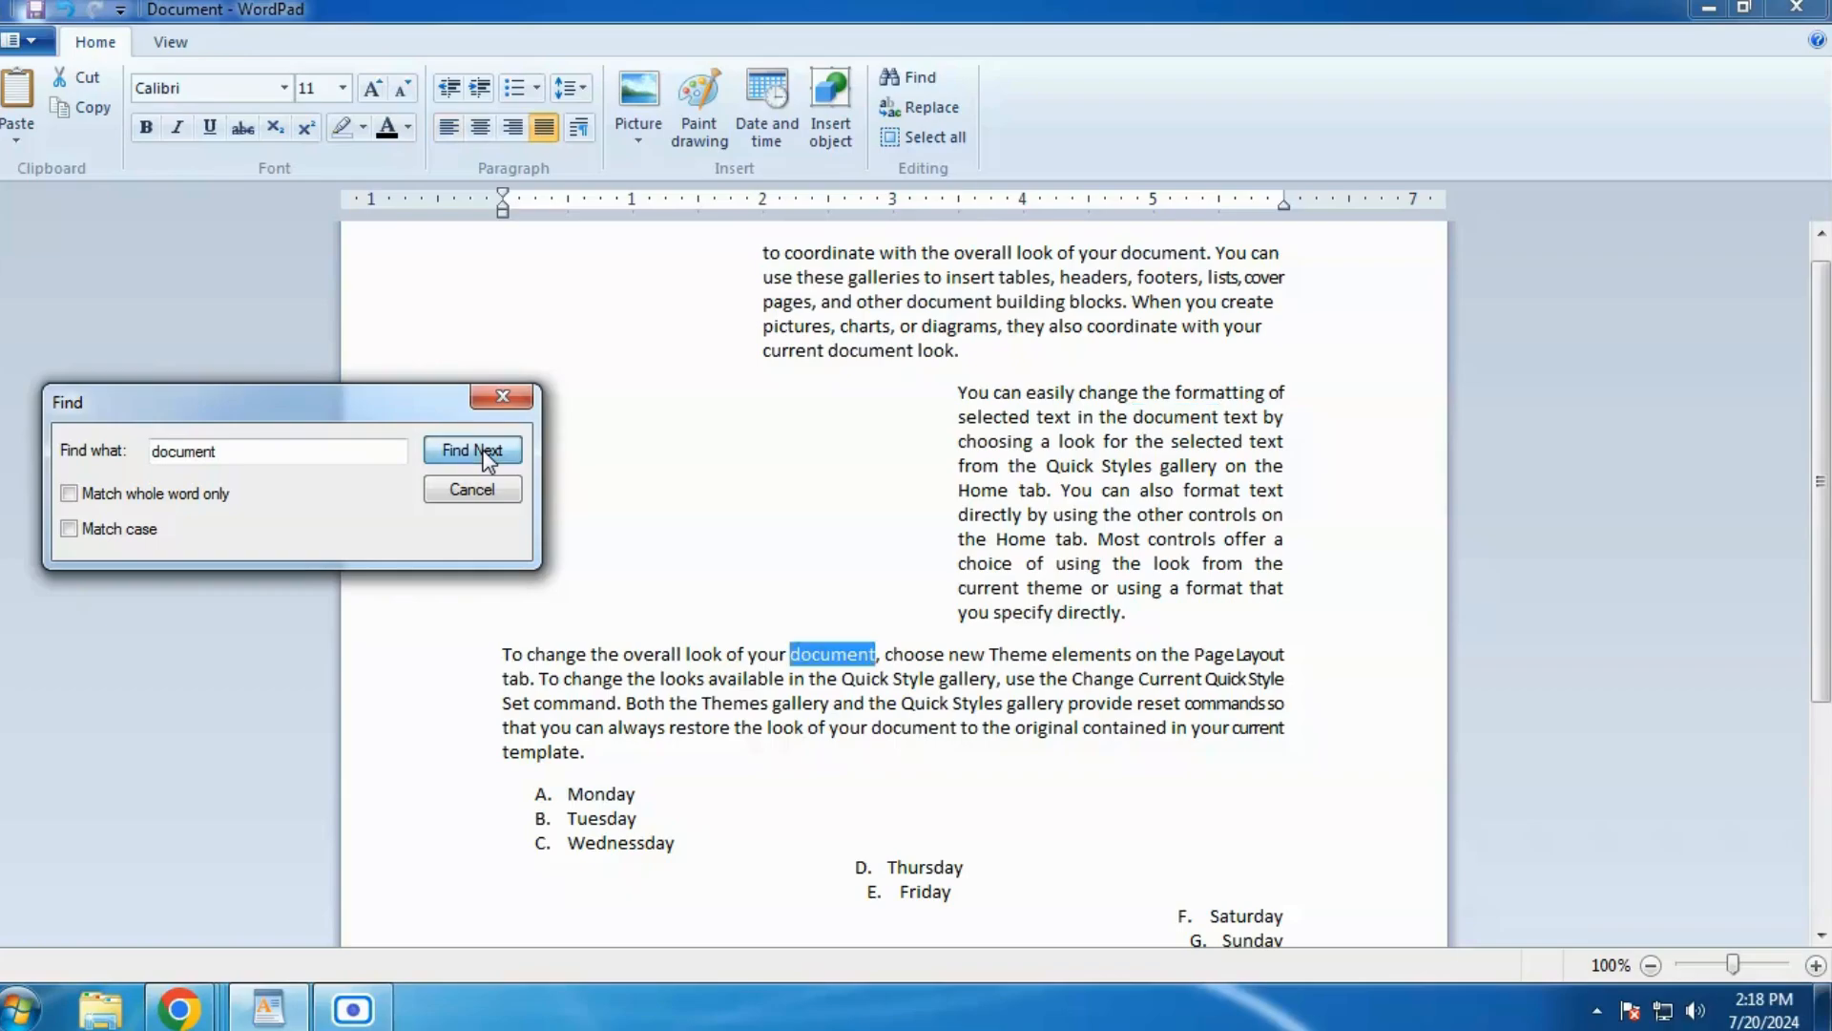
left_click(486, 455)
left_click(485, 455)
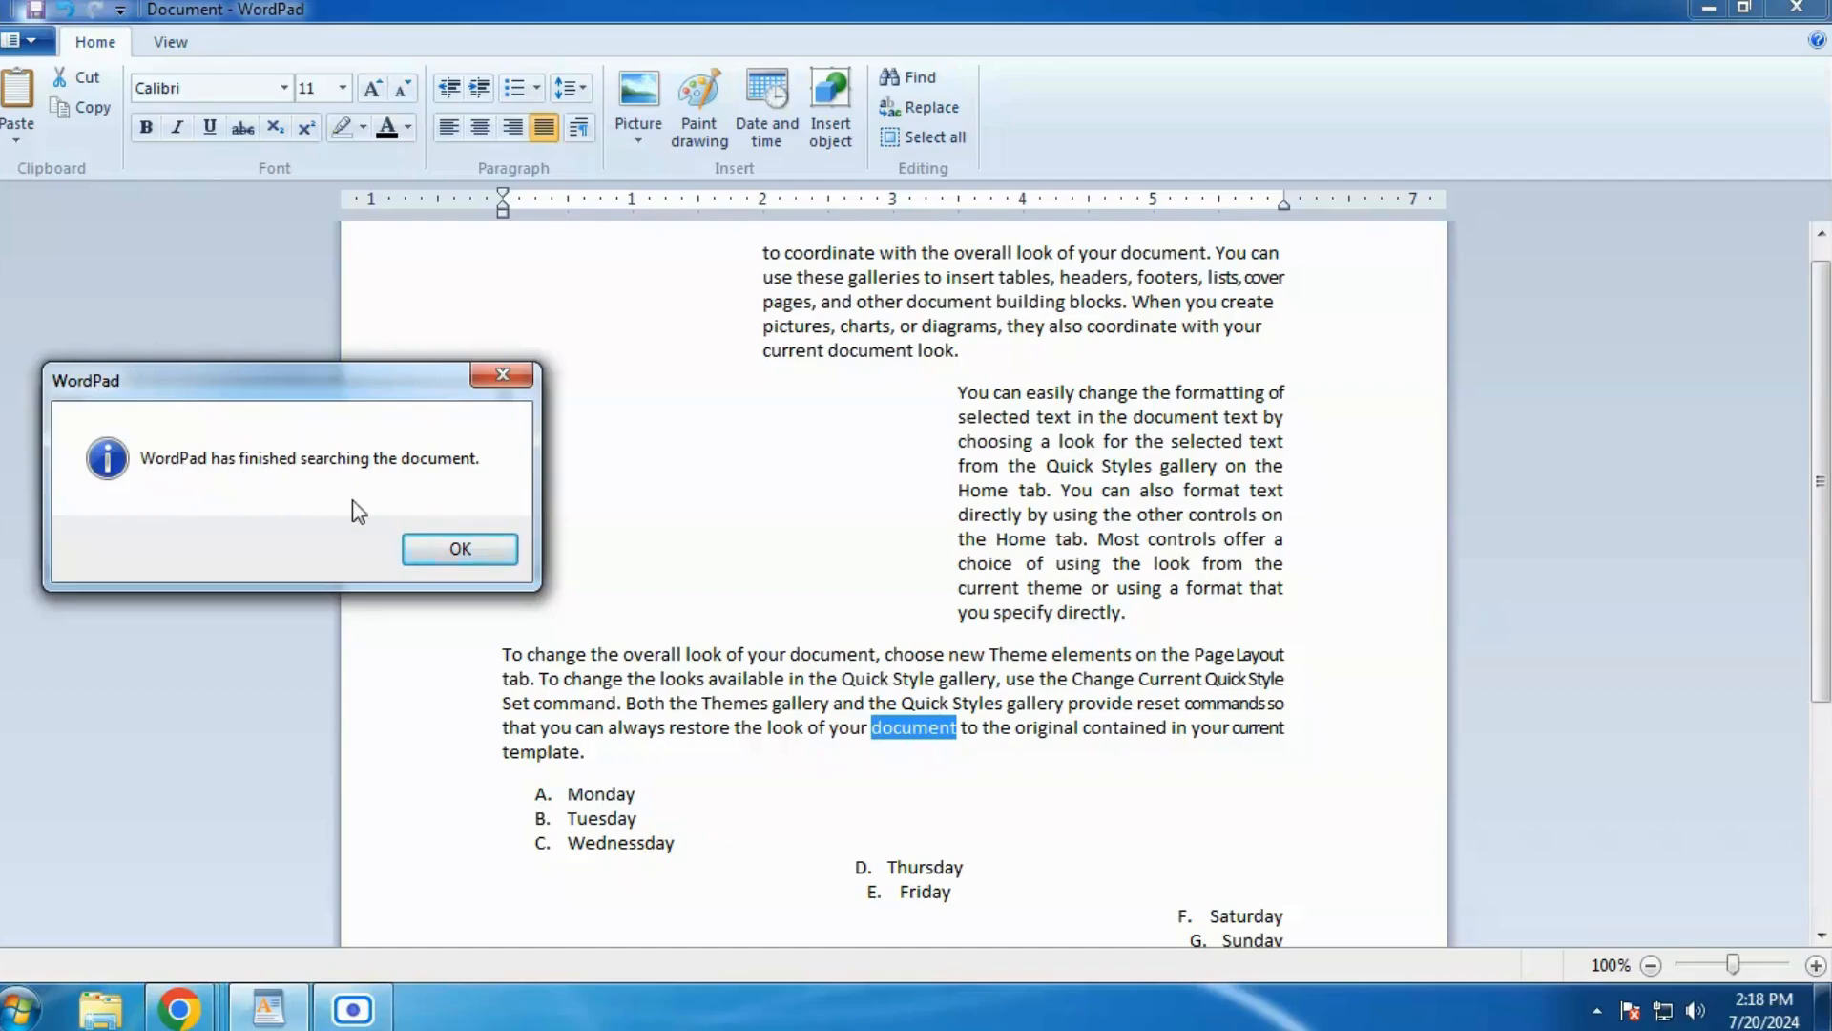
left_click(464, 552)
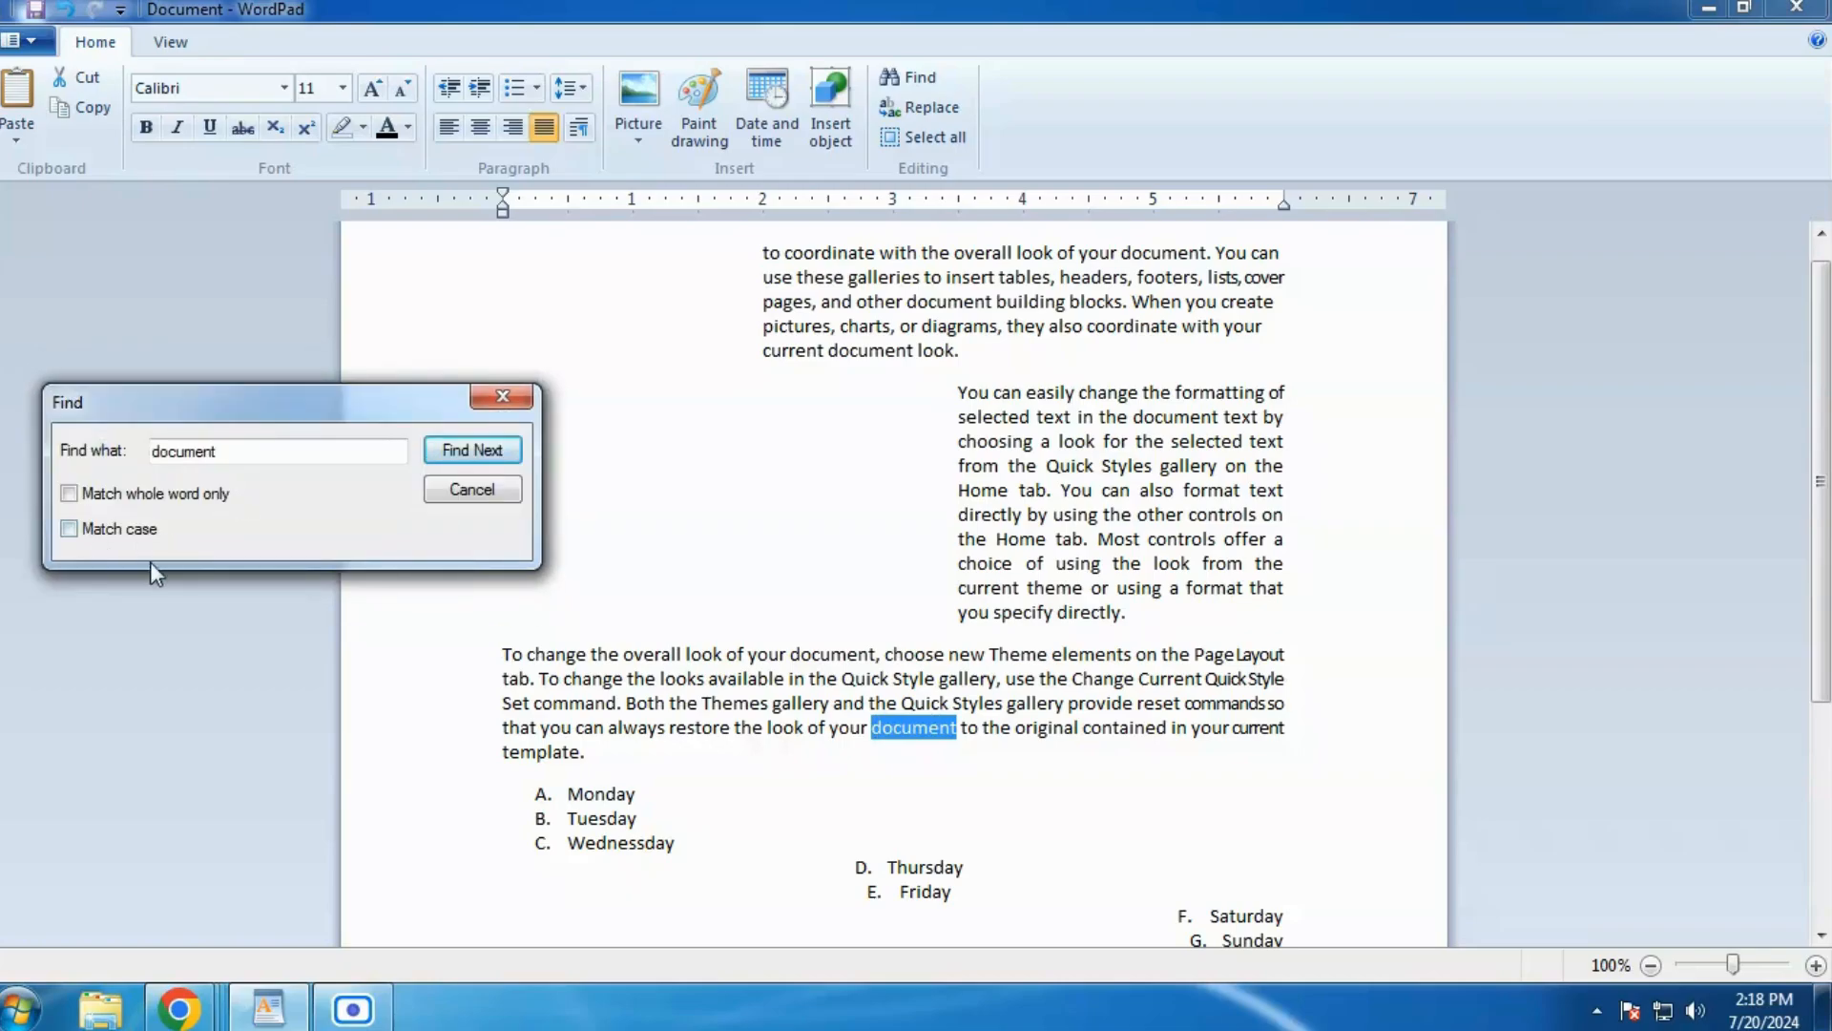
Step: Turn on case matching and search for the capitalised word "Document", dismissing the end-of-search notice
left_click(153, 452)
left_click(82, 530)
left_click_drag(233, 447, 149, 452)
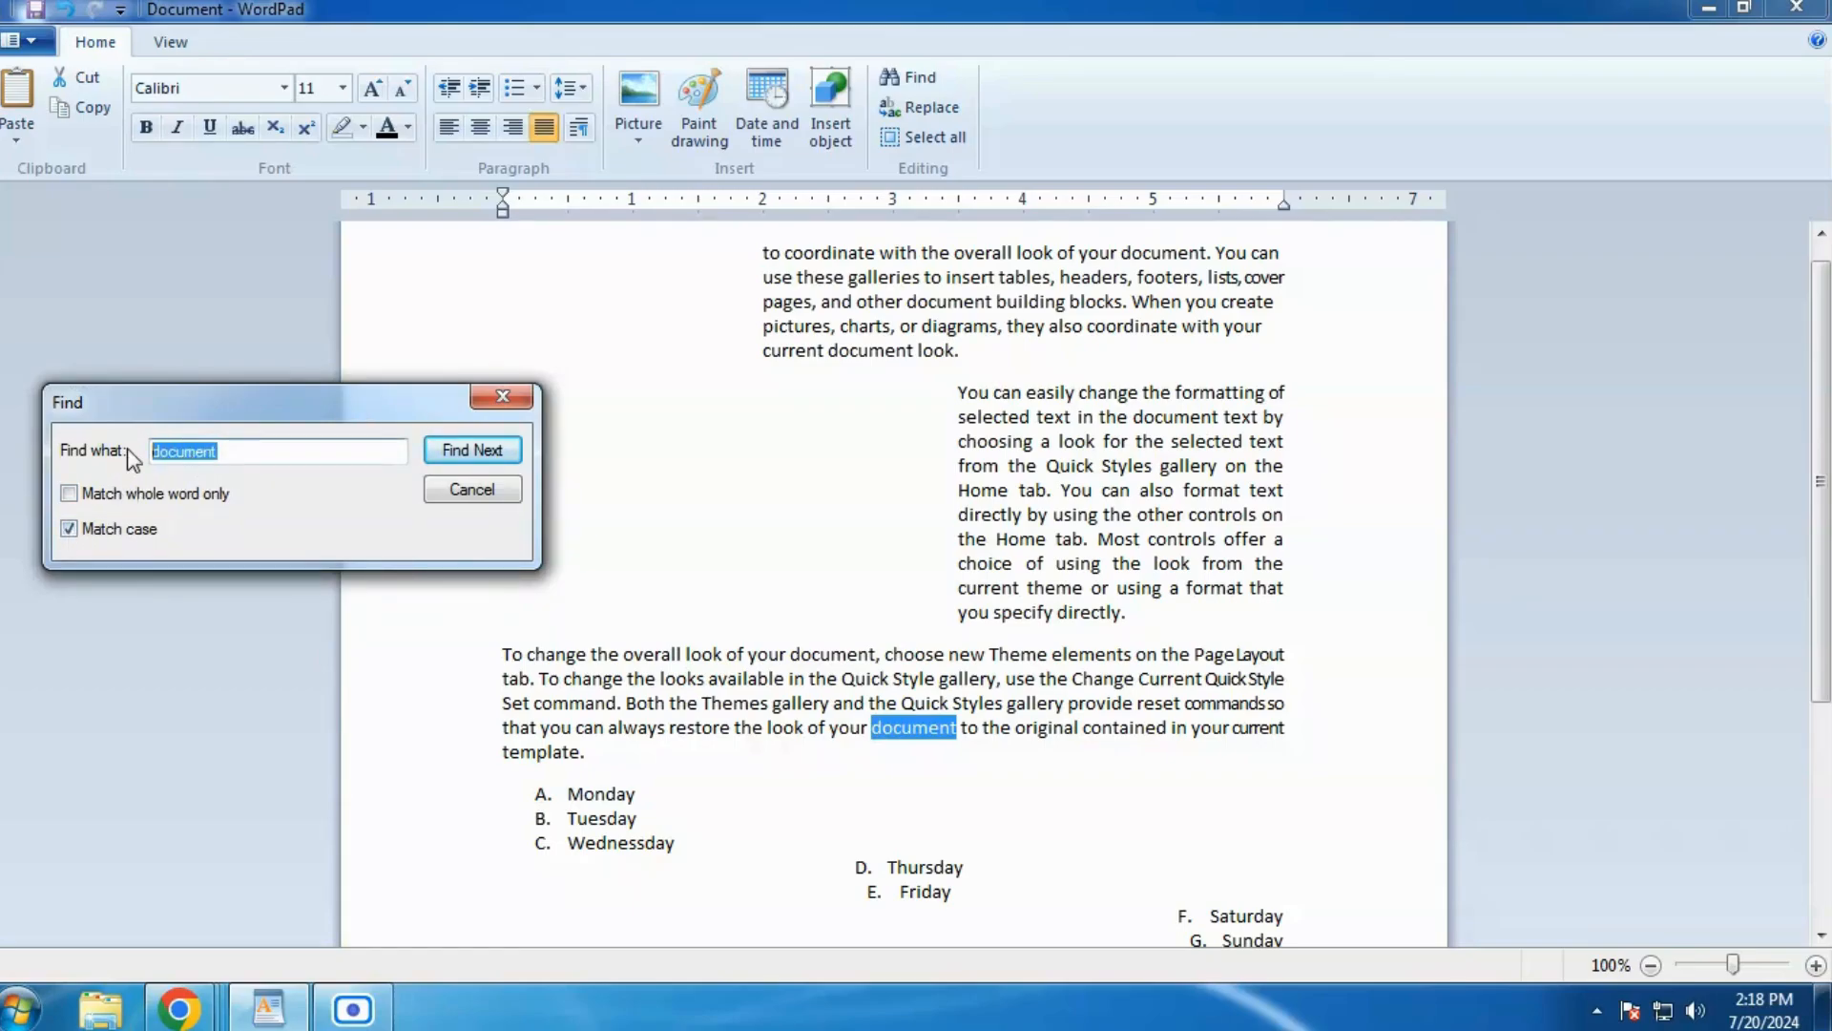
left_click(156, 452)
key("Delete")
type("D")
left_click(484, 435)
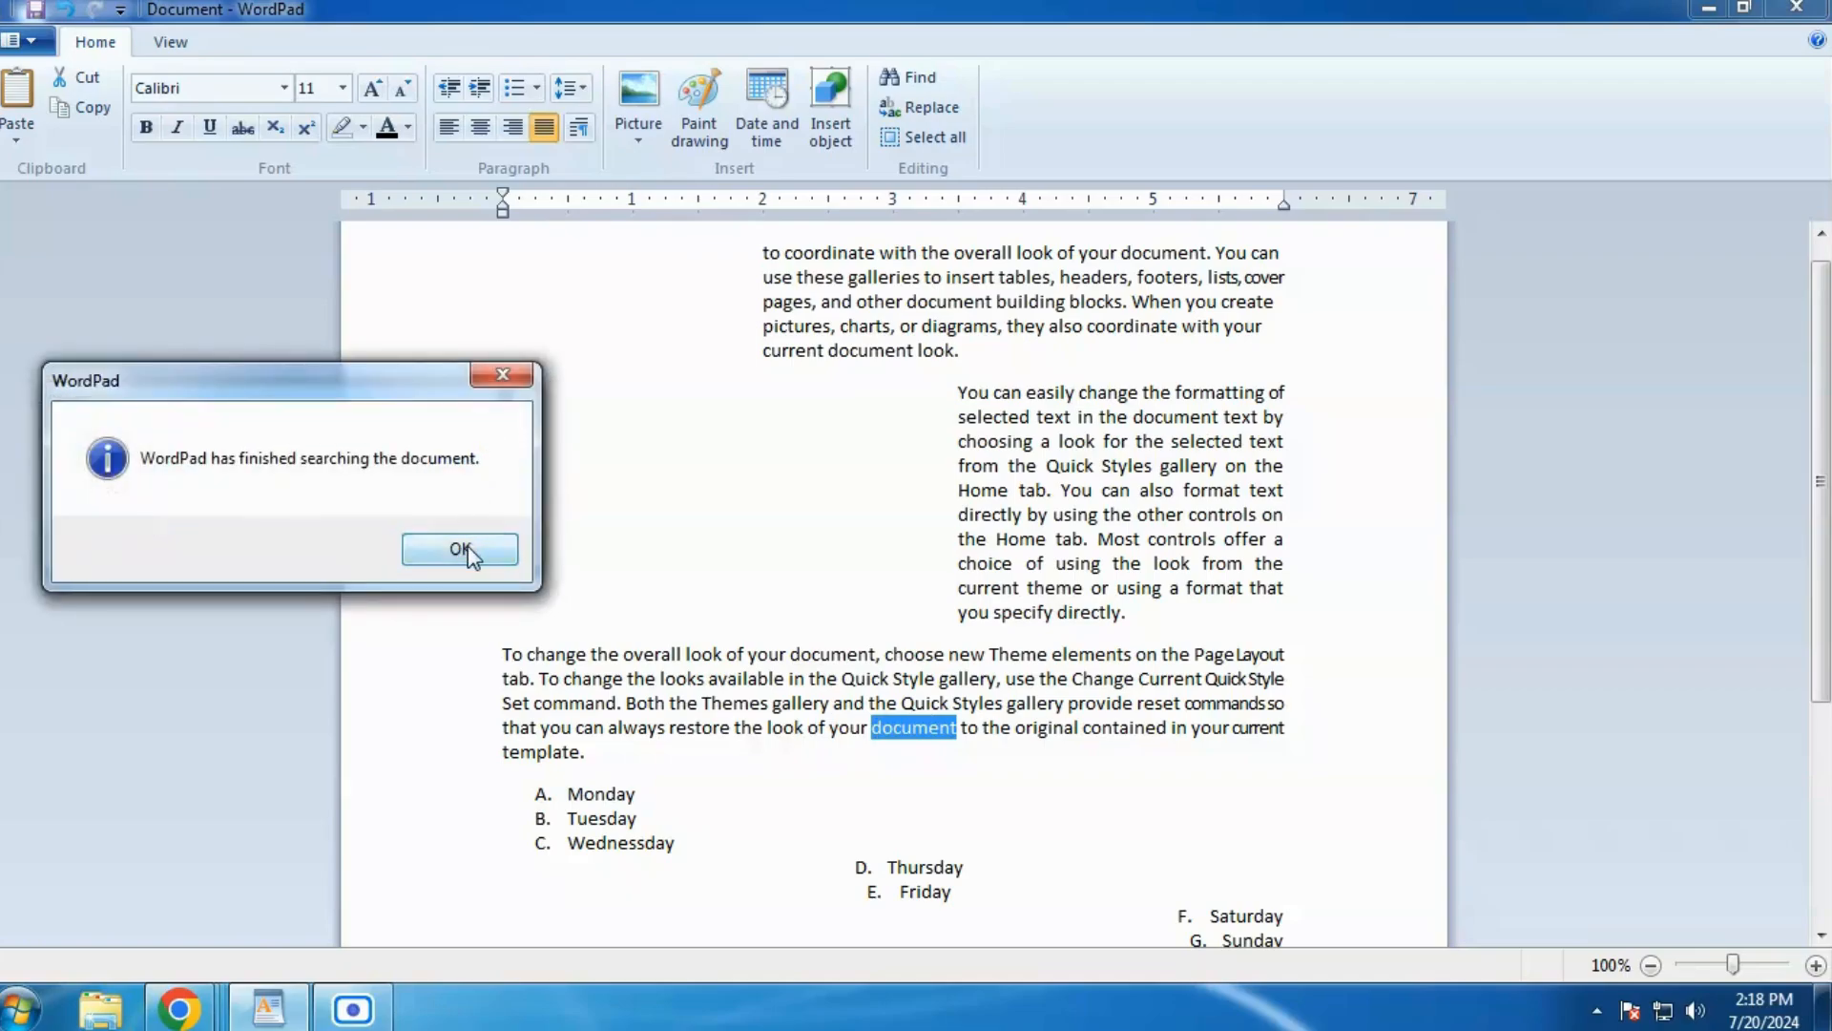
left_click(462, 548)
Step: Change the search word back to lowercase "document" and step through its case-matched occurrences until the search ends
left_click_drag(250, 457, 153, 458)
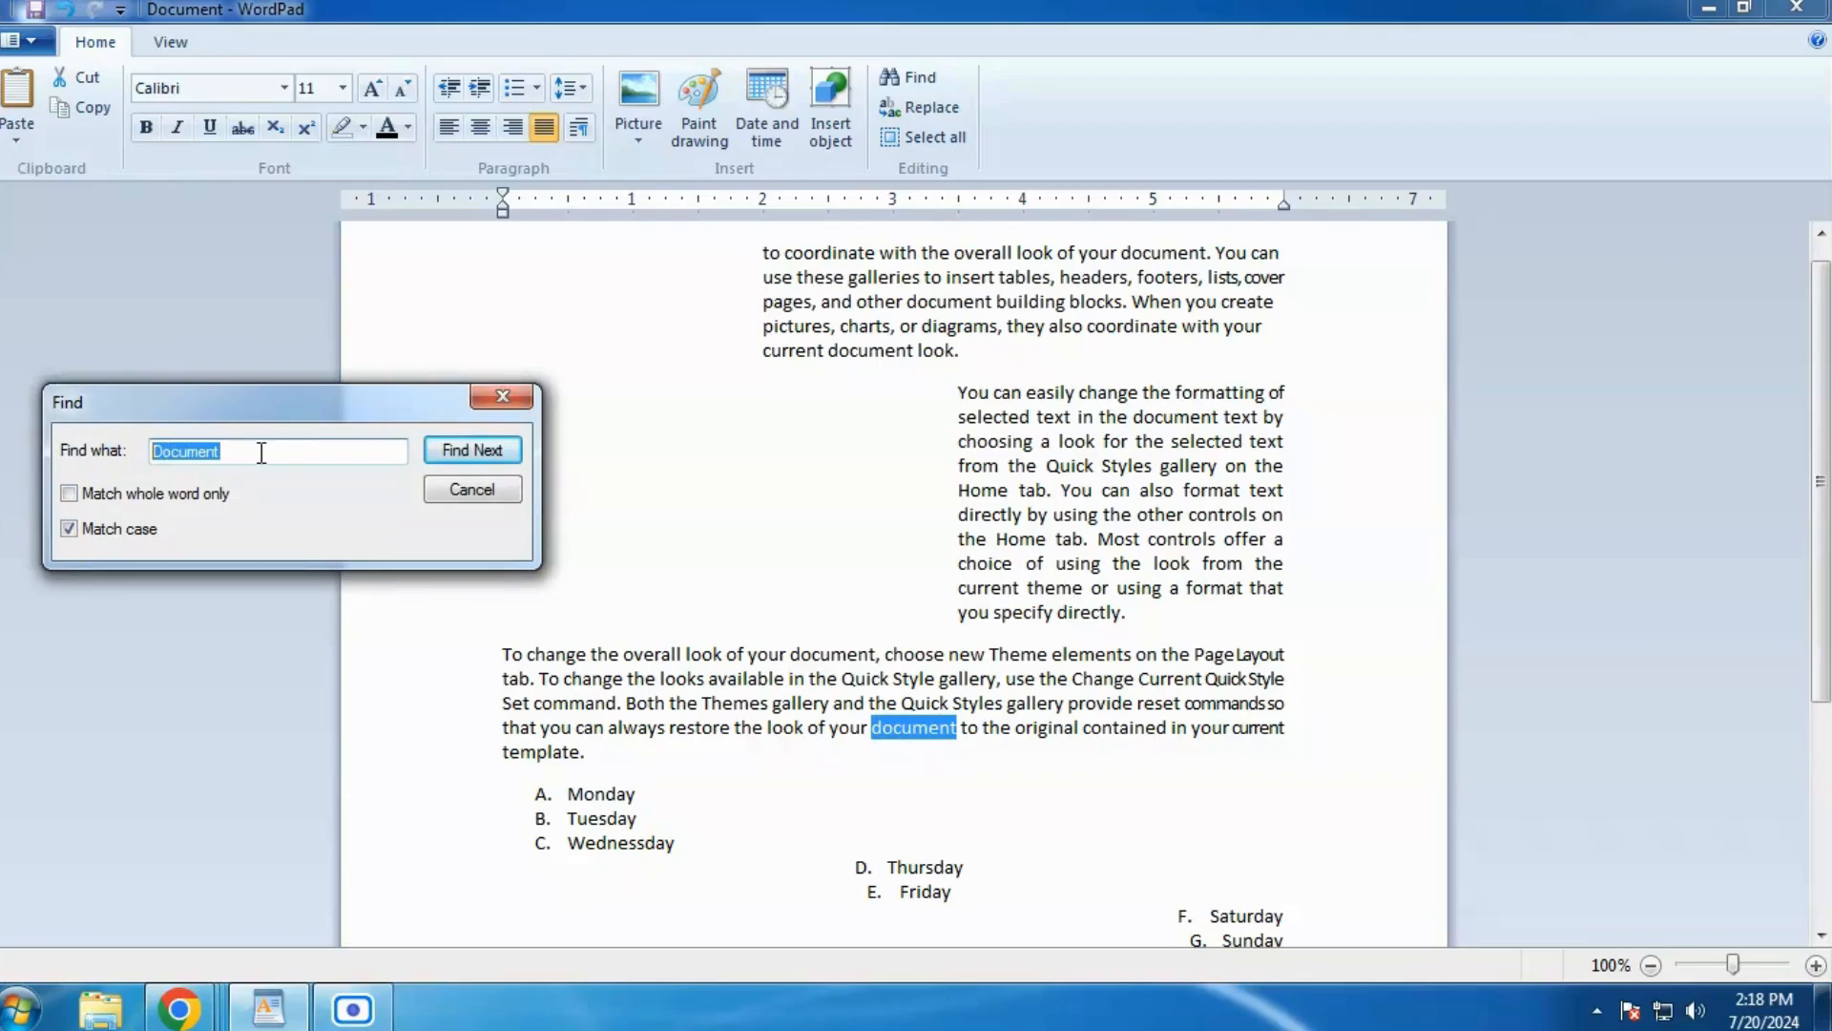
left_click(167, 457)
key("BackSpace")
type("d")
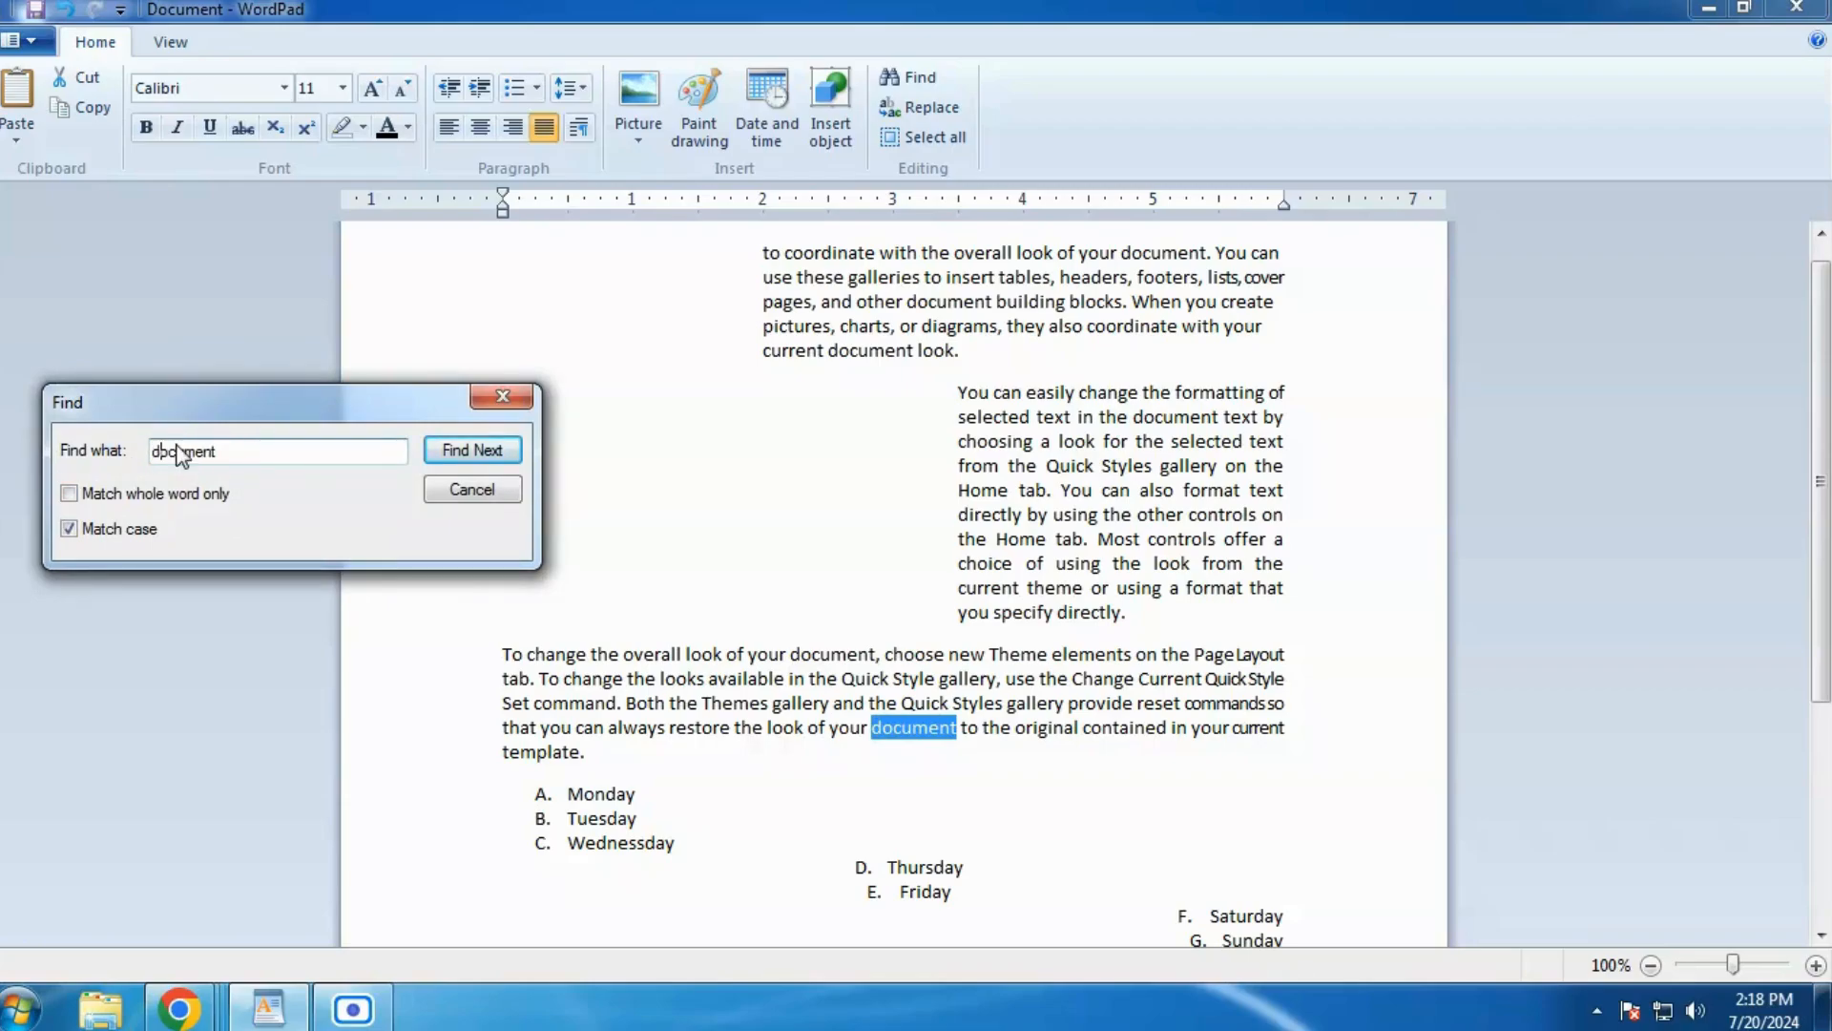
left_click(435, 460)
left_click(436, 460)
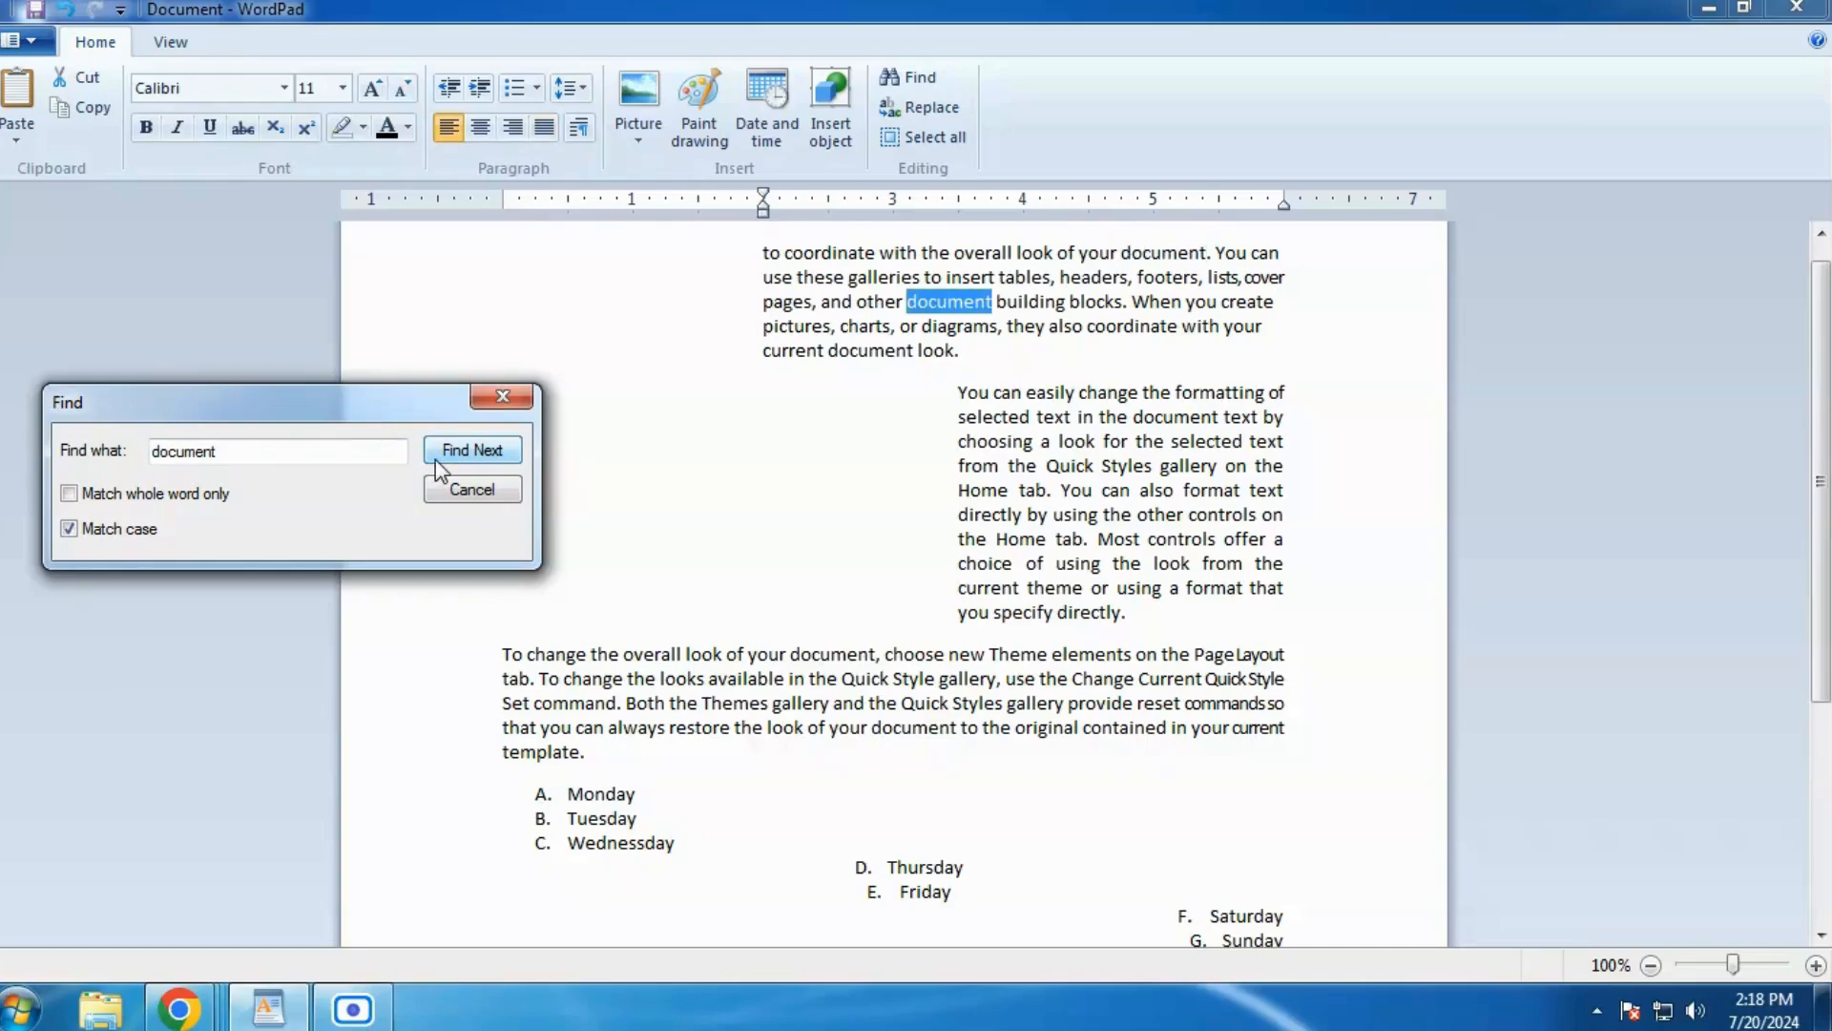
left_click(435, 460)
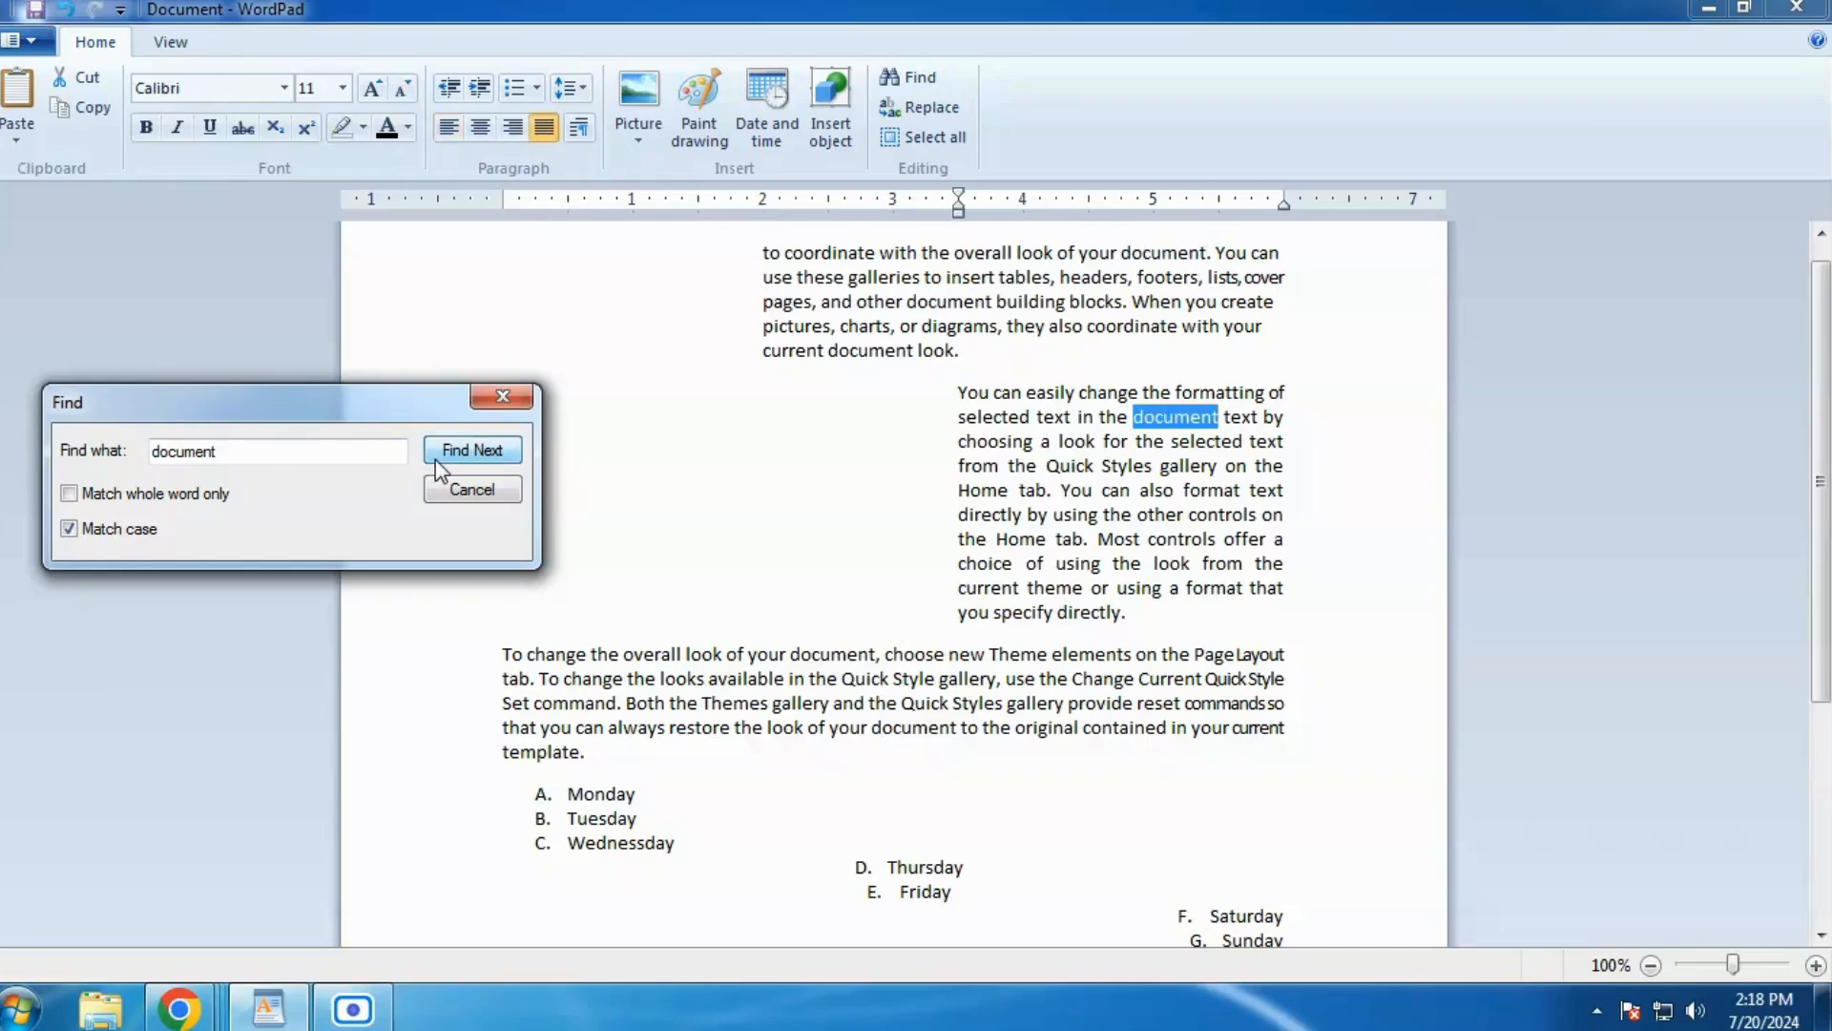
left_click(435, 460)
left_click(435, 460)
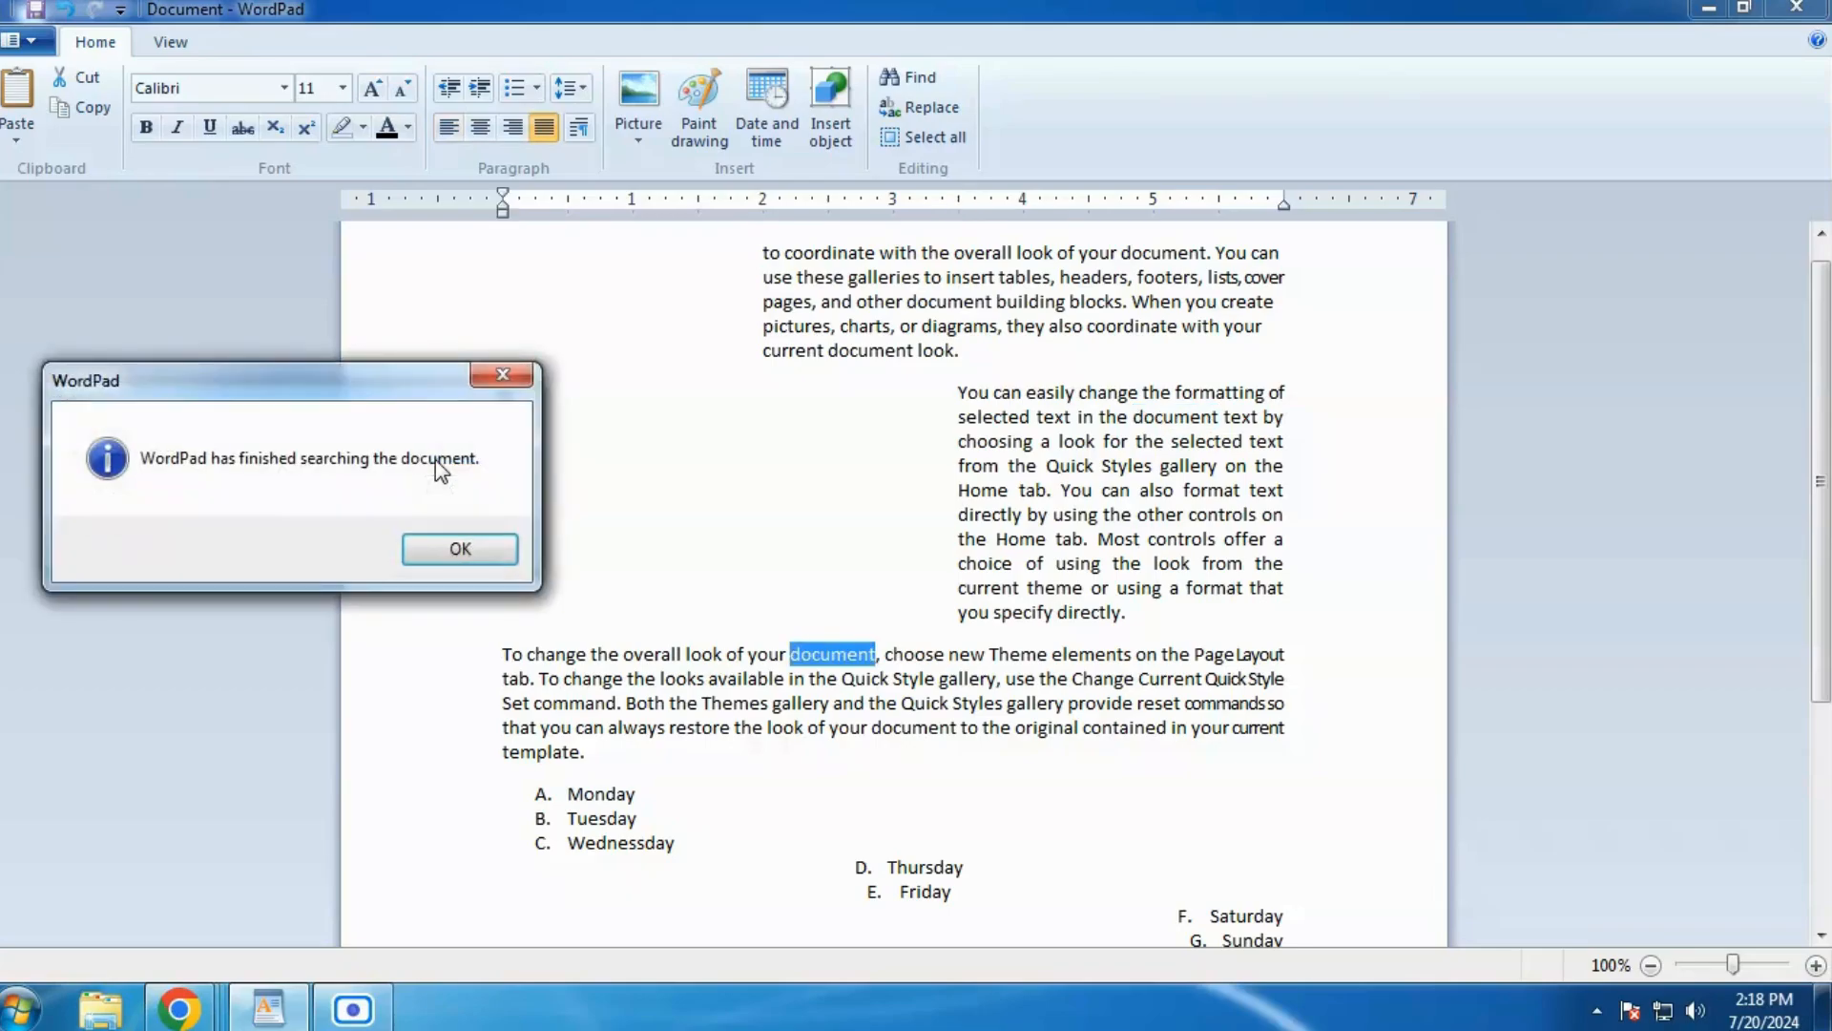
left_click(467, 544)
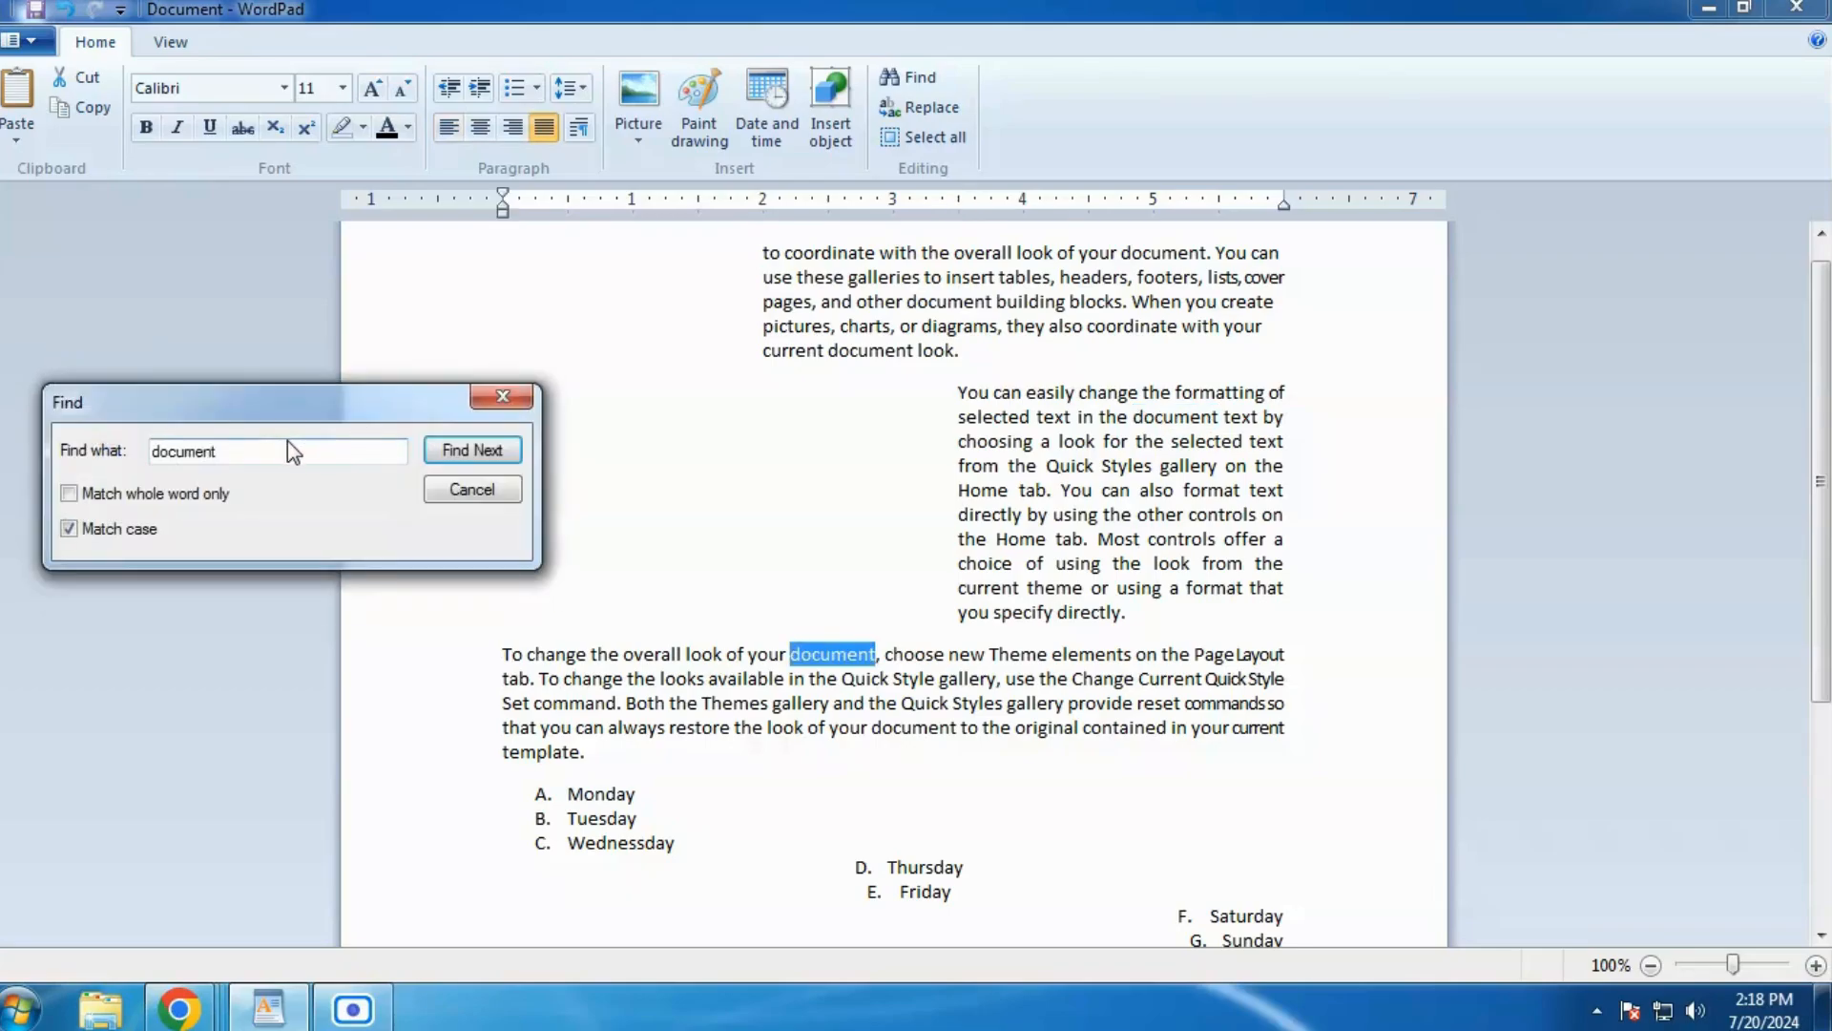
Step: Search for "you" with case matching on and step through several occurrences, including those inside longer words
double_click(236, 449)
type("you")
left_click(978, 387)
left_click(435, 454)
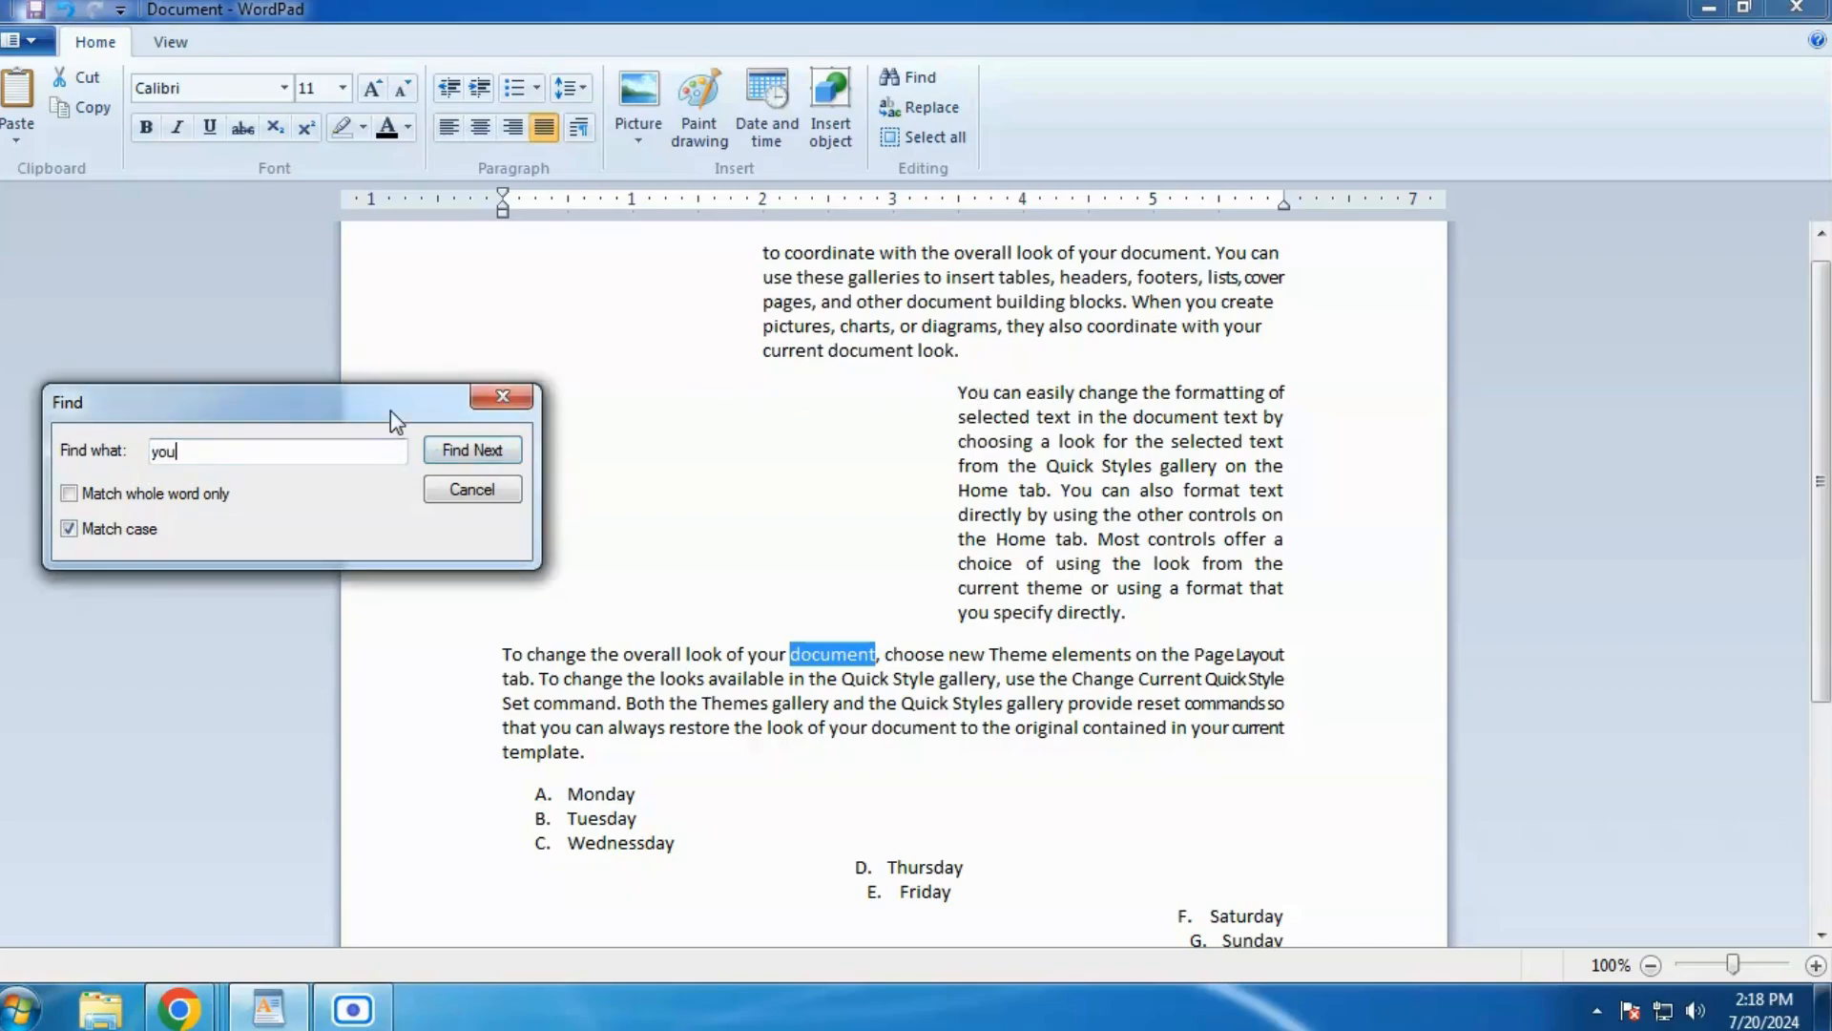
left_click(474, 453)
left_click(473, 452)
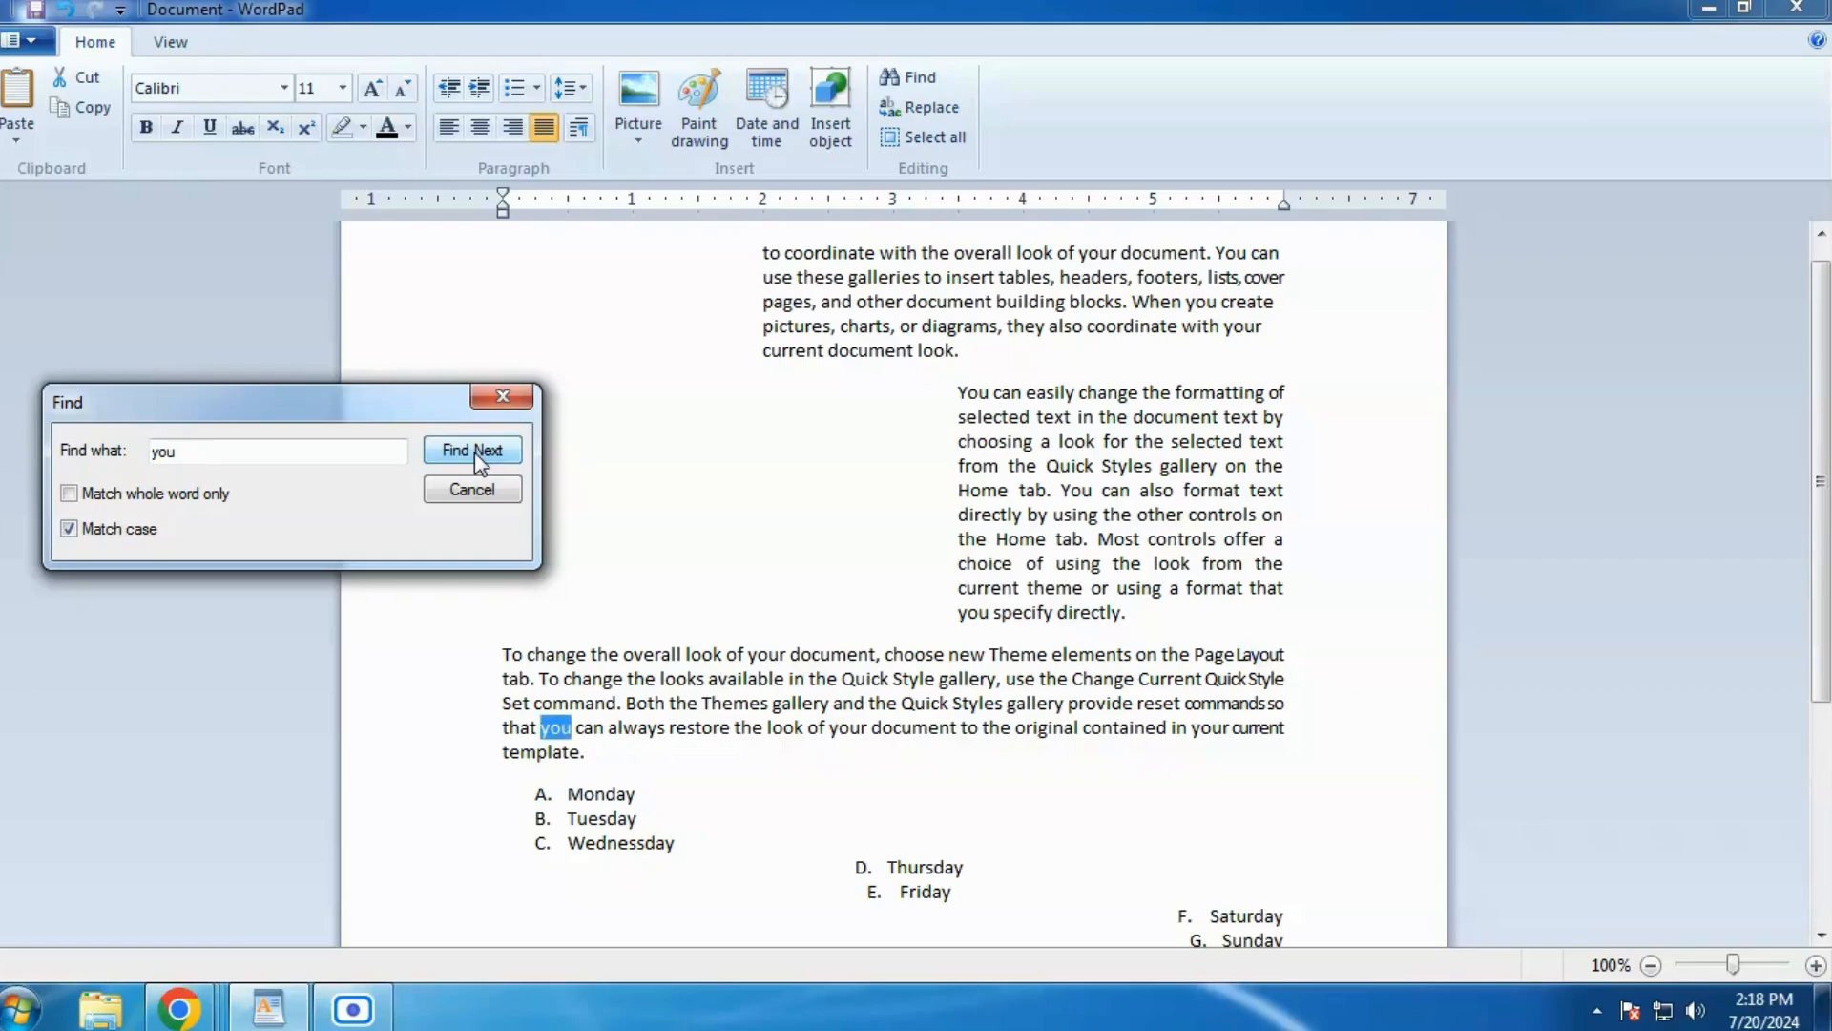
left_click(473, 452)
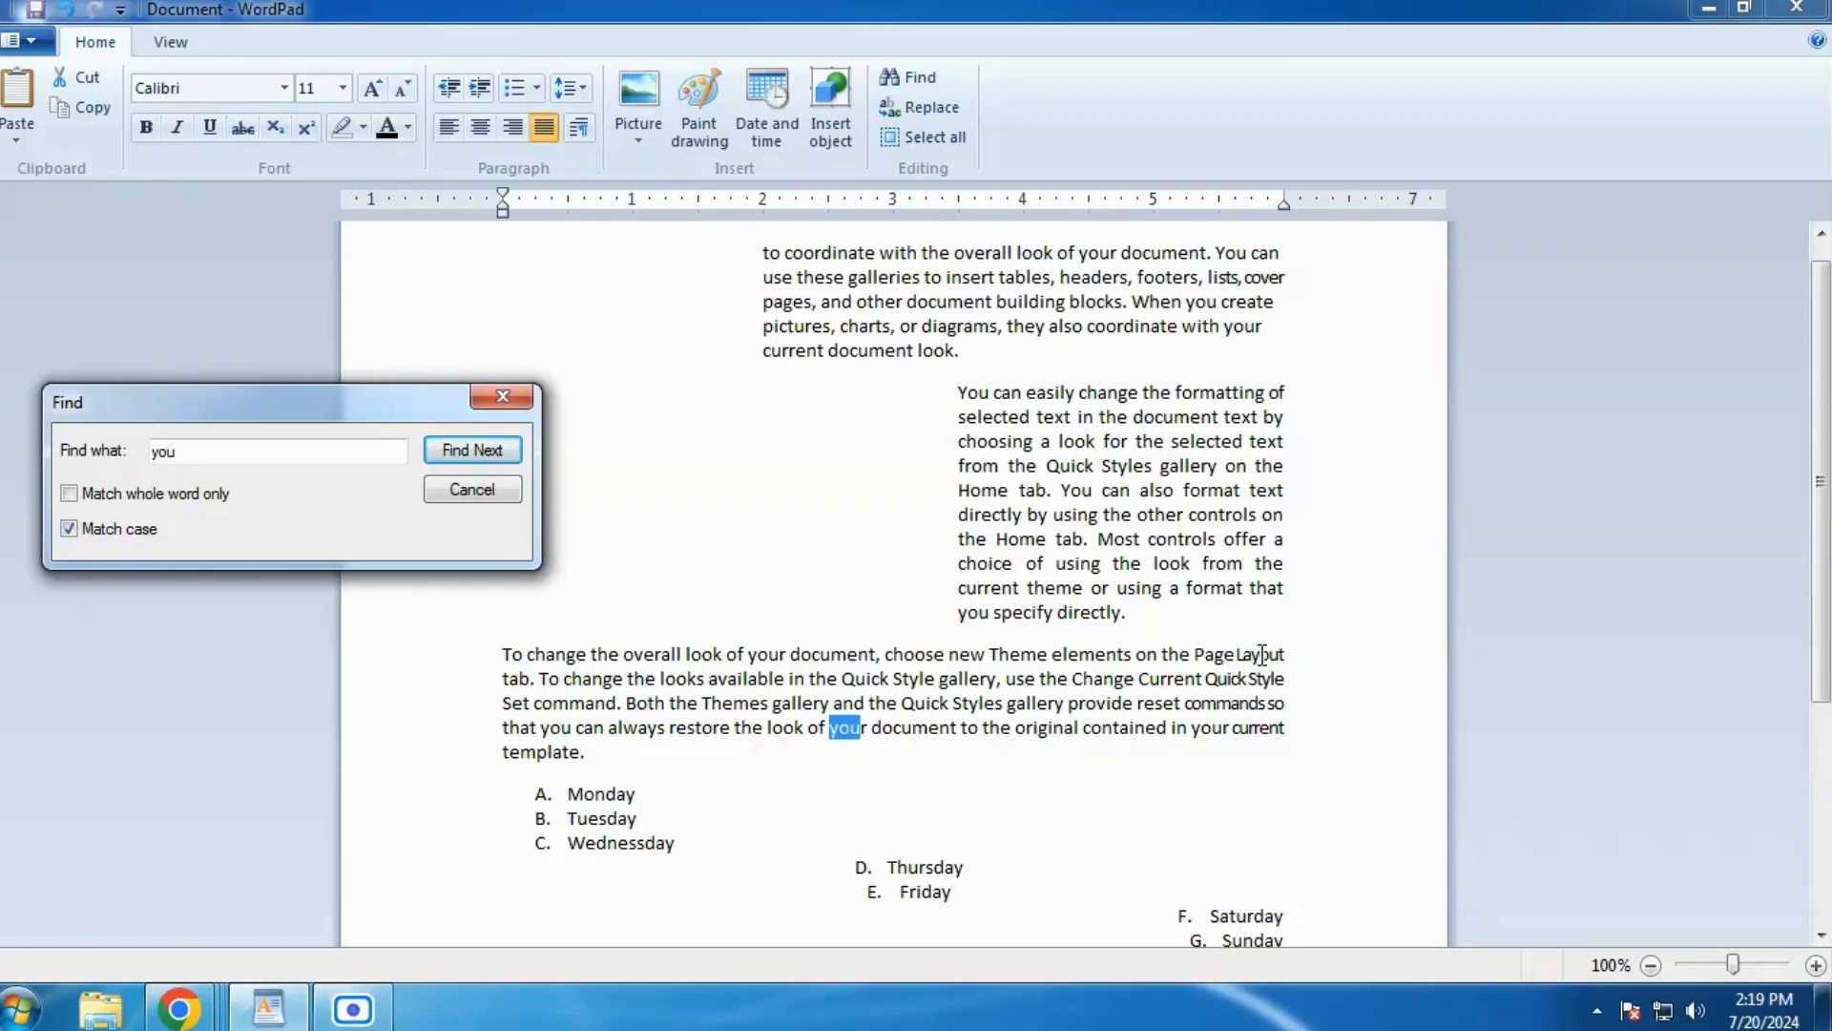
Step: Restrict the search to whole words, step through every occurrence of "you" until the search ends, and close Find
left_click(68, 493)
left_click(461, 455)
left_click(461, 455)
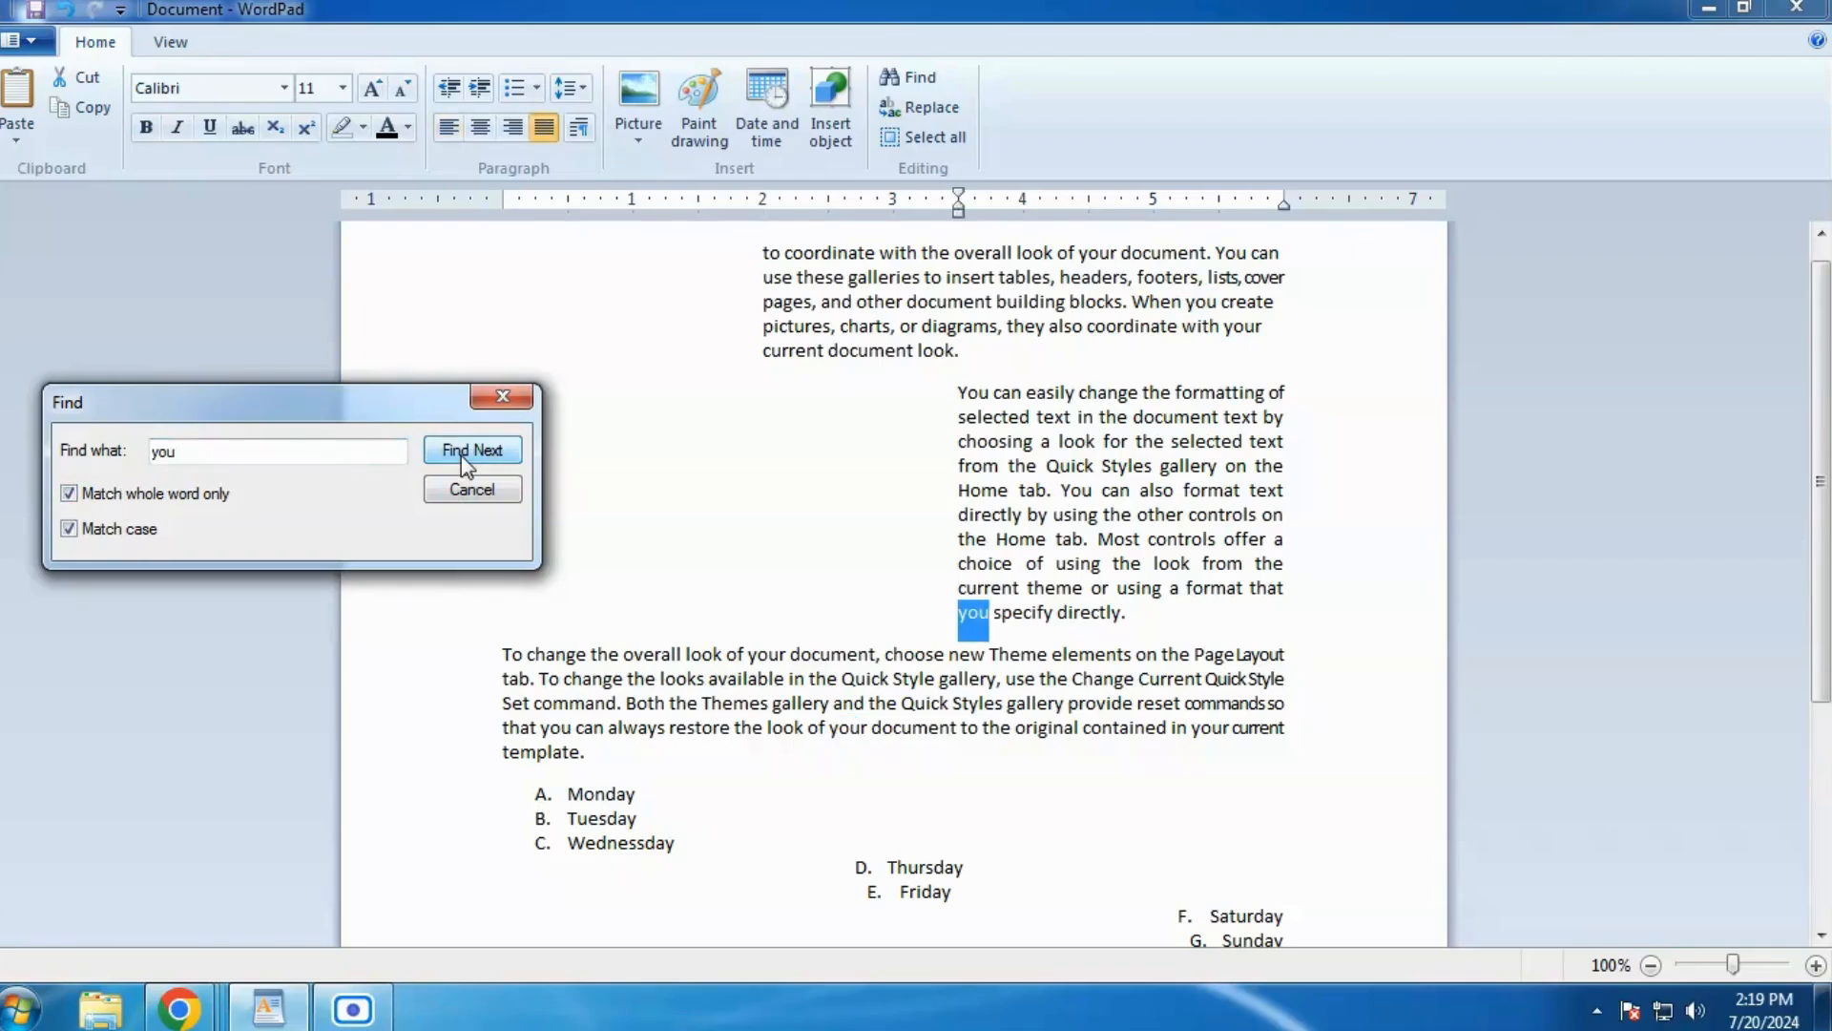
left_click(461, 455)
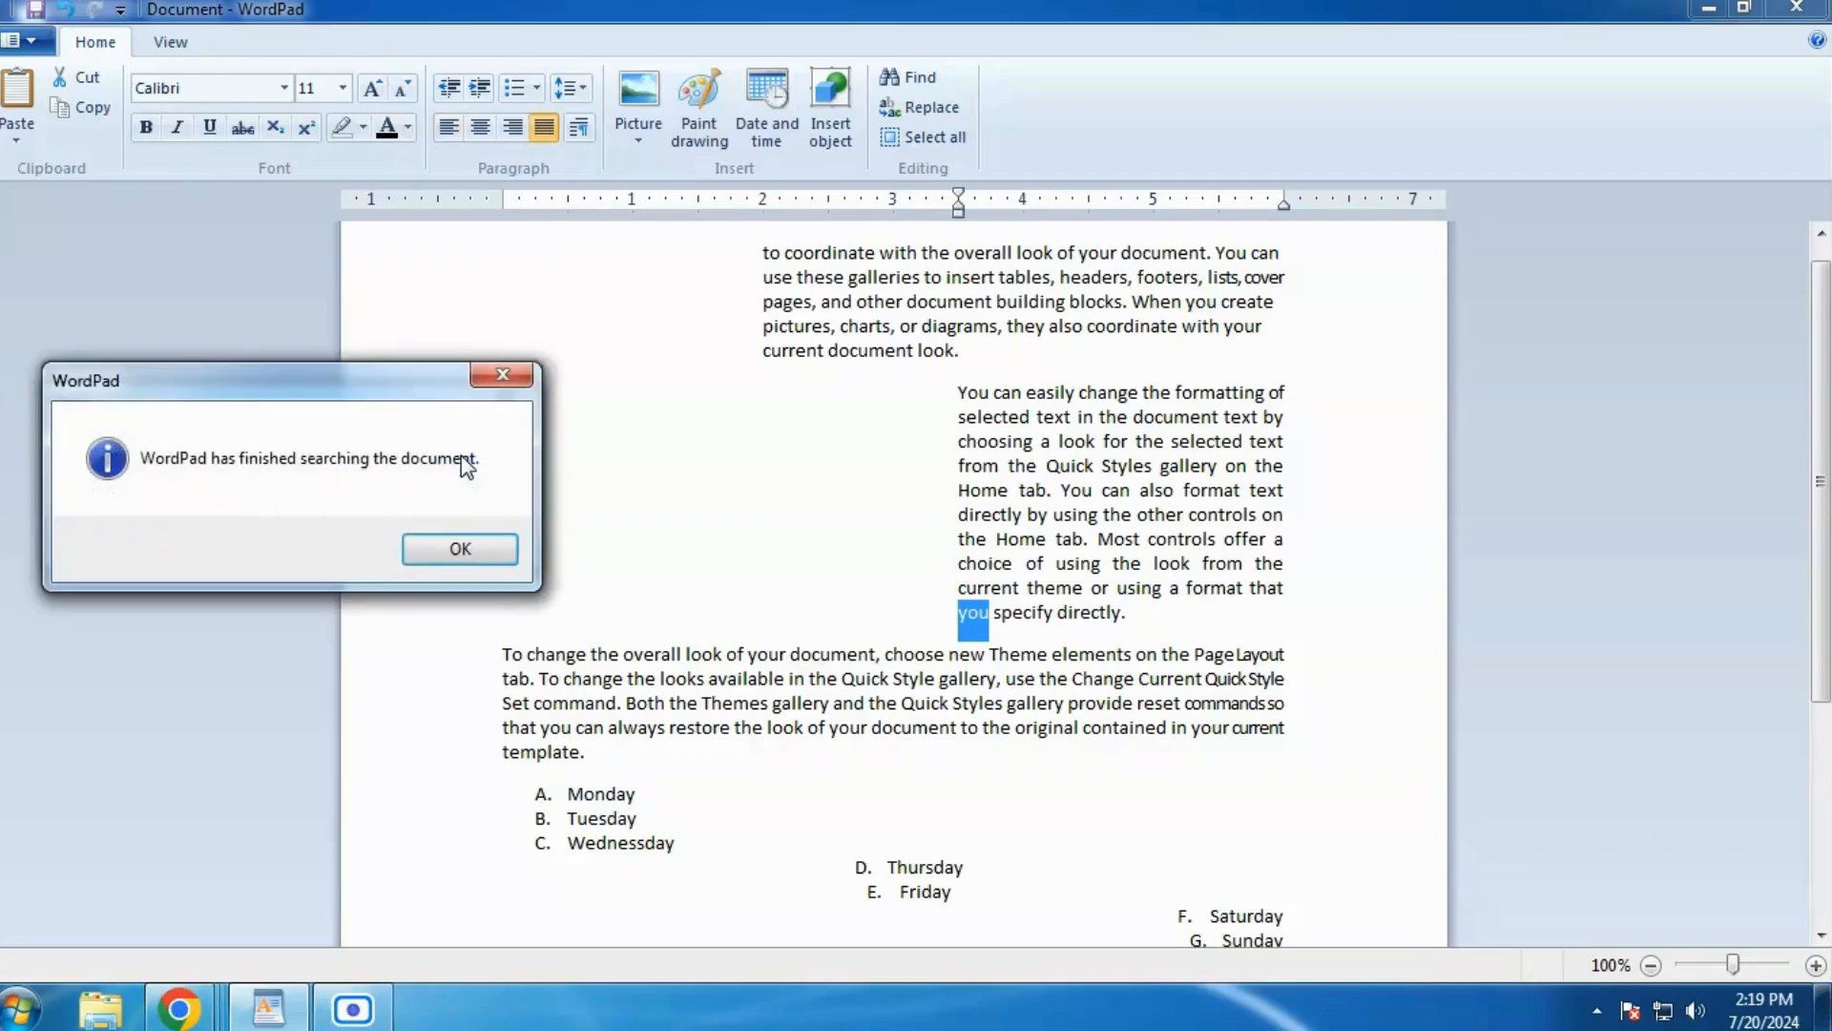
left_click(460, 548)
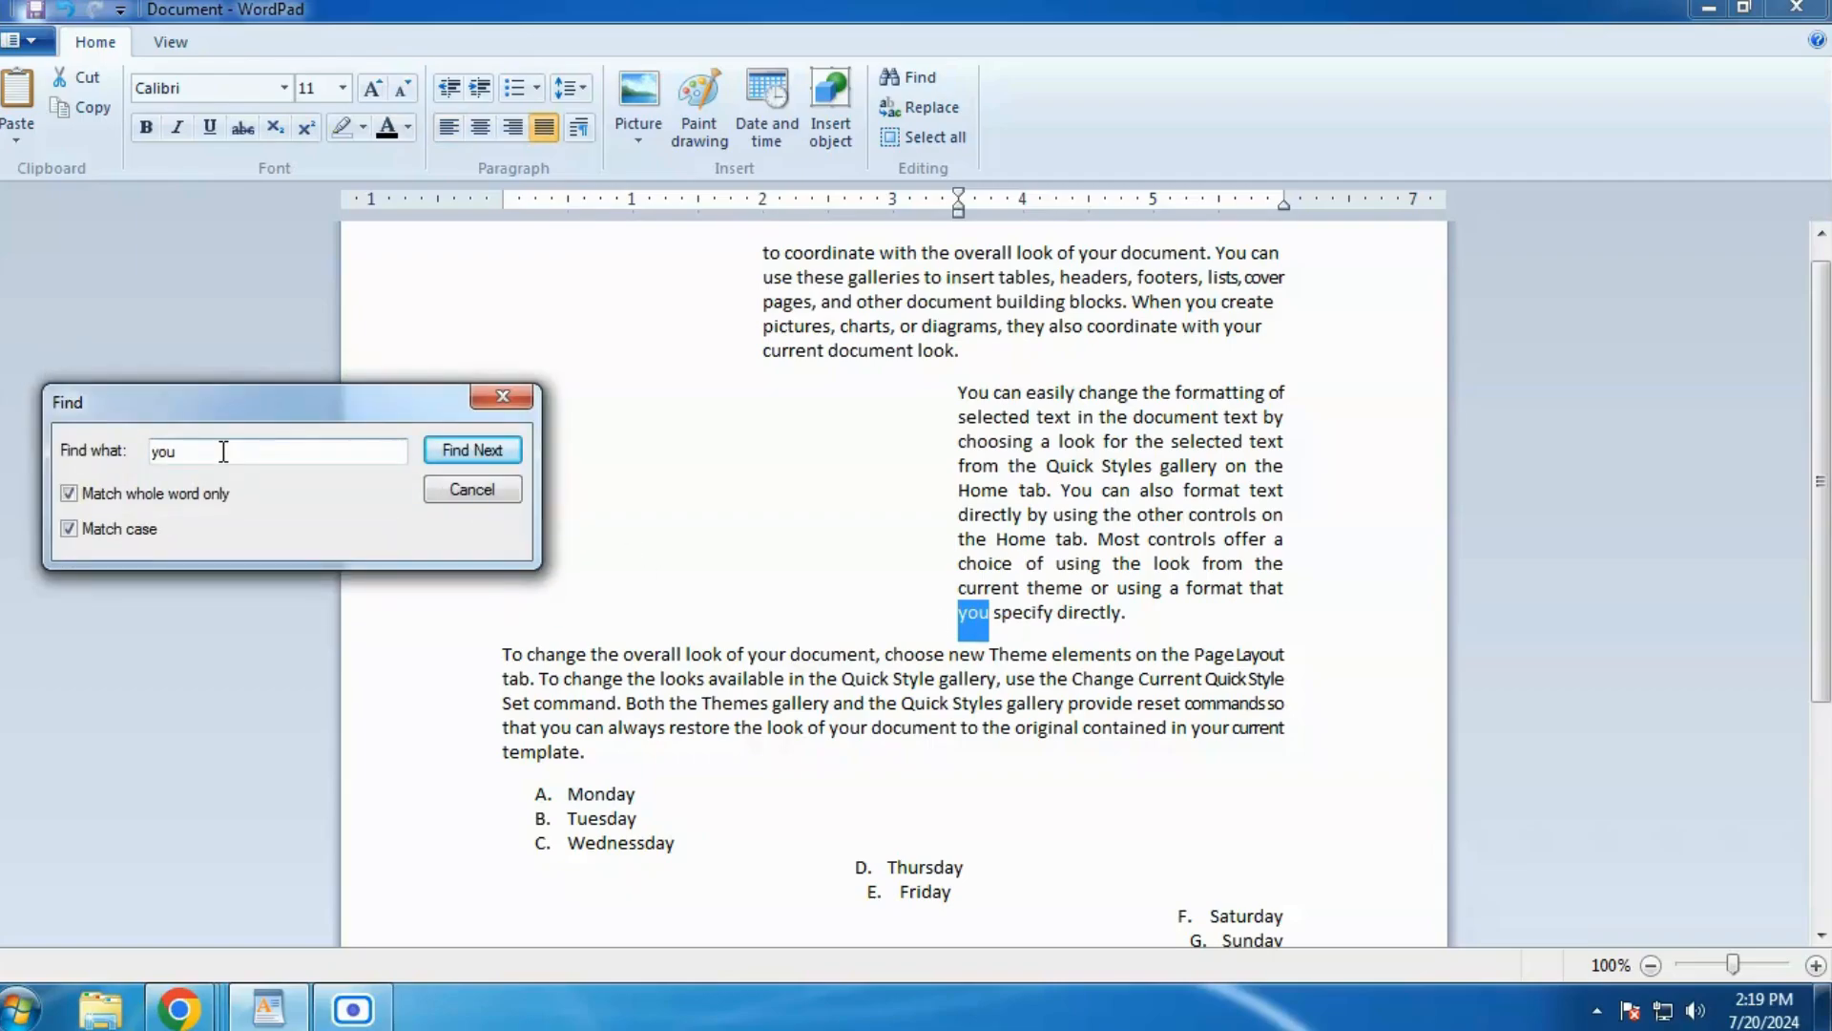
left_click(515, 460)
left_click(515, 460)
left_click(515, 460)
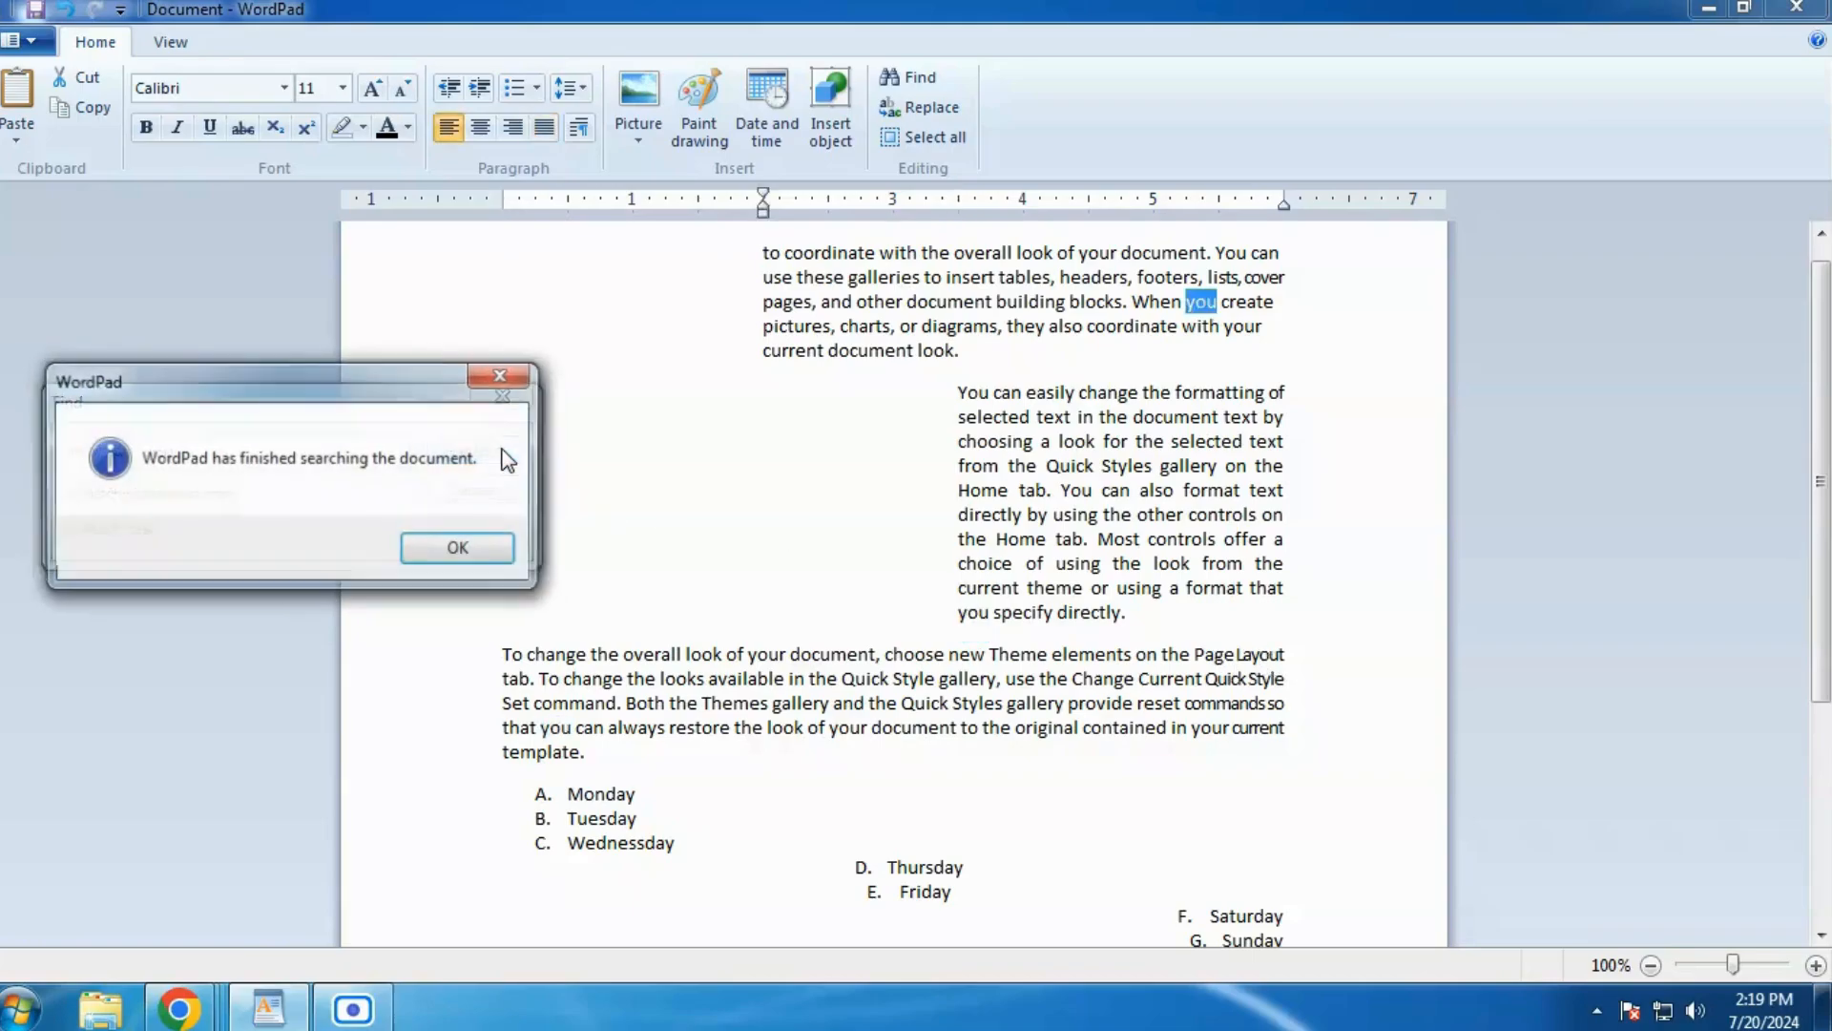
left_click(459, 548)
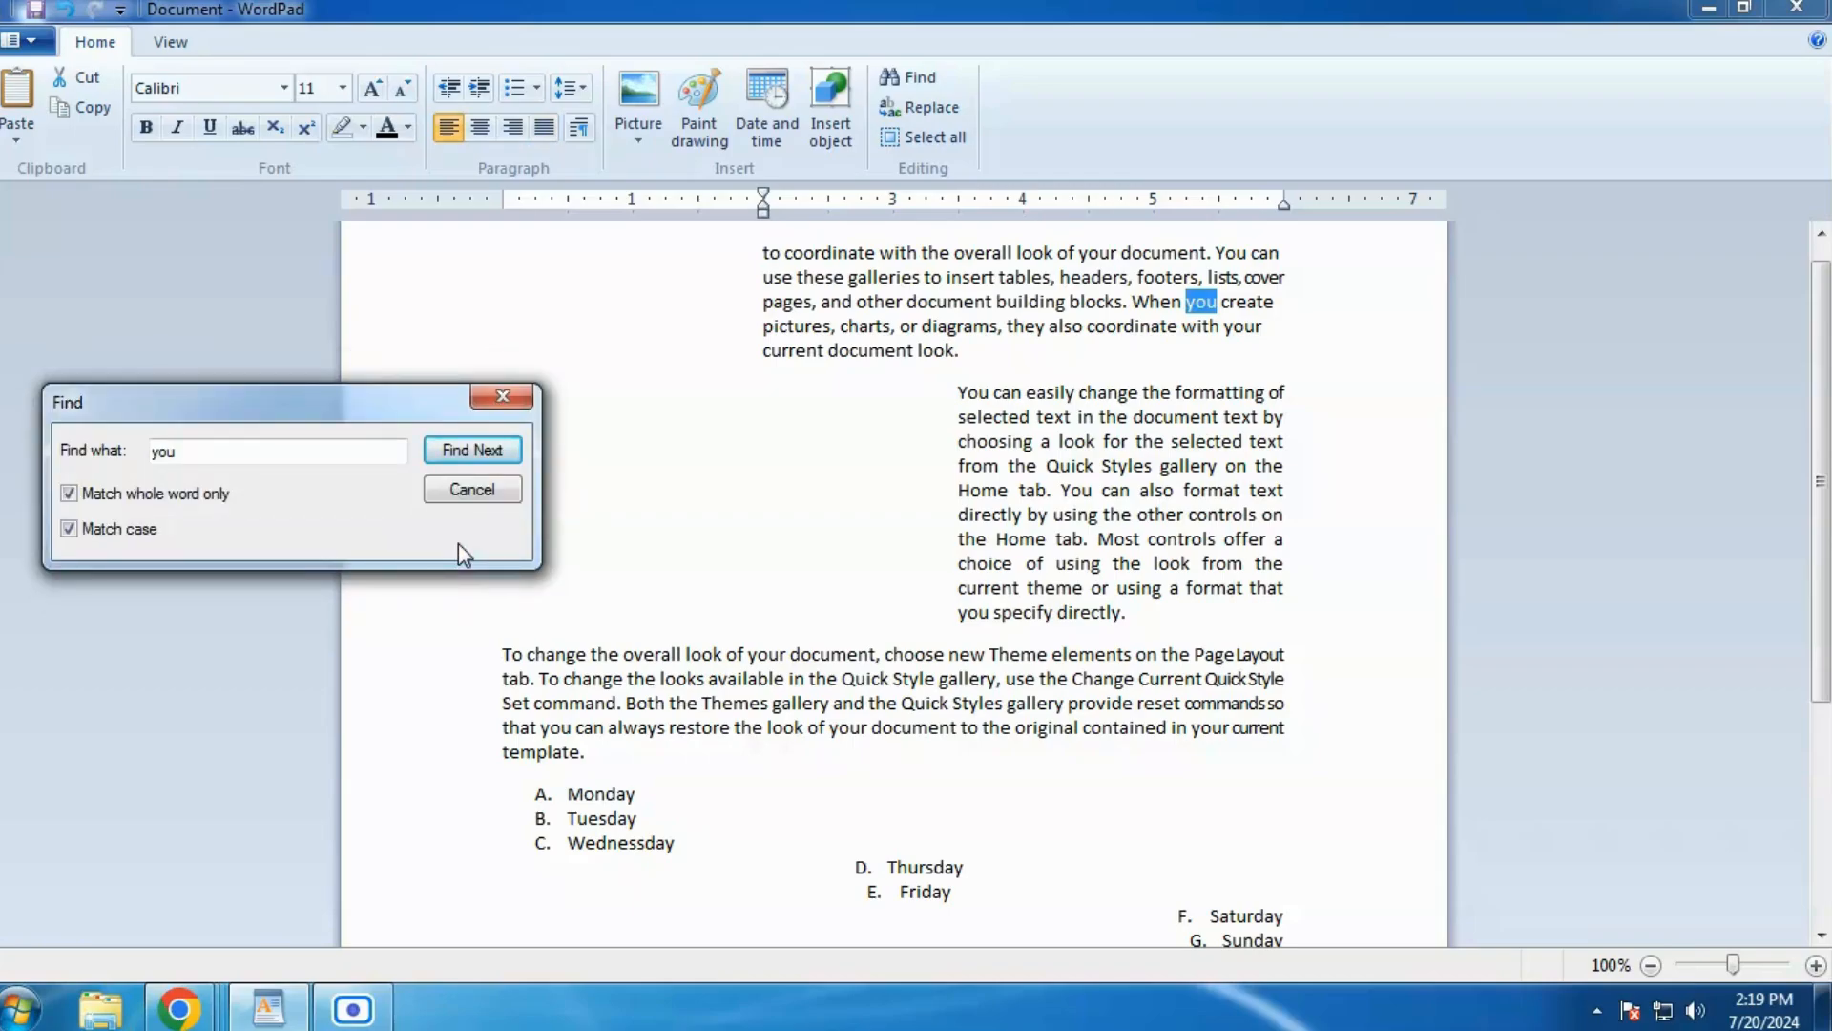
left_click(472, 489)
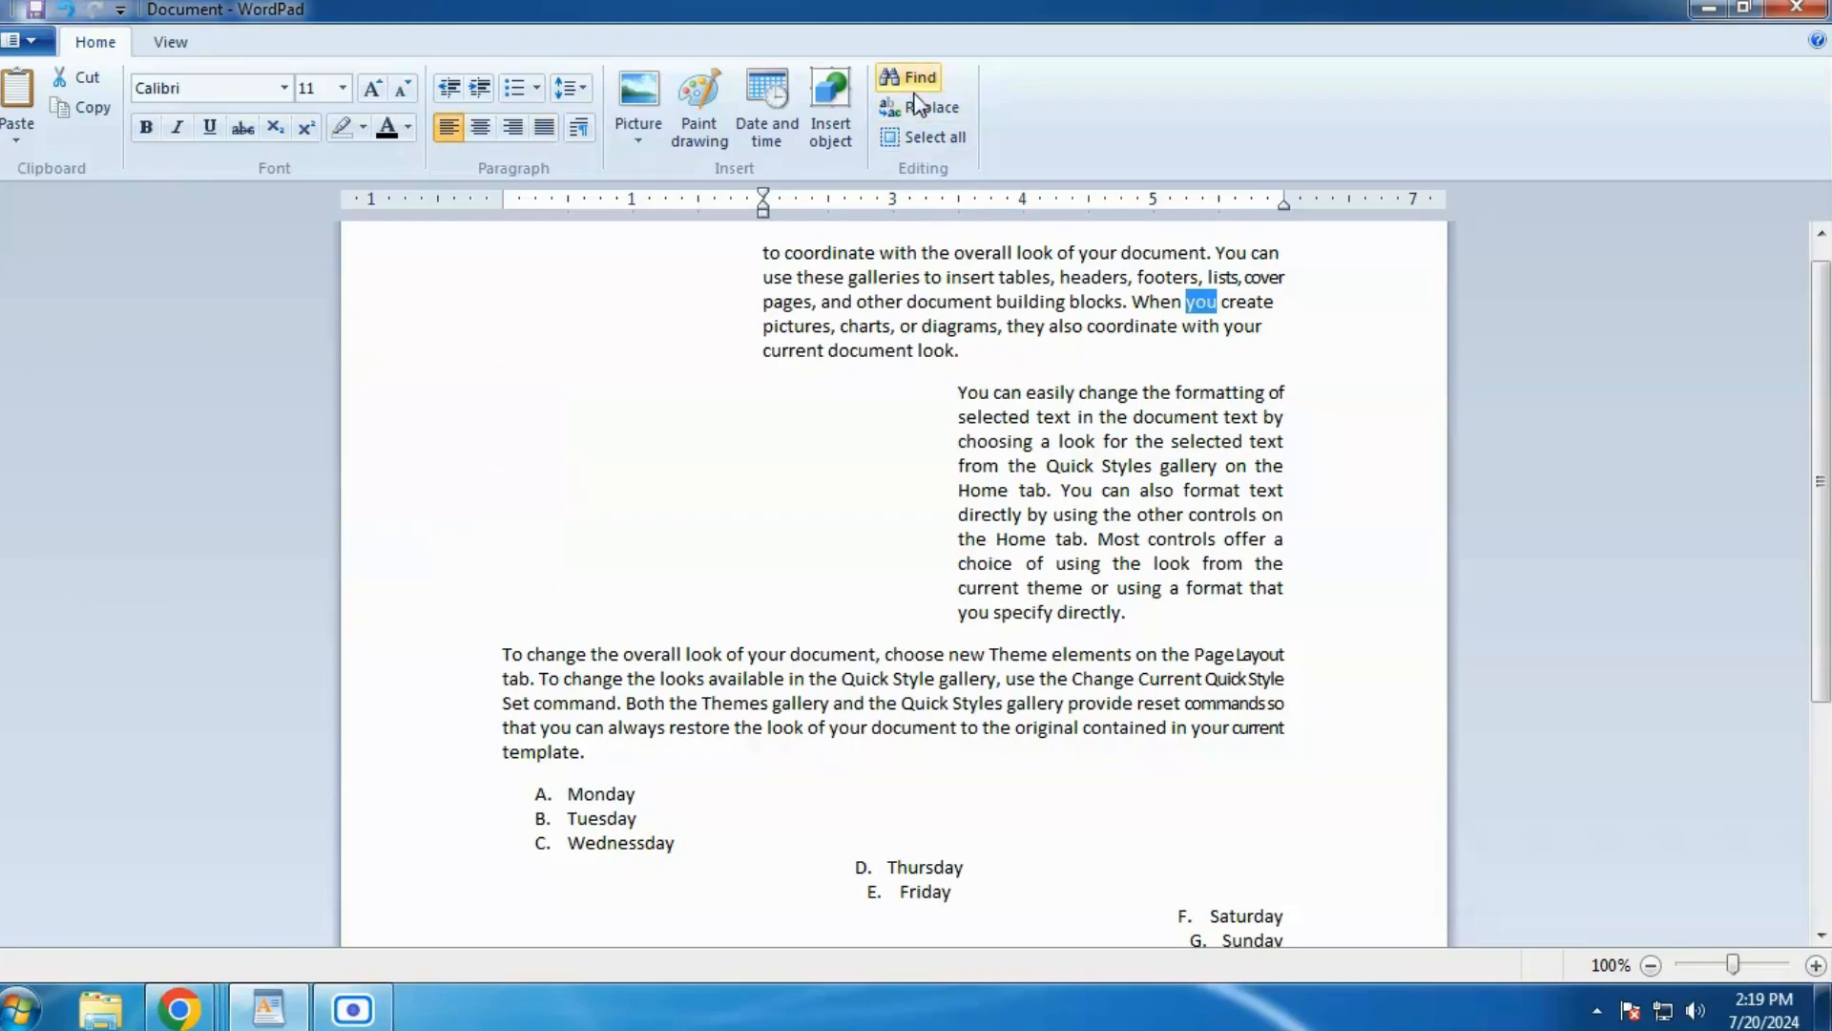
Step: Replace the whole word "you" with "uoy" in the sentence starting "When you create pictures" using Replace
scroll(1138, 420, "up", 1)
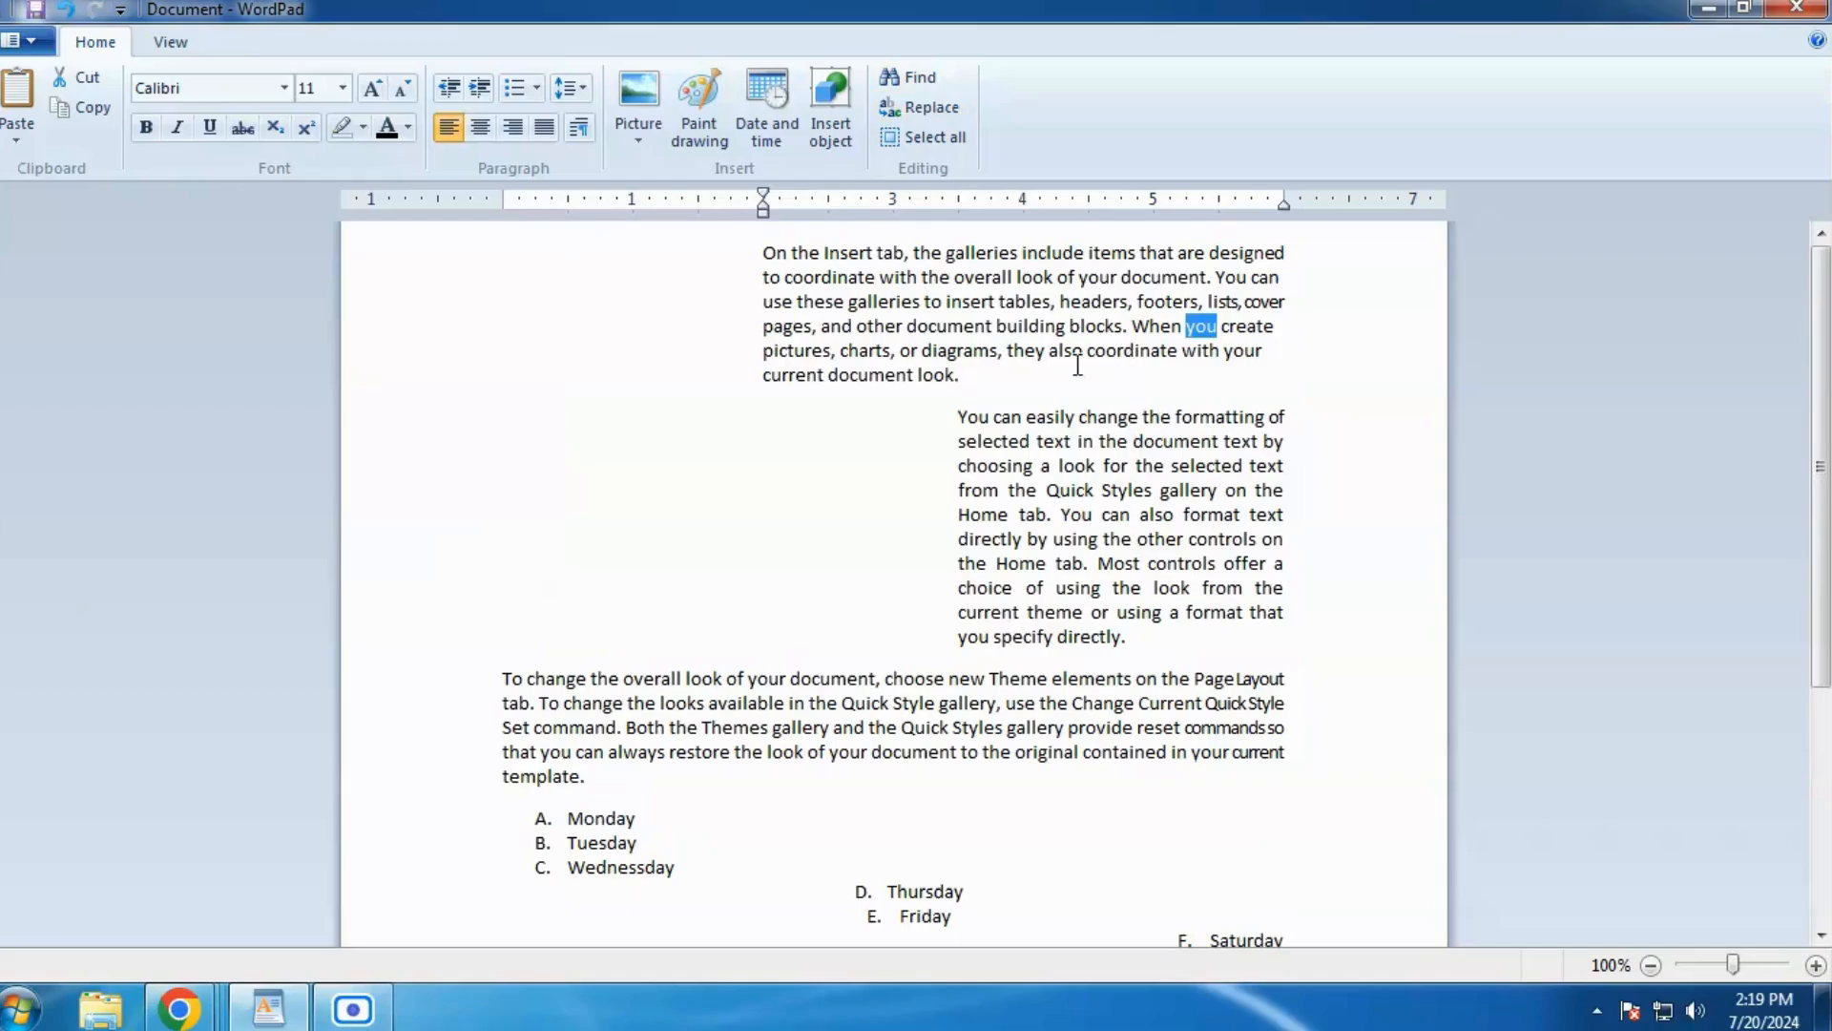
left_click(1059, 344)
left_click(935, 113)
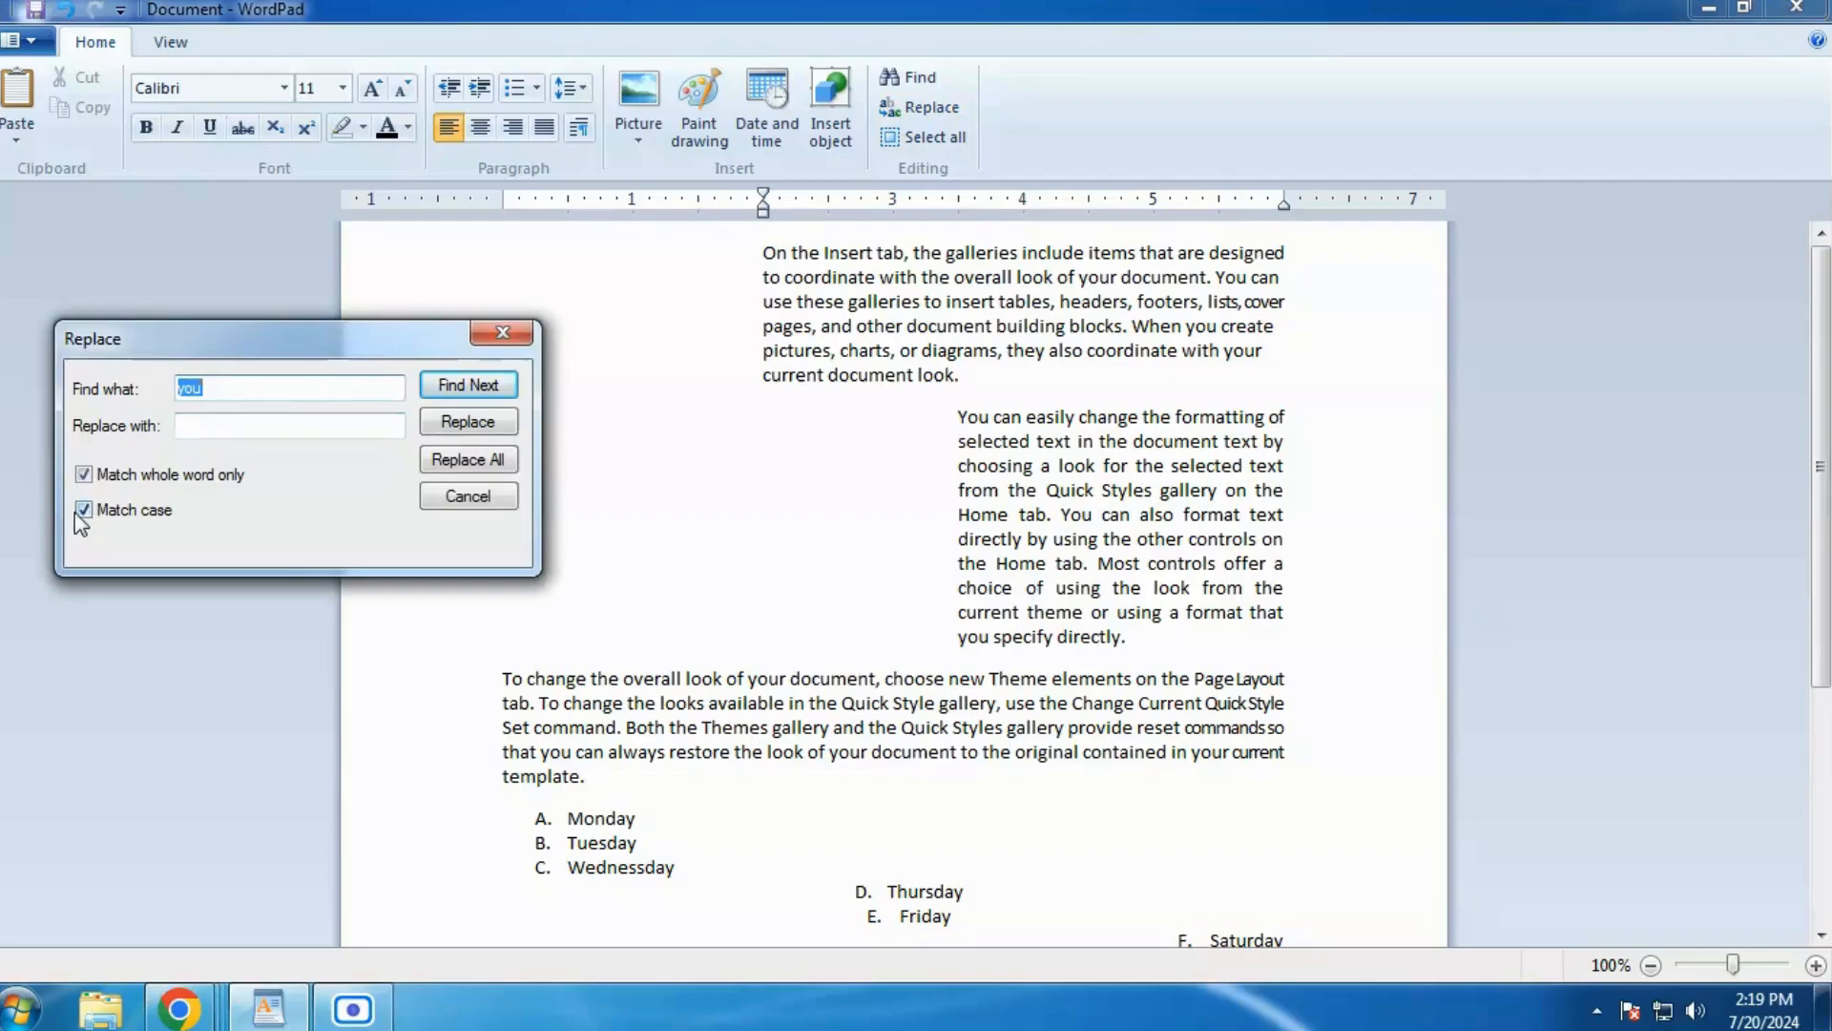
left_click(182, 433)
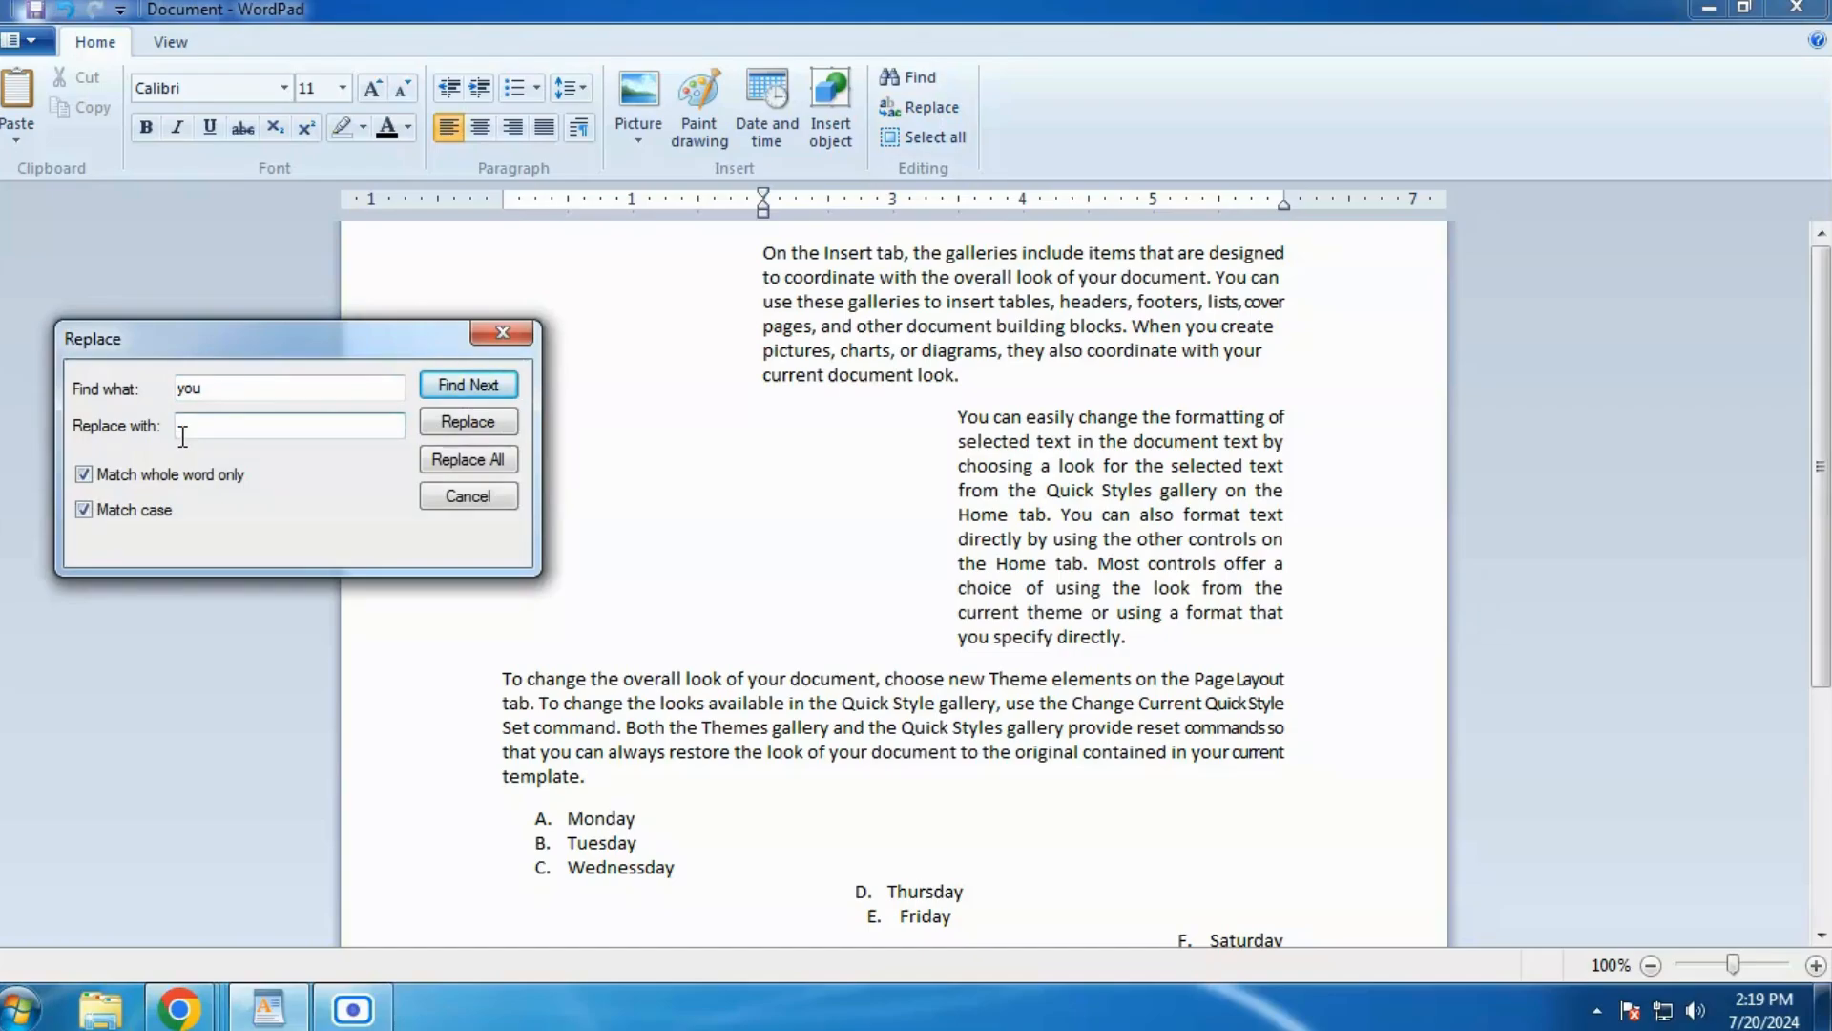
type("uoy")
left_click(461, 425)
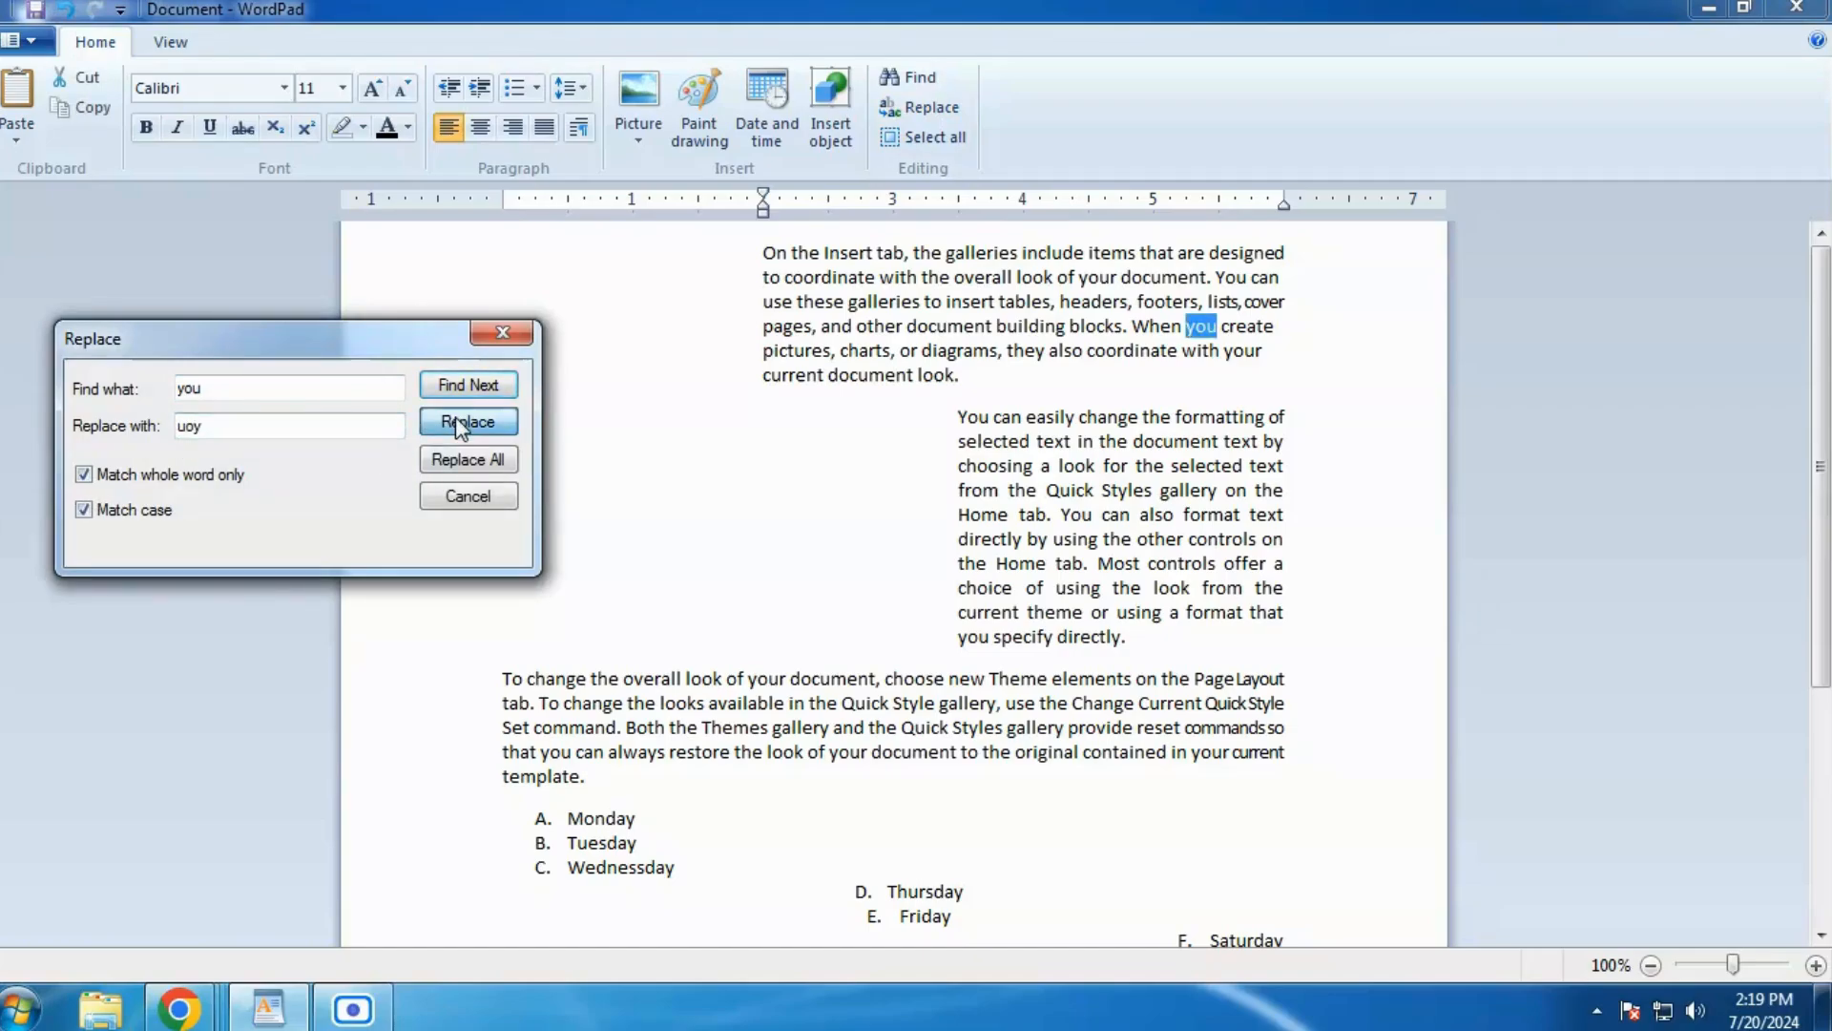
left_click(461, 426)
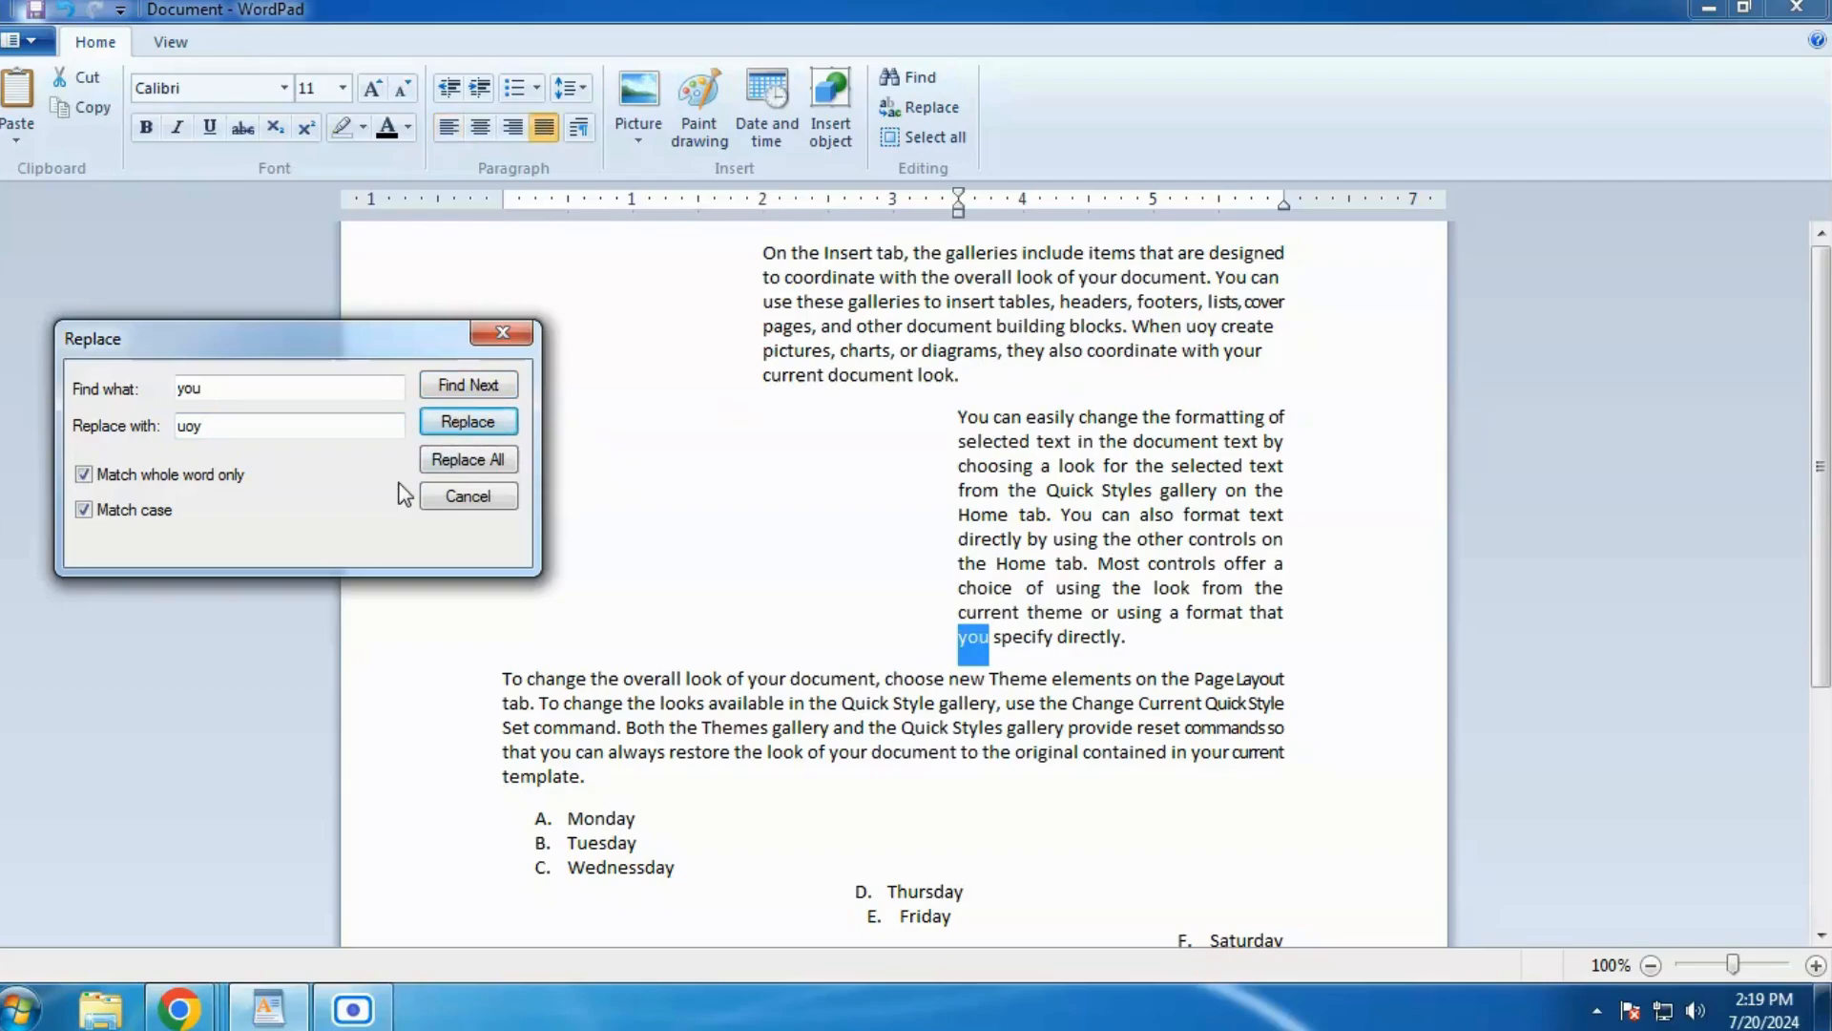
Step: Replace all remaining occurrences of "you" with "uoy" at once and close Replace
left_click(434, 466)
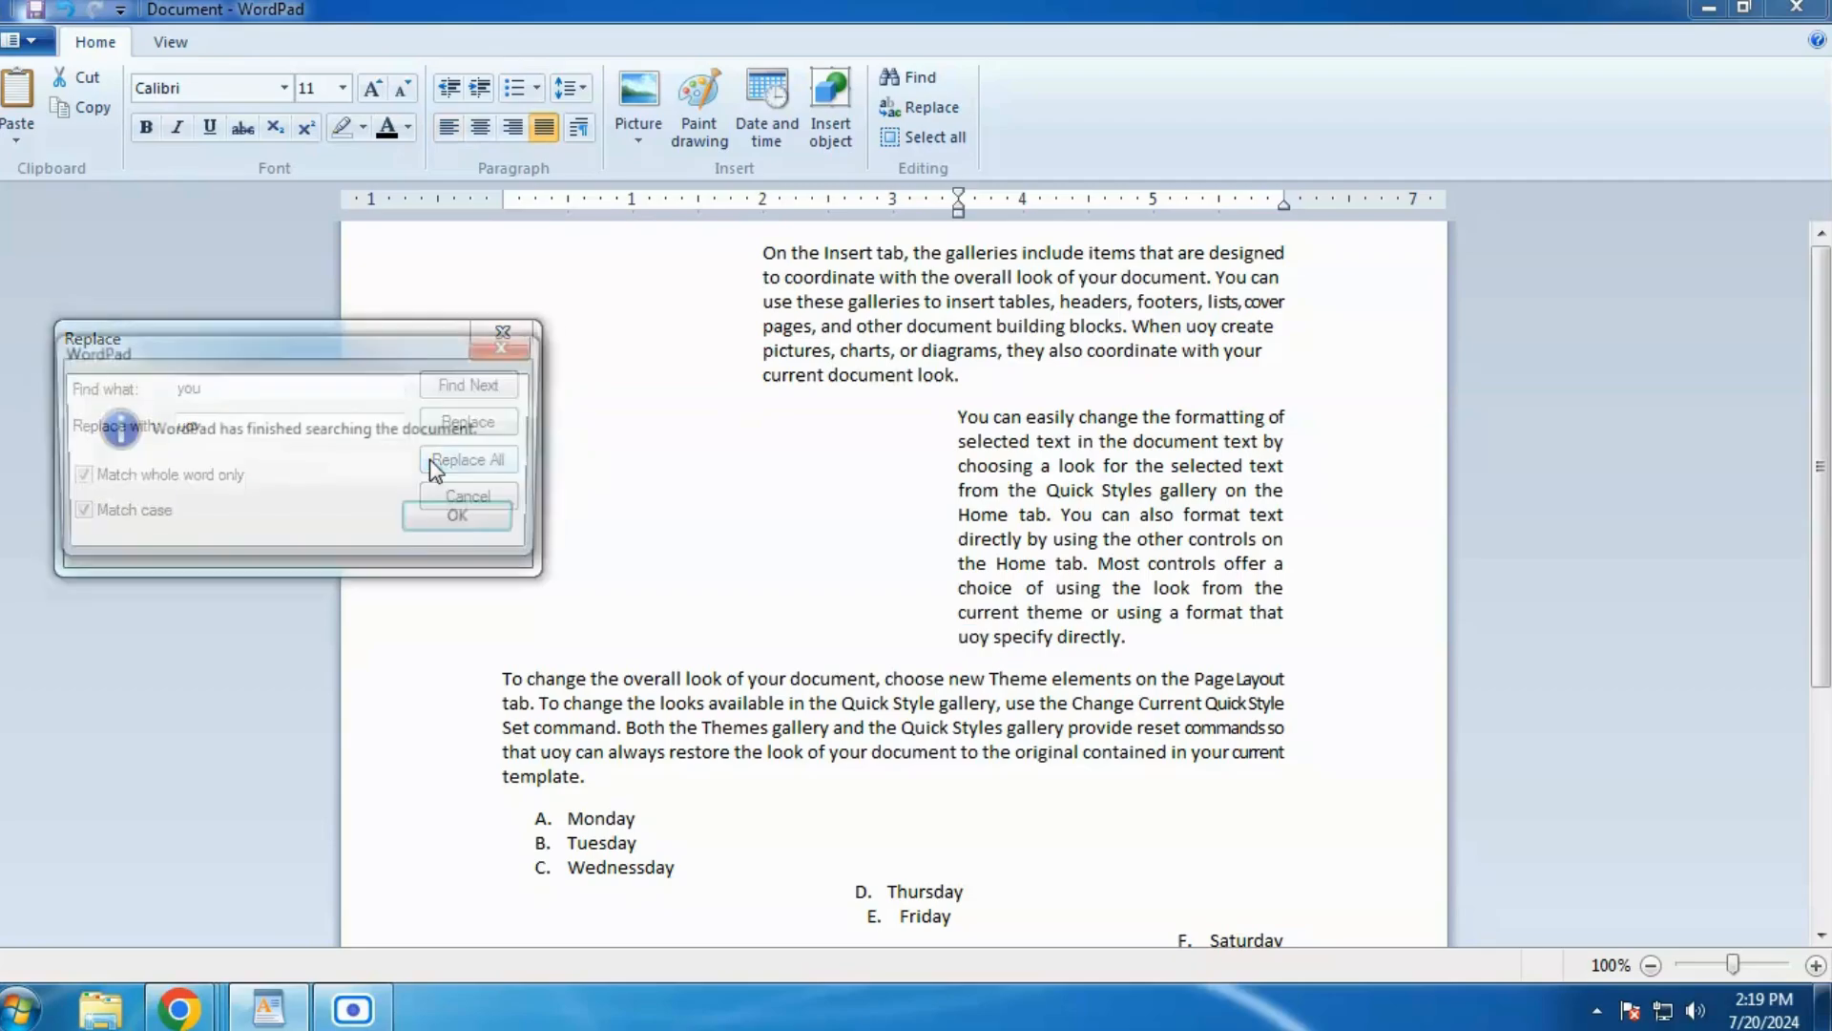
left_click(461, 520)
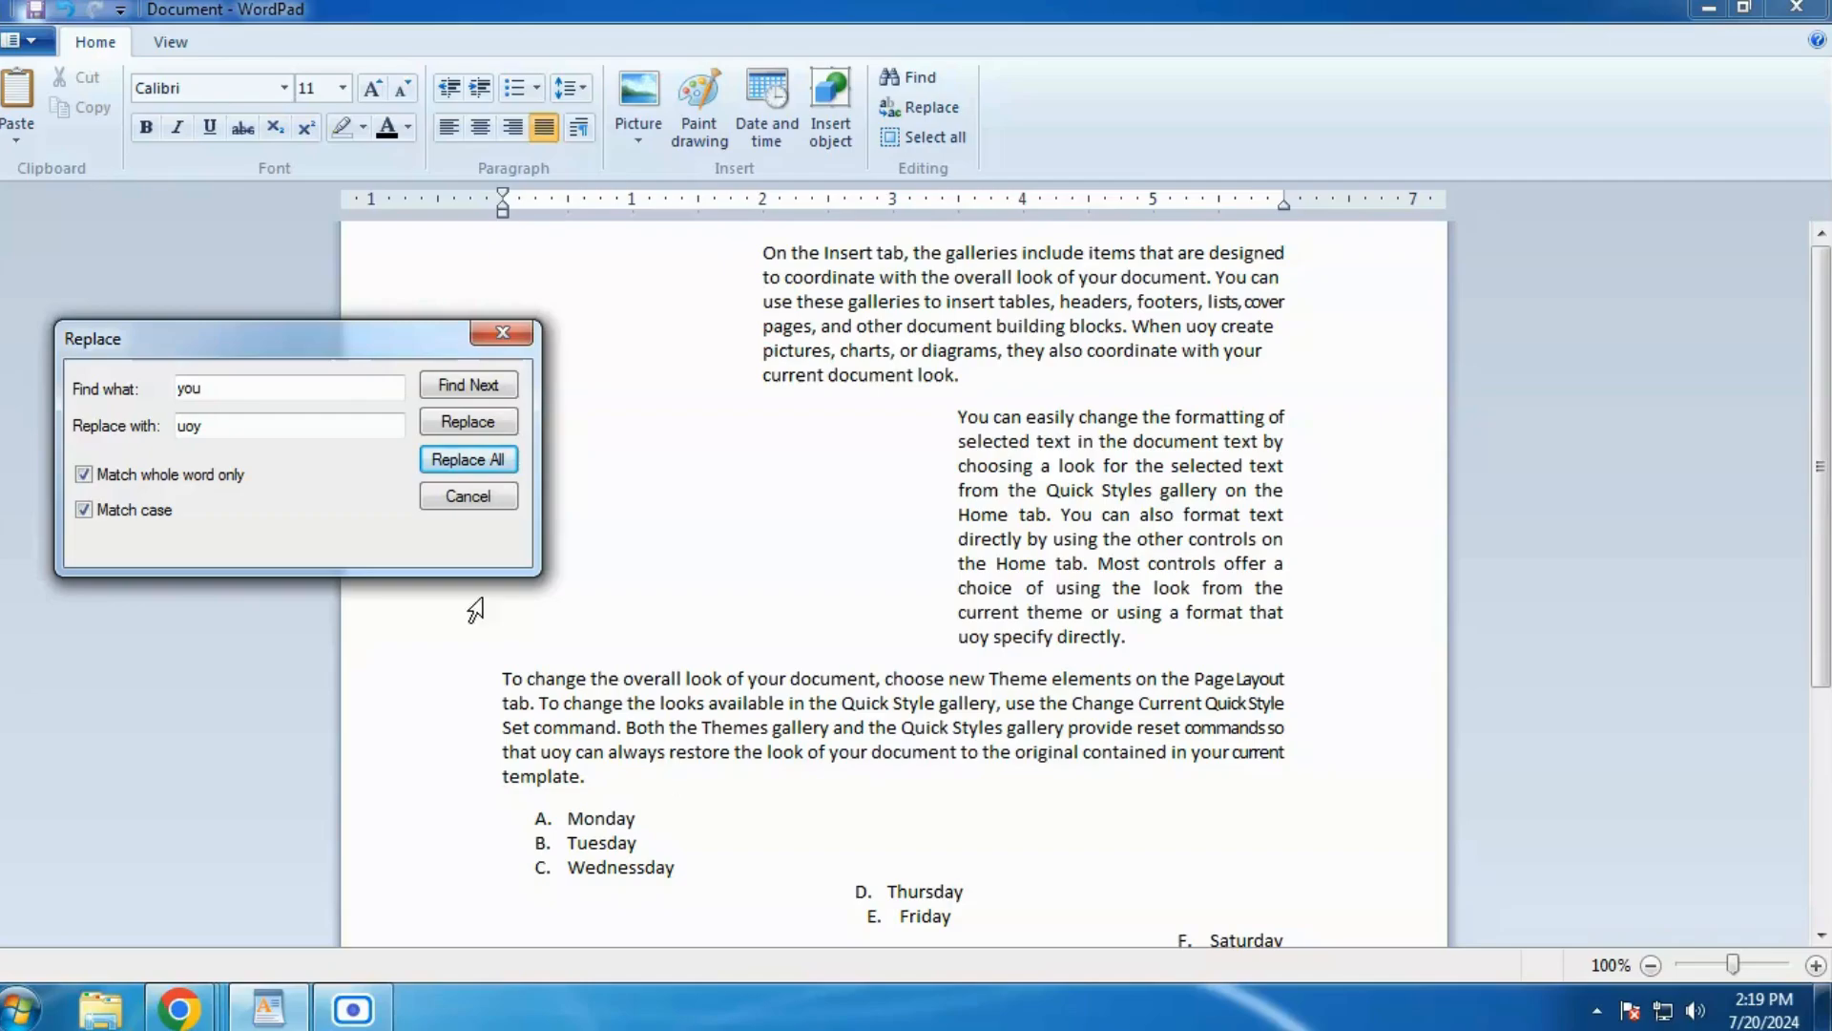
left_click(501, 339)
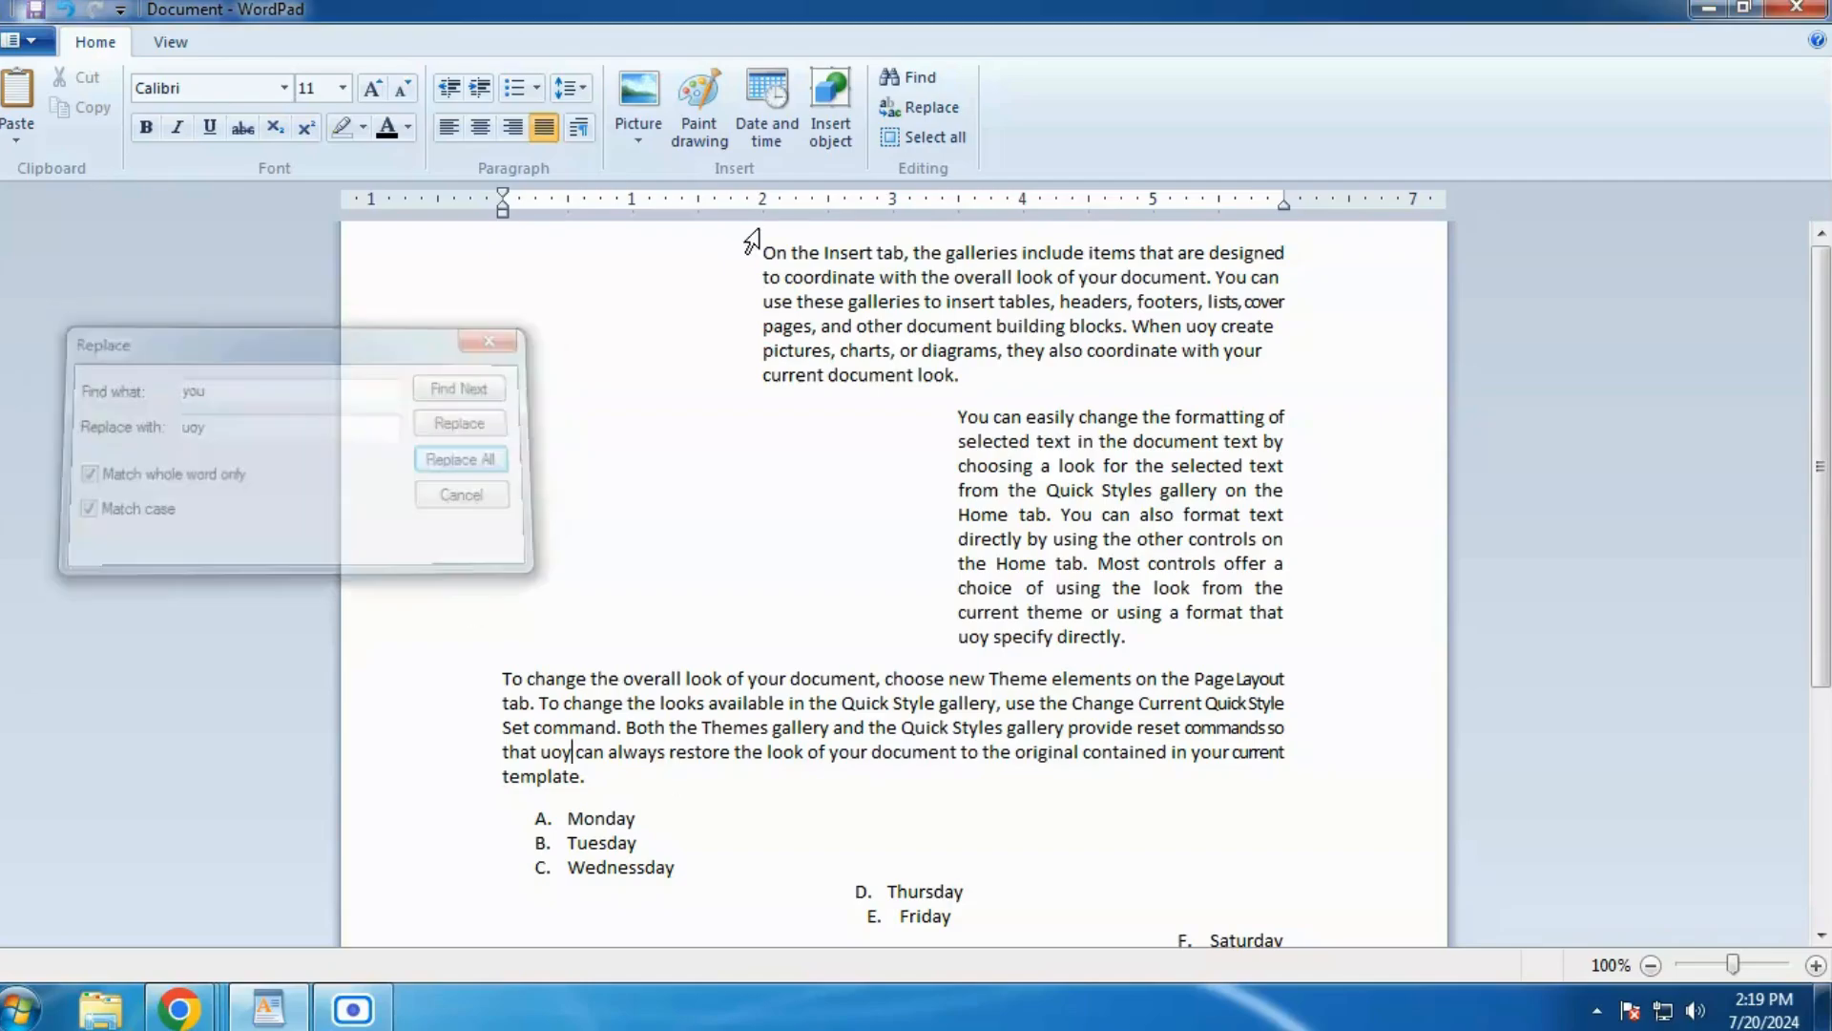
Step: Search again for the whole word "you" to check for leftover occurrences, and close Find
left_click(902, 76)
left_click(473, 450)
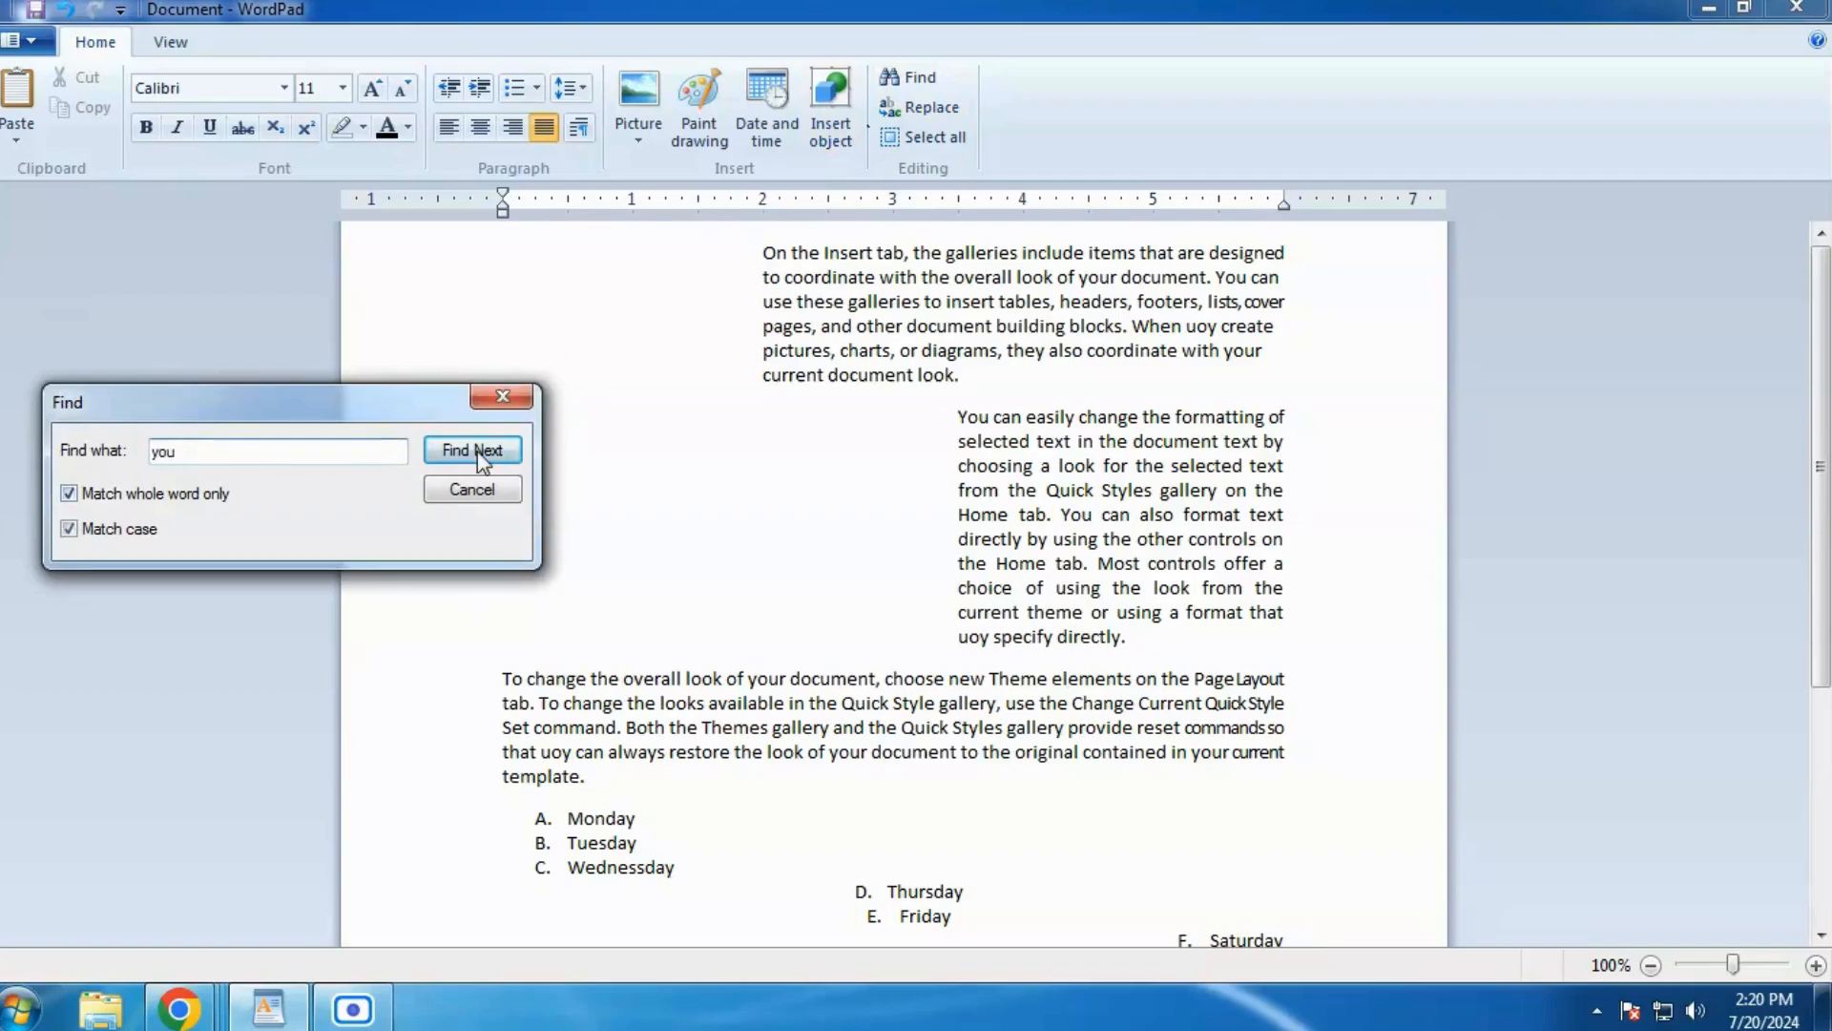
left_click(477, 551)
left_click(496, 489)
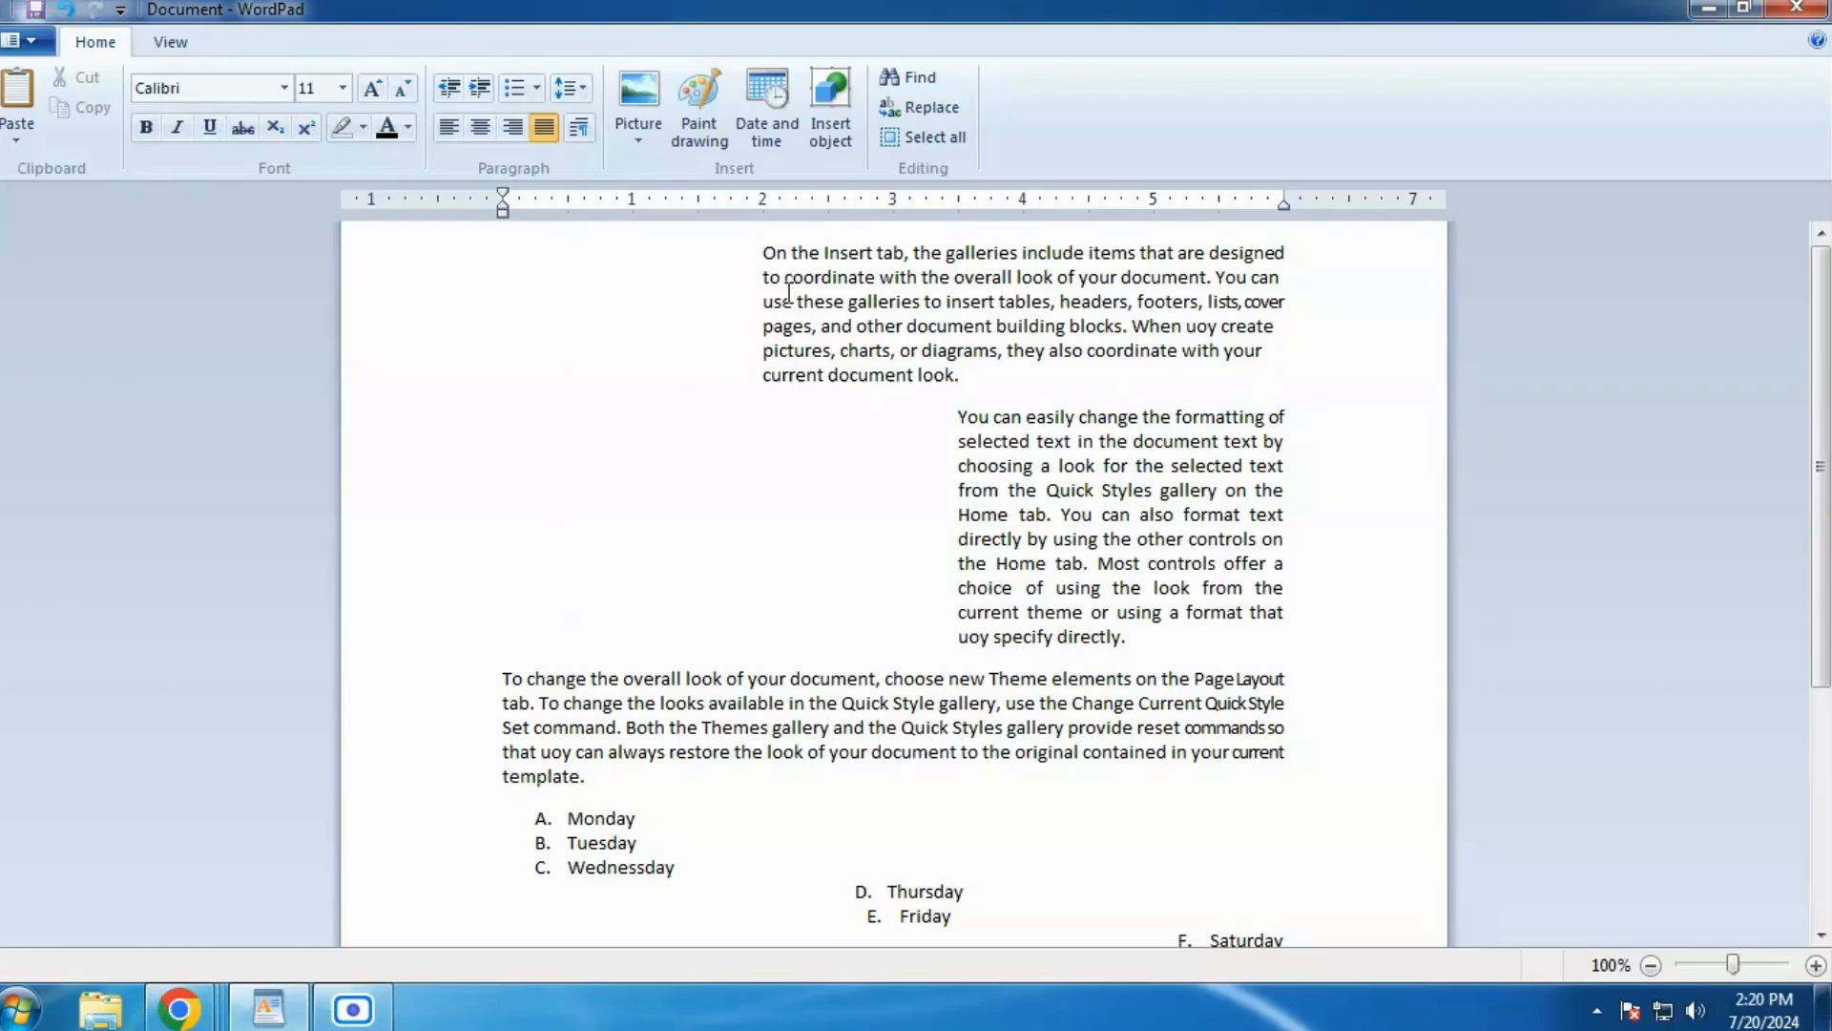
Step: Select the entire document, review the selection from beginning to end, and clear it
left_click(922, 137)
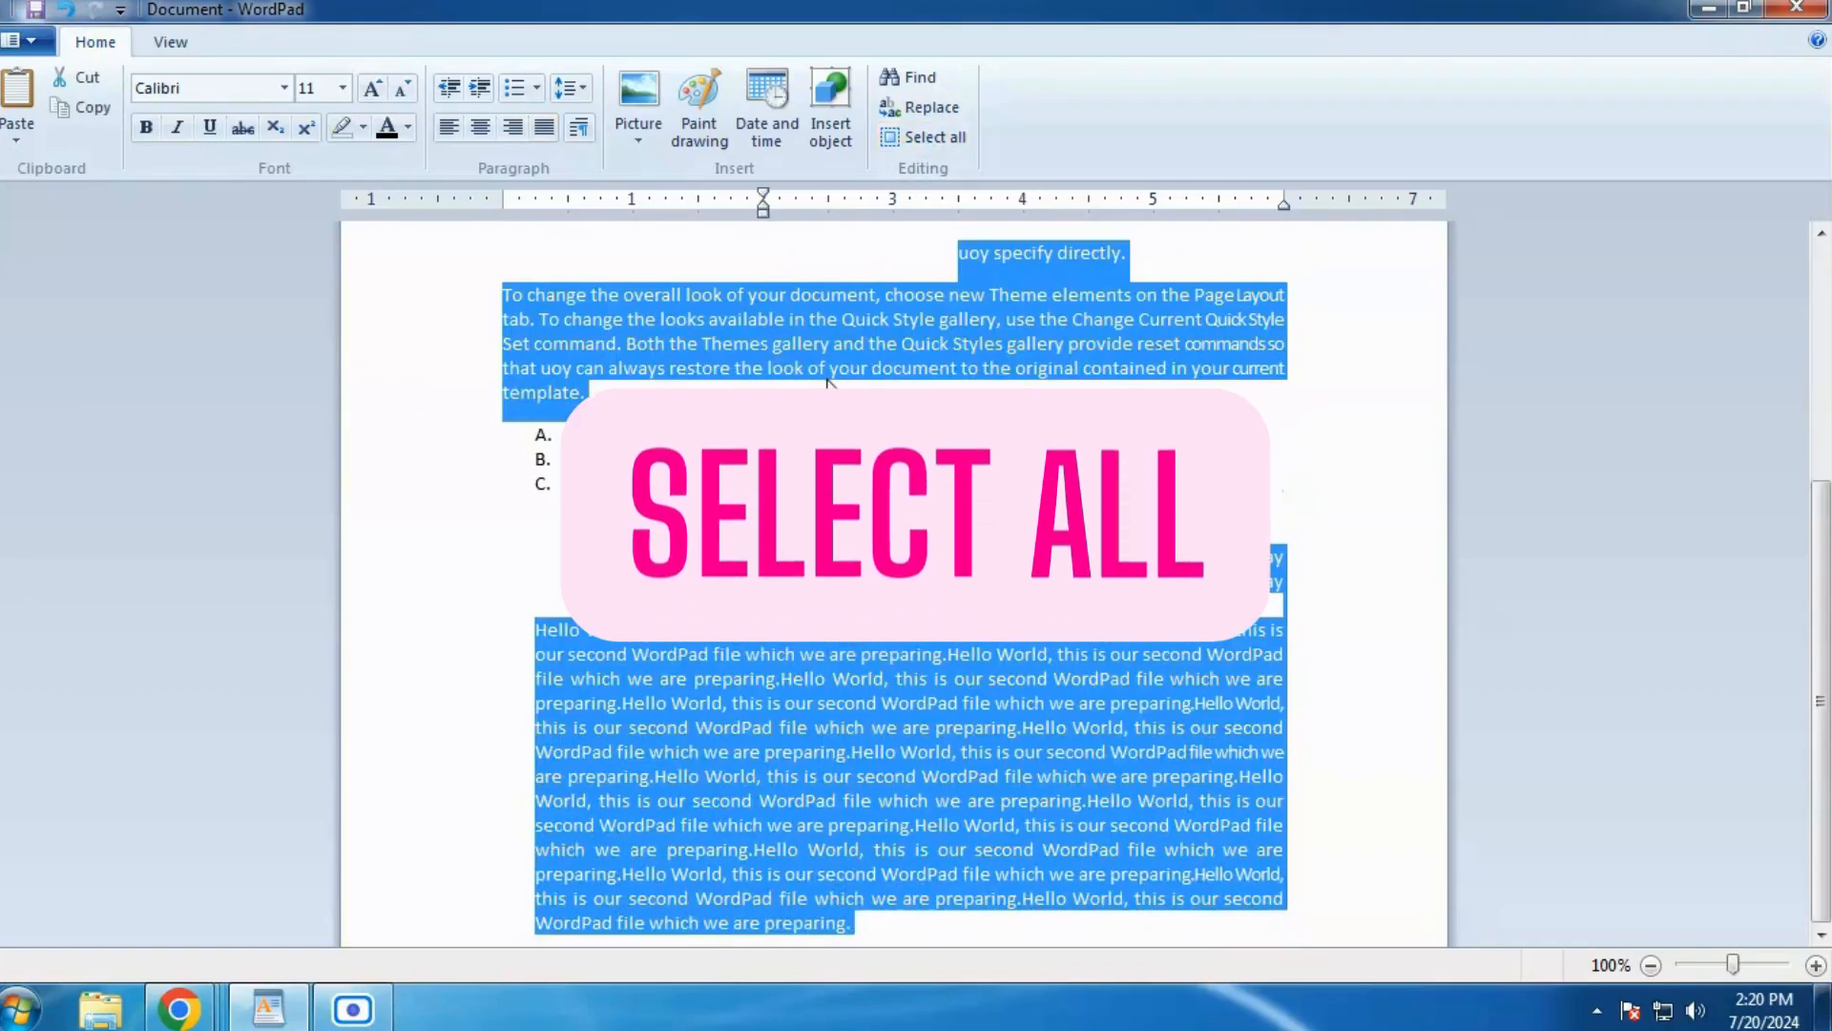
scroll(914, 349, "up", 5)
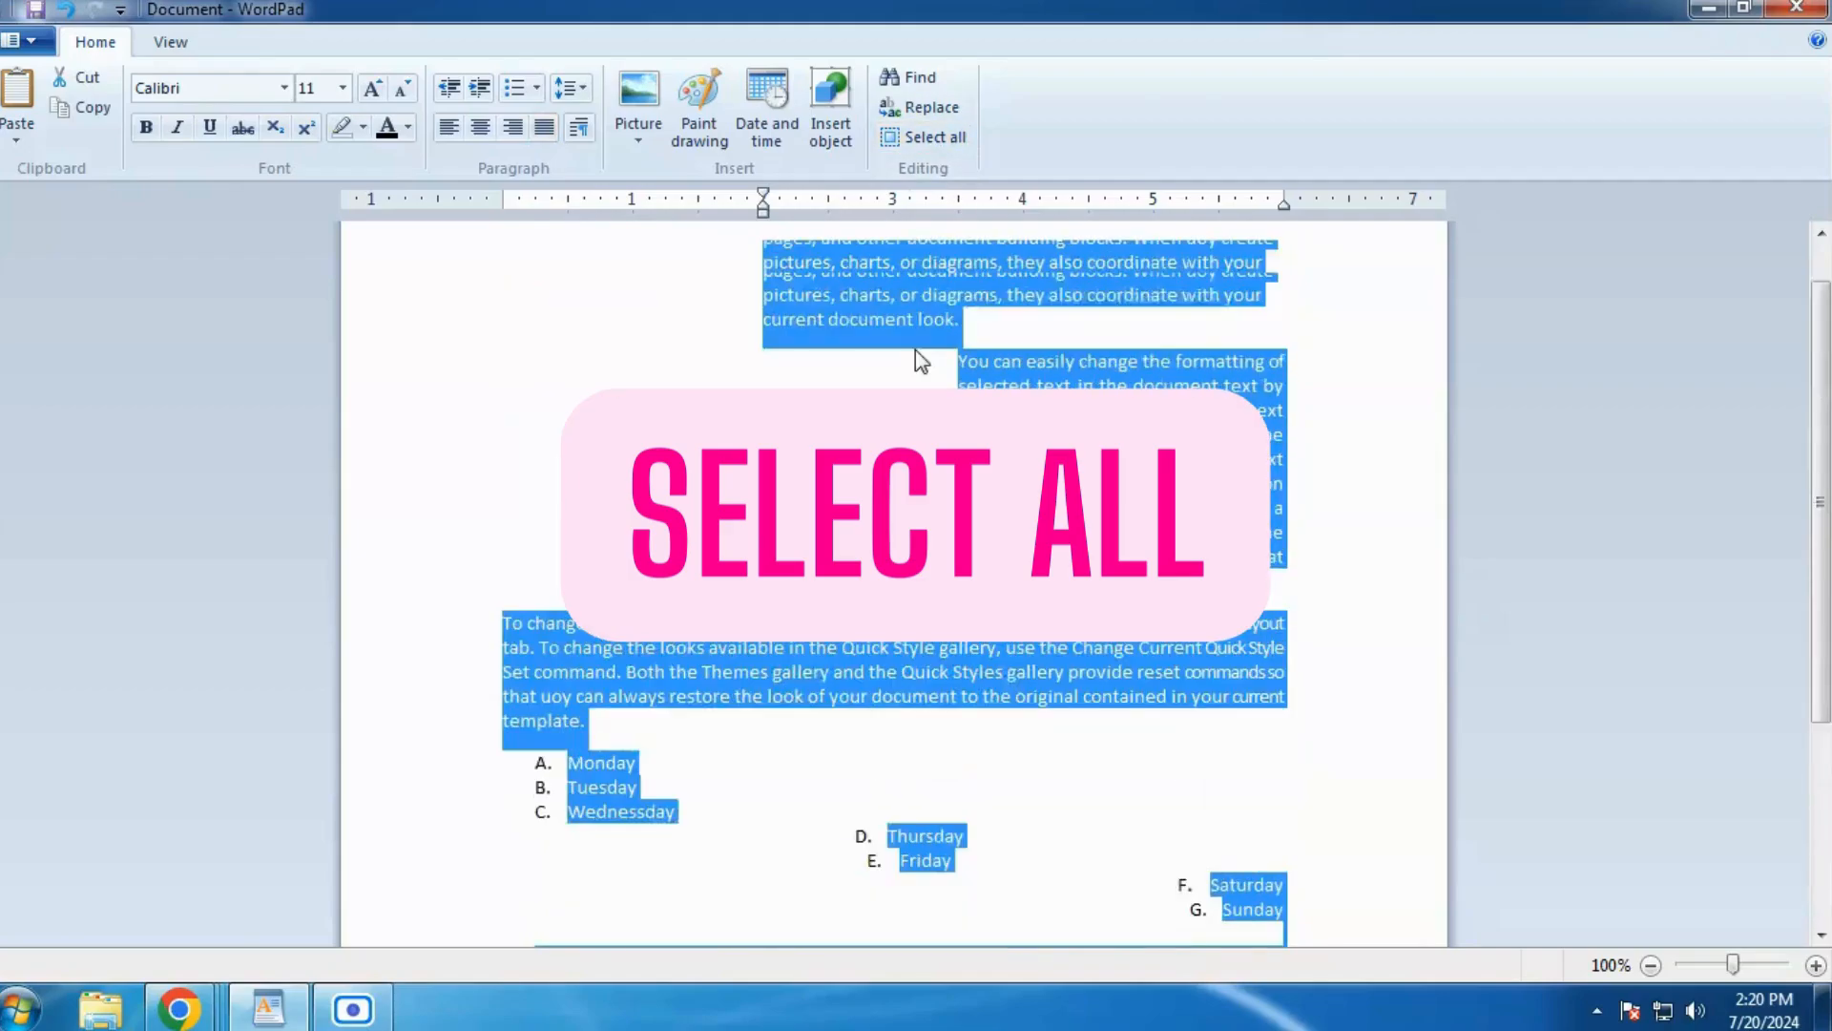
scroll(914, 350, "down", 5)
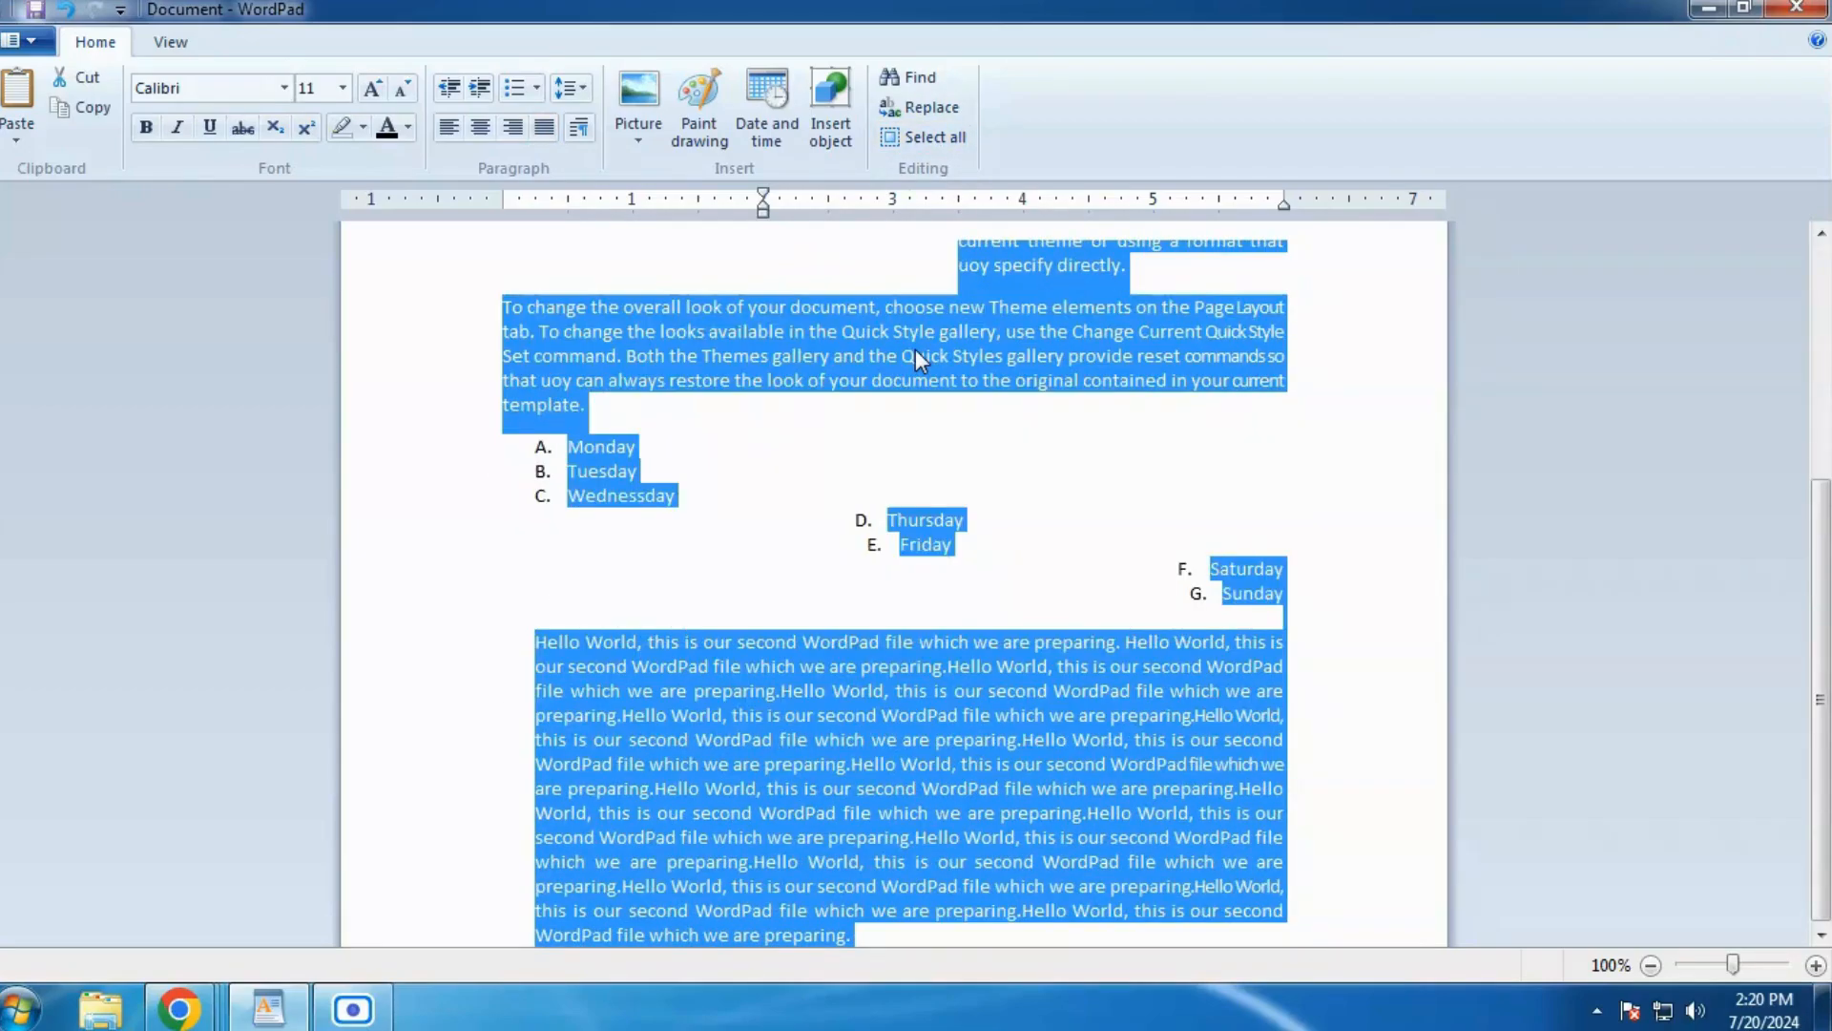
left_click(839, 412)
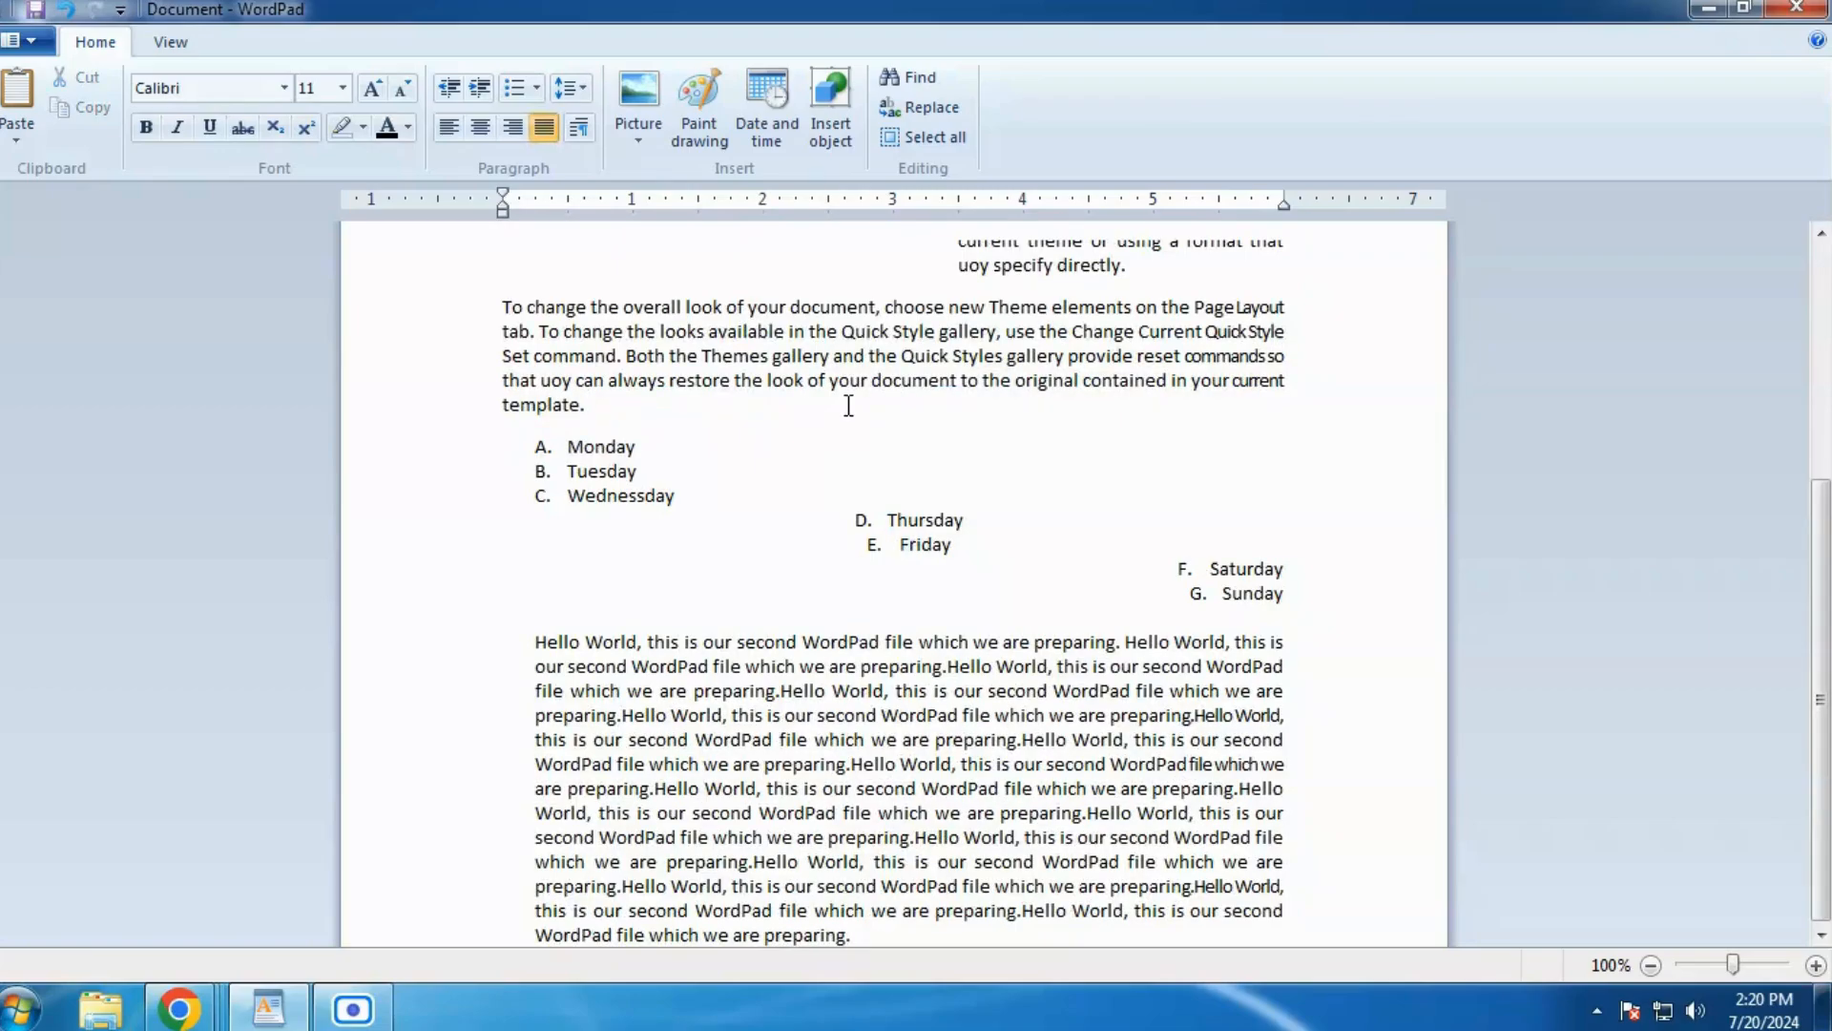
Step: Select the whole document once more and deselect it by placing the cursor in "Monday"
key("ctrl+a")
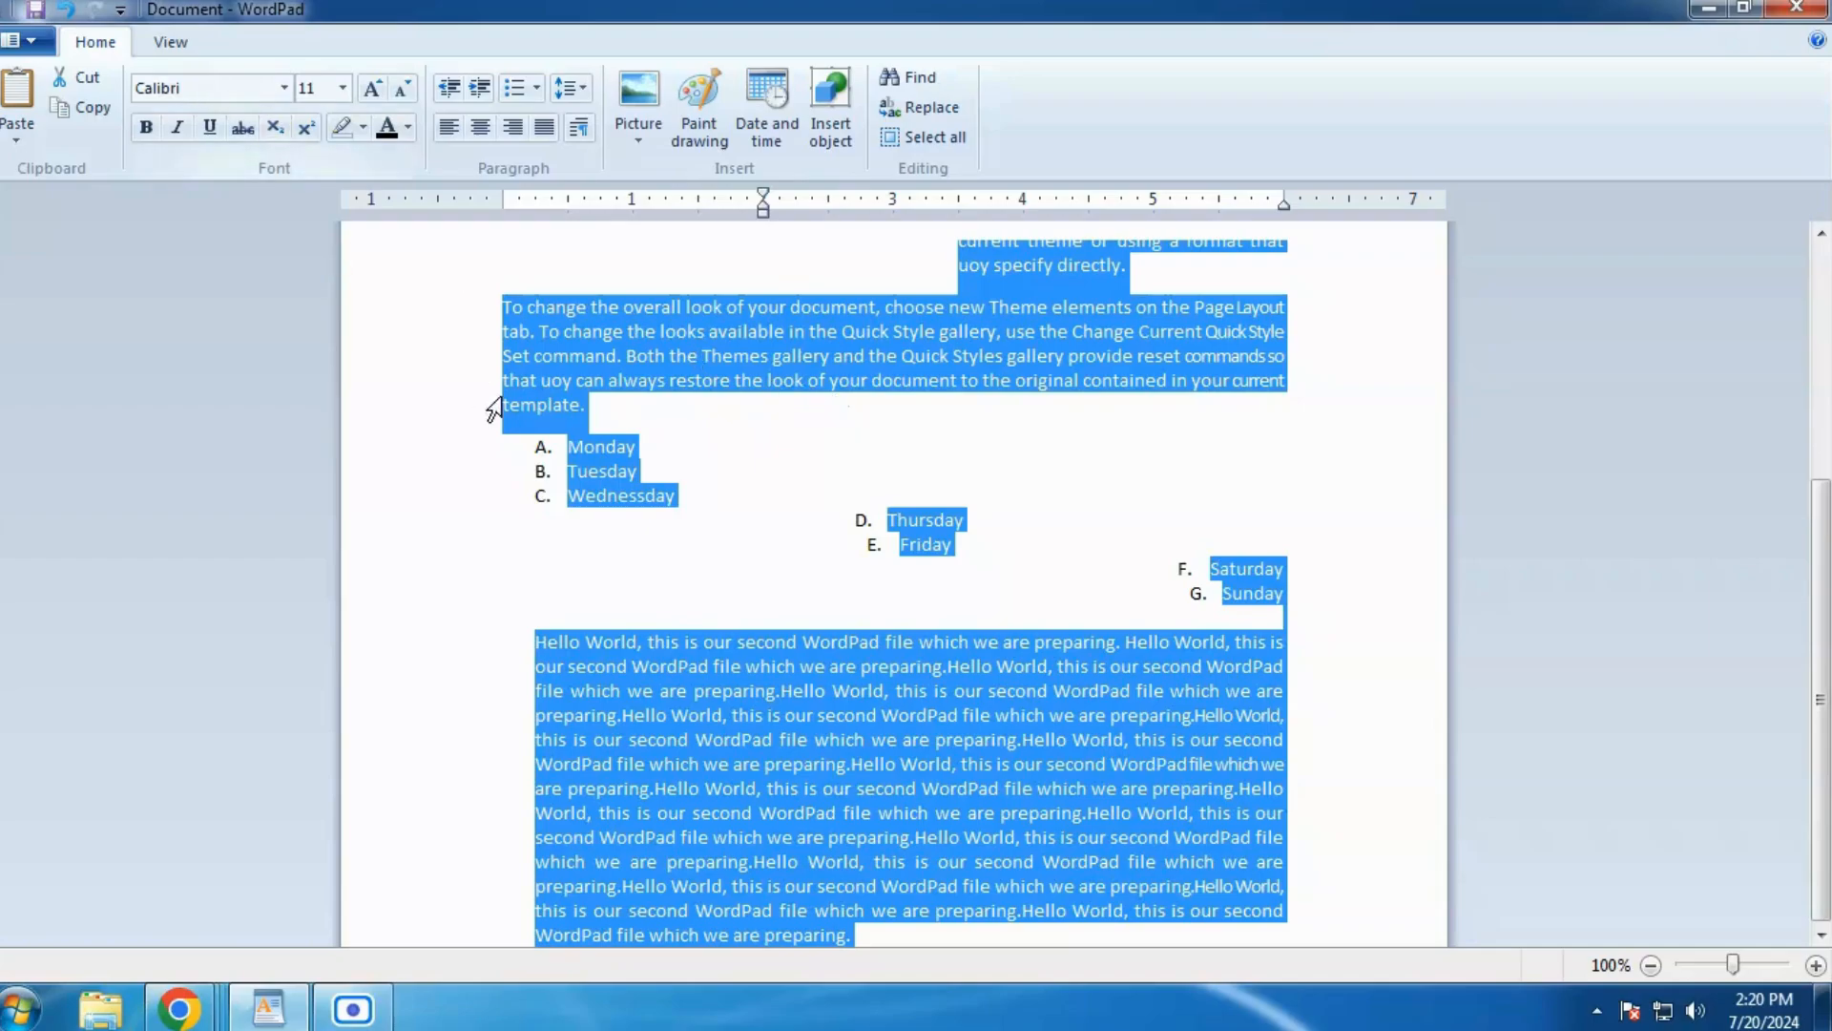
left_click(617, 447)
Step: Enlarge the document view to 180% and continue zooming in to 300%
left_click(170, 42)
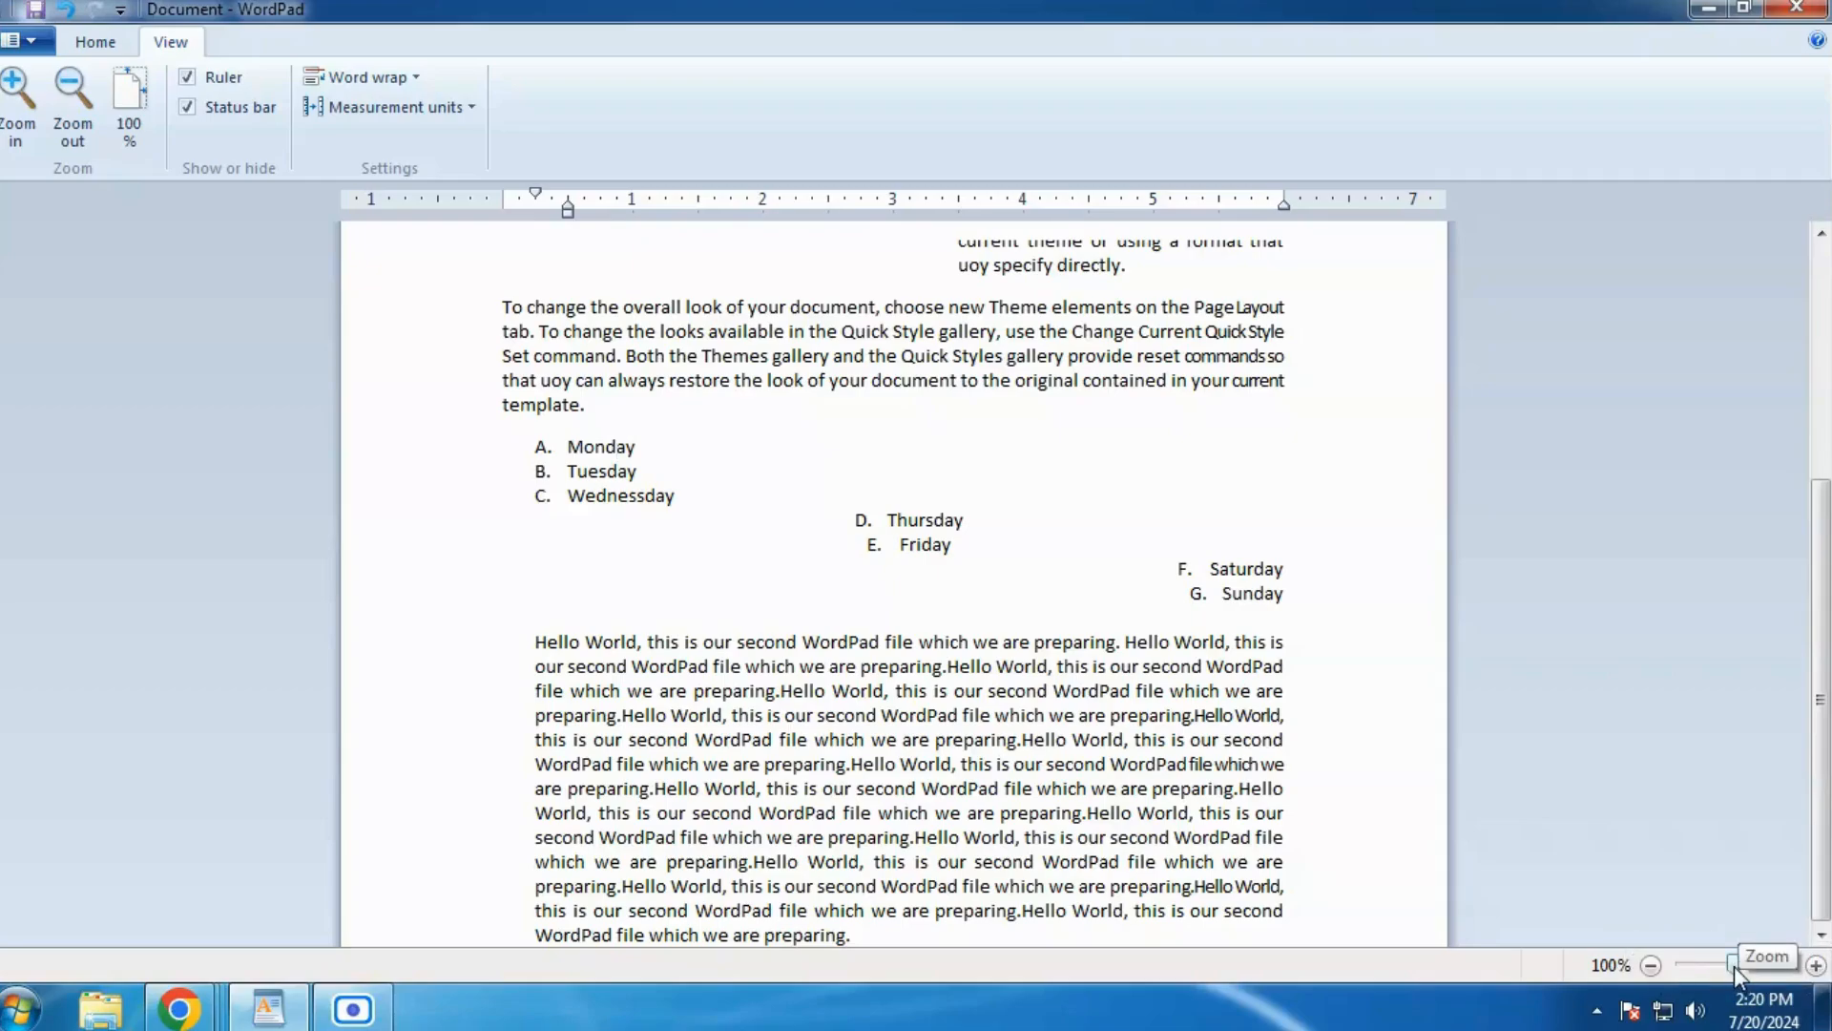
mouse_move(1736, 964)
left_mouse_down()
mouse_move(1702, 969)
mouse_move(1782, 970)
mouse_move(1708, 982)
mouse_move(1689, 1010)
mouse_move(1745, 994)
left_mouse_up()
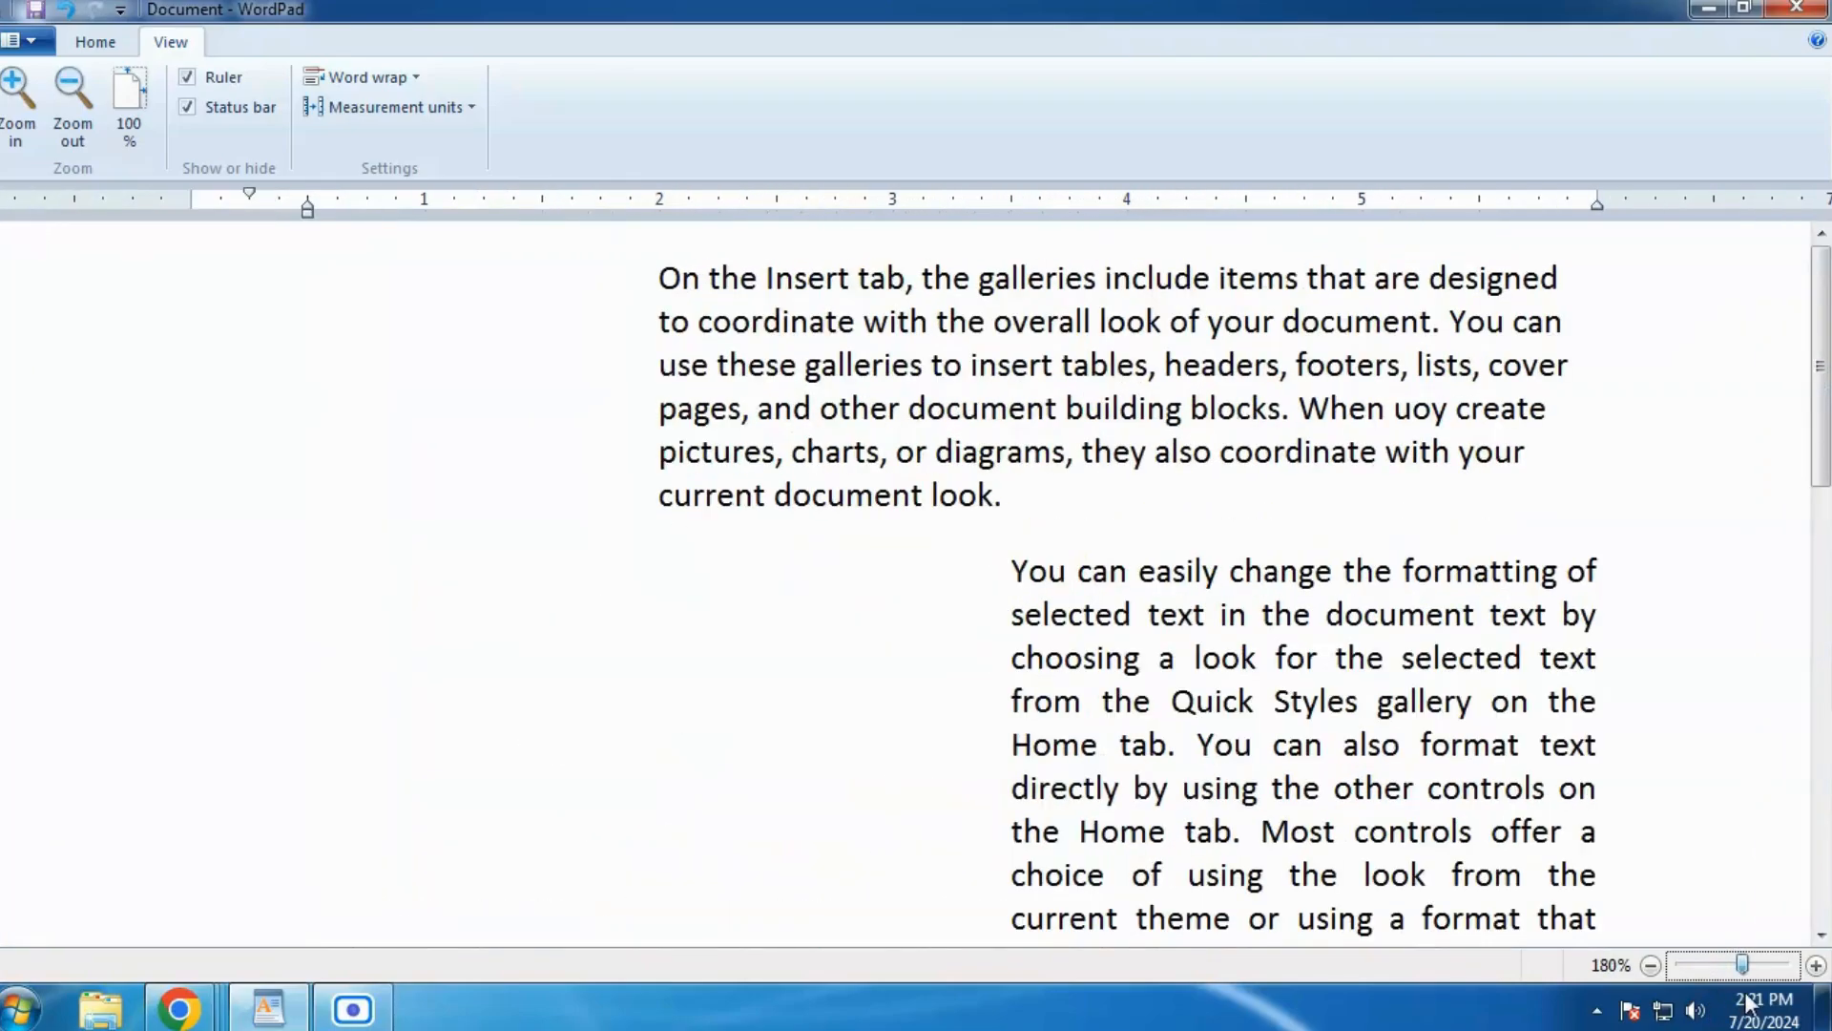
left_click(1816, 965)
left_click(1817, 968)
double_click(1817, 968)
left_click(1817, 968)
double_click(1817, 968)
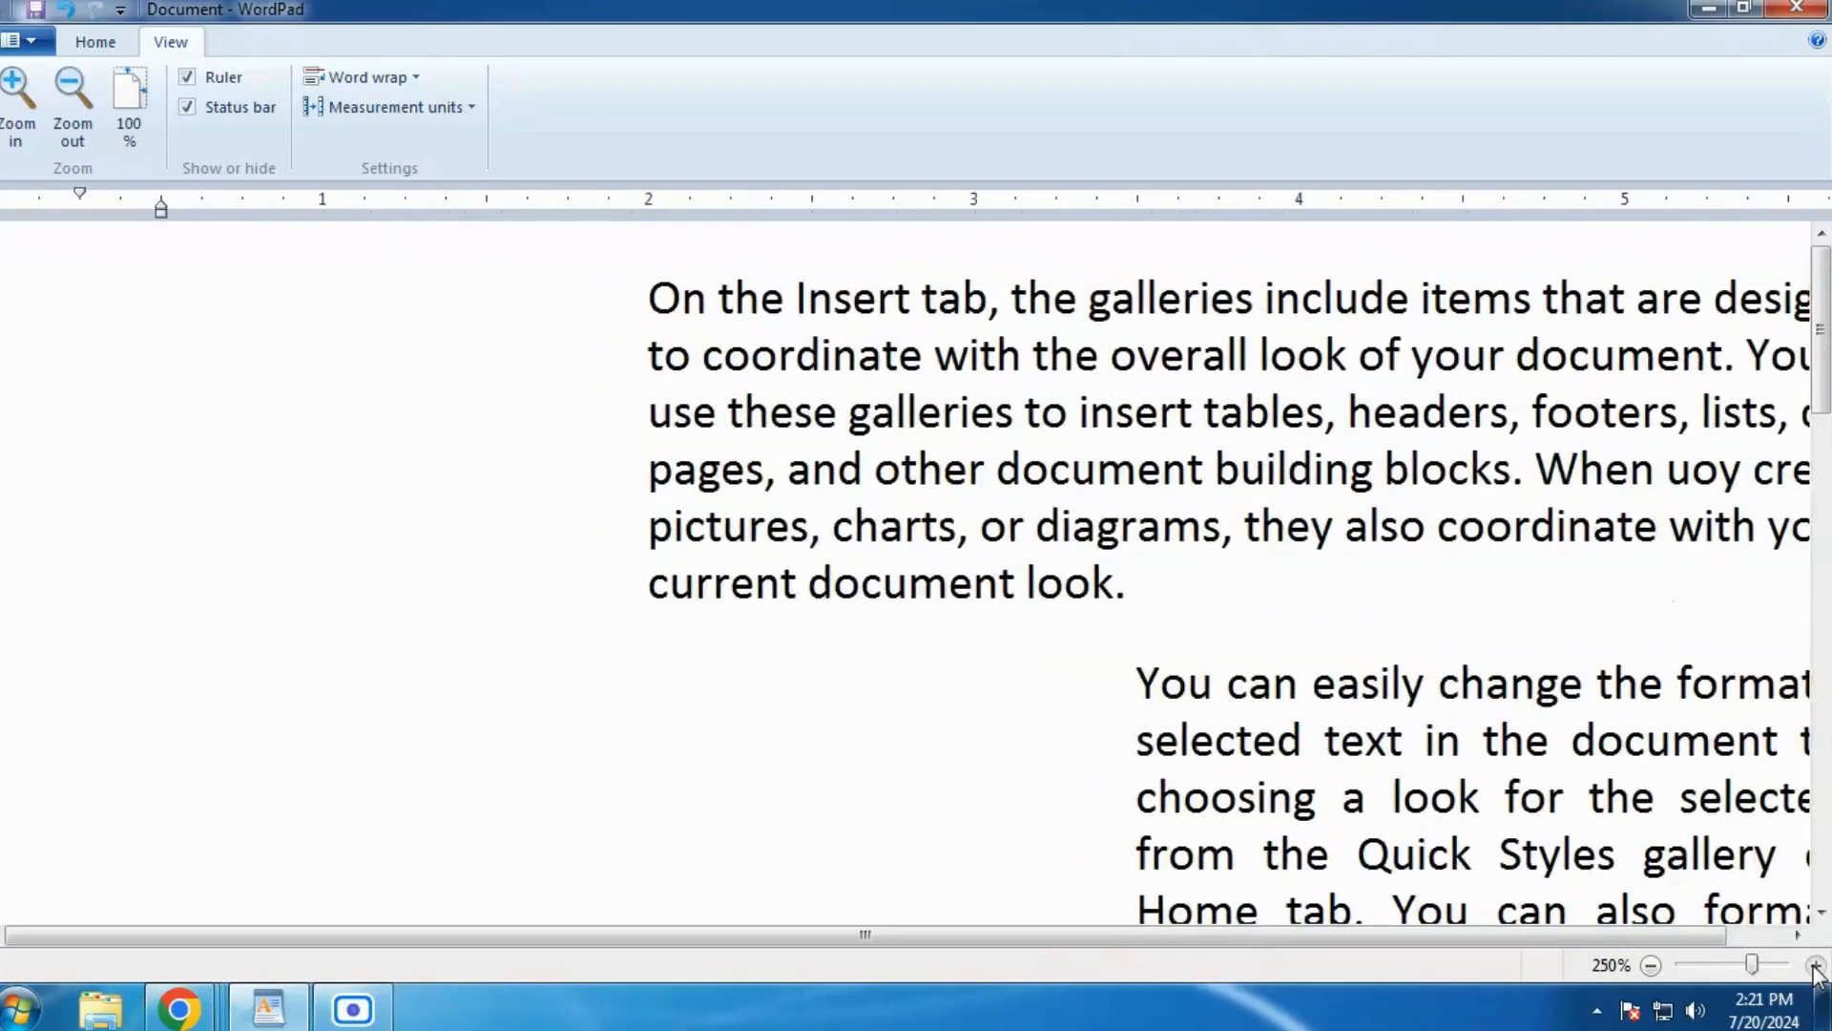
left_click(1817, 967)
left_click(1816, 968)
left_click(1817, 968)
left_click(1817, 968)
left_click(1817, 967)
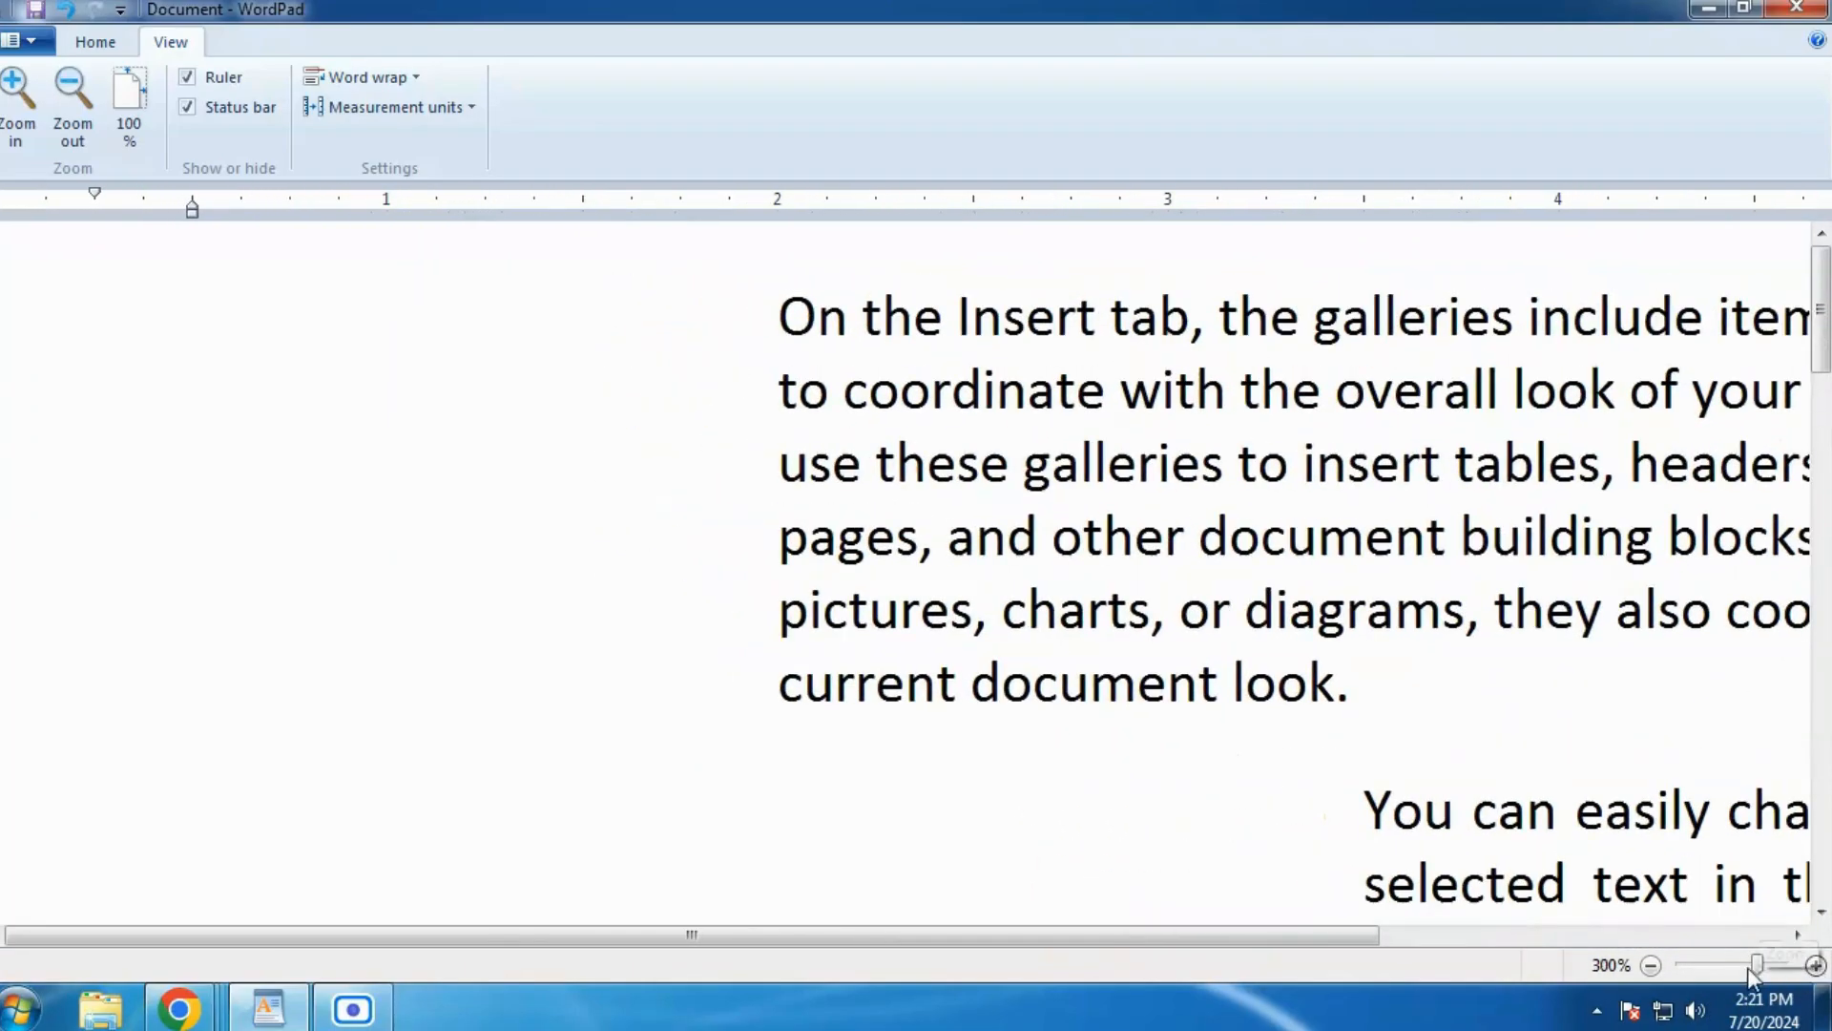
Step: Reduce the document zoom stepwise to 190%
double_click(1651, 966)
double_click(1651, 966)
left_click(1651, 966)
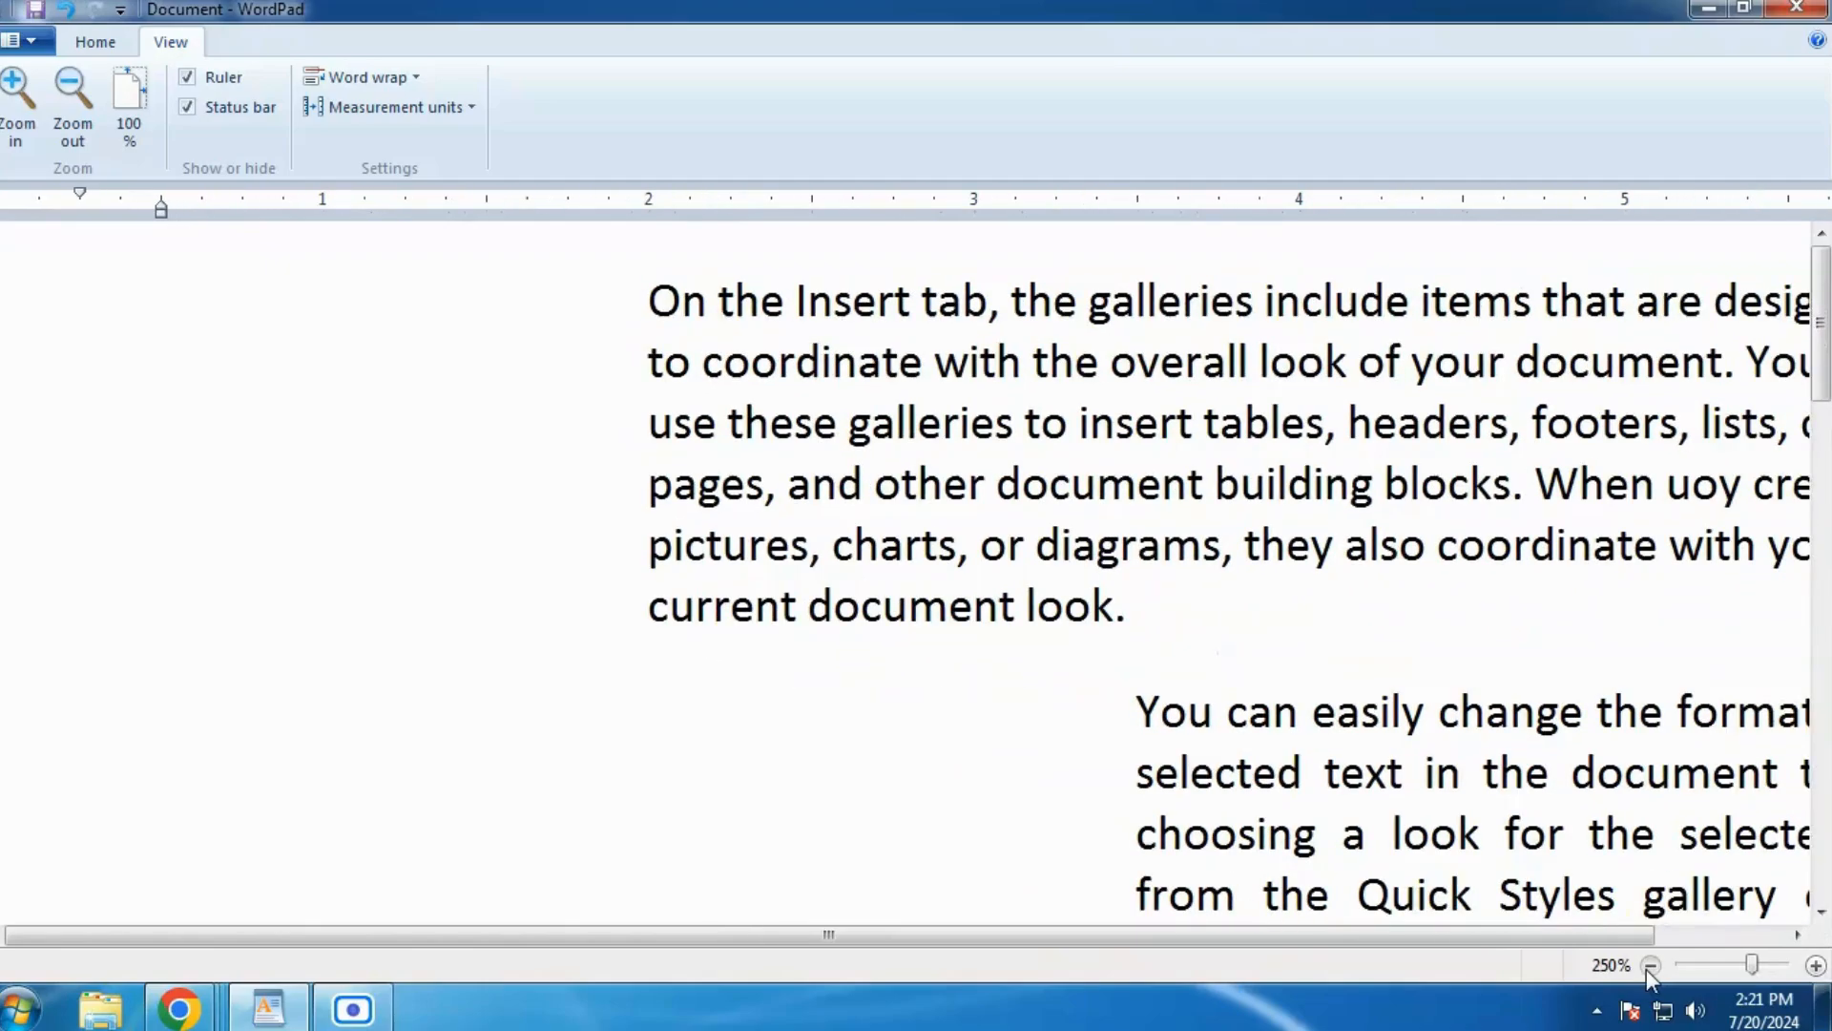
left_click(1650, 966)
left_click(1651, 966)
left_click(1651, 966)
double_click(1651, 966)
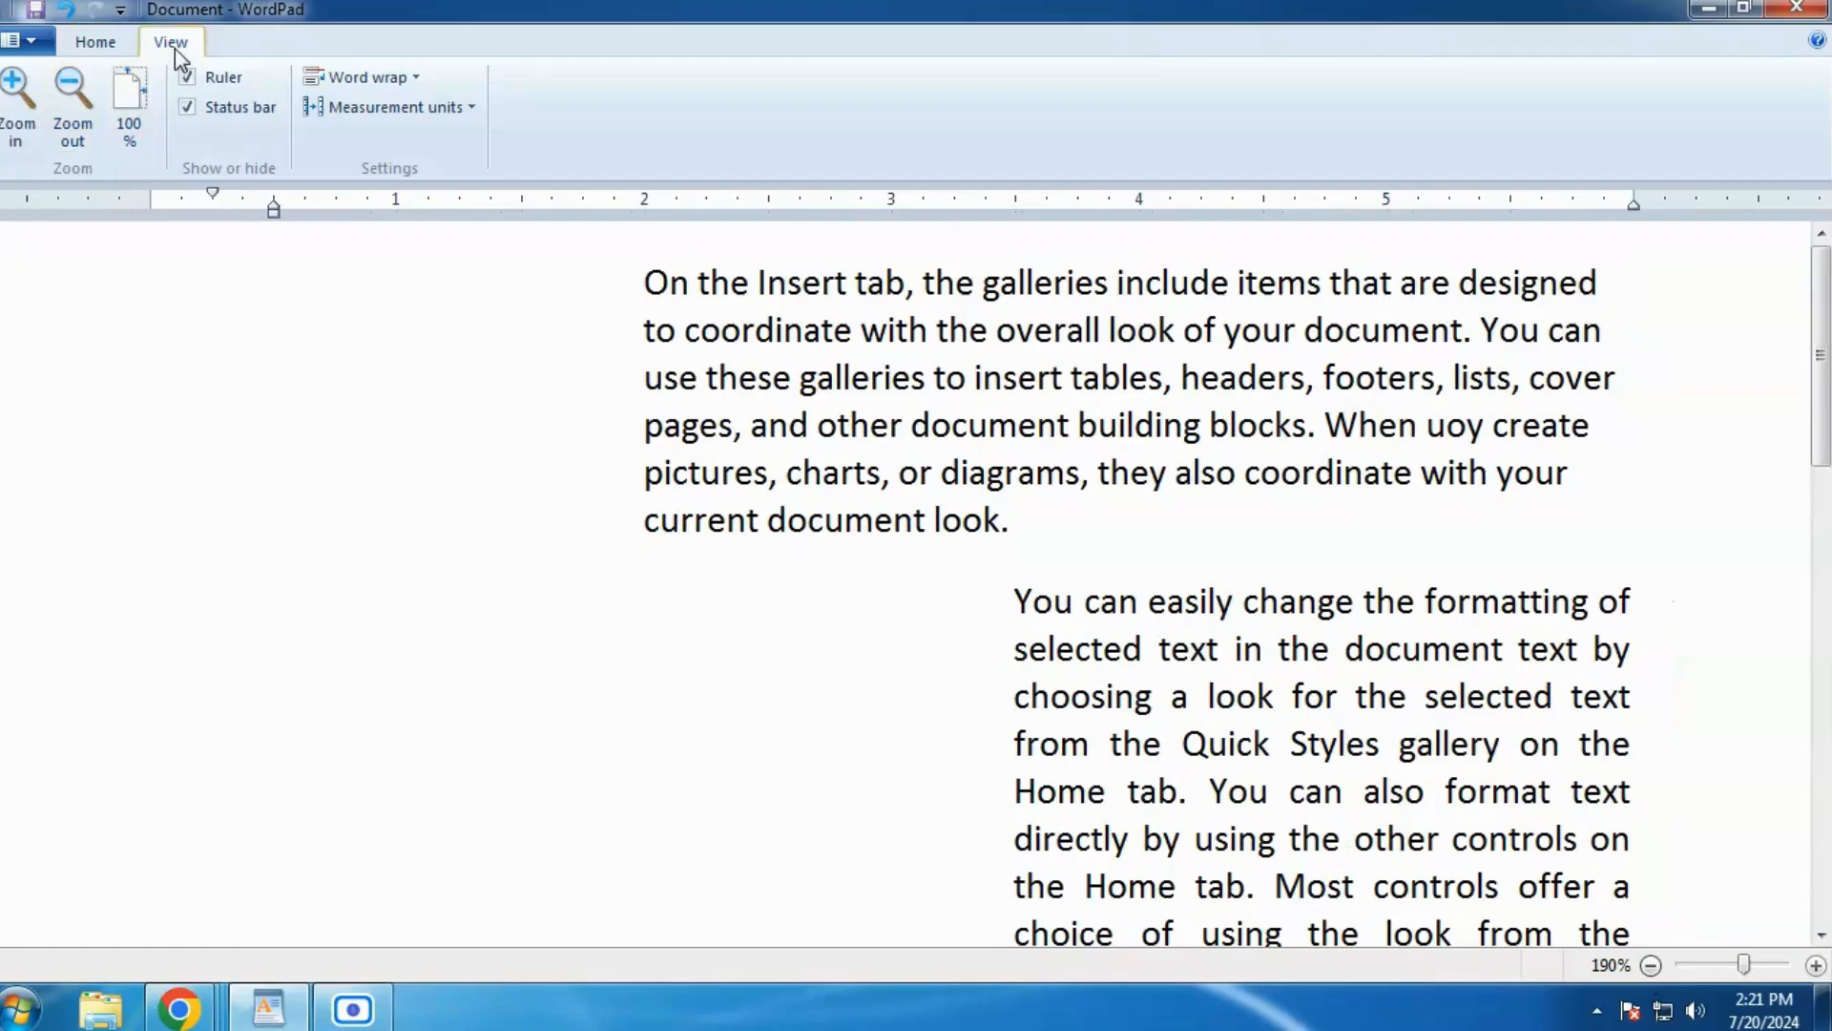
Step: Magnify the document to 250% using the Zoom in command
left_click(14, 107)
left_click(14, 107)
left_click(14, 106)
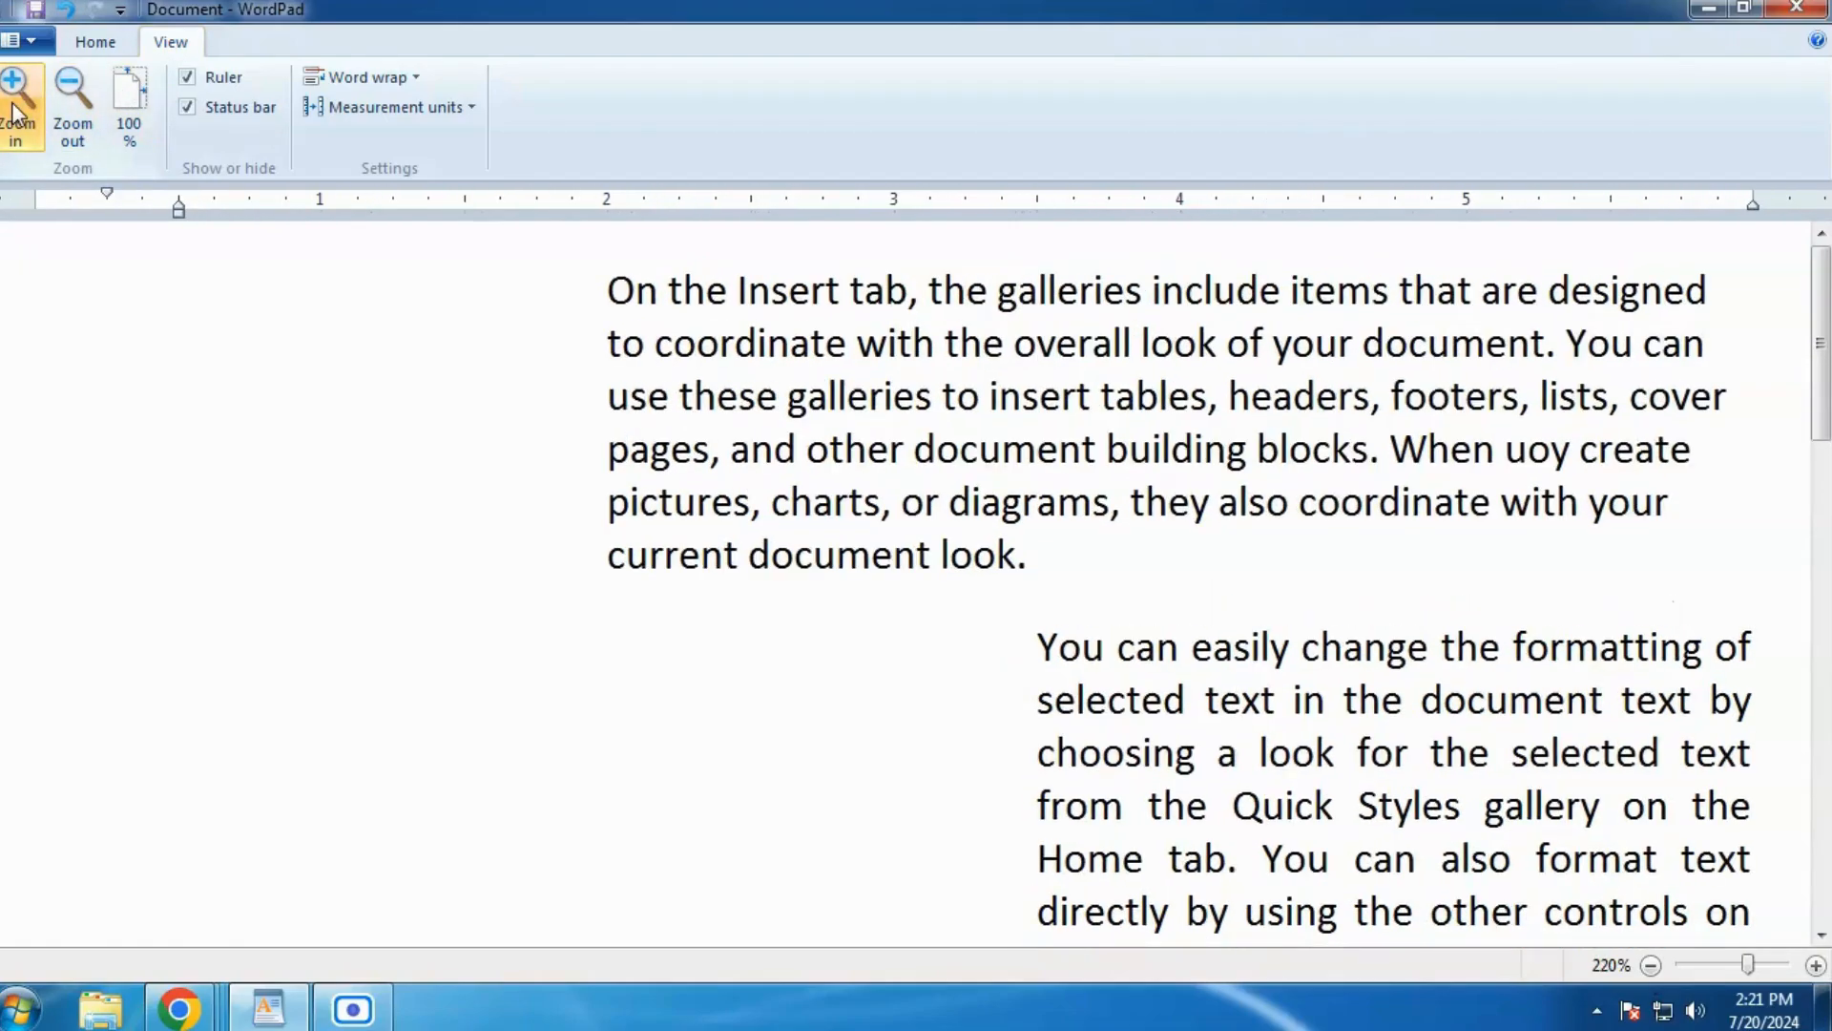
left_click(14, 107)
left_click(14, 107)
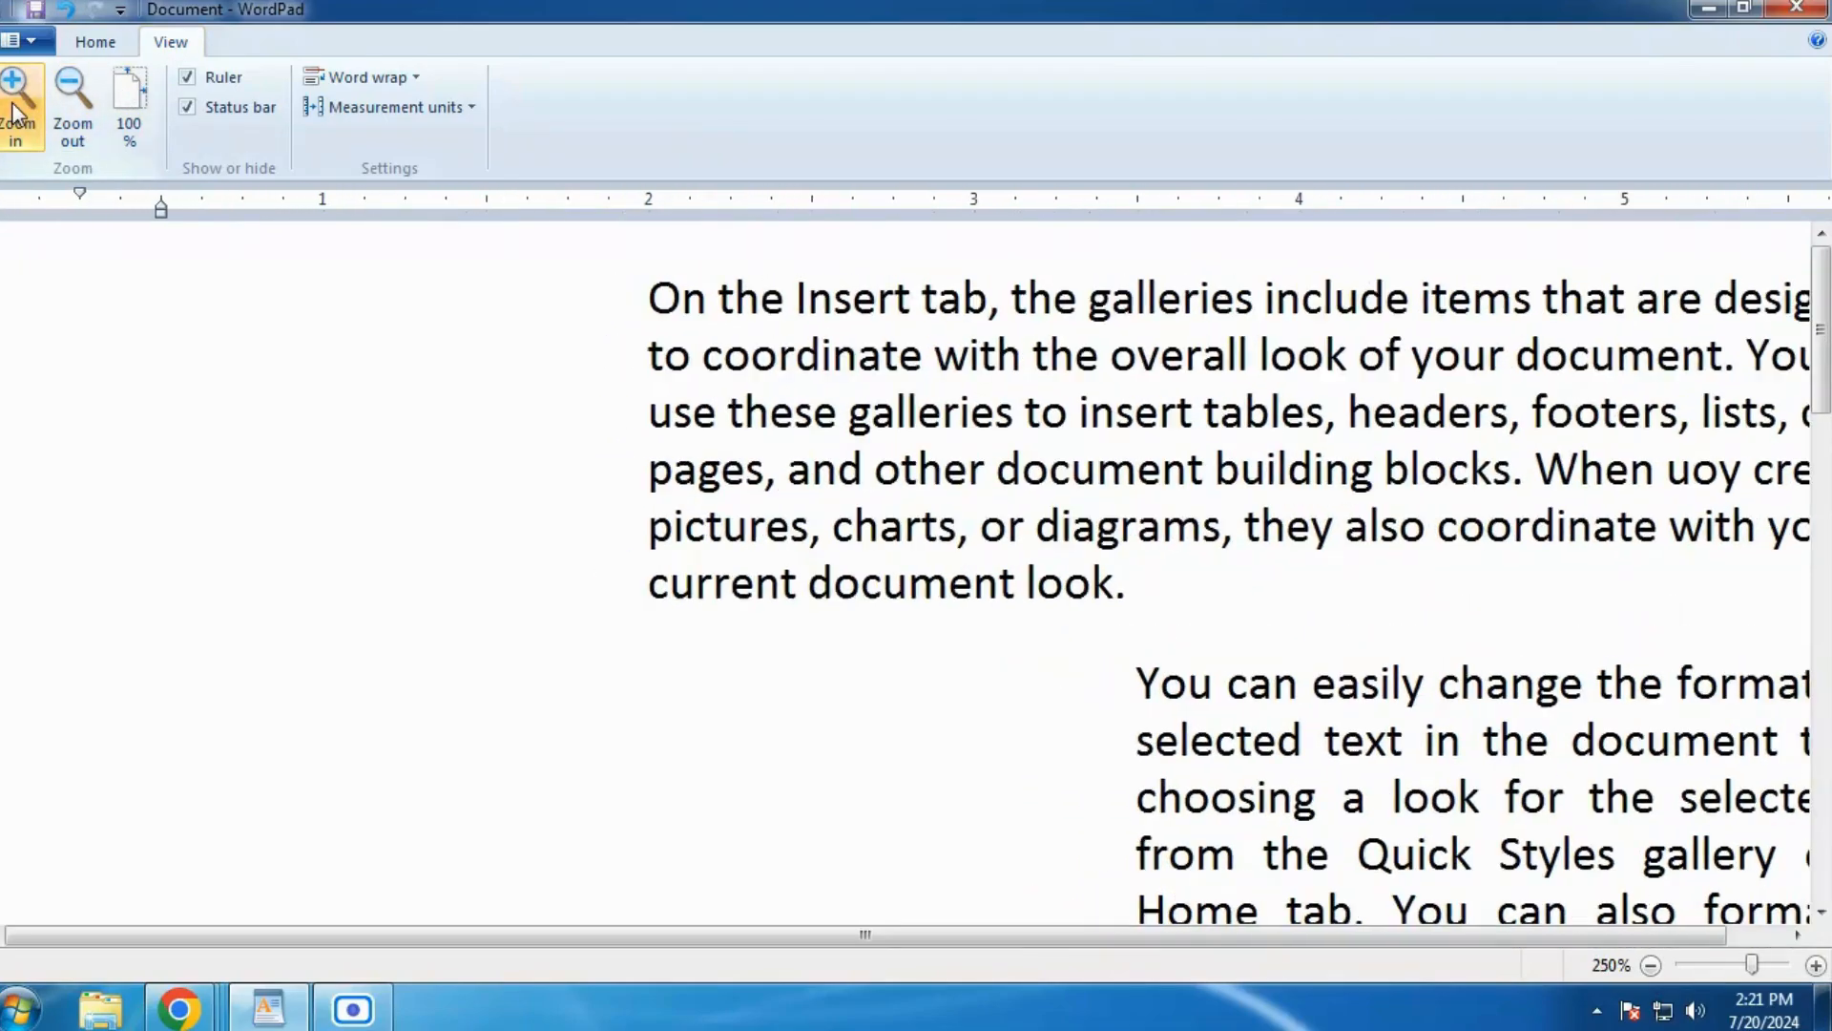
Step: Zoom the document out to 150% and reset the zoom to 100%
left_click(67, 105)
left_click(65, 100)
left_click(65, 100)
left_click(65, 101)
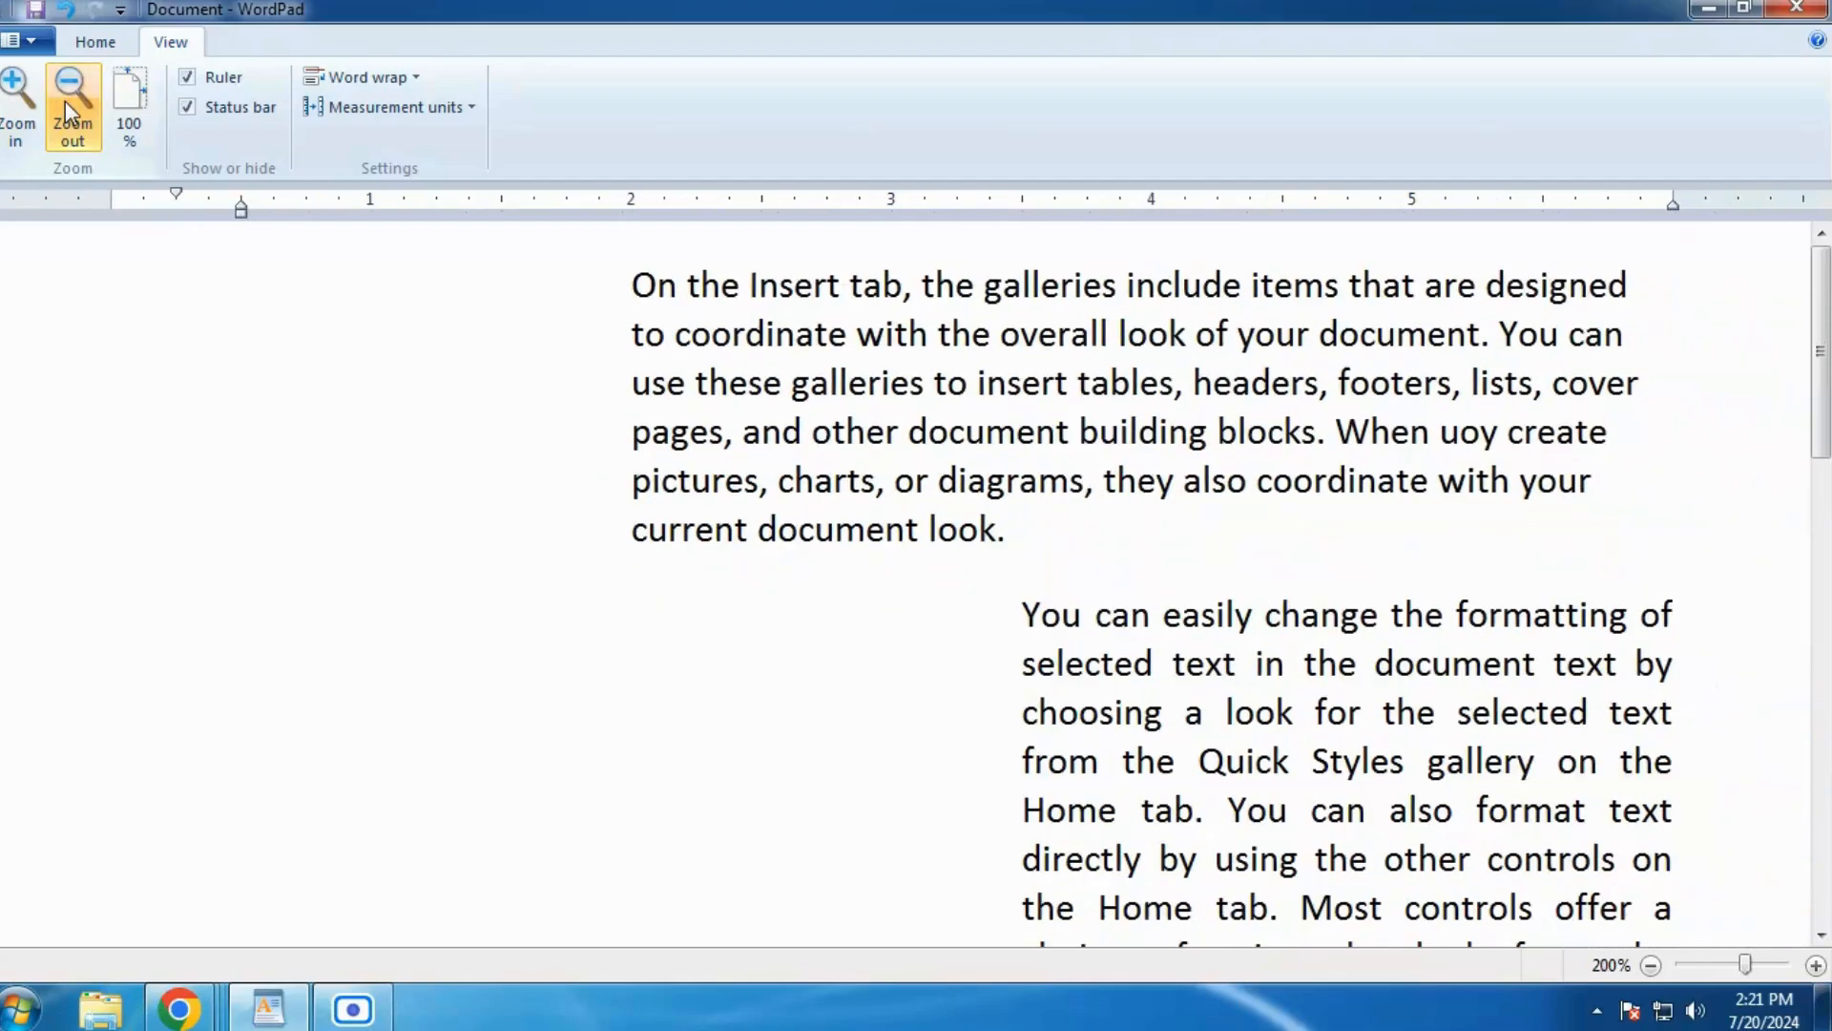
left_click(64, 100)
left_click(65, 101)
left_click(64, 100)
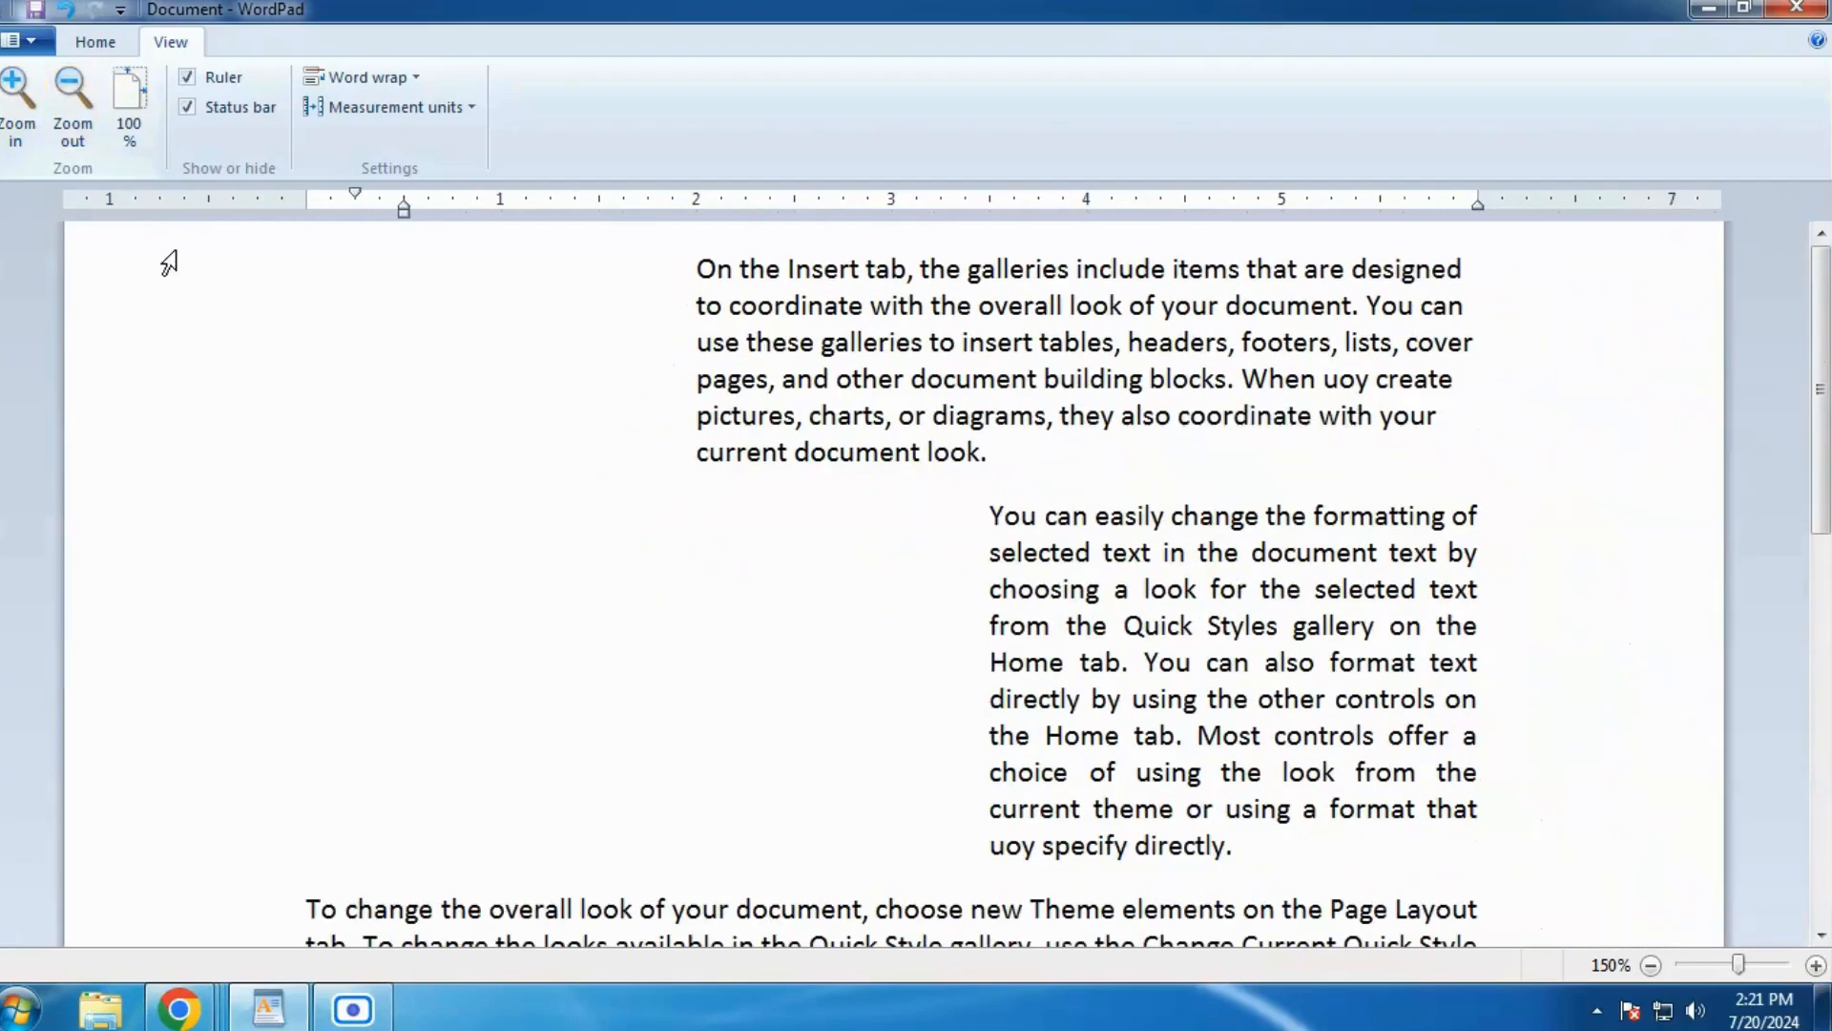
left_click(129, 118)
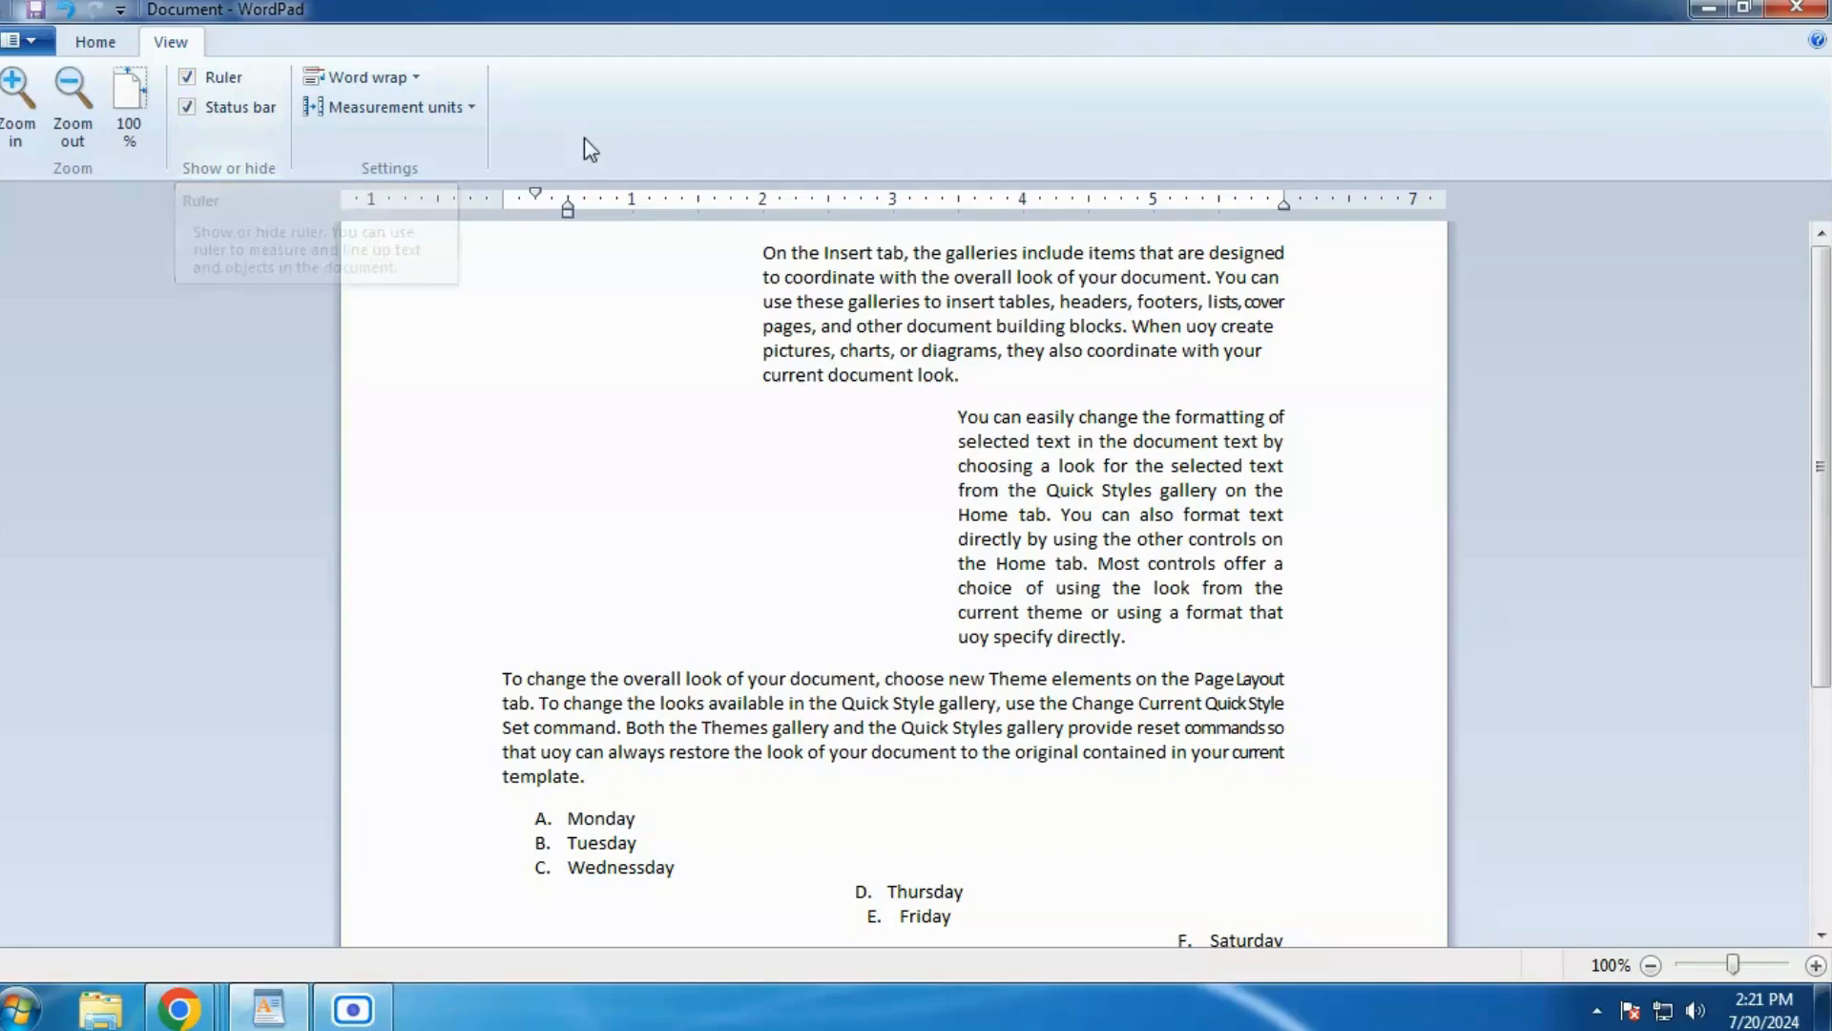
Step: Hide the ruler and show it again, and do the same with the status bar
left_click(187, 78)
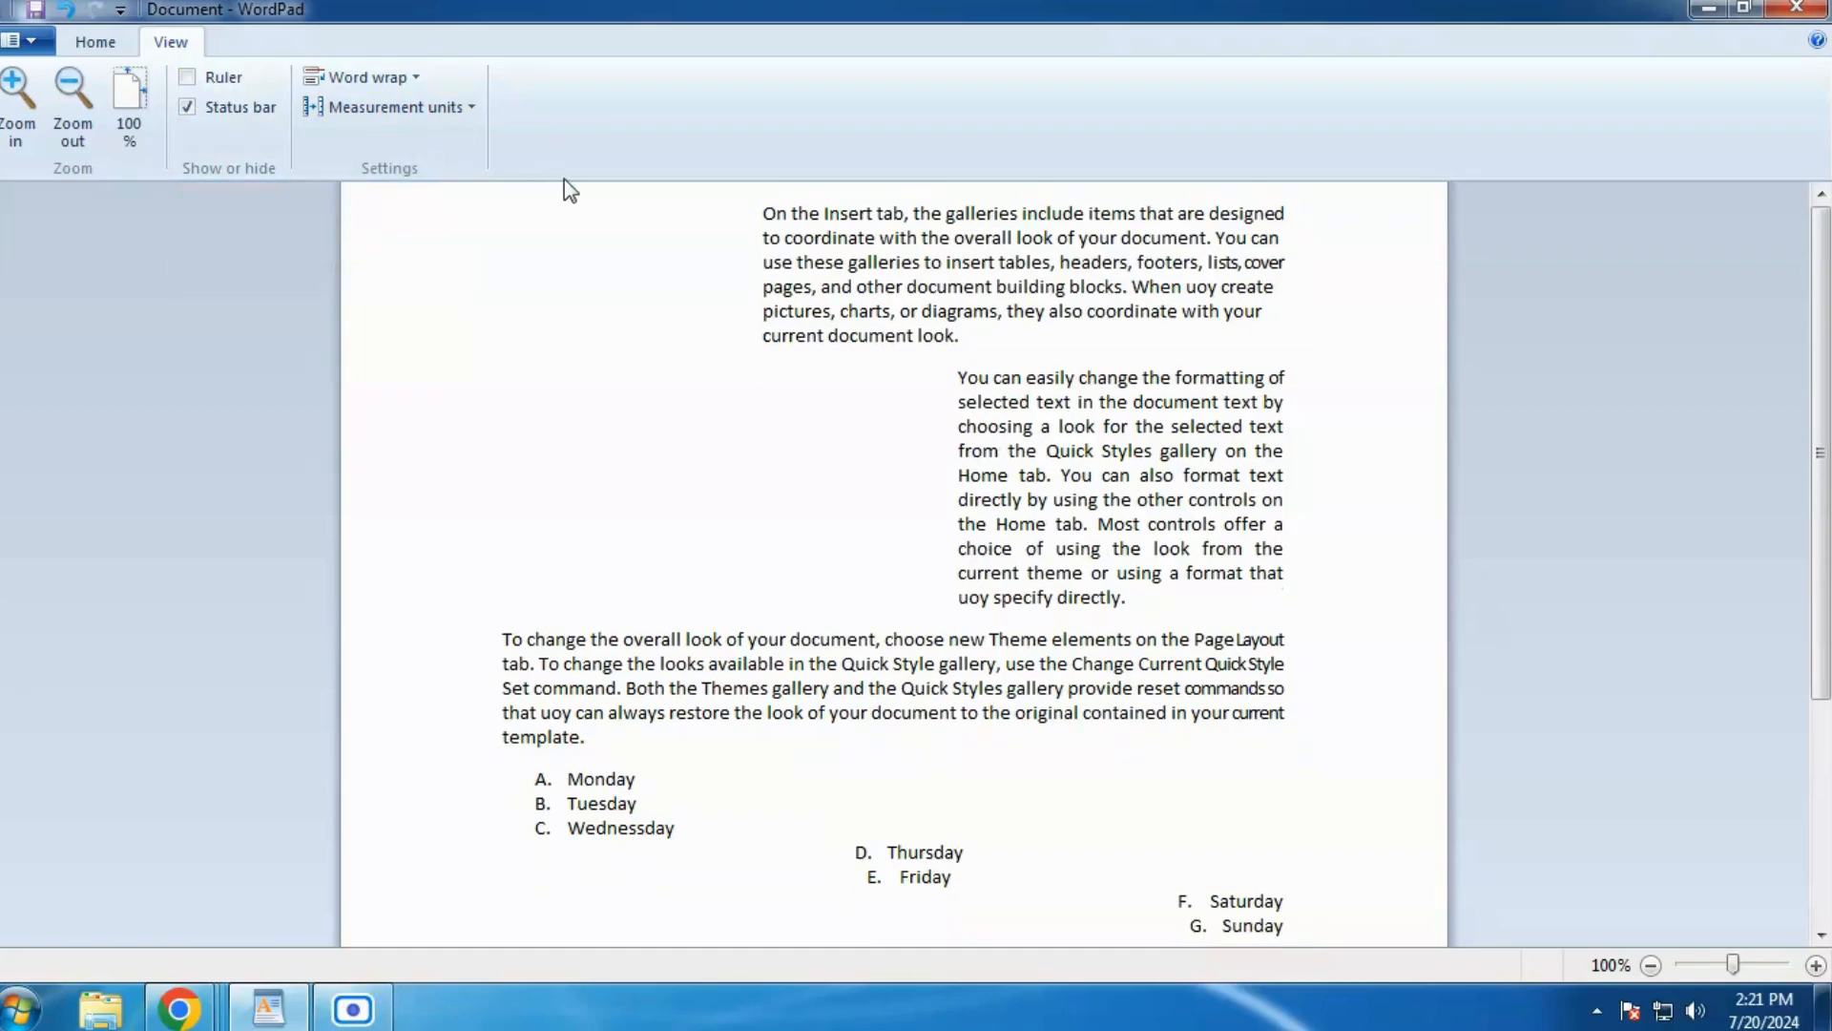
left_click(187, 78)
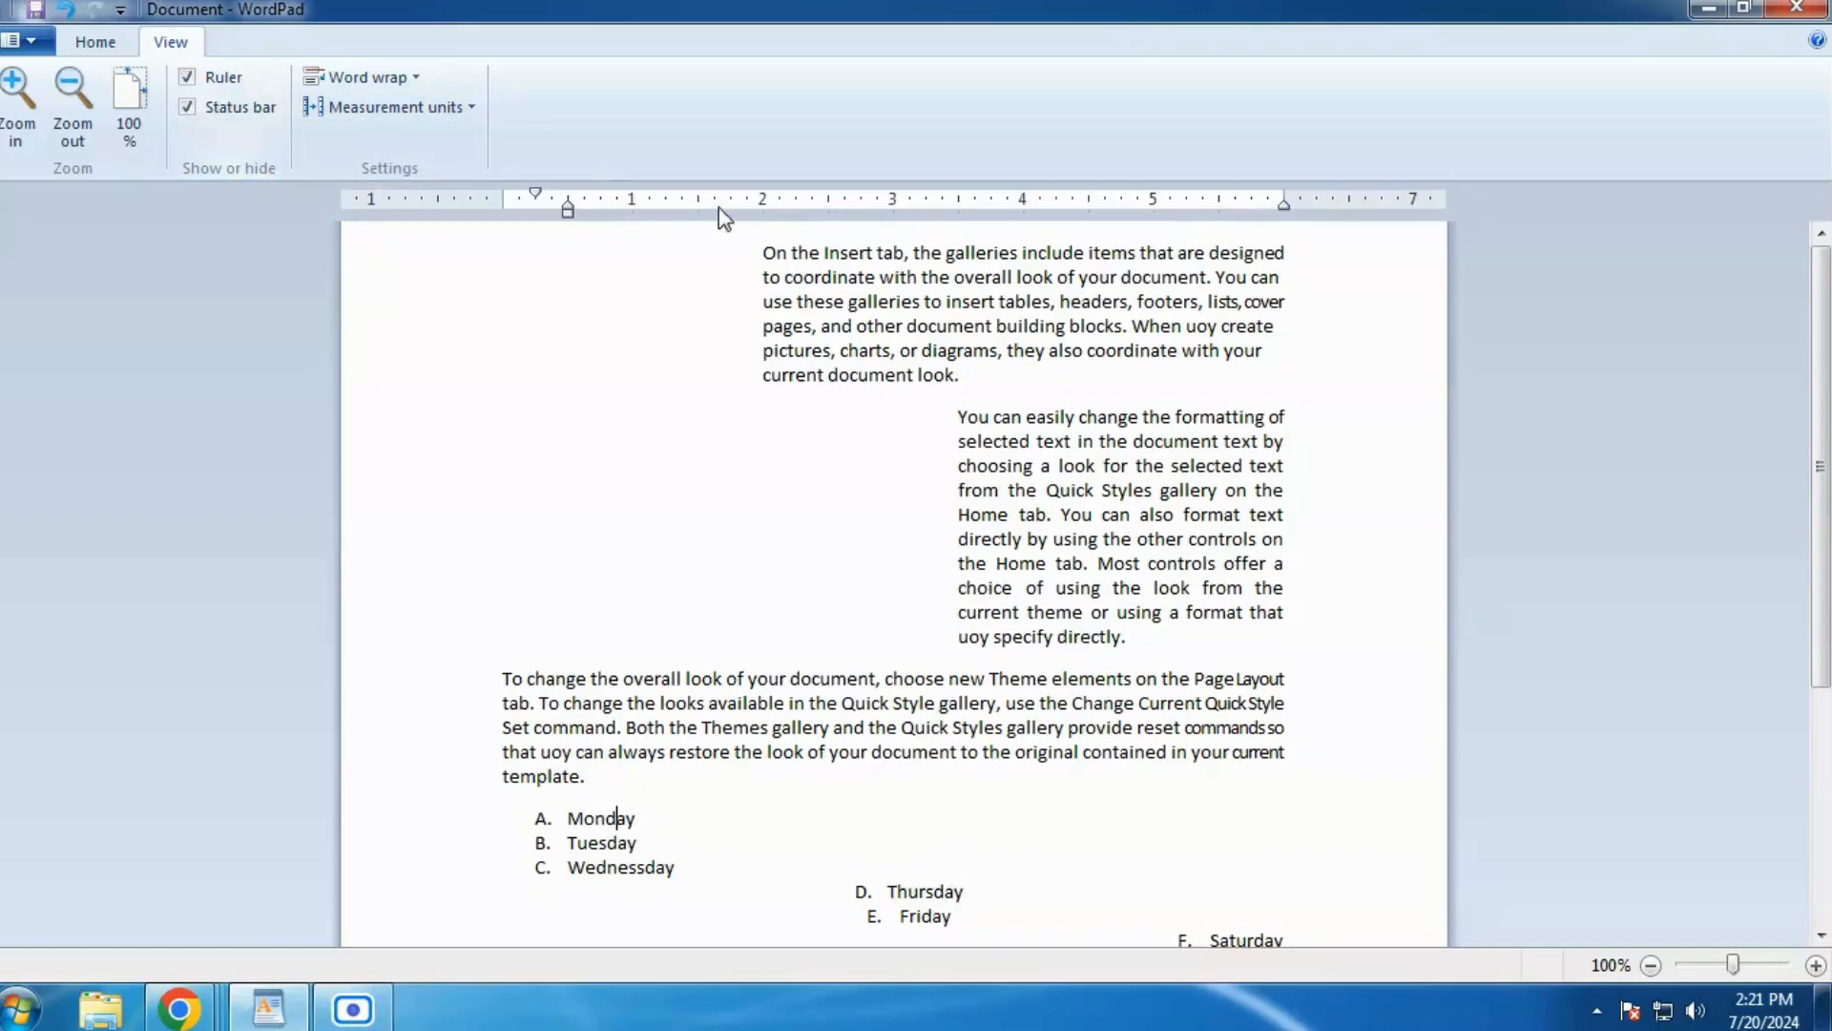
left_click(188, 108)
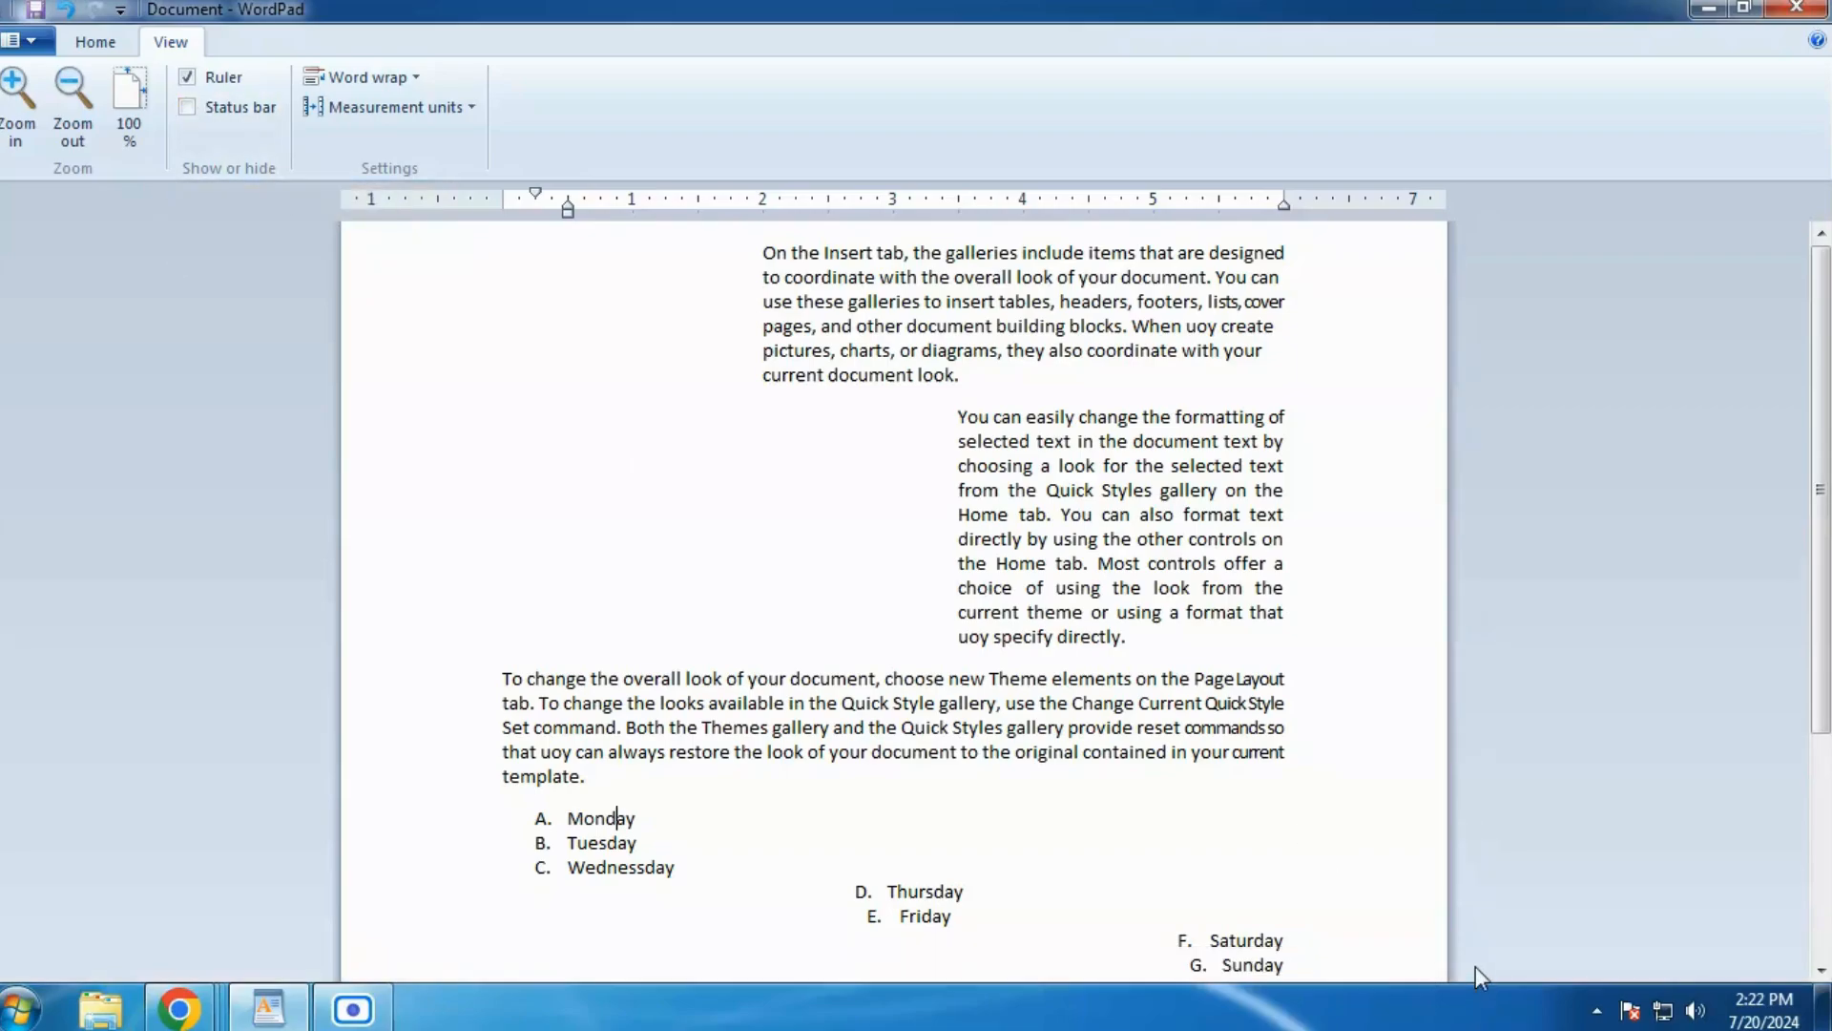
left_click(187, 108)
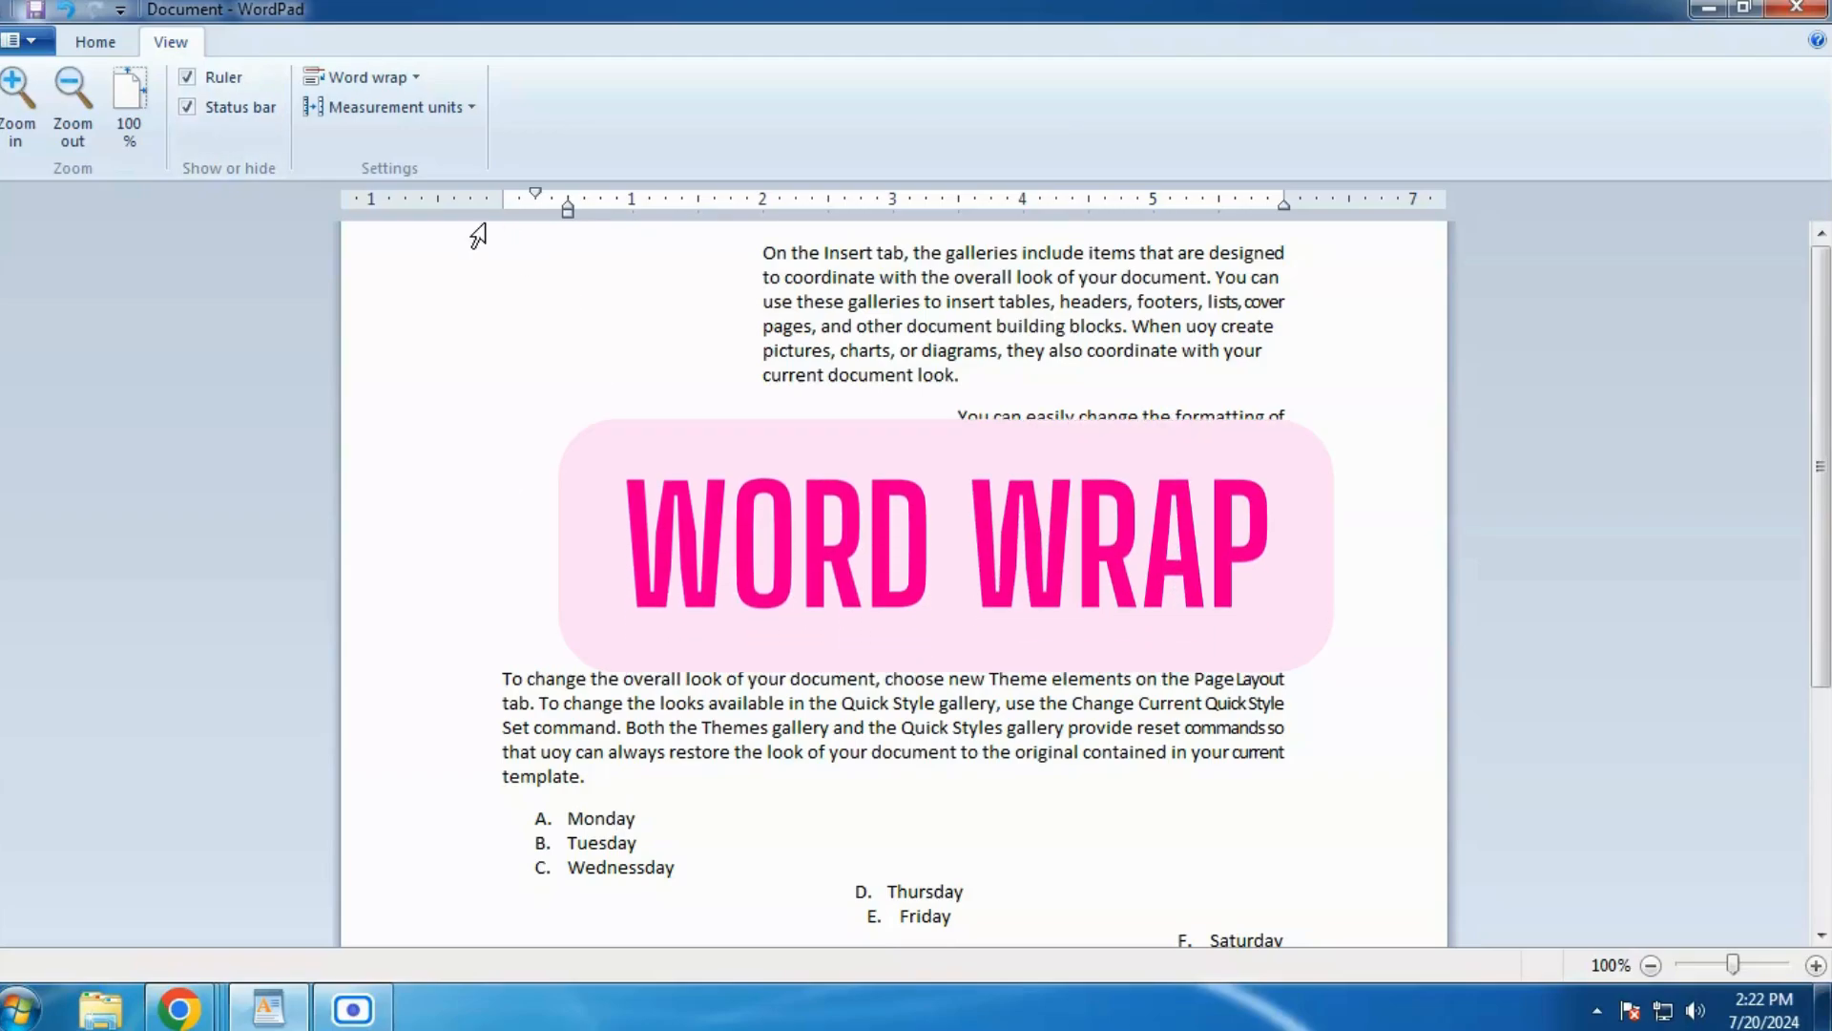
Step: Set word wrap to No wrap, scroll along the unwrapped lines, and set it back to Wrap to ruler
left_click(410, 80)
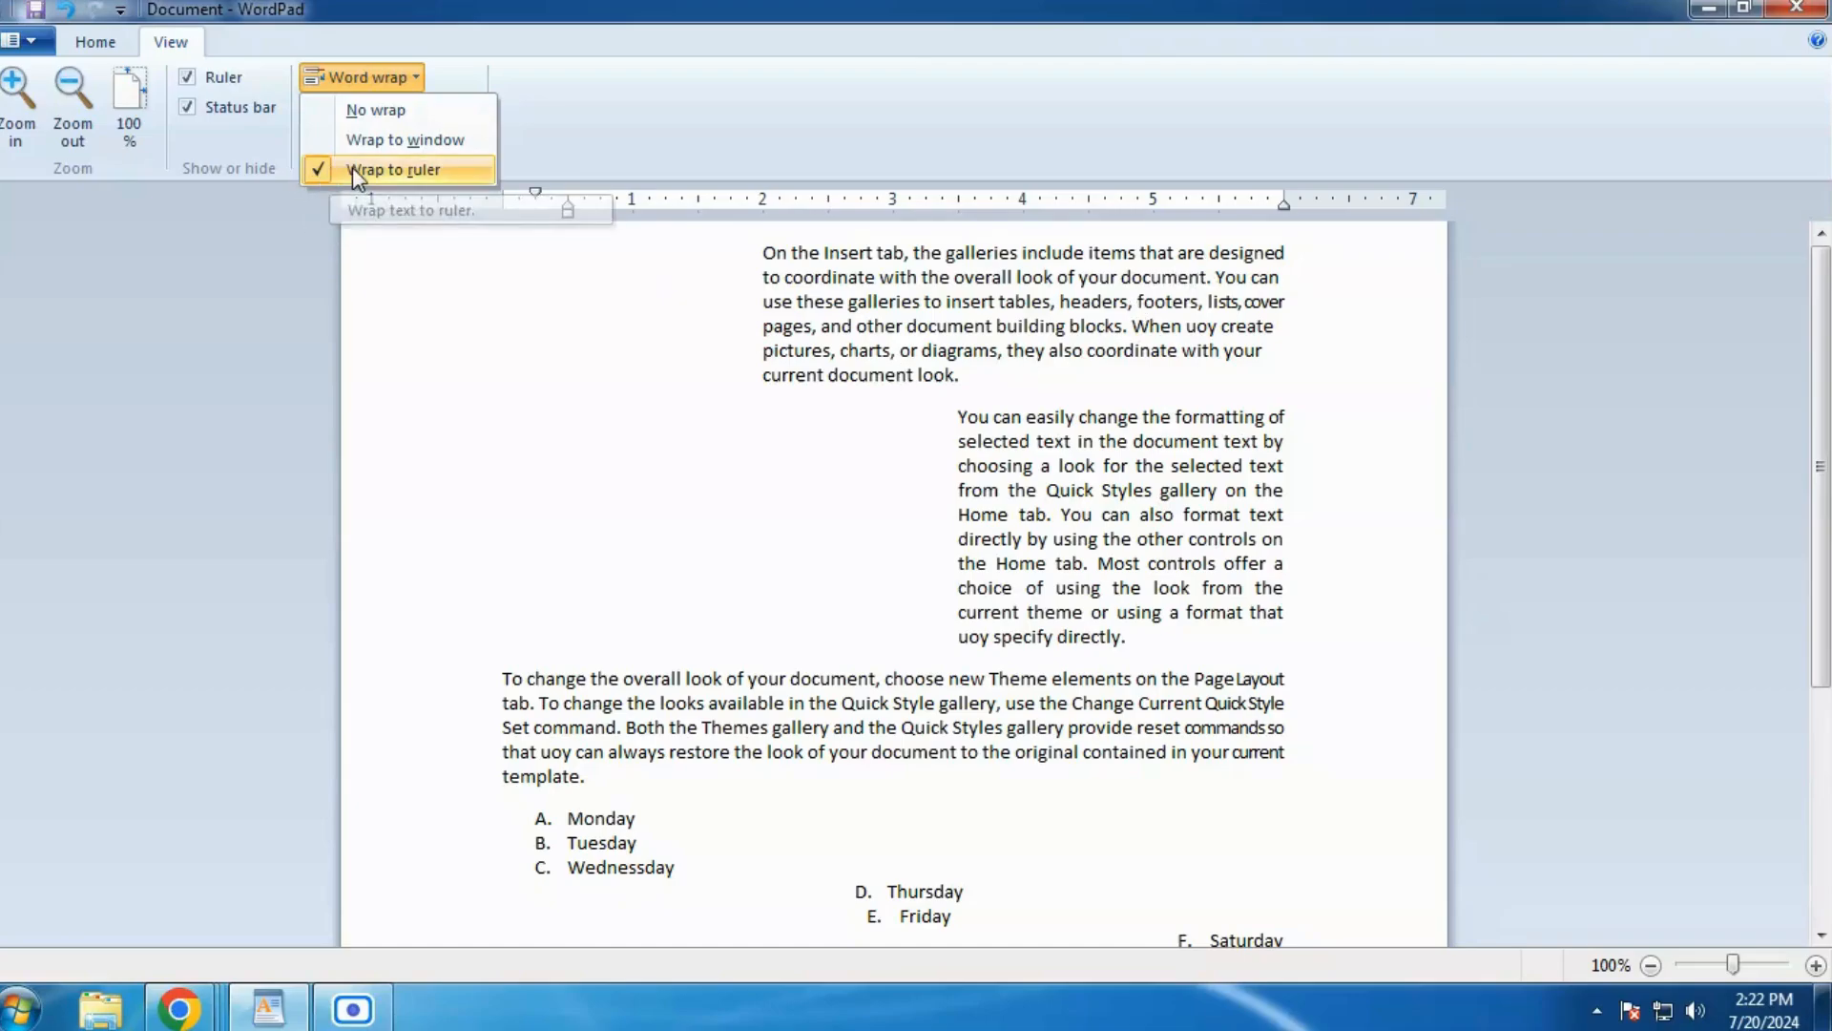
left_click(368, 112)
left_click_drag(325, 940, 238, 910)
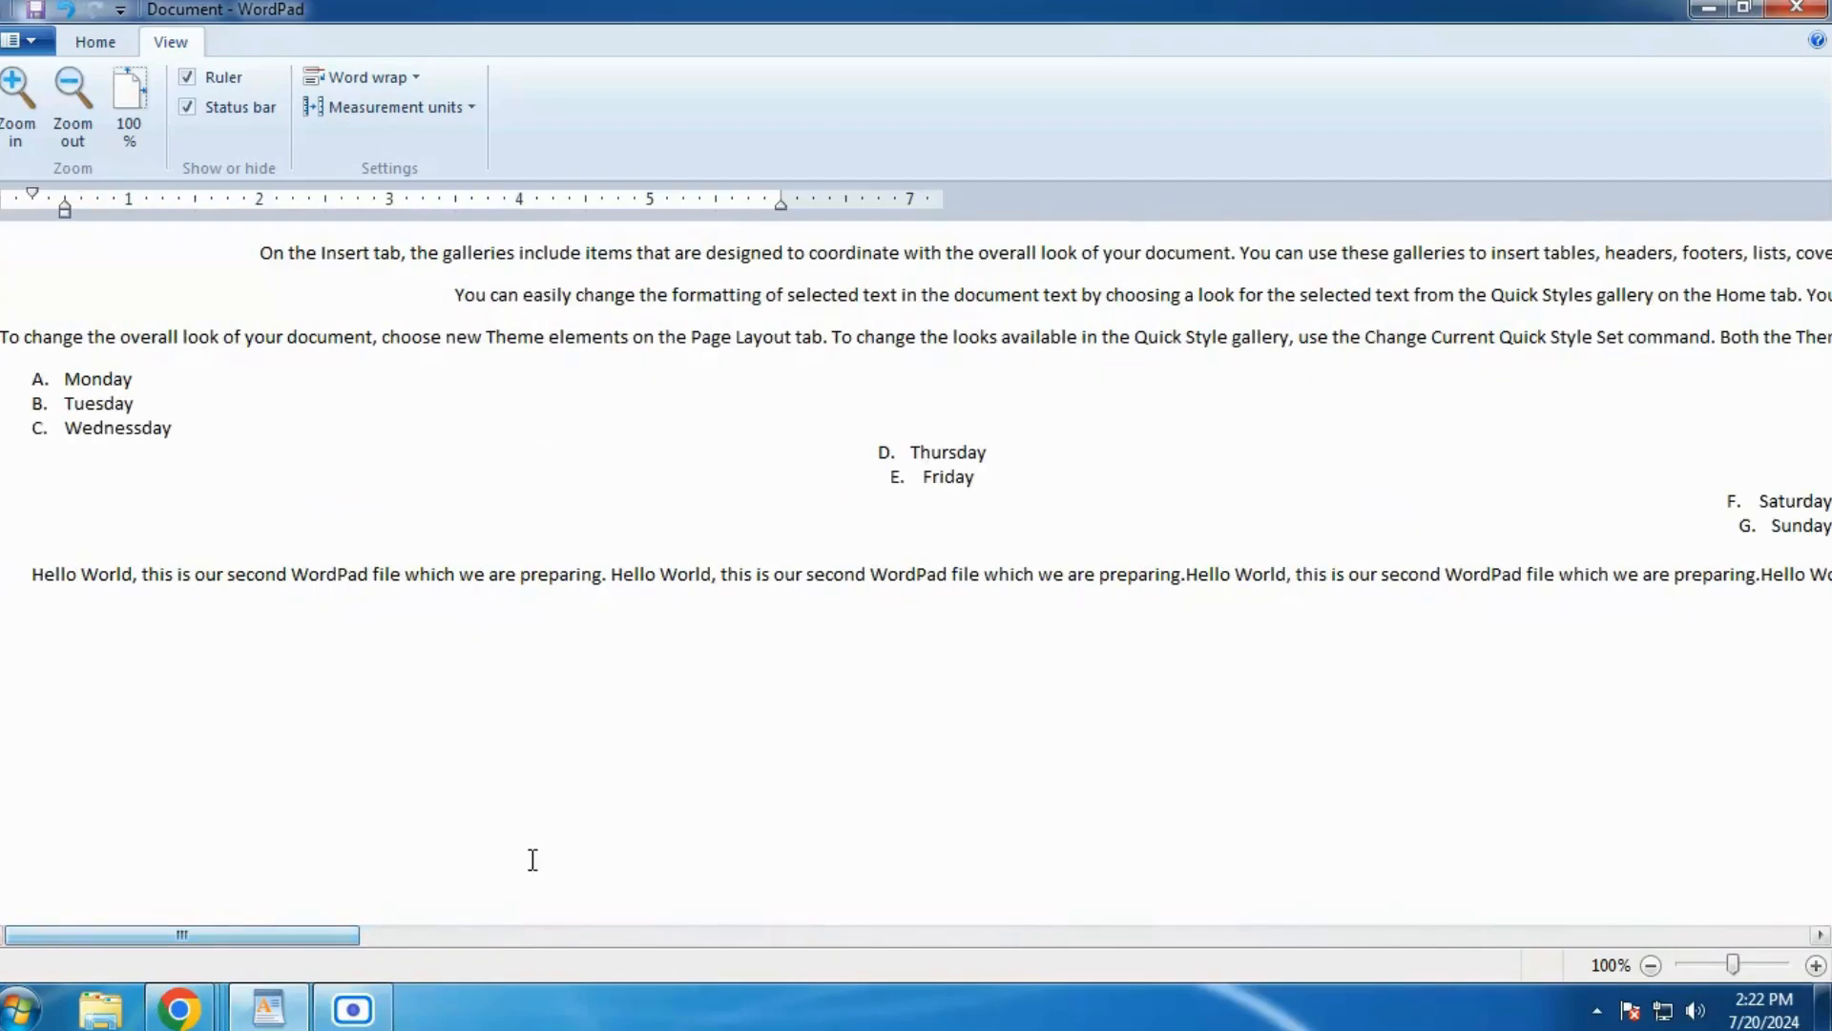
left_click(402, 82)
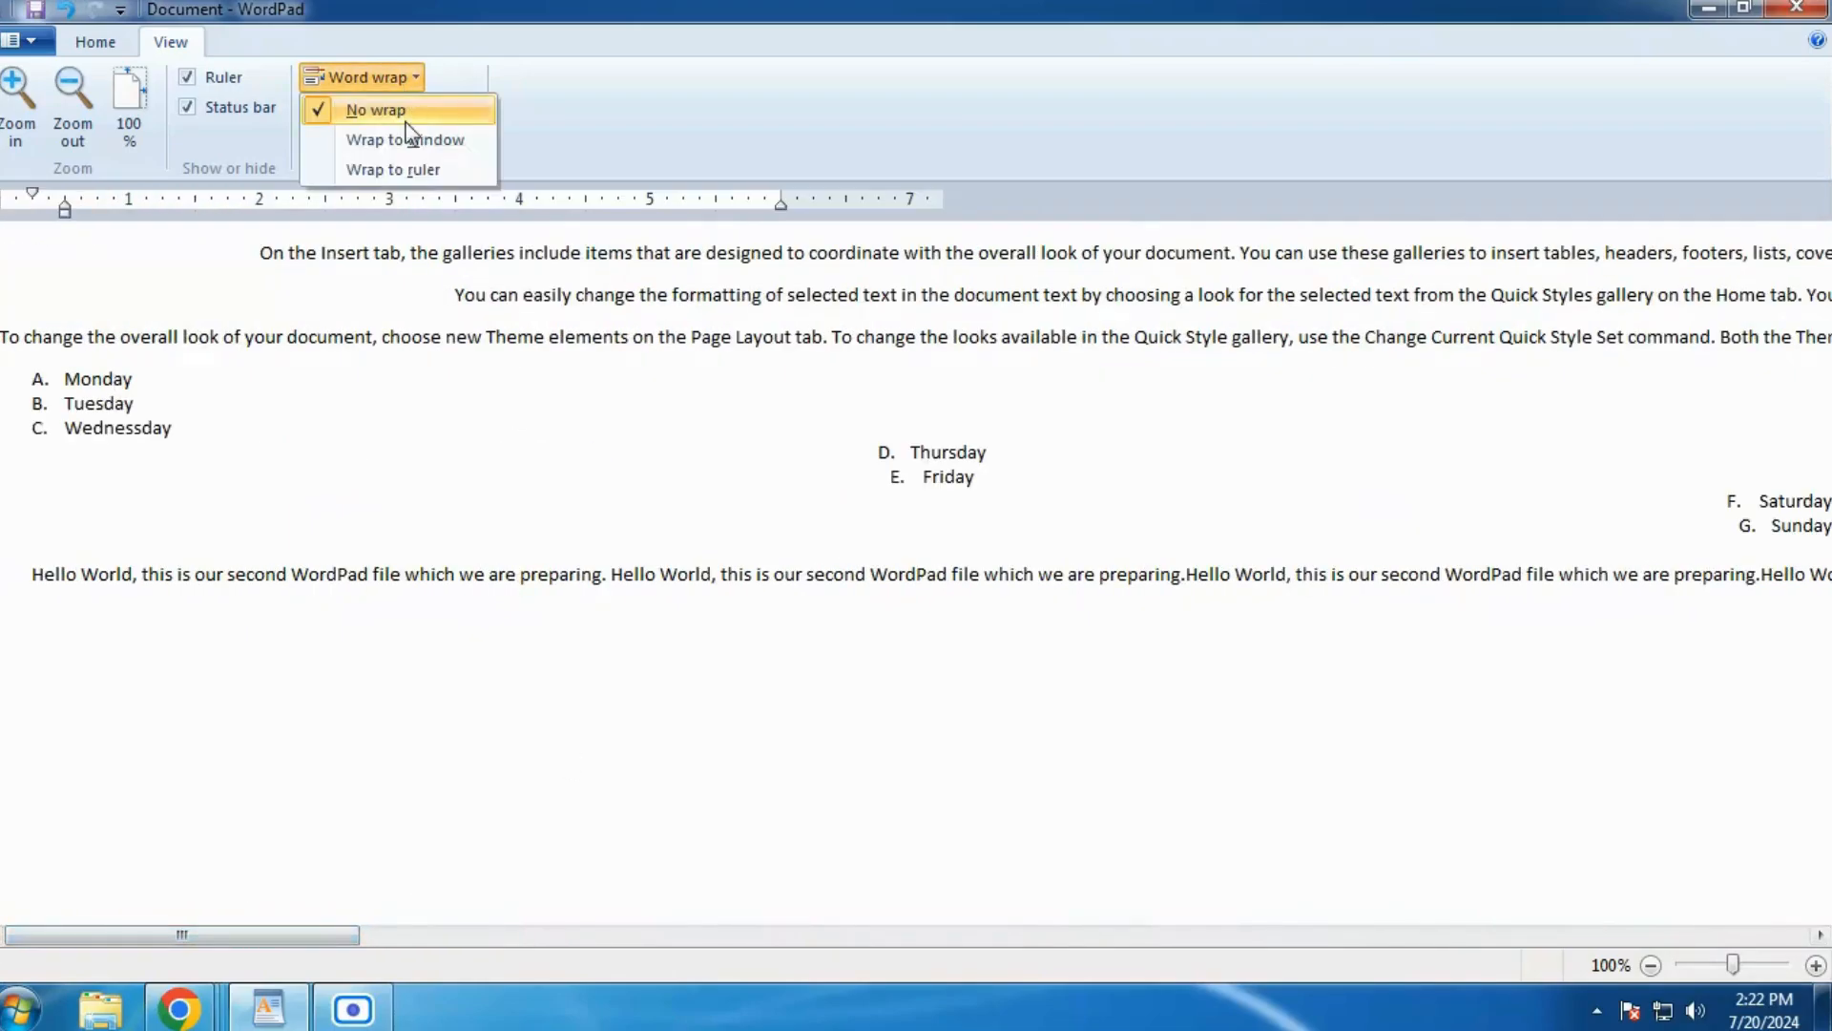
left_click(394, 169)
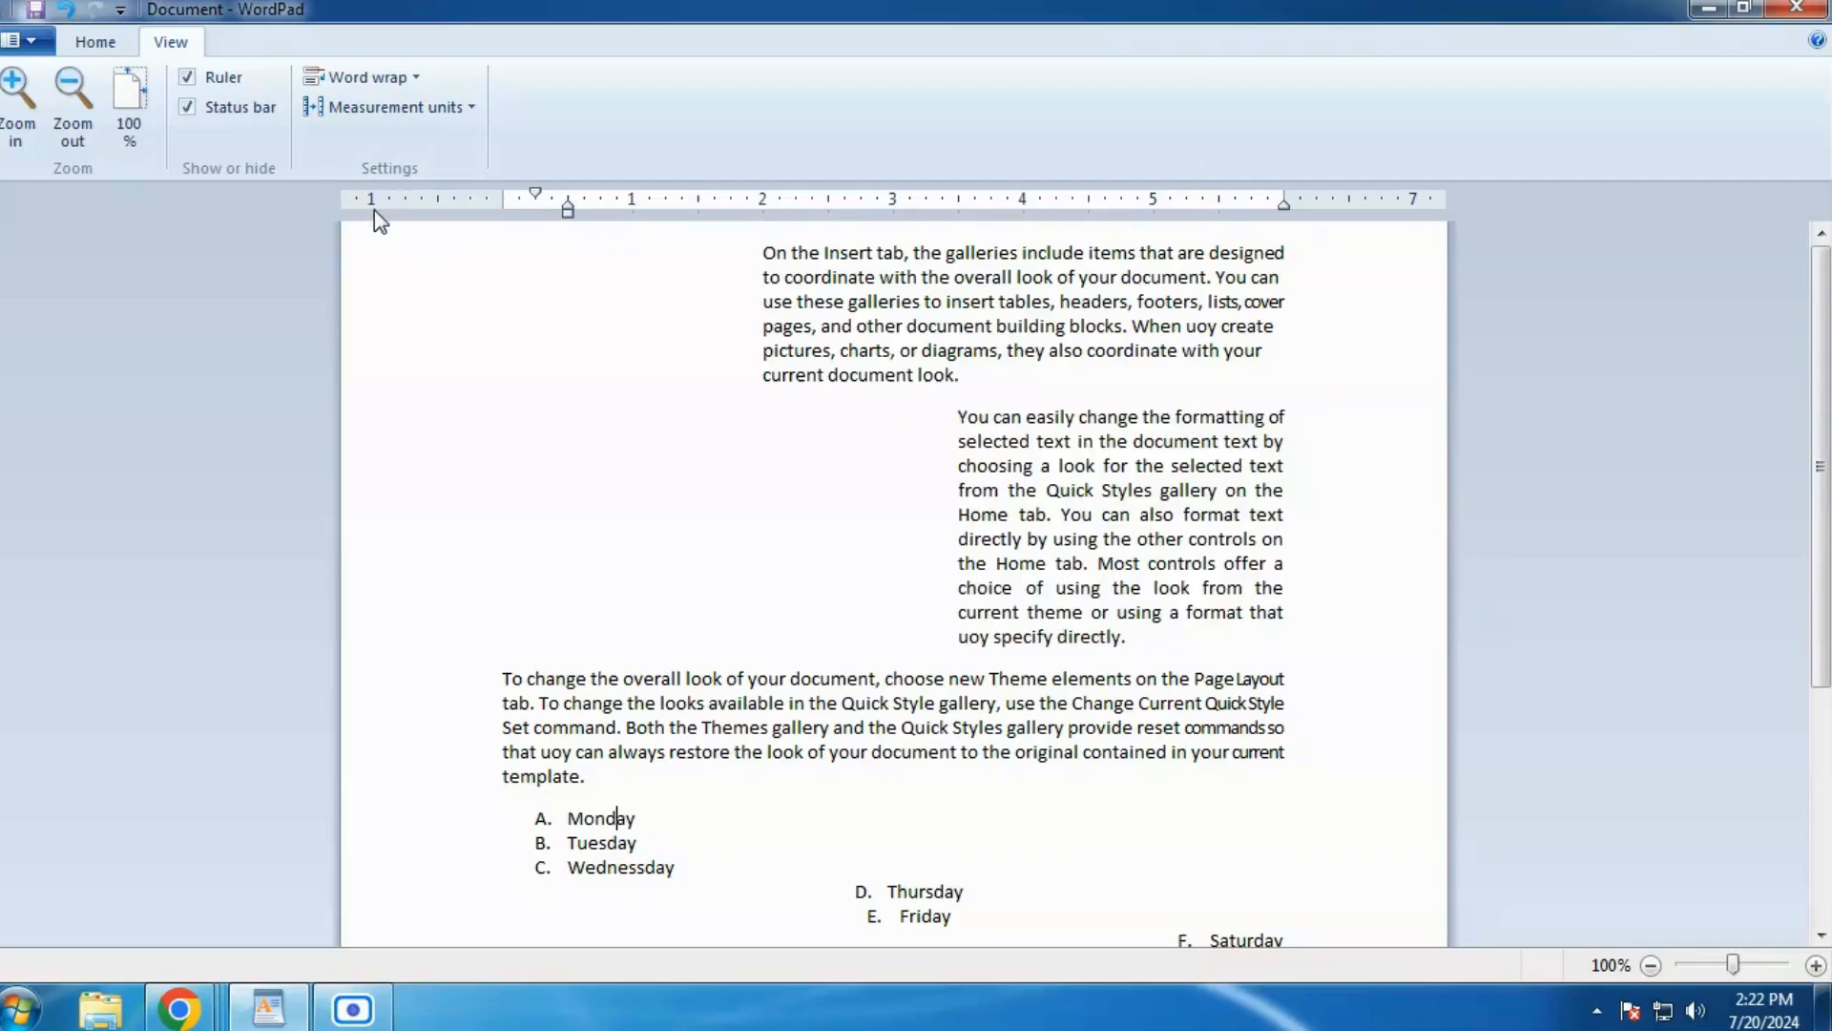
Step: Review the available measurement units and set the ruler to centimeters
left_click(420, 118)
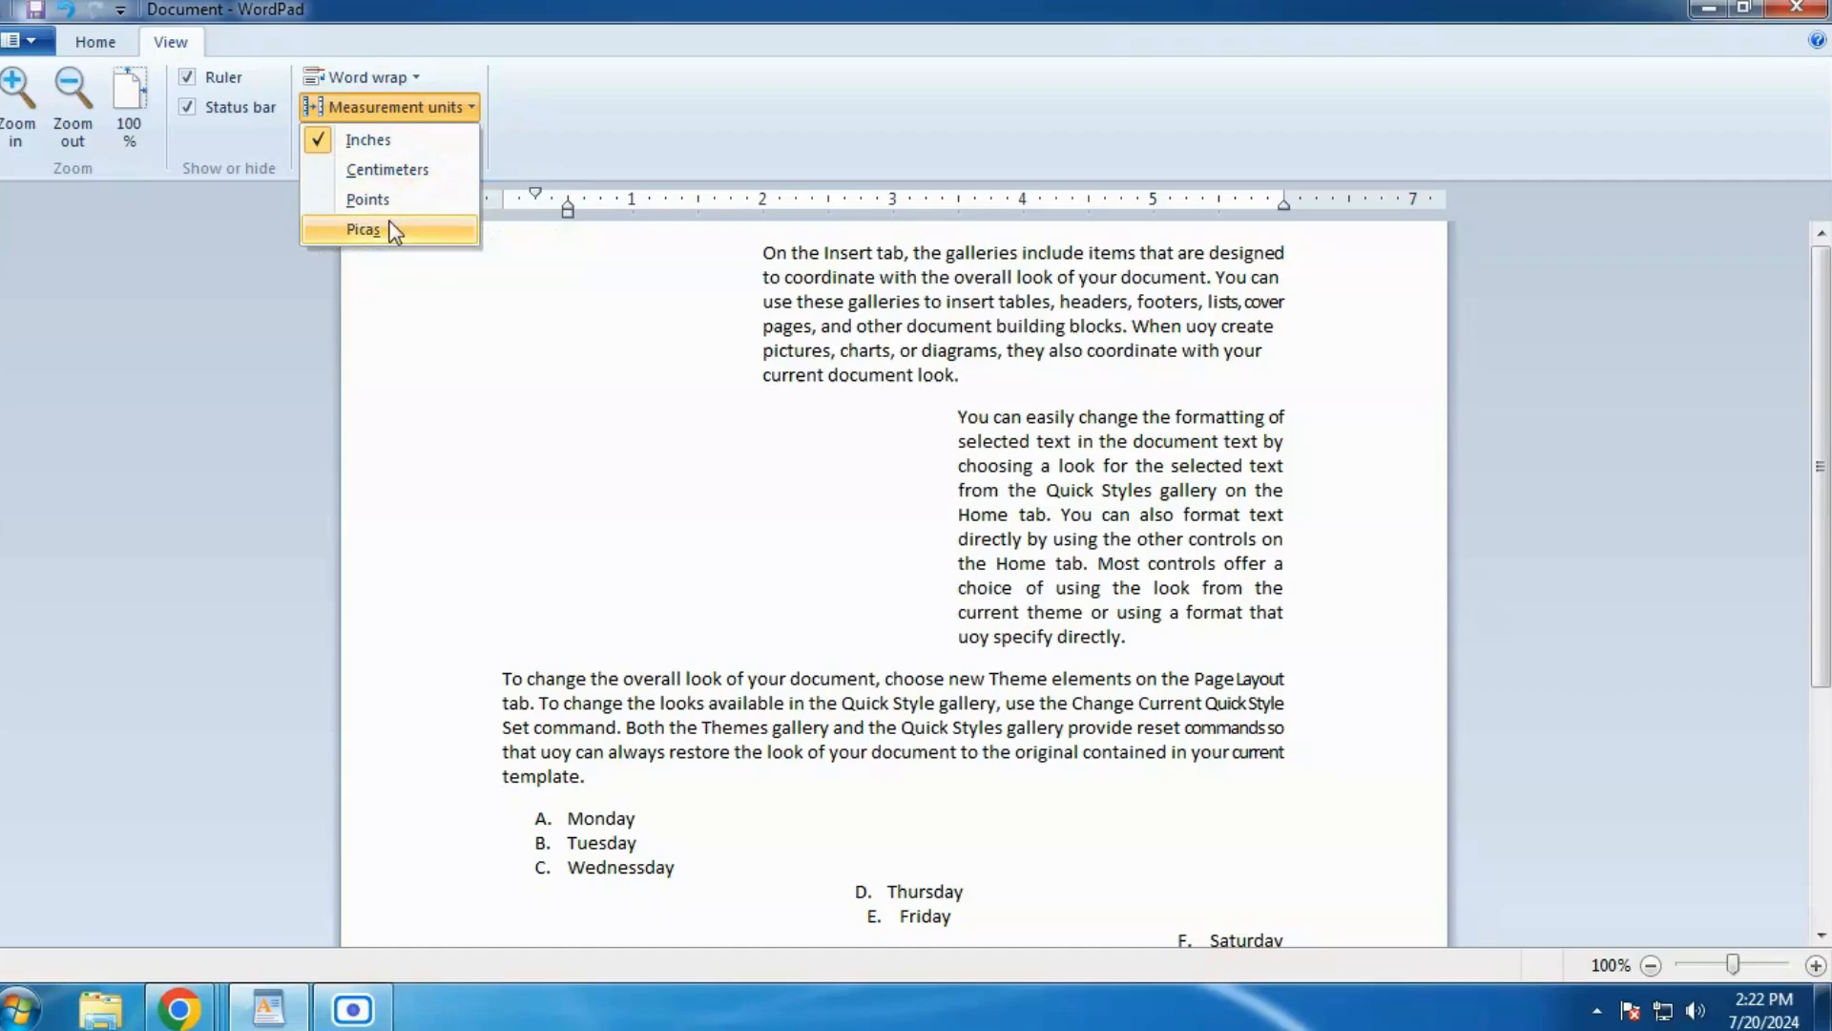
left_click(628, 122)
left_click(462, 109)
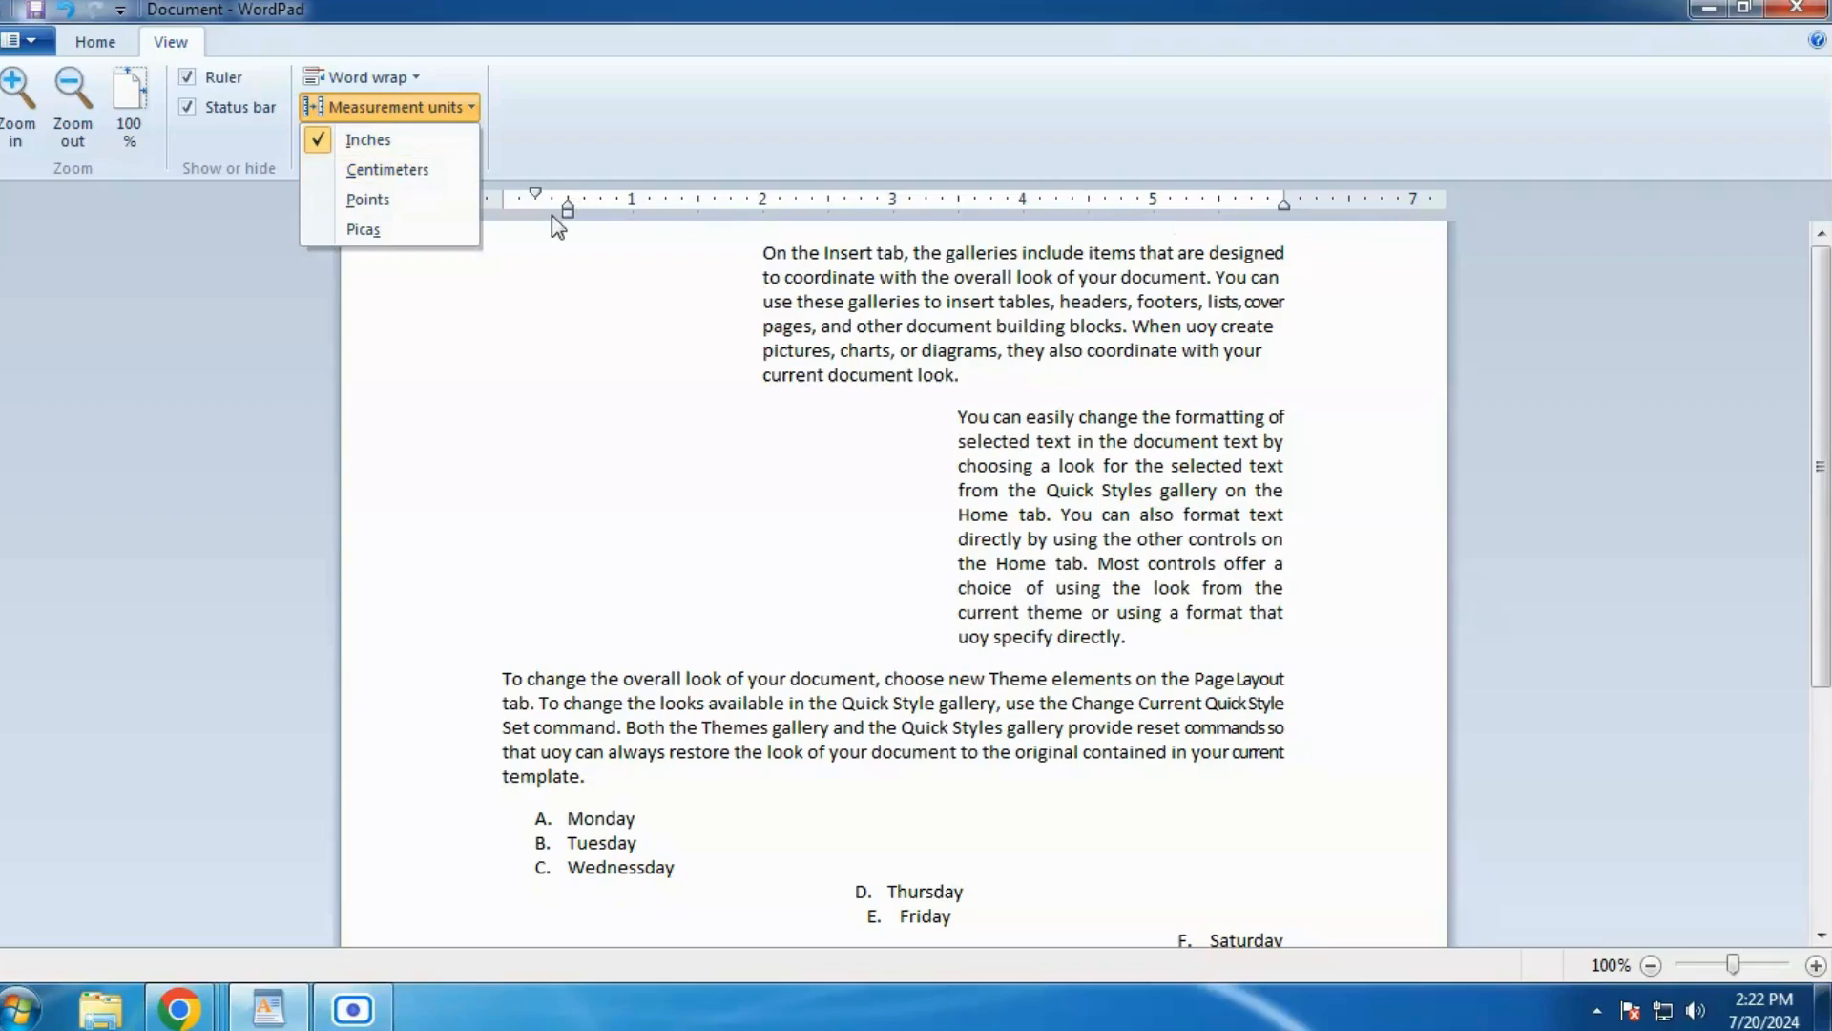
left_click(412, 174)
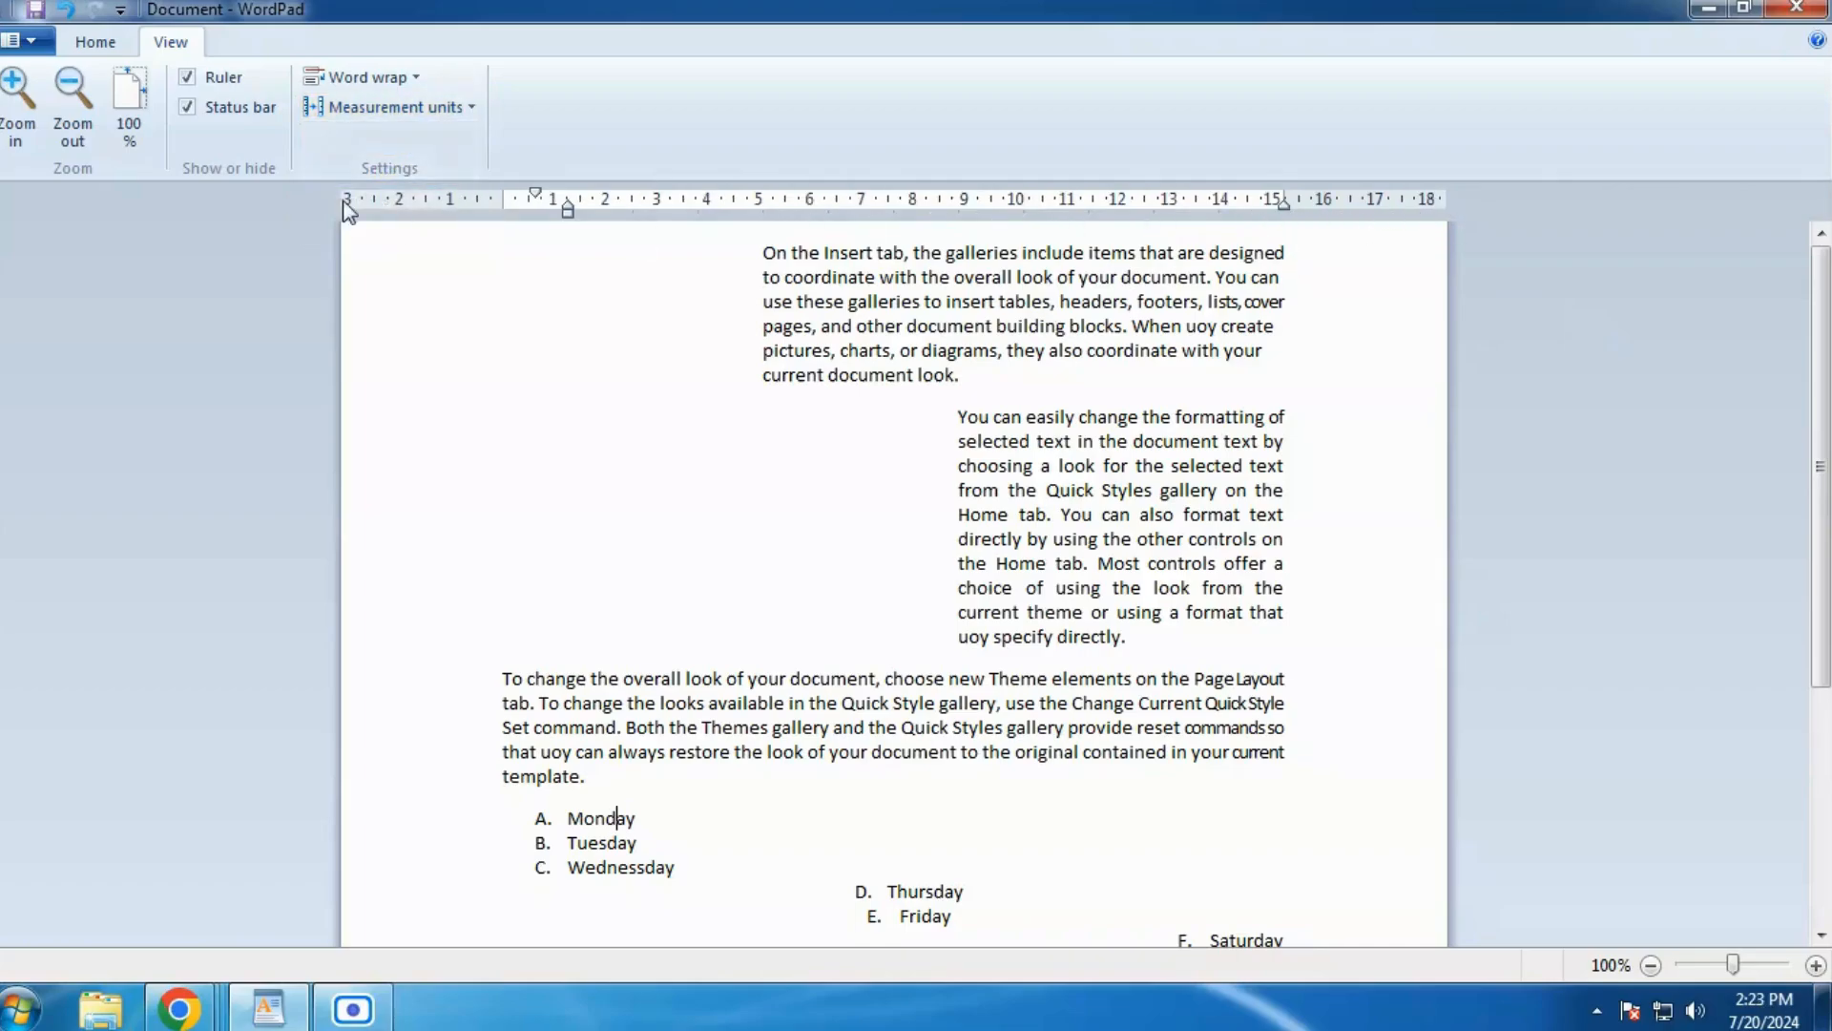
Step: Change the ruler's measurement units to points and then to picas
left_click(375, 109)
left_click(372, 200)
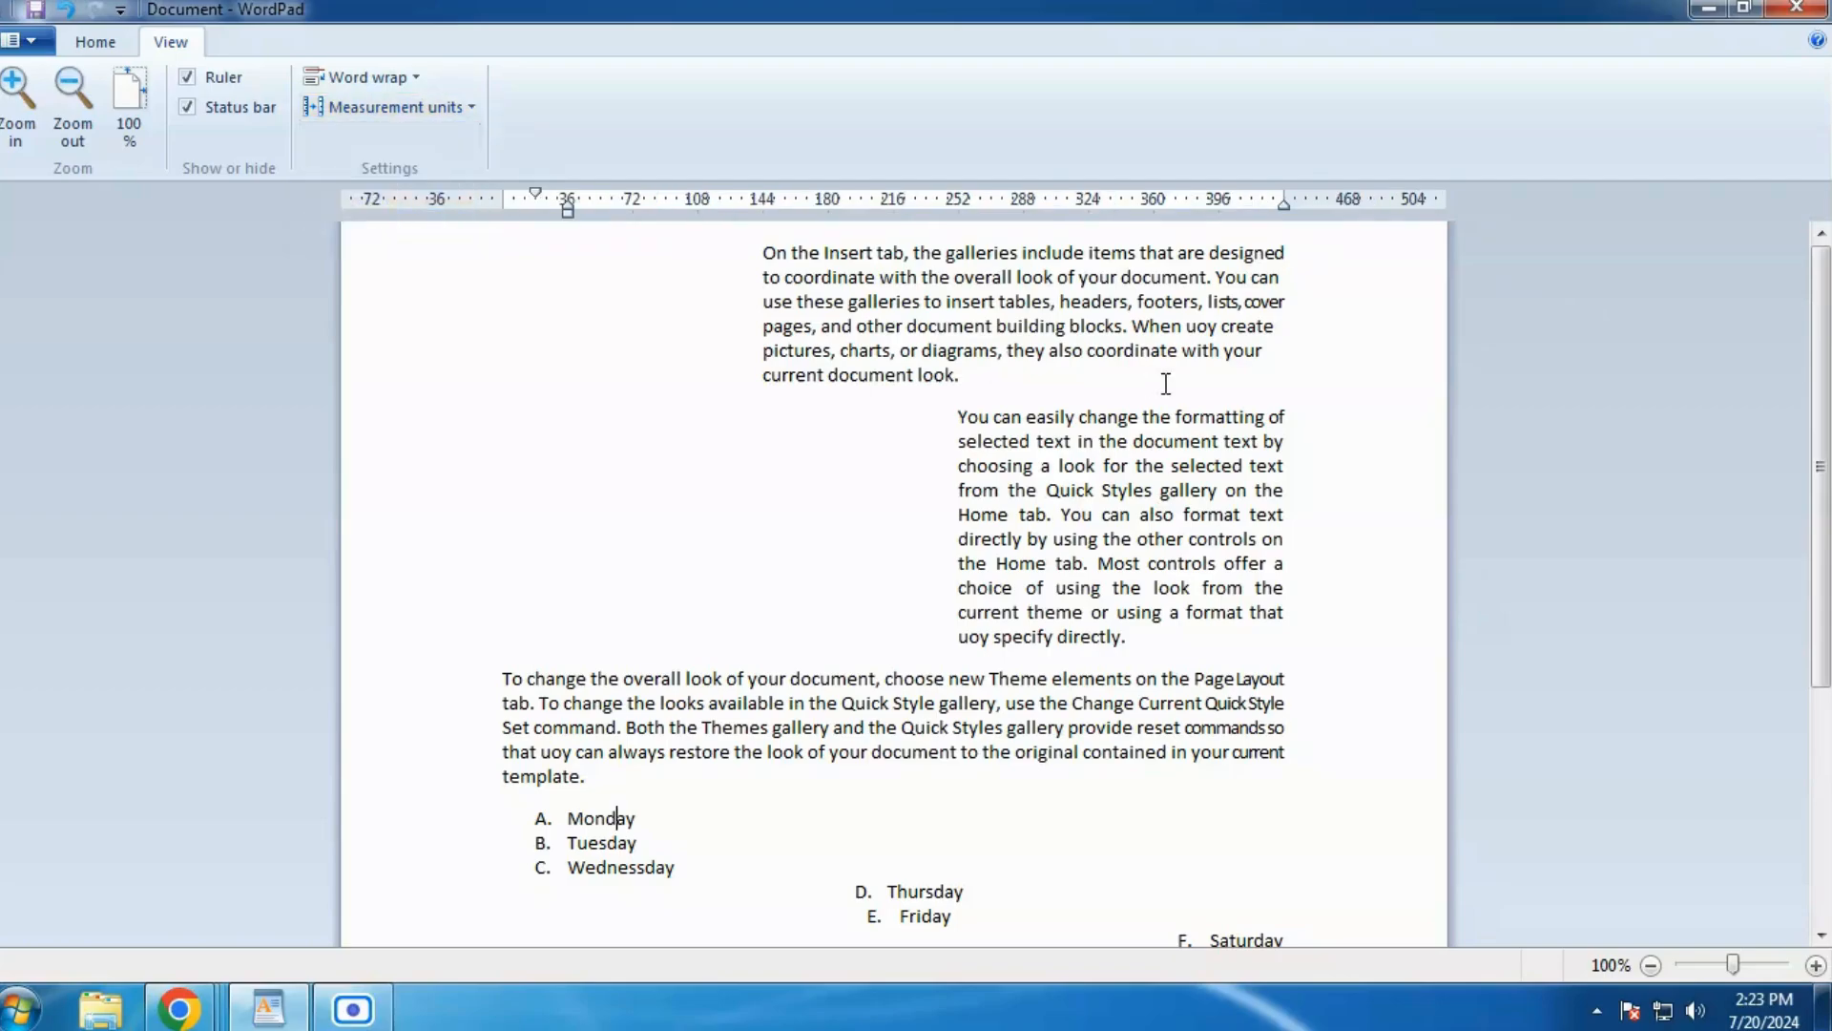
left_click(466, 110)
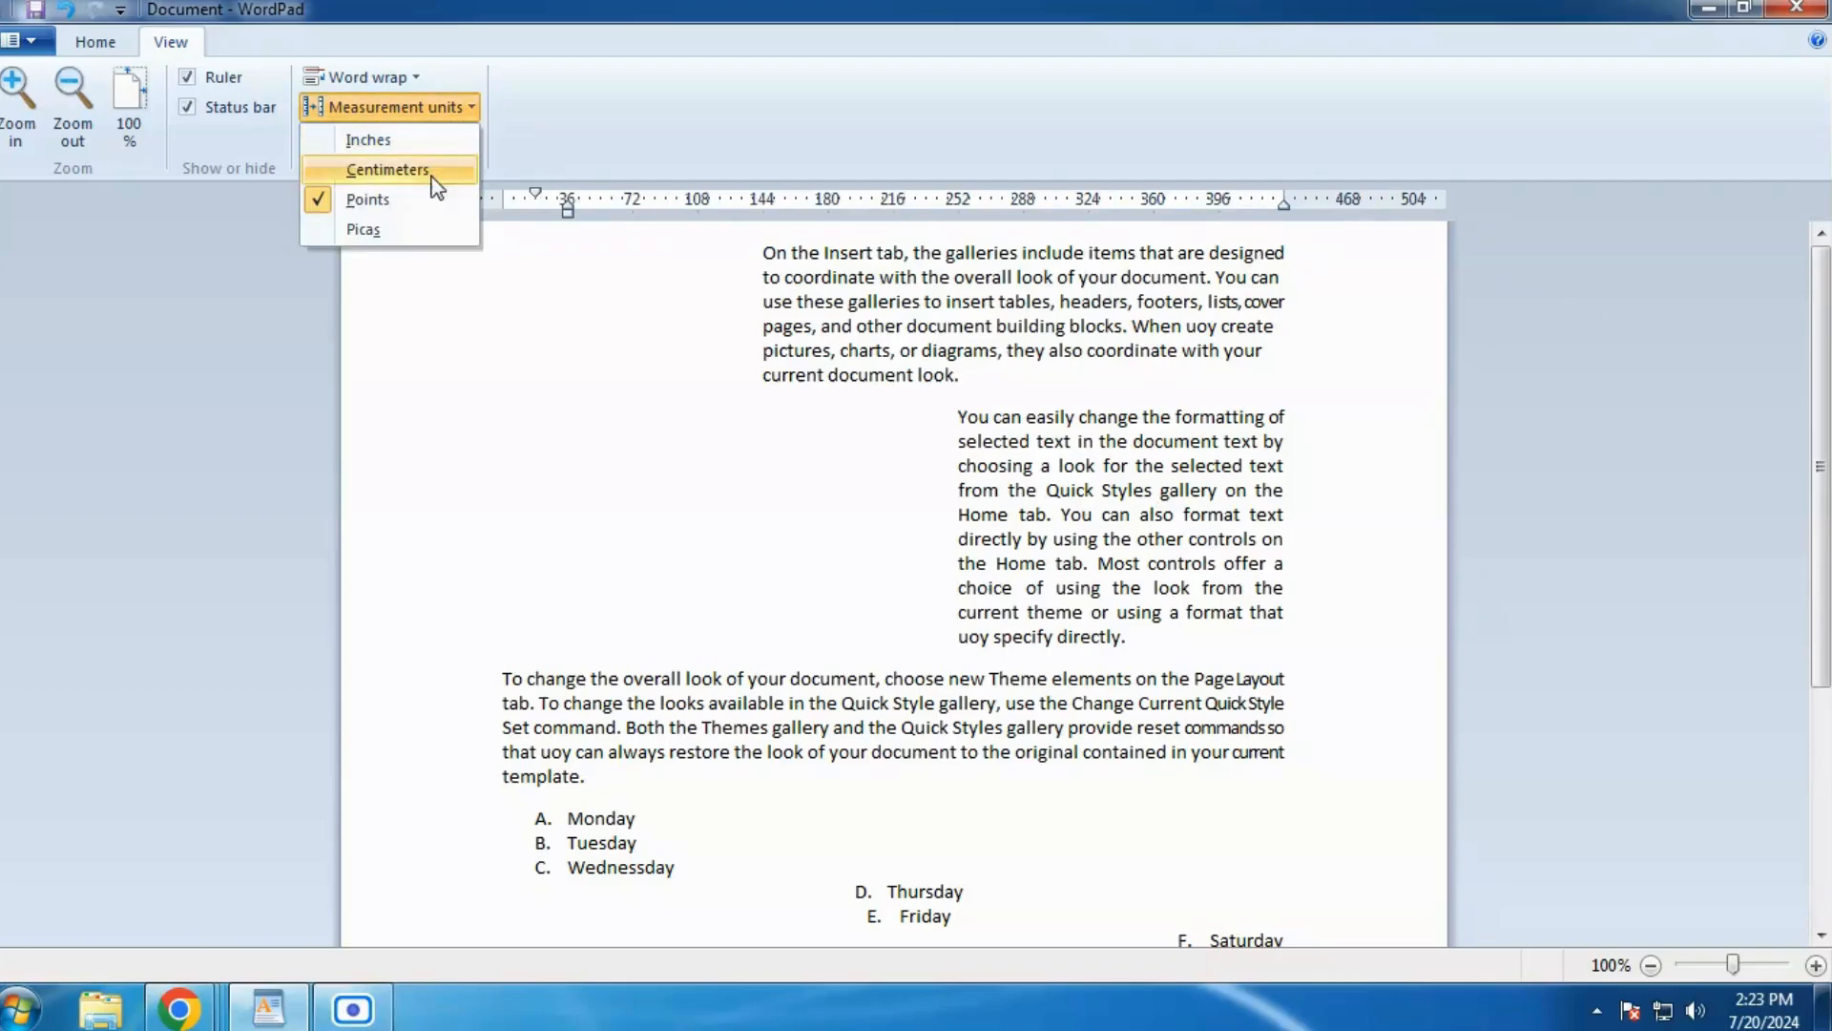
left_click(377, 232)
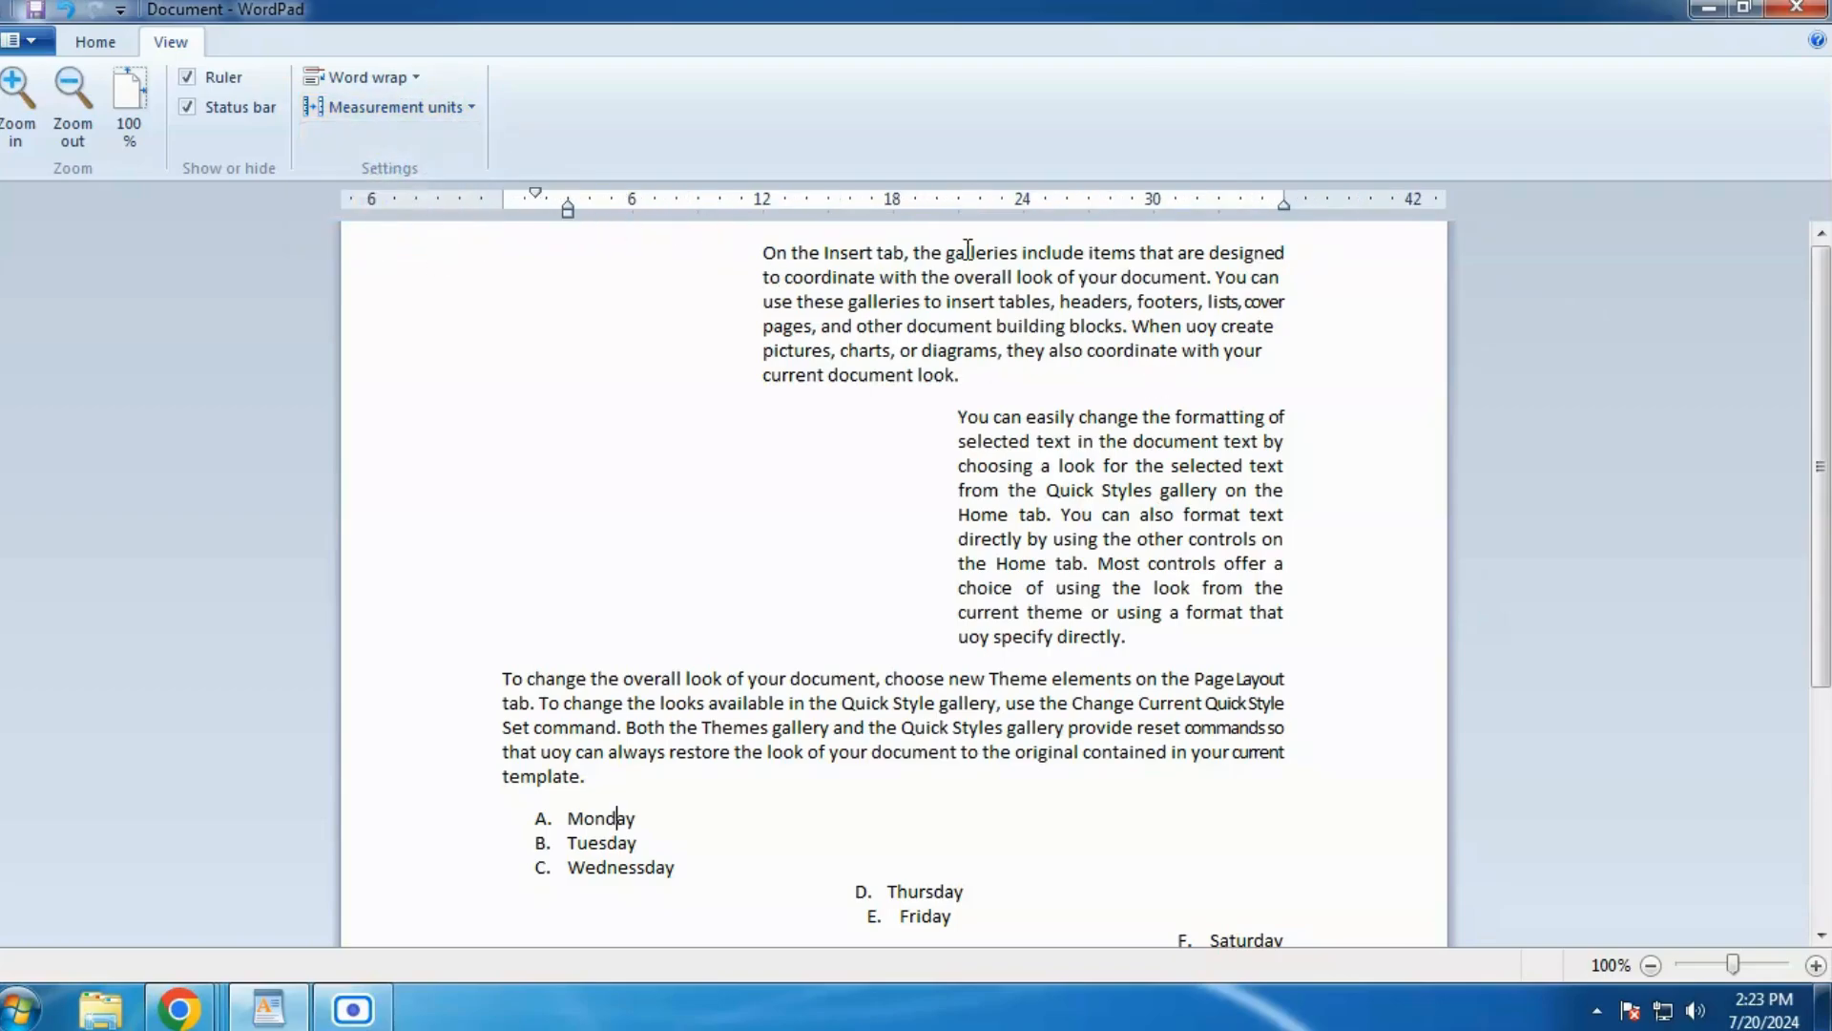
Step: Set the ruler's measurement units back to inches
left_click(408, 78)
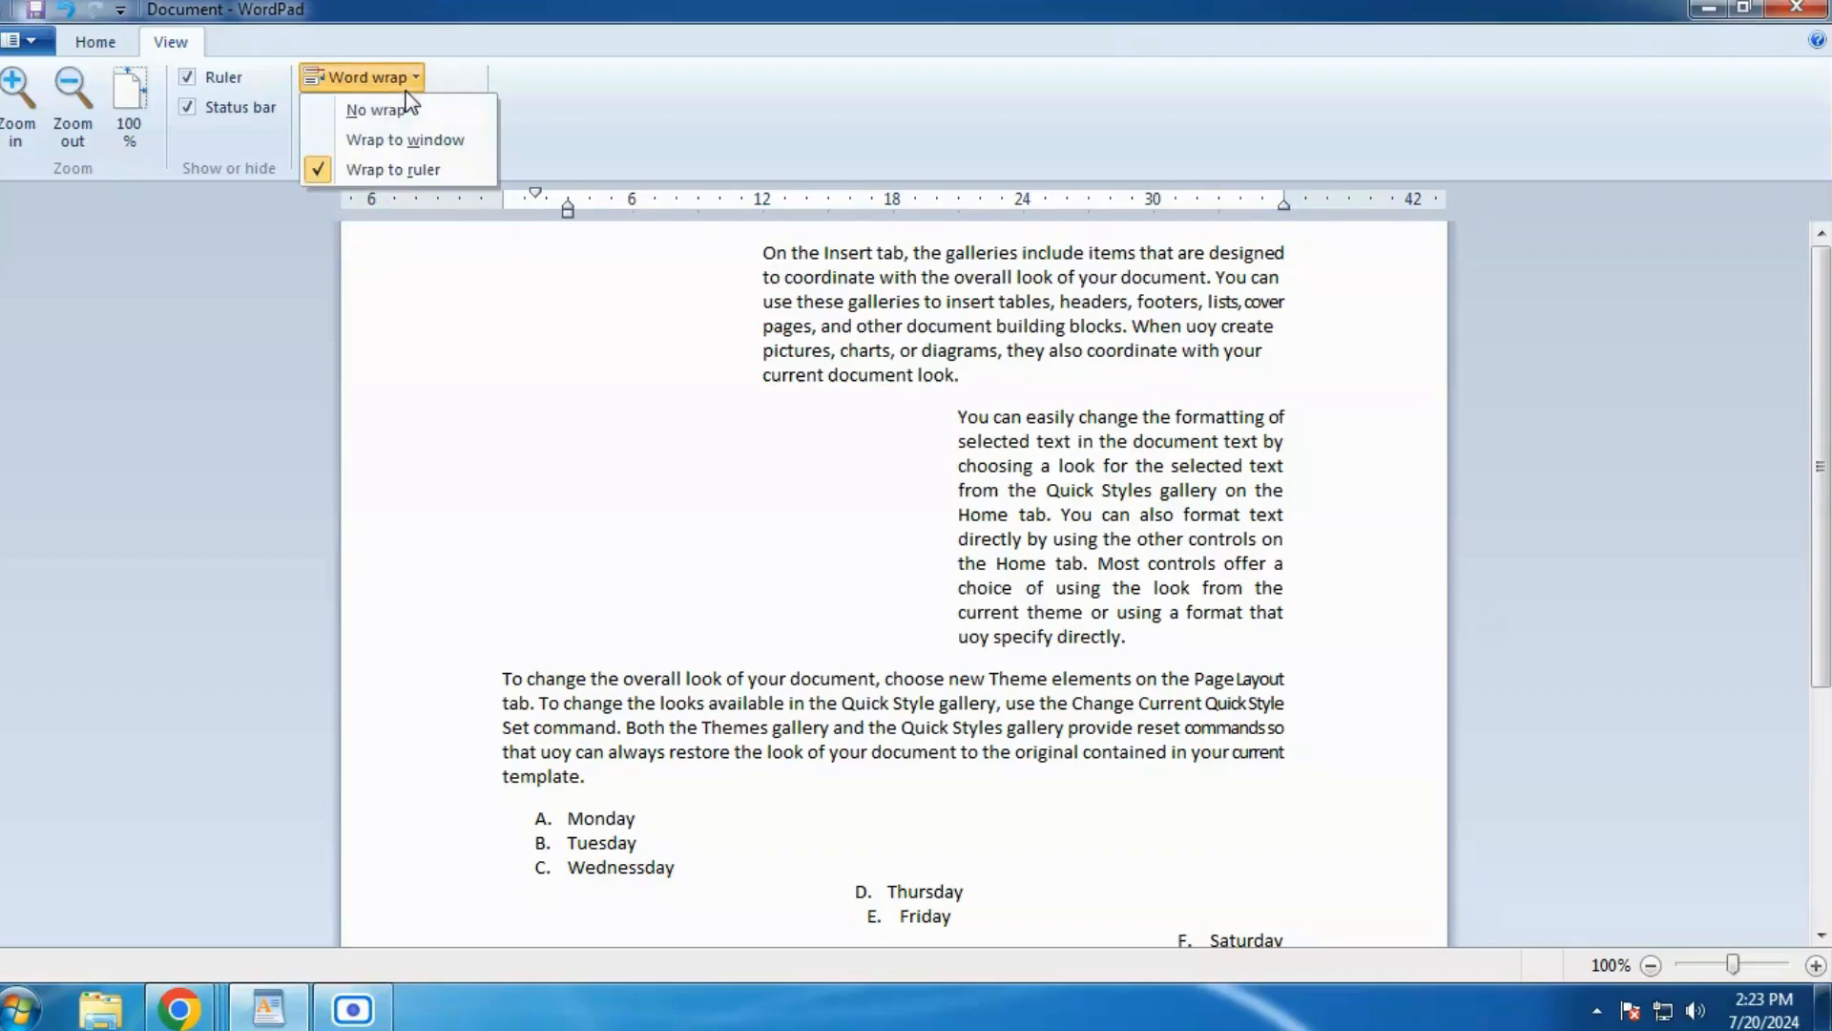
left_click(461, 106)
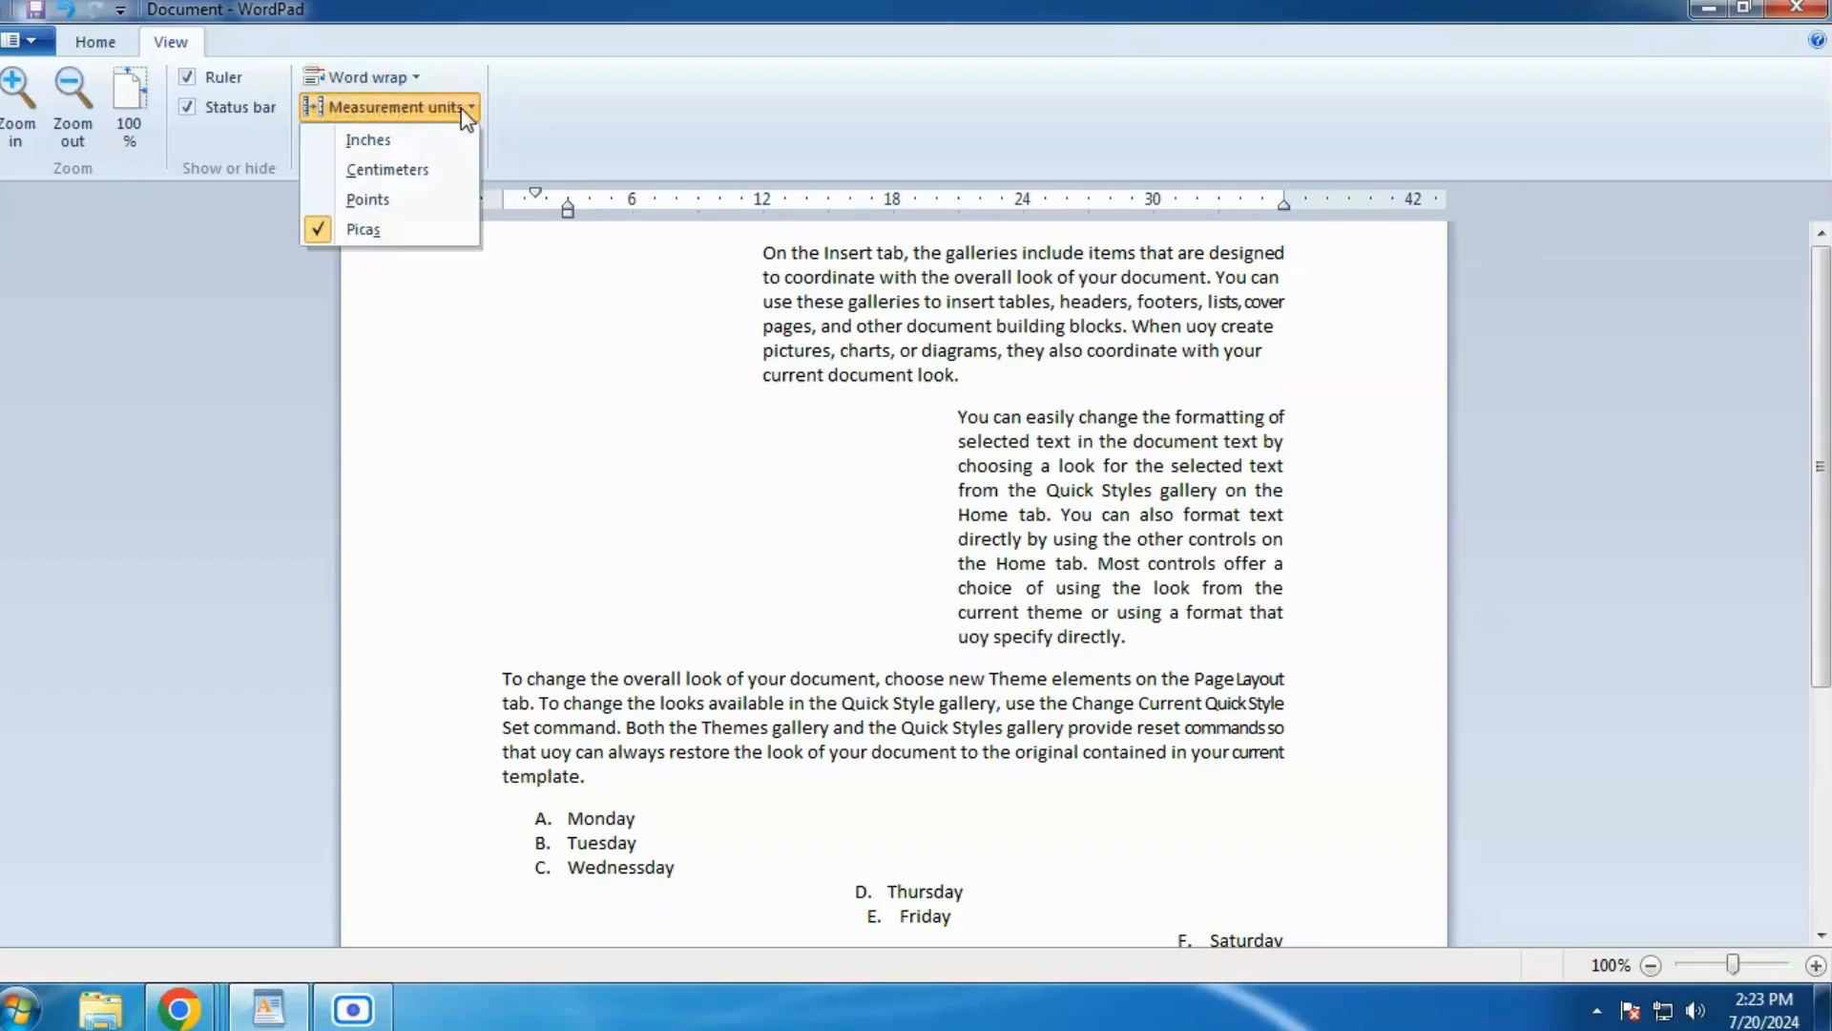
left_click(342, 145)
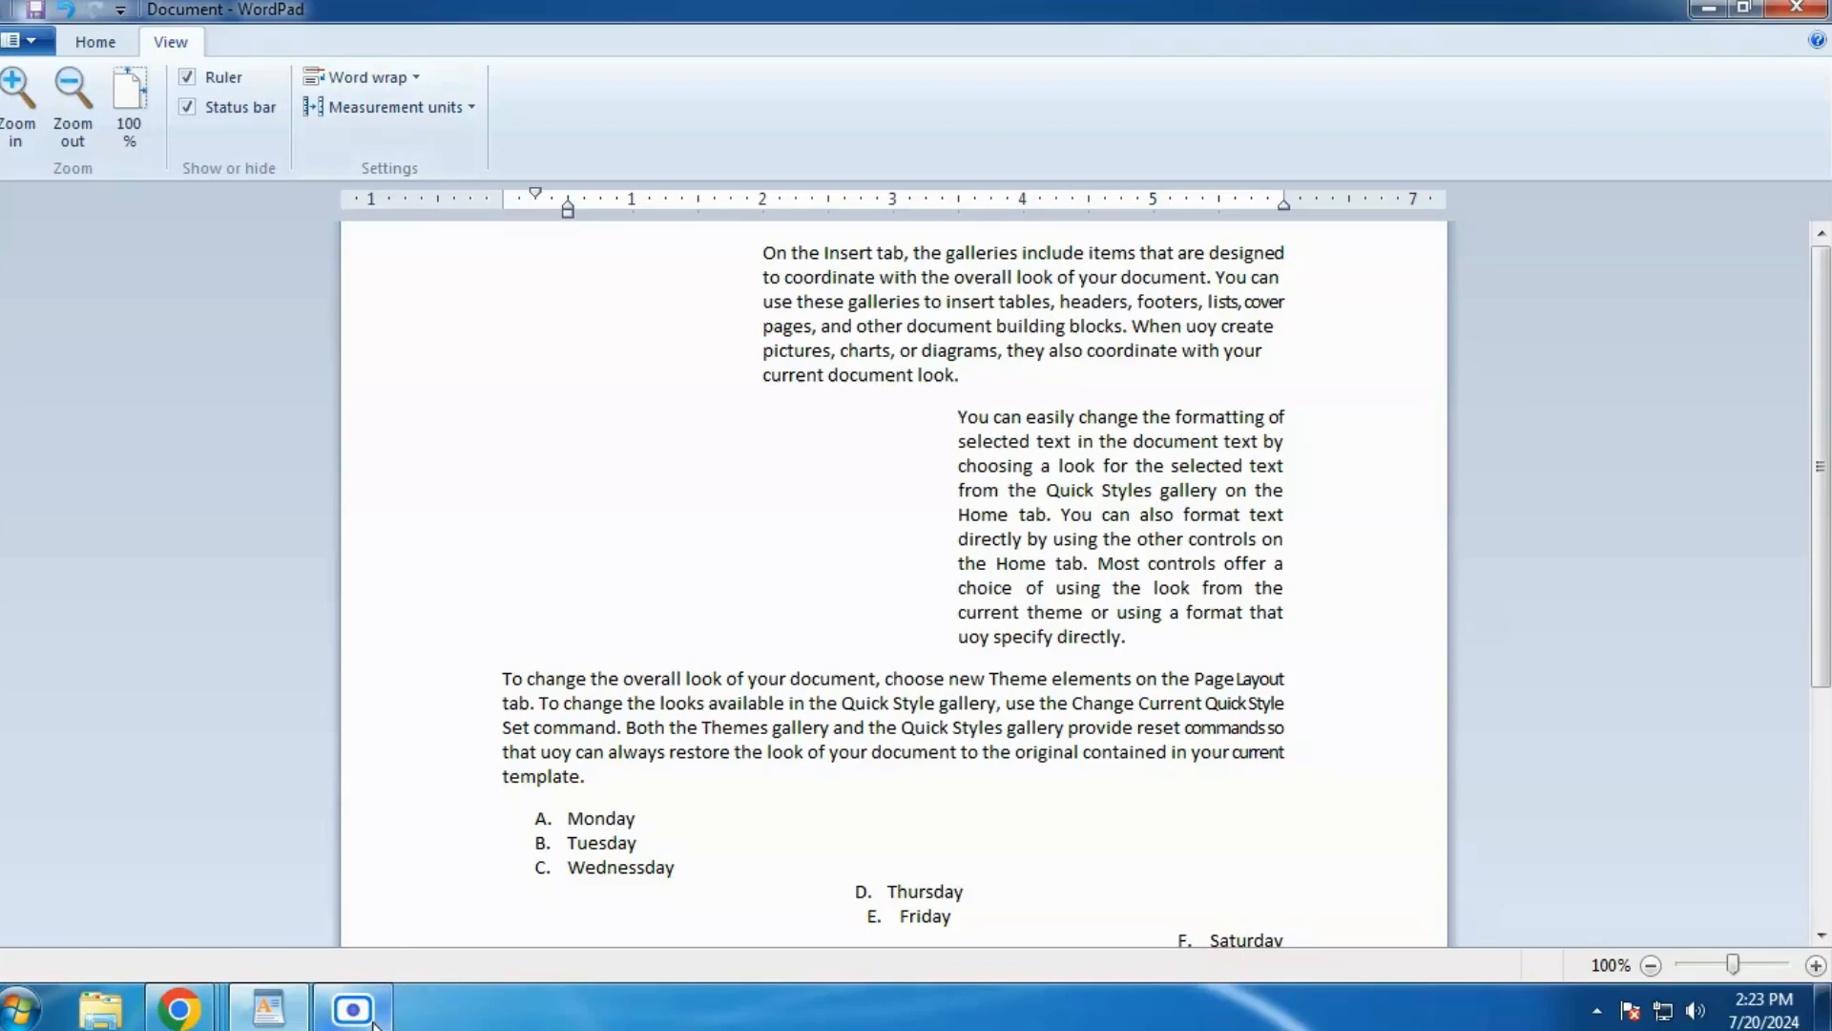
mouse_move(364, 1024)
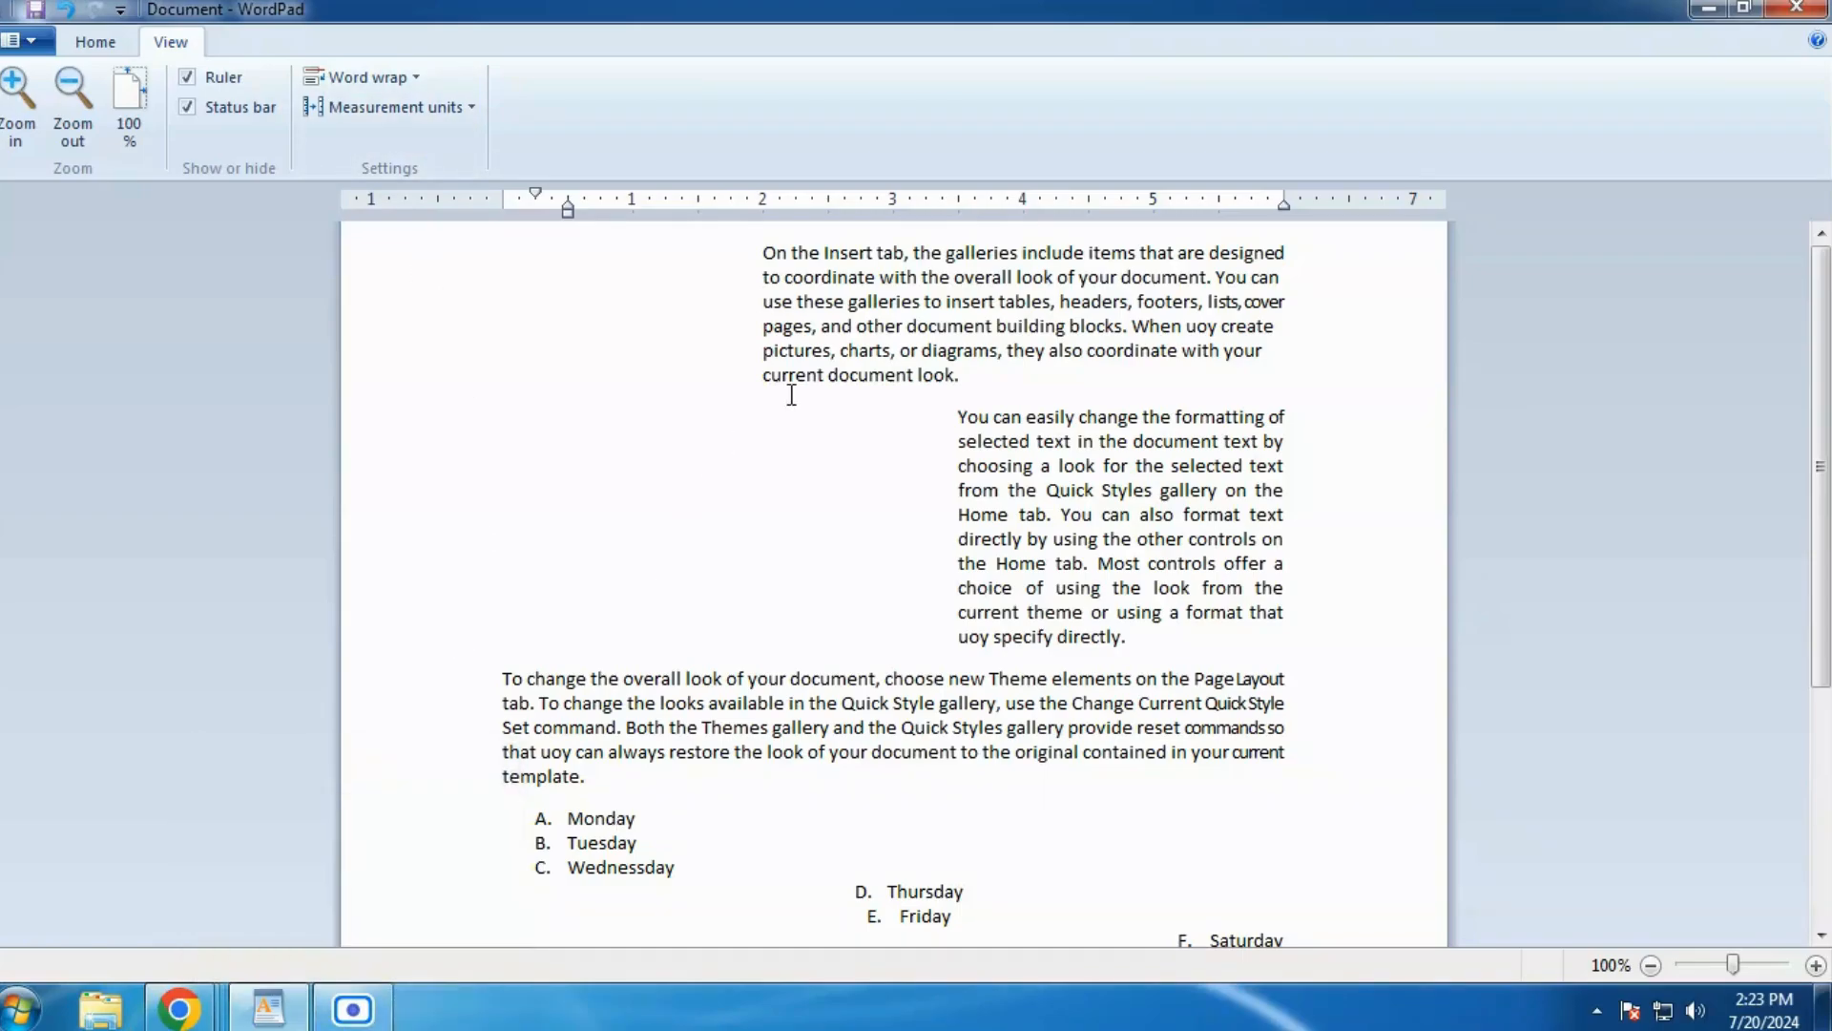